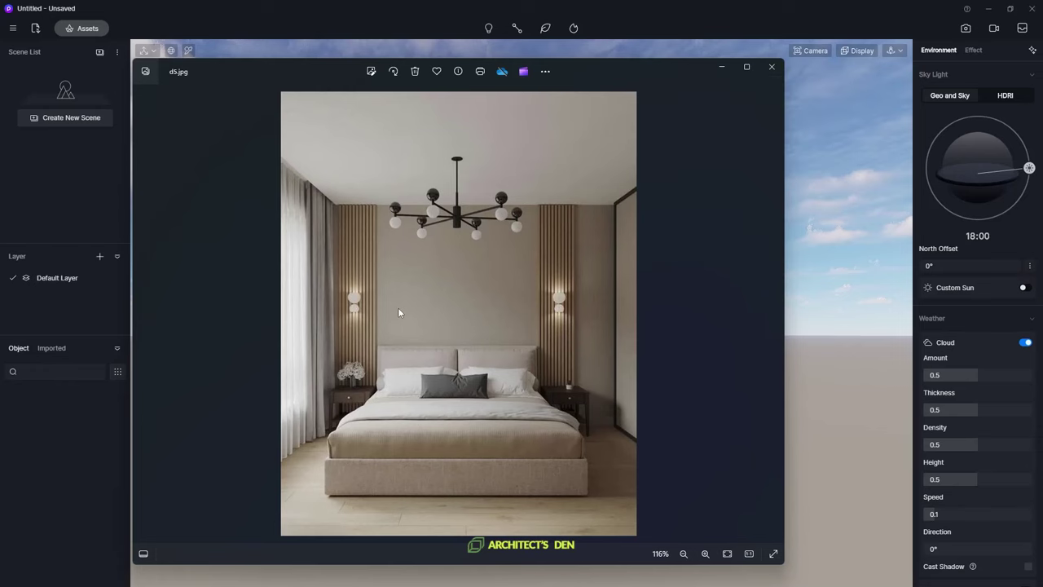
scroll(398, 308, "down", 2)
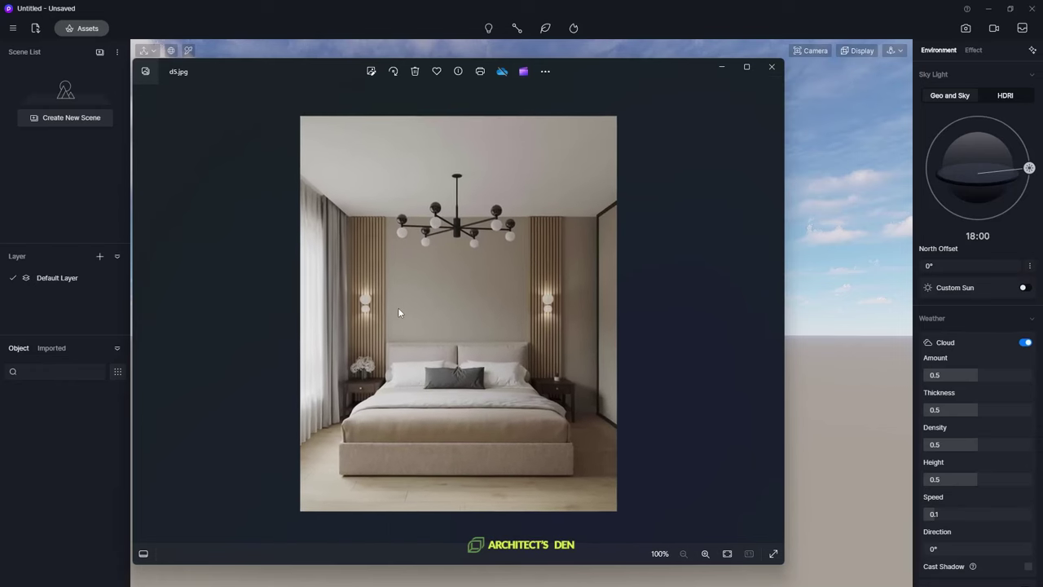
scroll(399, 309, "up", 2)
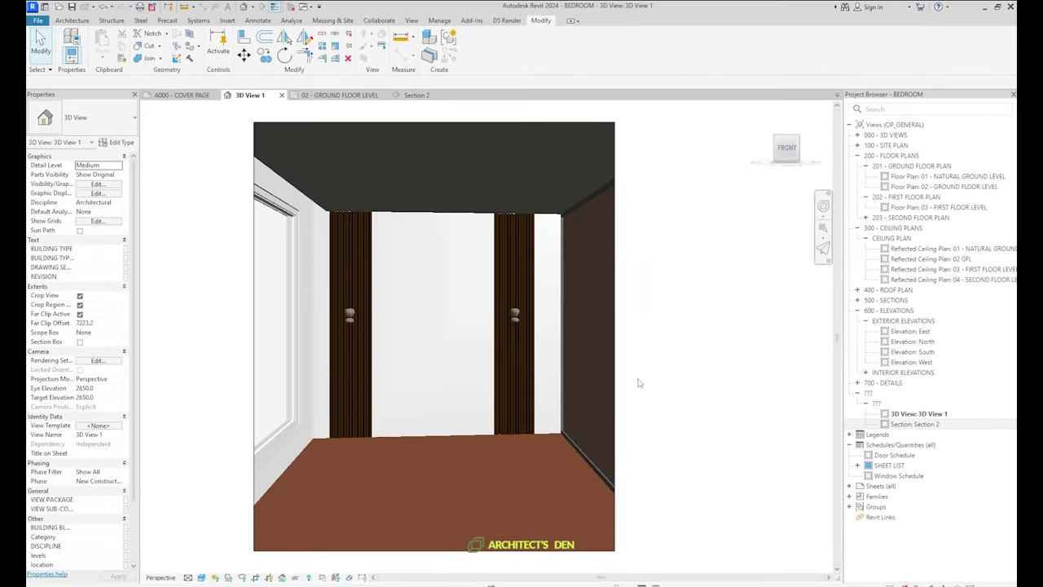
In Revit, start the D5 live link from the bedroom's 3D View 1, then return to D5 Render.
scroll(639, 383, "down", 2)
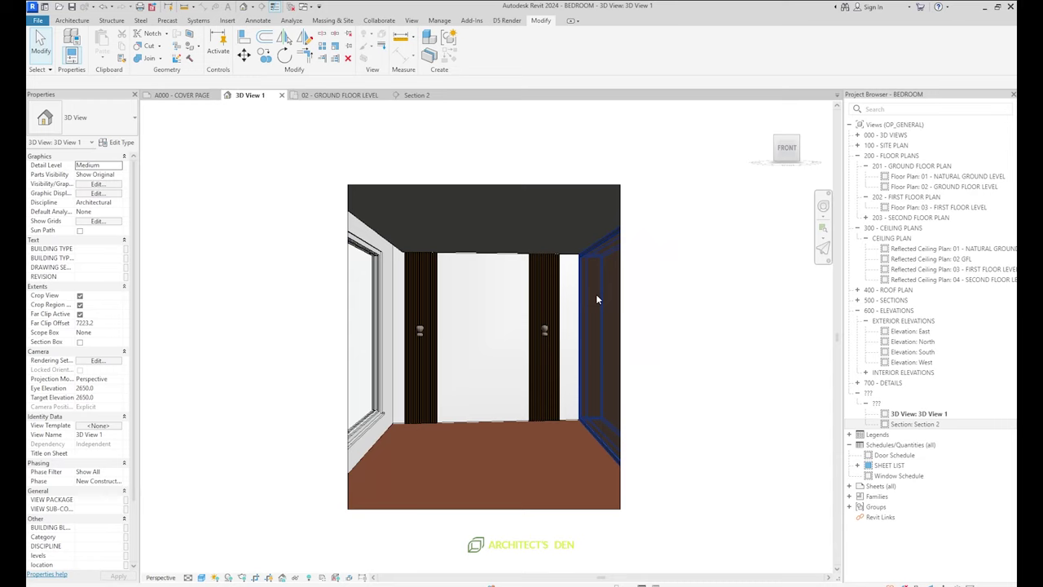
left_click(505, 20)
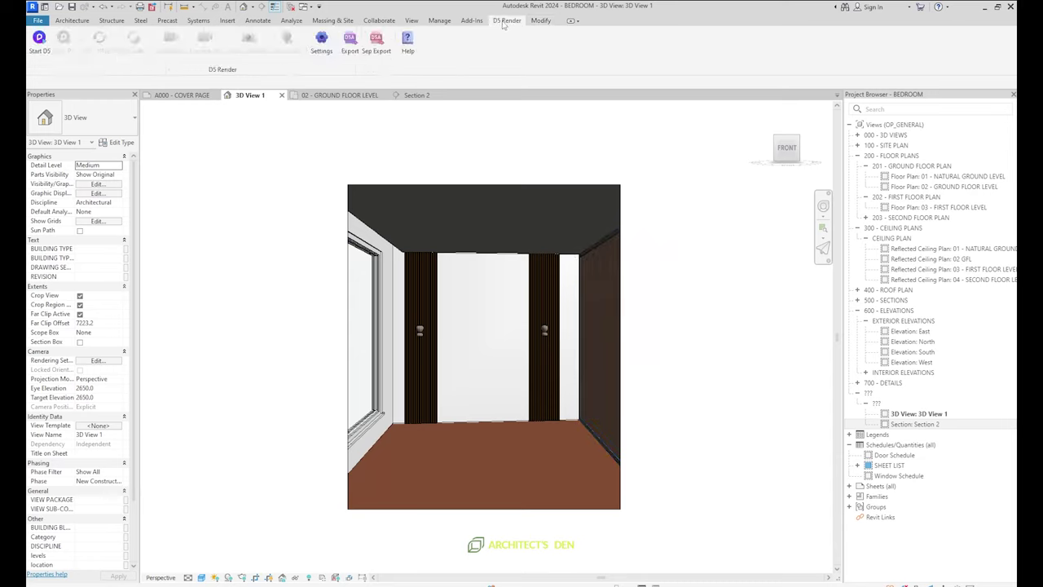
left_click(39, 41)
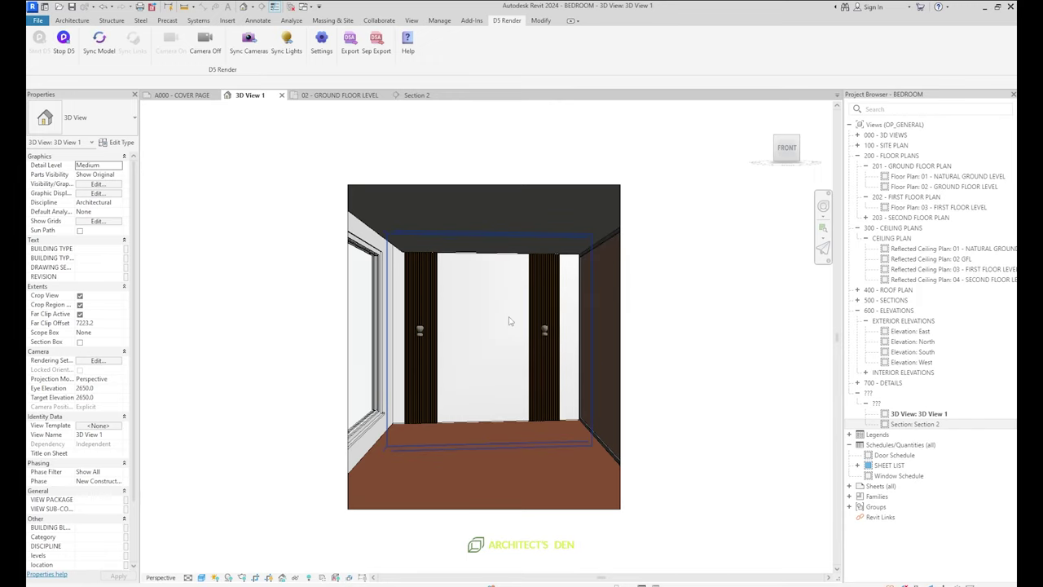
left_click(982, 7)
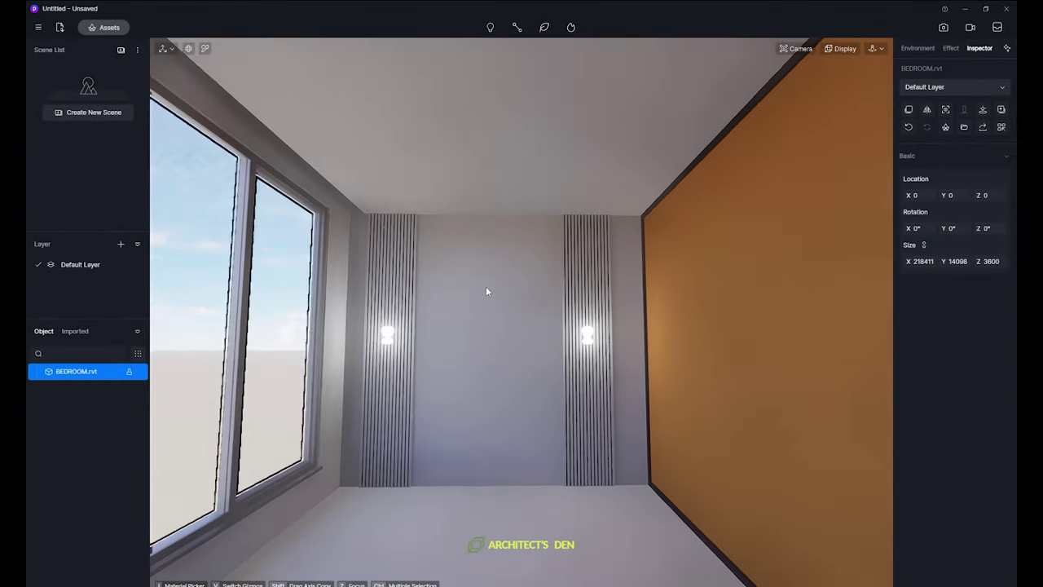
Check the reference image, enter image mode and set the camera to two-point perspective.
right_click_drag(487, 287, 483, 268)
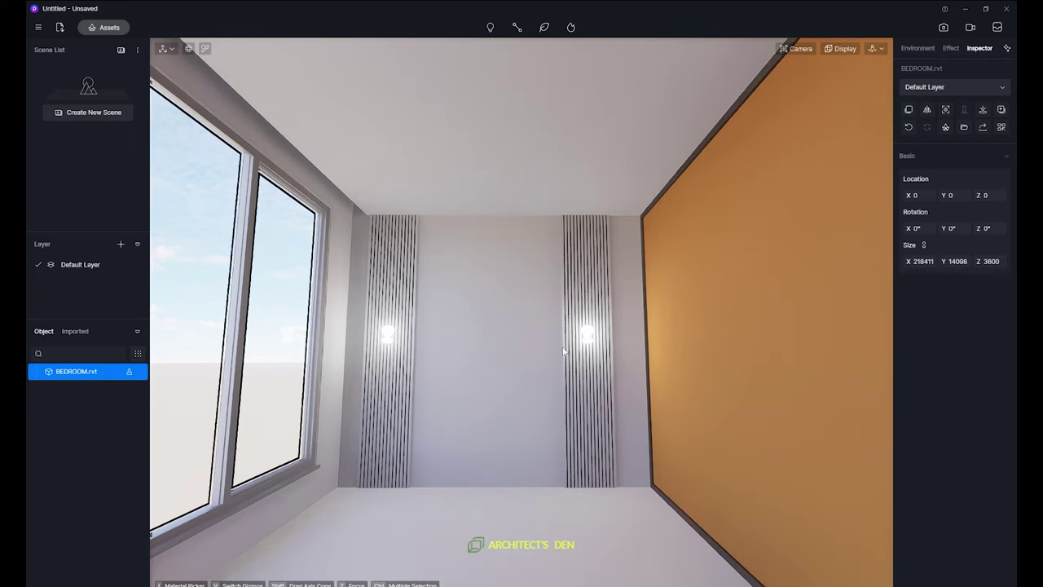
left_click(702, 551)
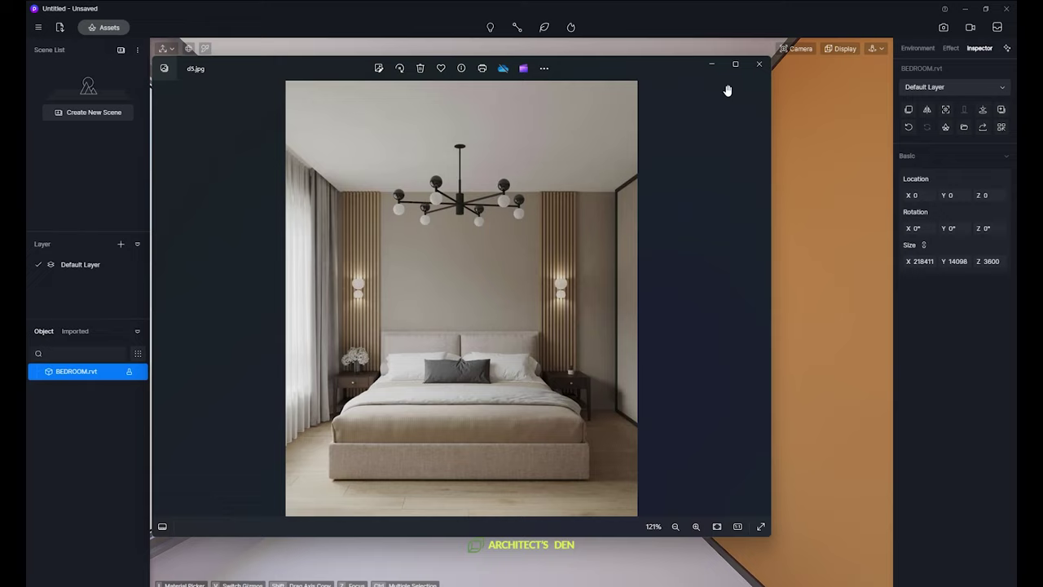
left_click(709, 65)
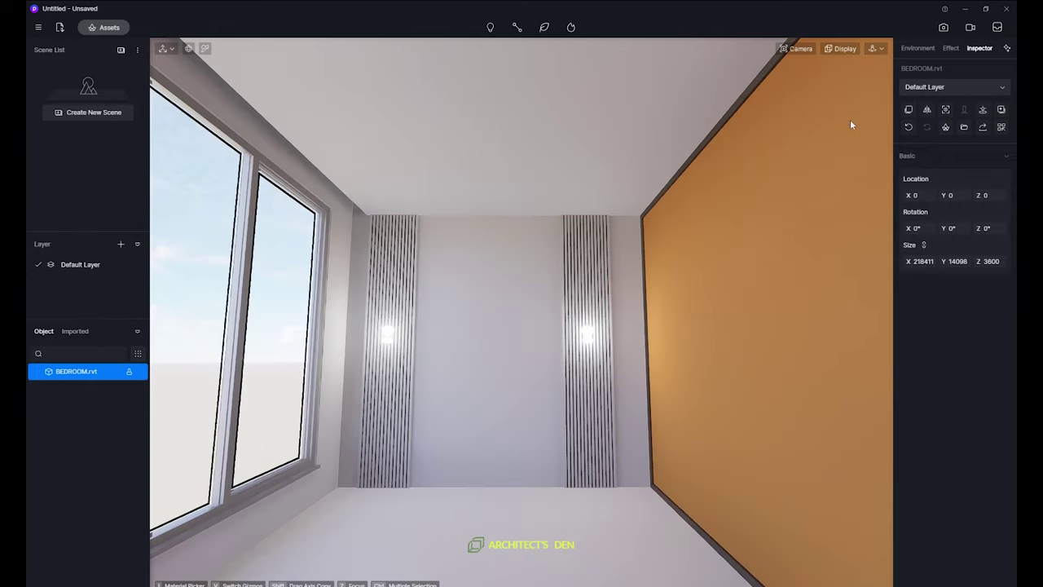
left_click(944, 28)
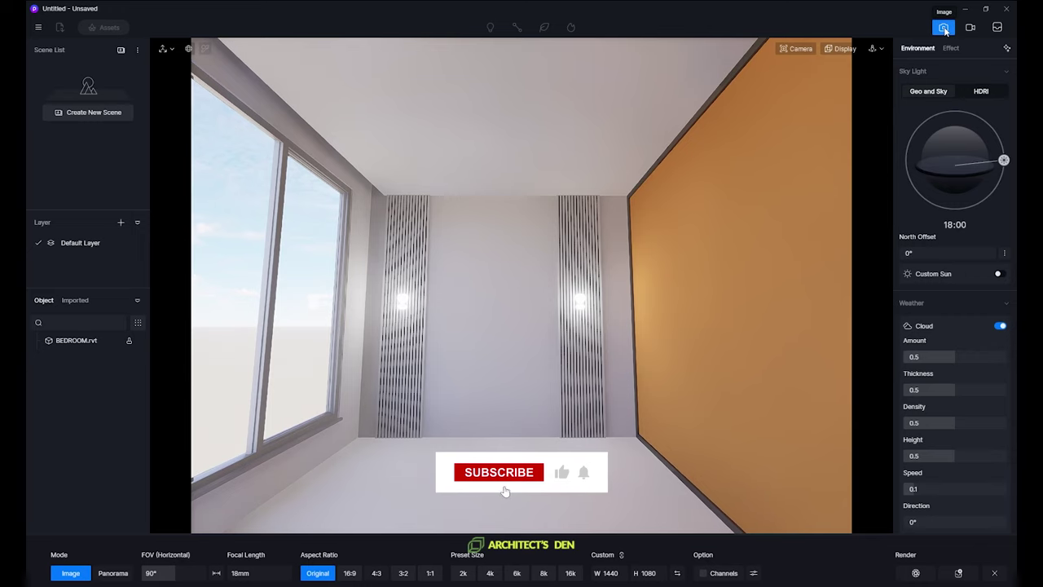
left_click(809, 50)
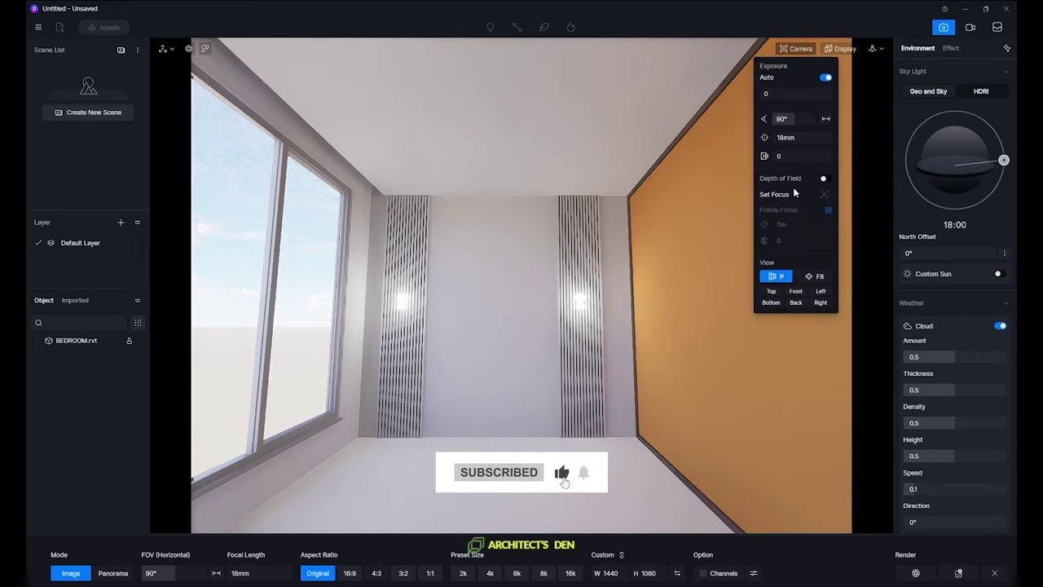
left_click(819, 278)
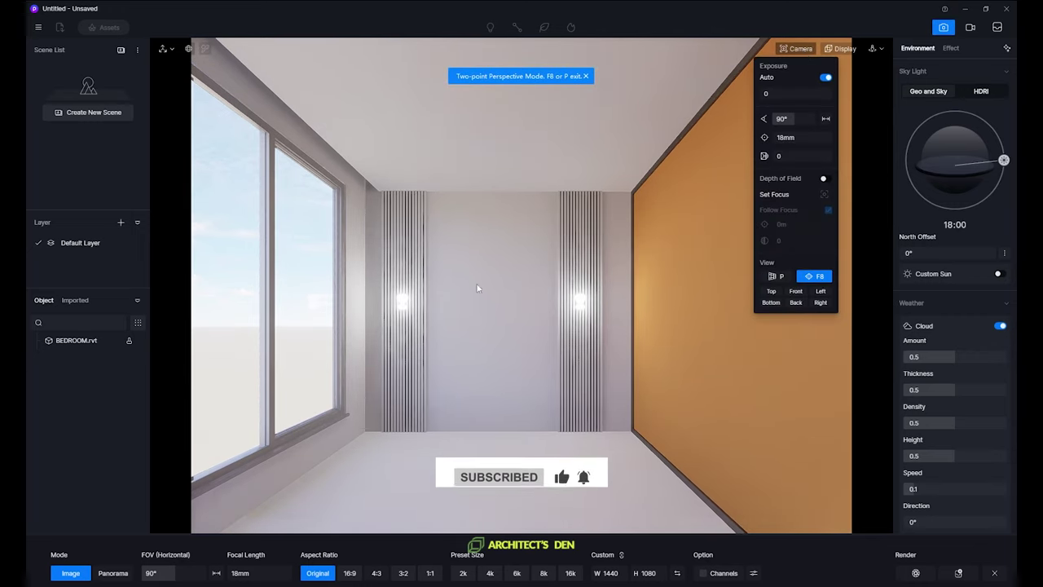
left_click(445, 359)
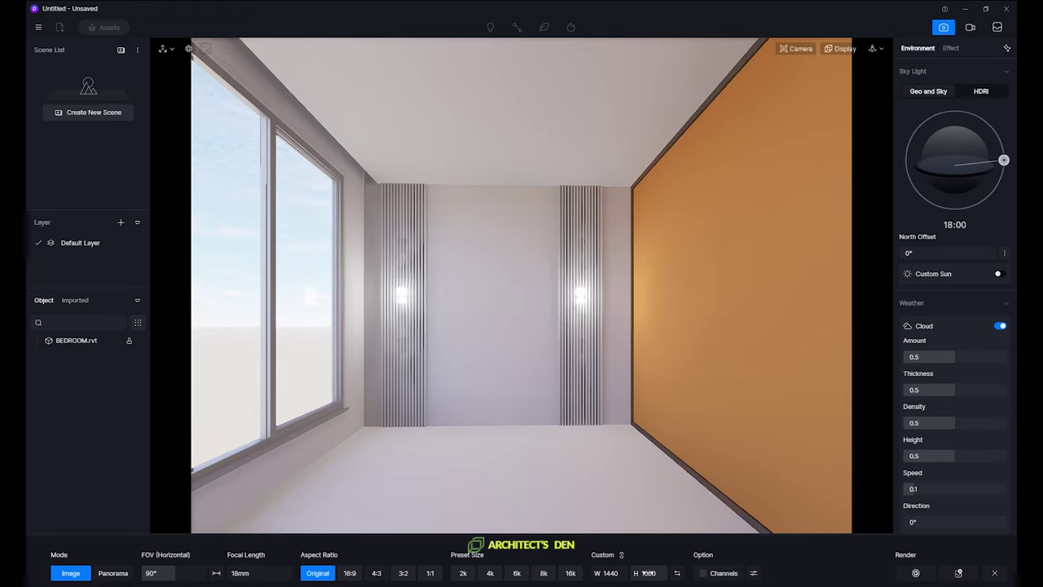
Set the custom image height to 1580 without changing the 1440 width, and set the focal length to 20 mm.
left_click(702, 546)
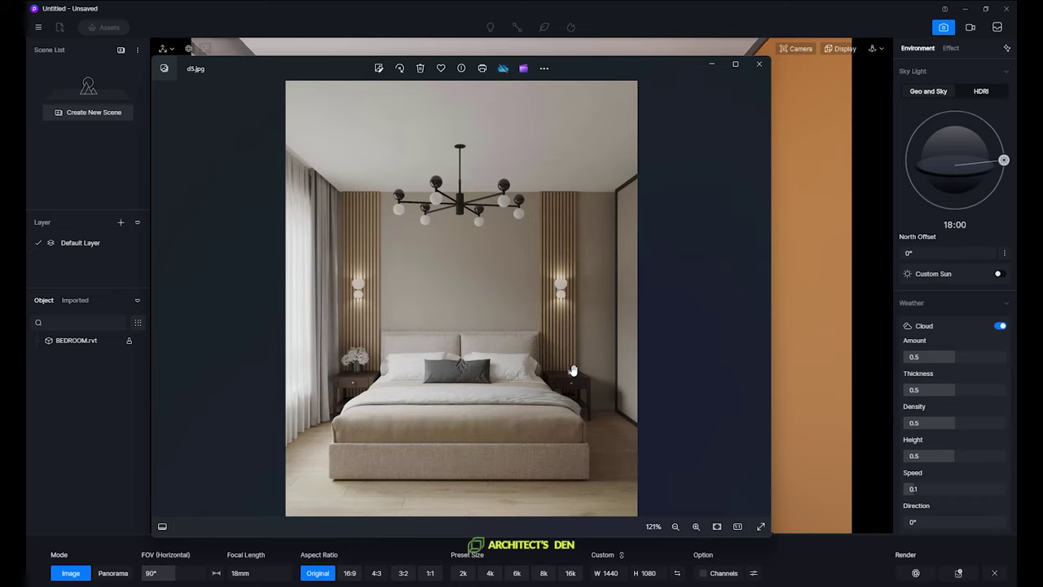
left_click(804, 392)
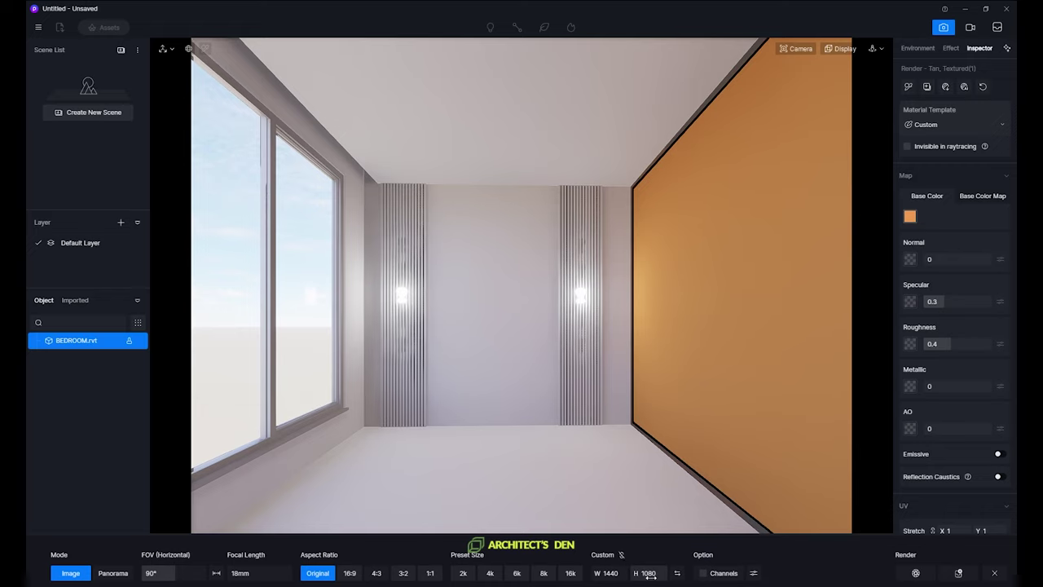
left_click_drag(650, 574, 652, 574)
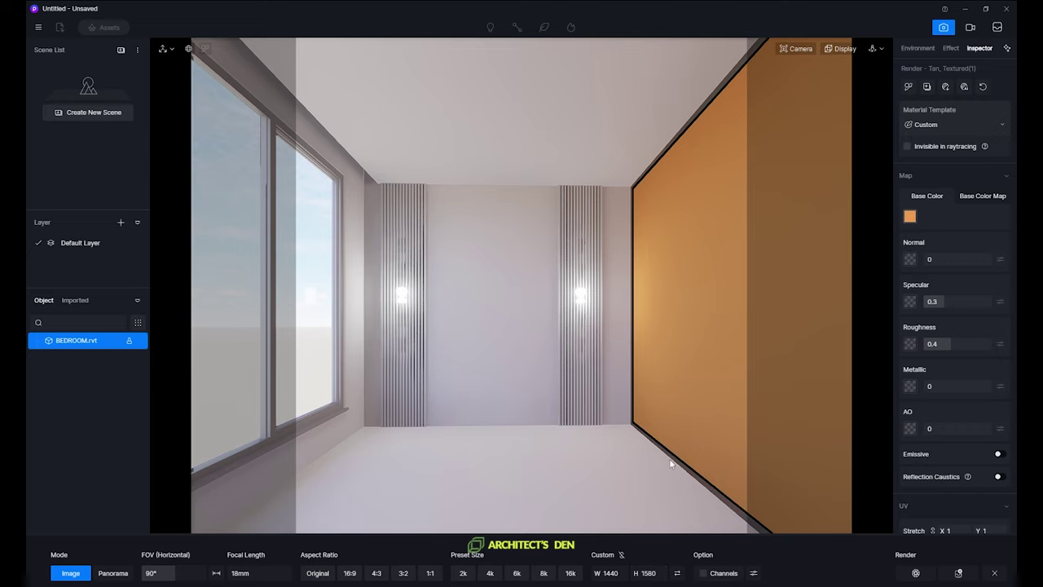
scroll(658, 457, "down", 2)
left_click(241, 574)
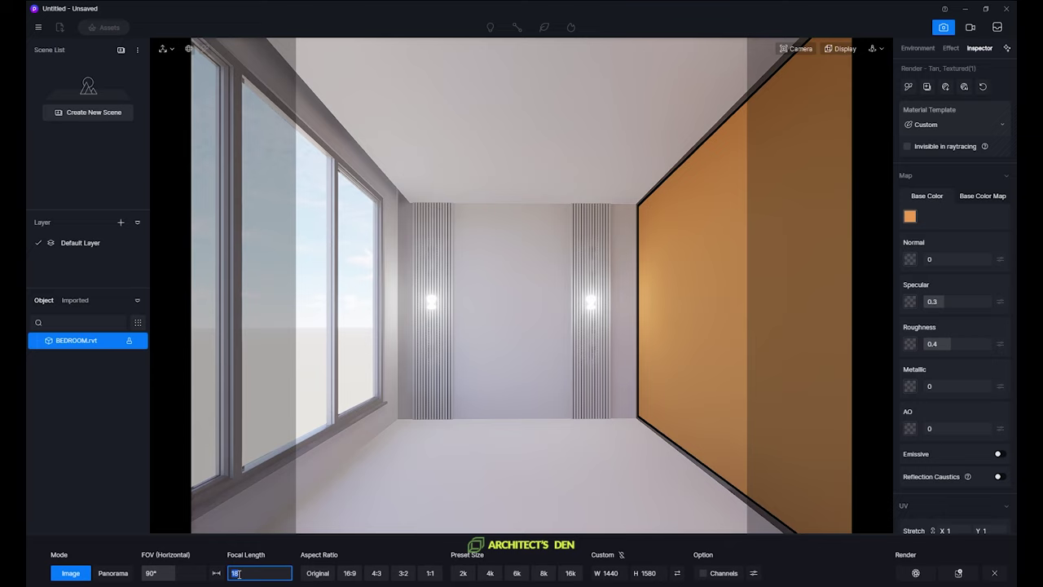
key("Return")
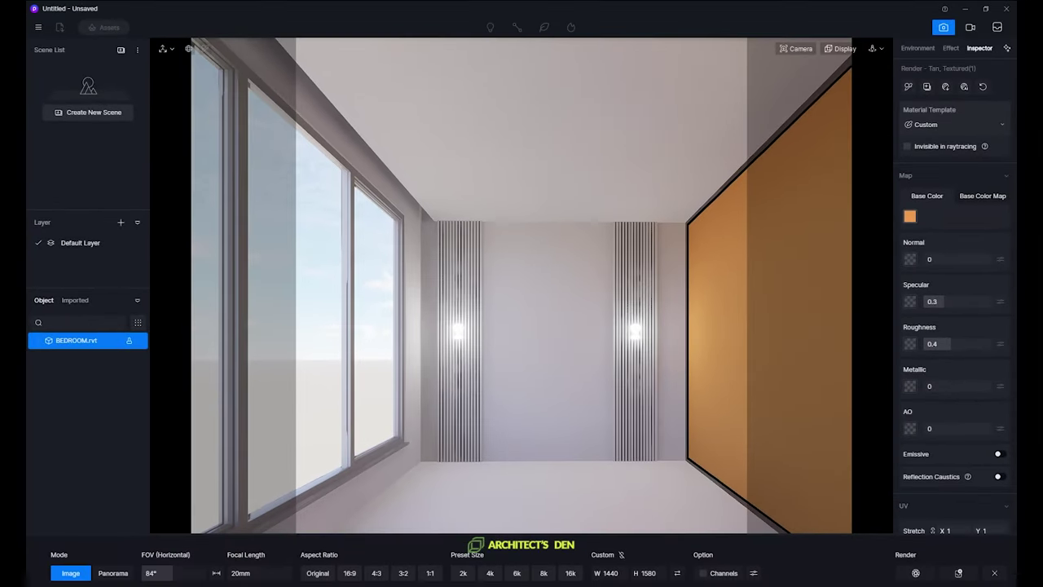
Compare the framing with the reference image d5.jpg and set the custom image height to 1780.
key("alt+Tab")
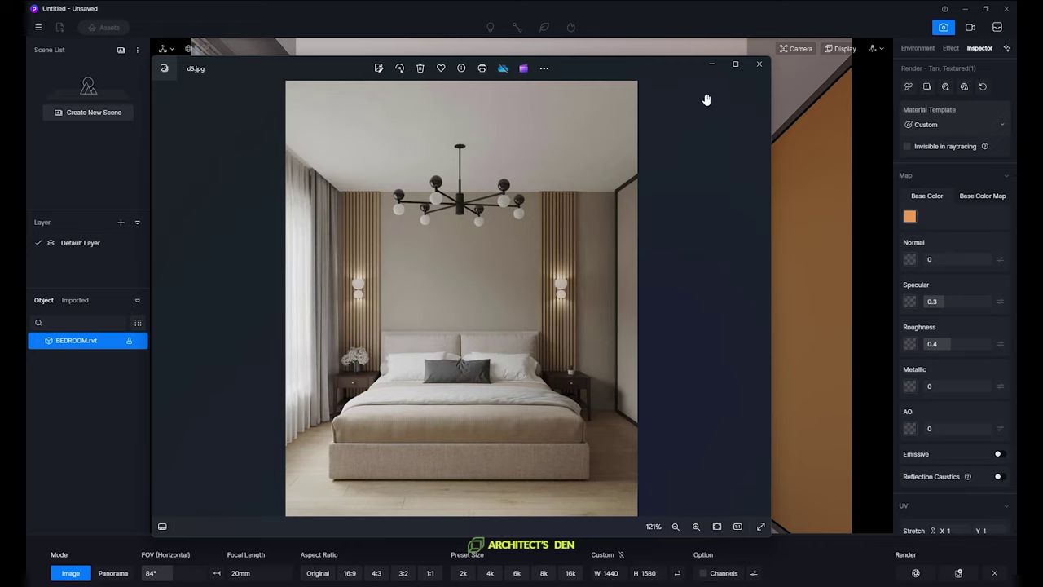
left_click(711, 67)
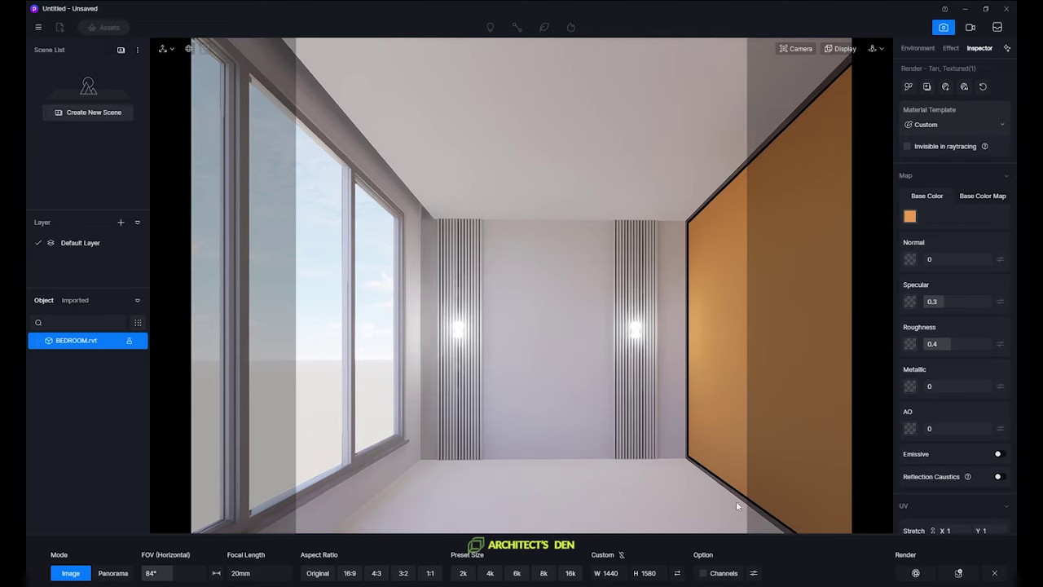
left_click_drag(648, 573, 649, 574)
double_click(648, 573)
type("1280")
key("Return")
double_click(648, 573)
type("1780")
key("Return")
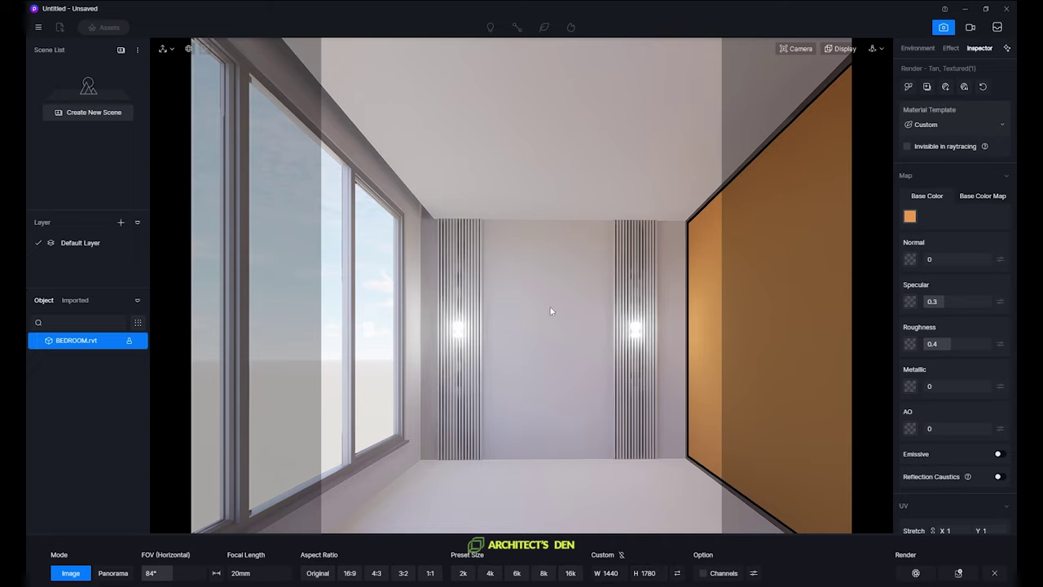
Save the current camera view as two scenes and leave image mode.
left_click(83, 113)
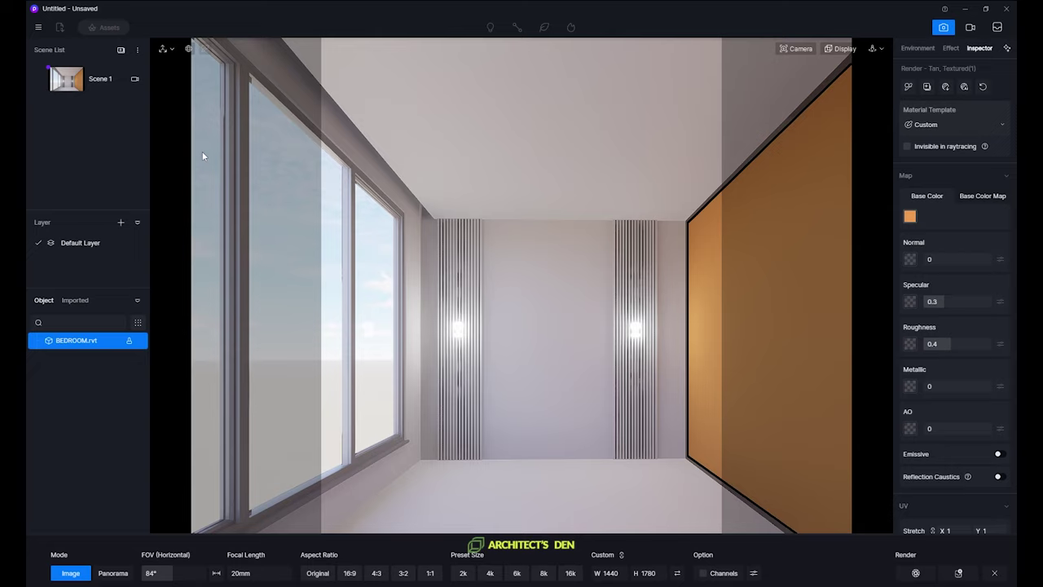
left_click(120, 50)
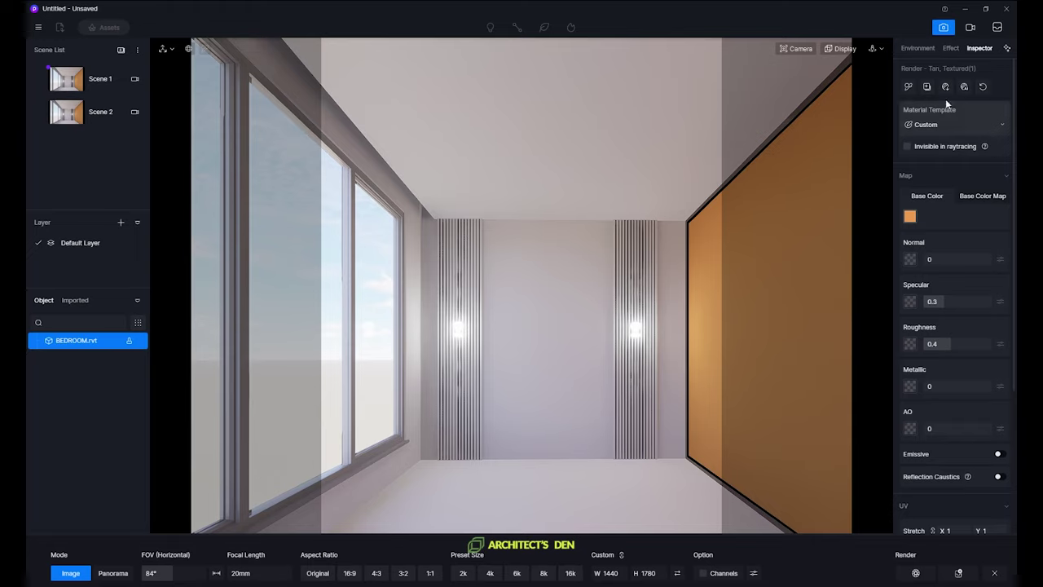
left_click(942, 27)
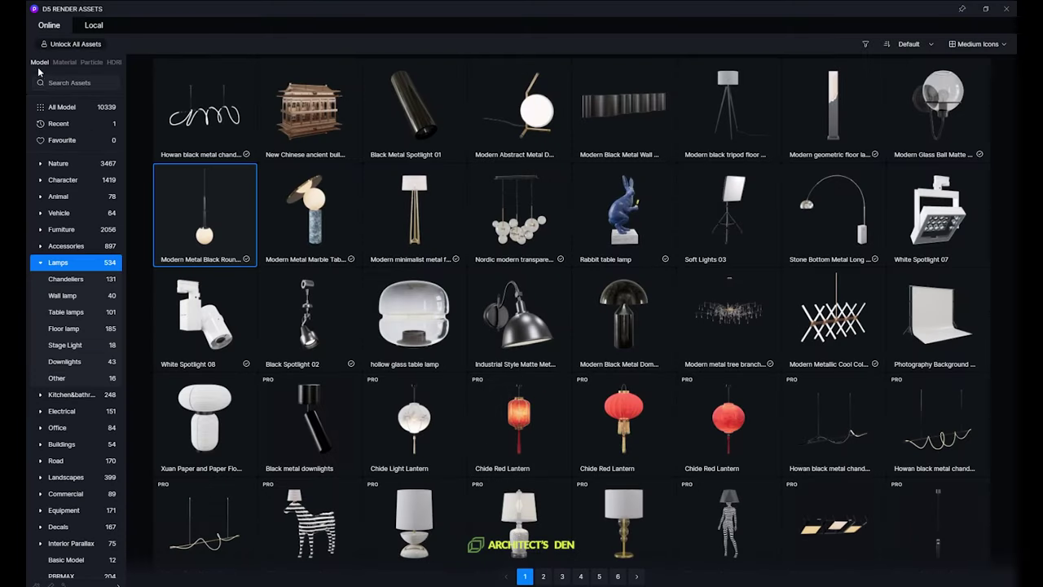
Search the online model assets for BED and place Modern double bed 01 in the room.
left_click(69, 82)
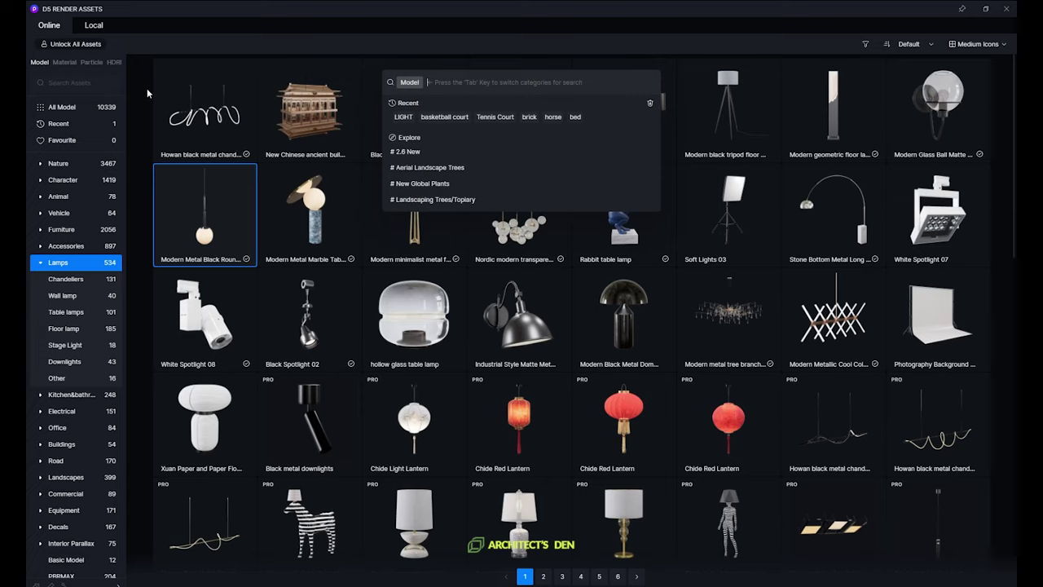
type("BED")
key("Return")
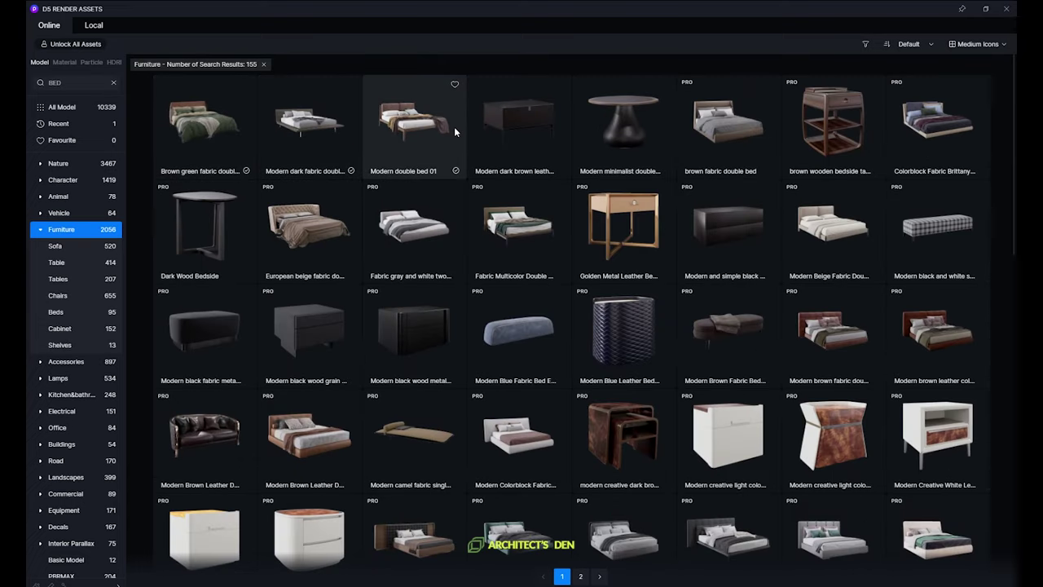
left_click(423, 138)
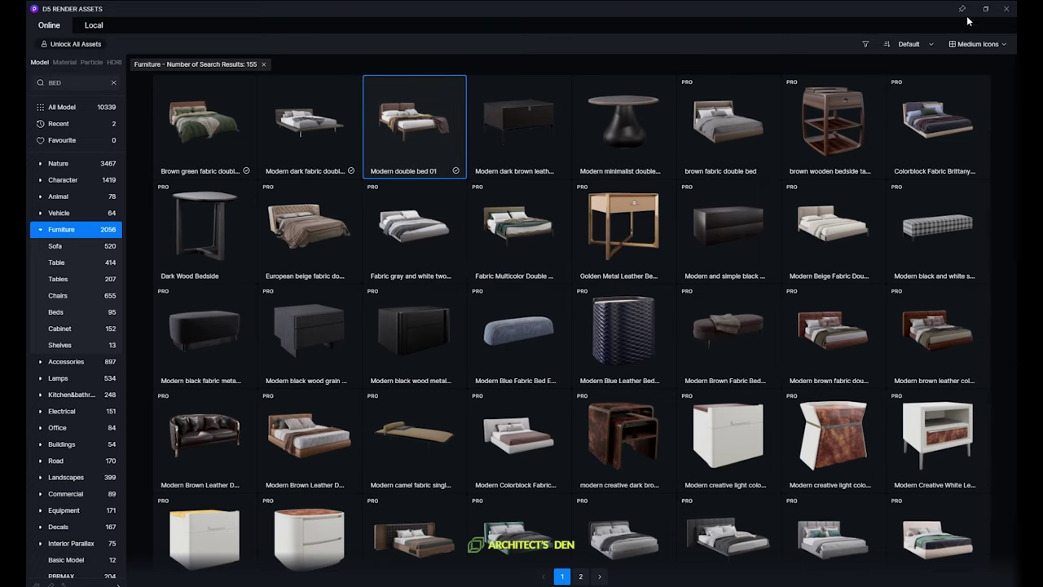
left_click(1000, 12)
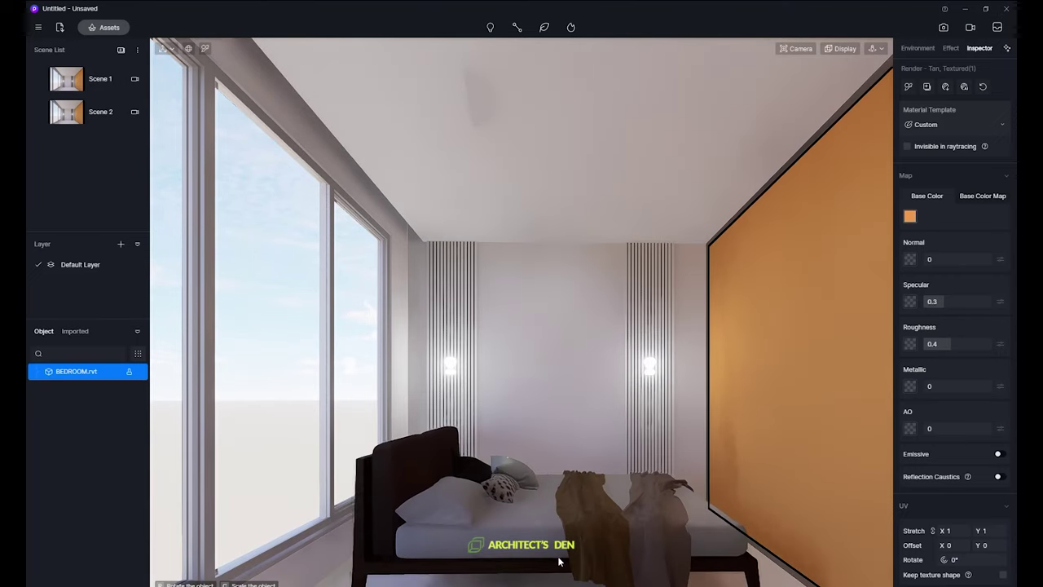
left_click(577, 554)
Orient the bed at 90° about Z and move it in plan view against the wall with the two lamps.
left_click_drag(534, 568, 342, 509)
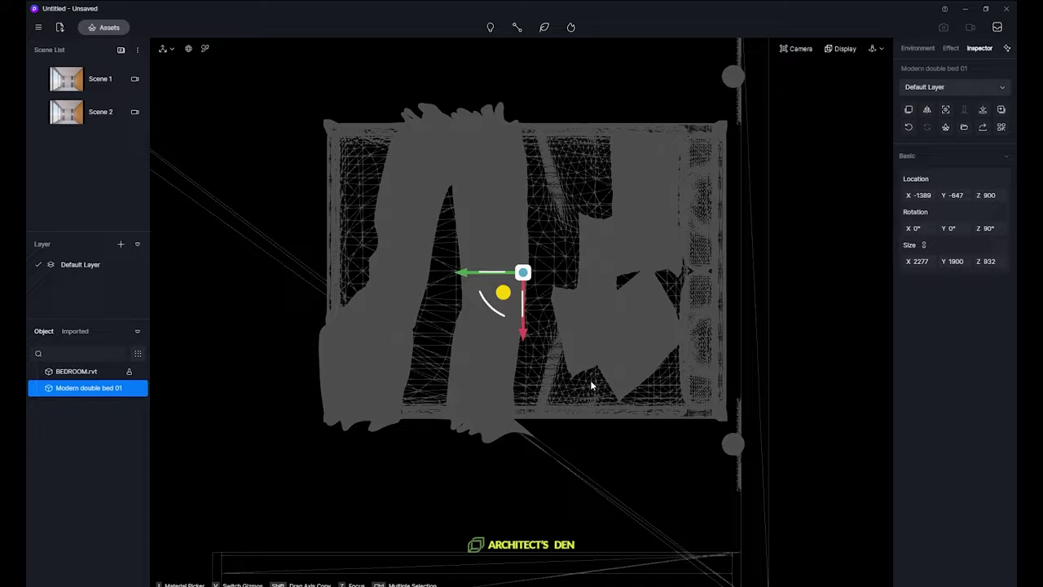
scroll(563, 355, "down", 3)
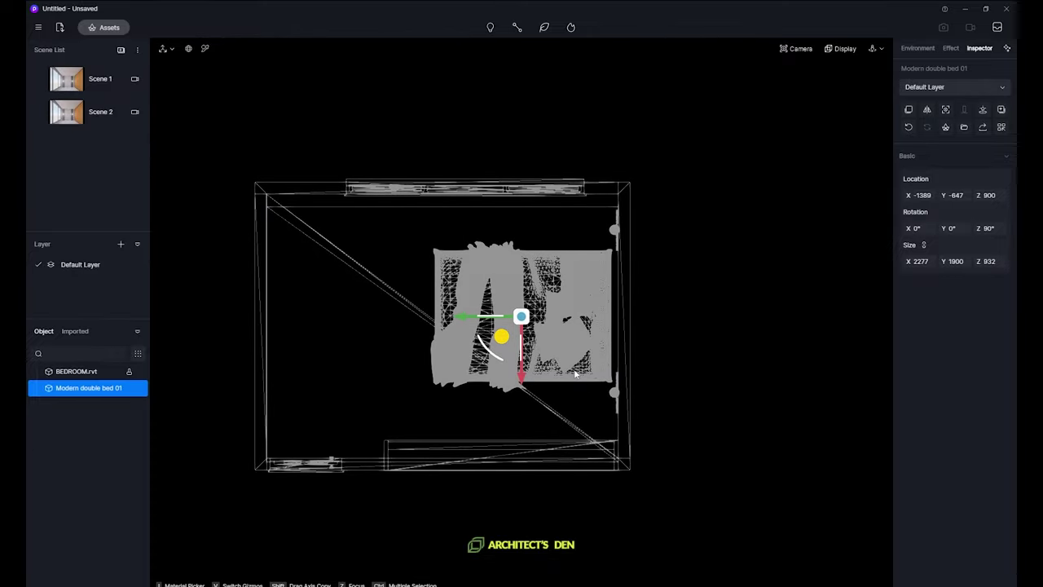
middle_click_drag(575, 371, 641, 397)
scroll(650, 370, "up", 1)
scroll(650, 367, "up", 1)
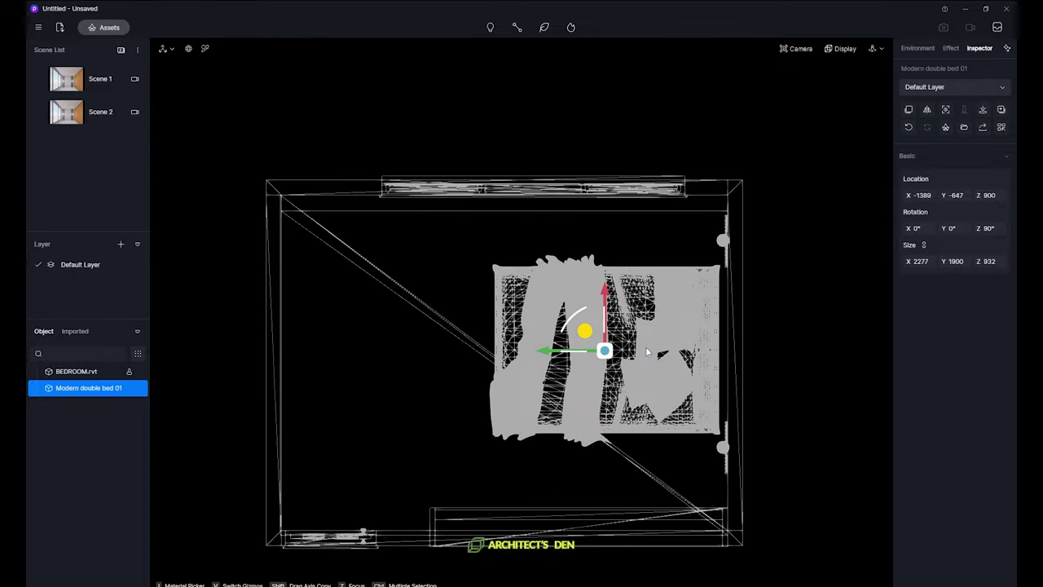
middle_click_drag(661, 356, 623, 359)
left_click_drag(546, 335, 553, 336)
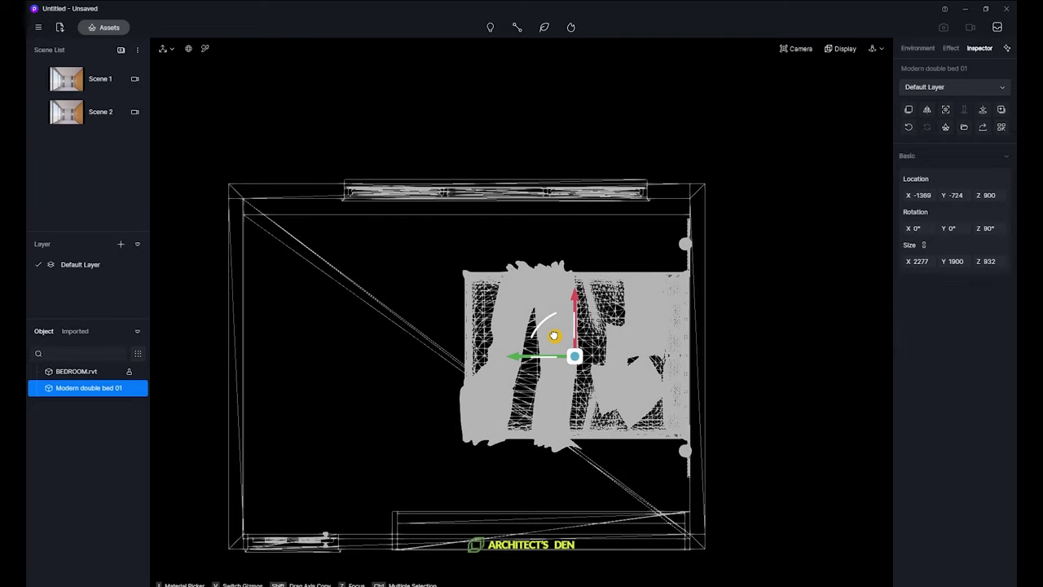
Scale the bed proportionally to an X size of 2000 and move it against the wall, centred between the lamps.
scroll(660, 352, "up", 4)
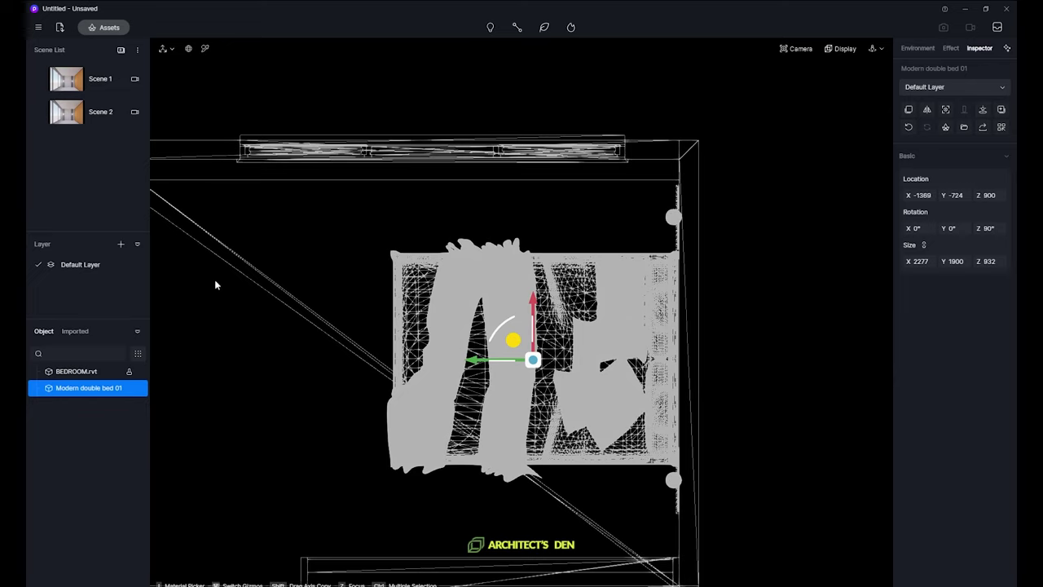
left_click(919, 261)
key("Return")
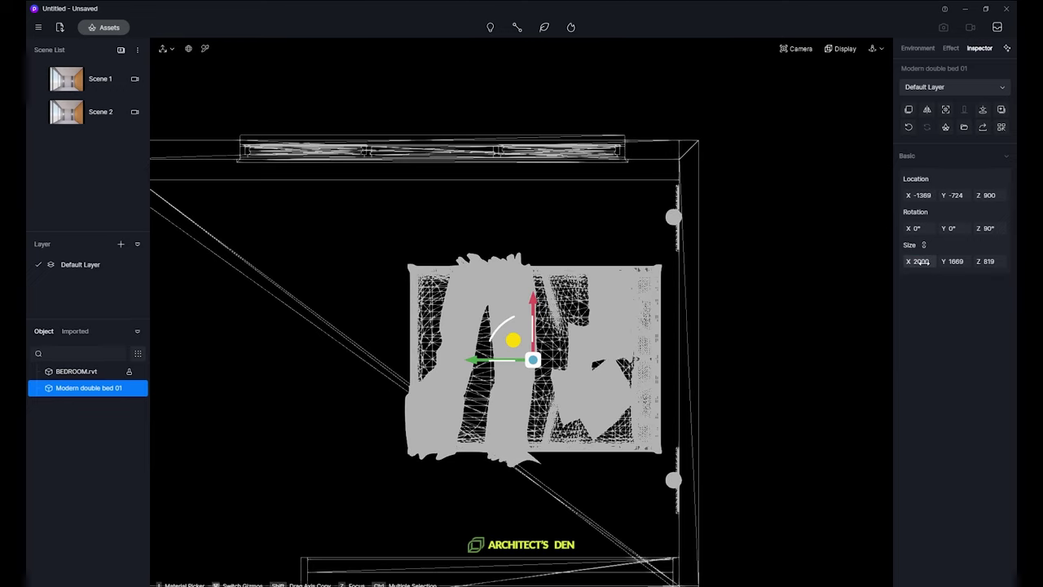
left_click_drag(508, 341, 531, 330)
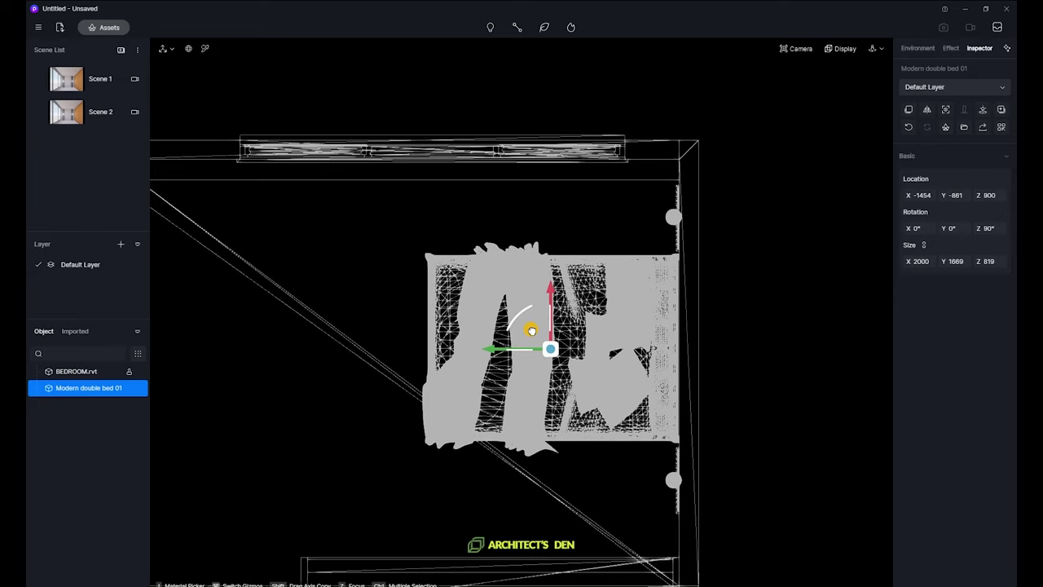
Return to Scene 1, nudge the bed sideways to about X -1441, and compare the framing with the reference image d5.jpg.
left_click(77, 85)
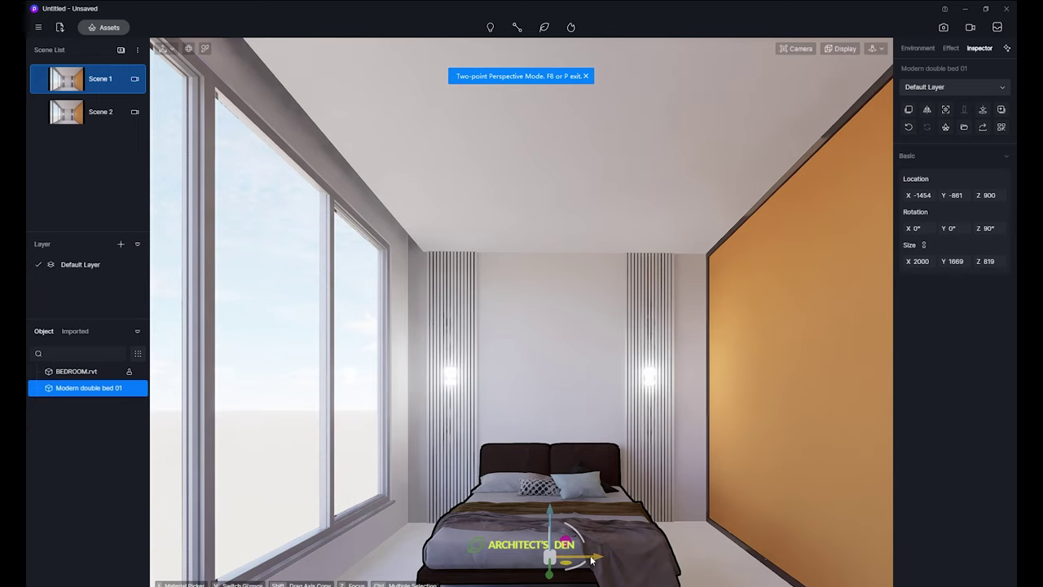
left_click_drag(586, 558, 592, 557)
left_click_drag(592, 557, 595, 557)
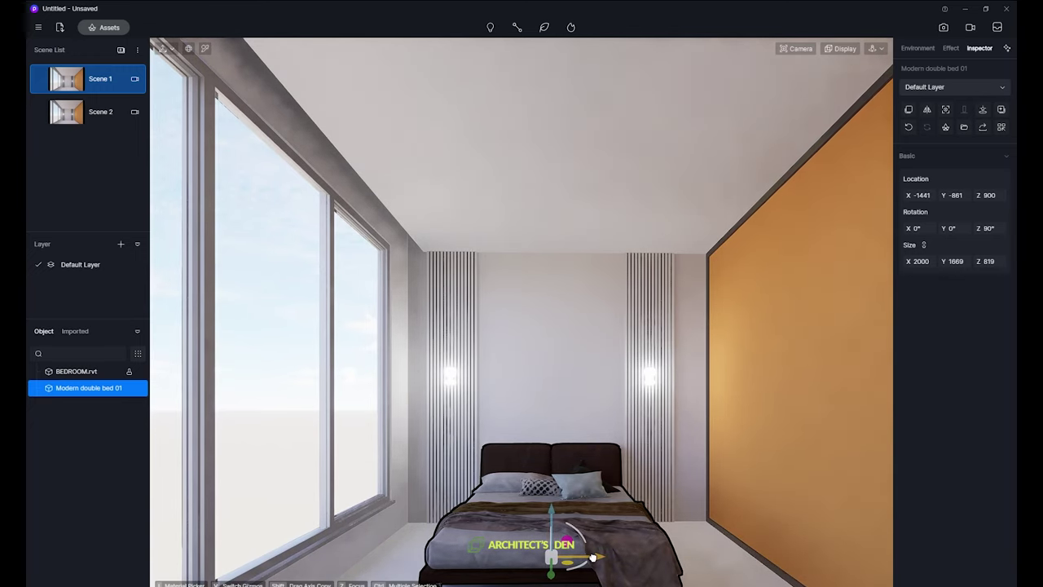
key("alt+Tab")
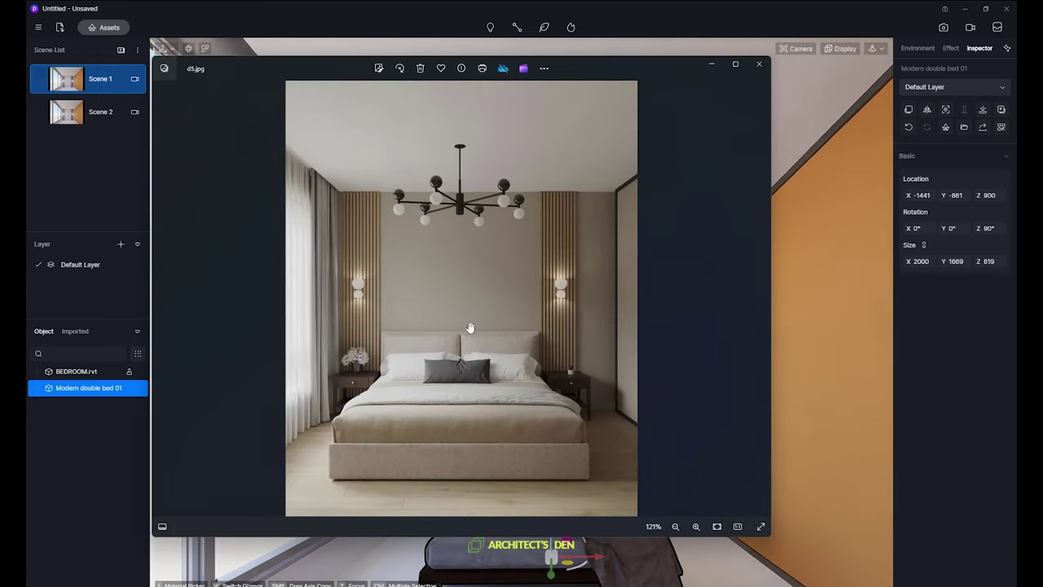
left_click_drag(580, 68, 608, 119)
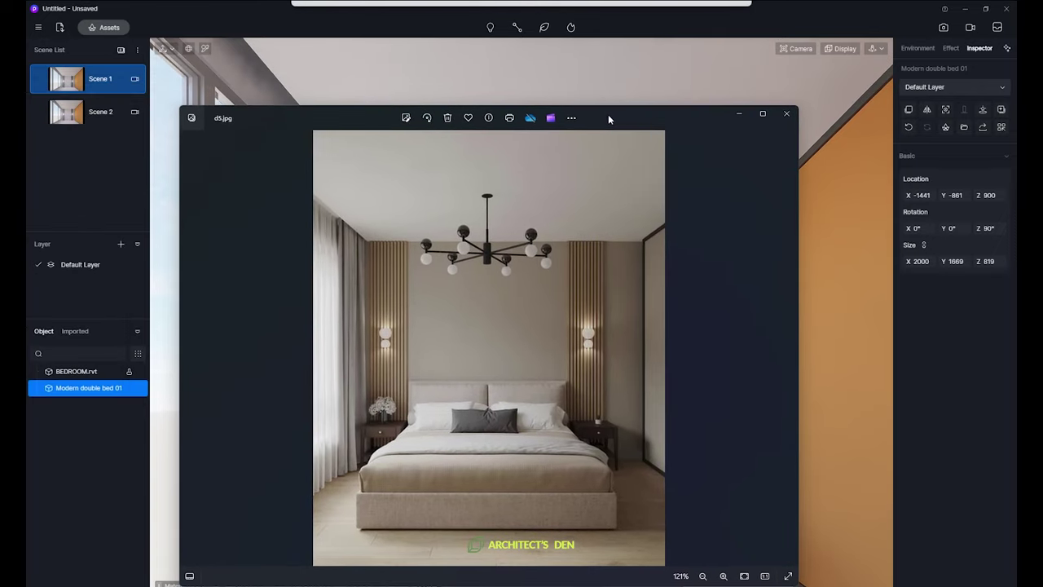
left_click(741, 114)
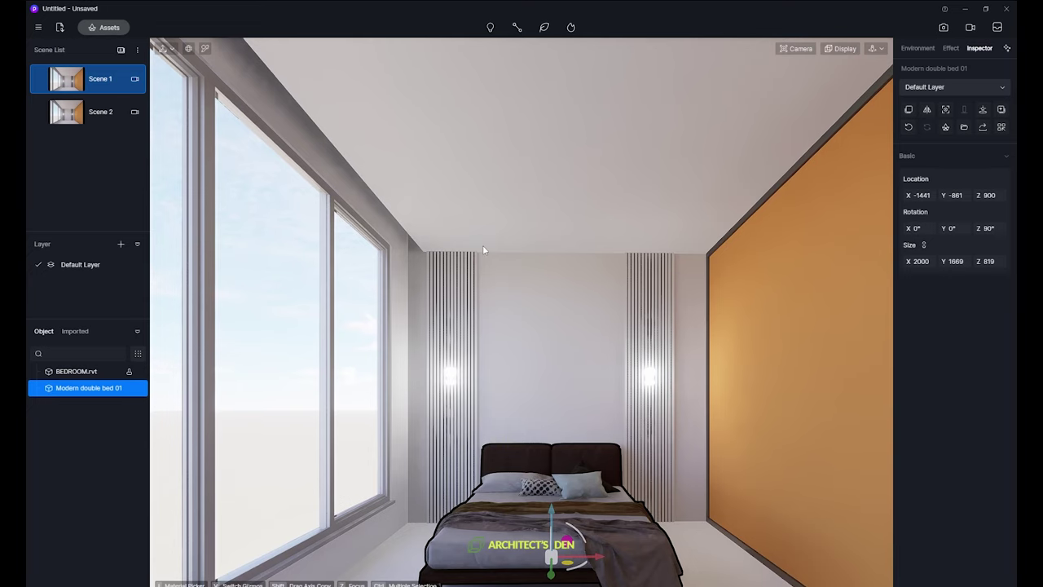
Browse the furniture models for a bedside table and download Modern dark brown leather bedside from the Cabinet category.
key("m")
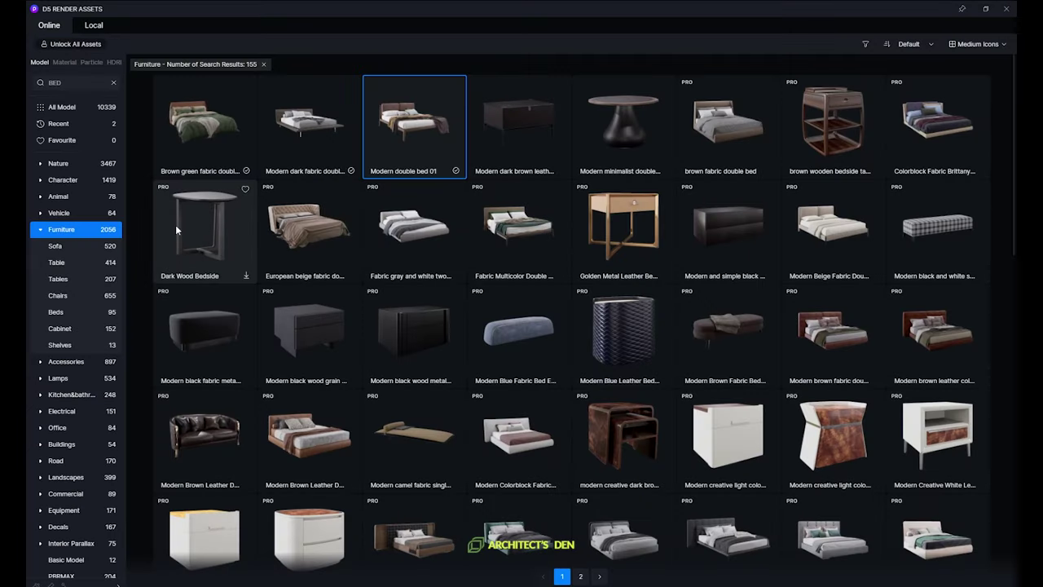
left_click(65, 267)
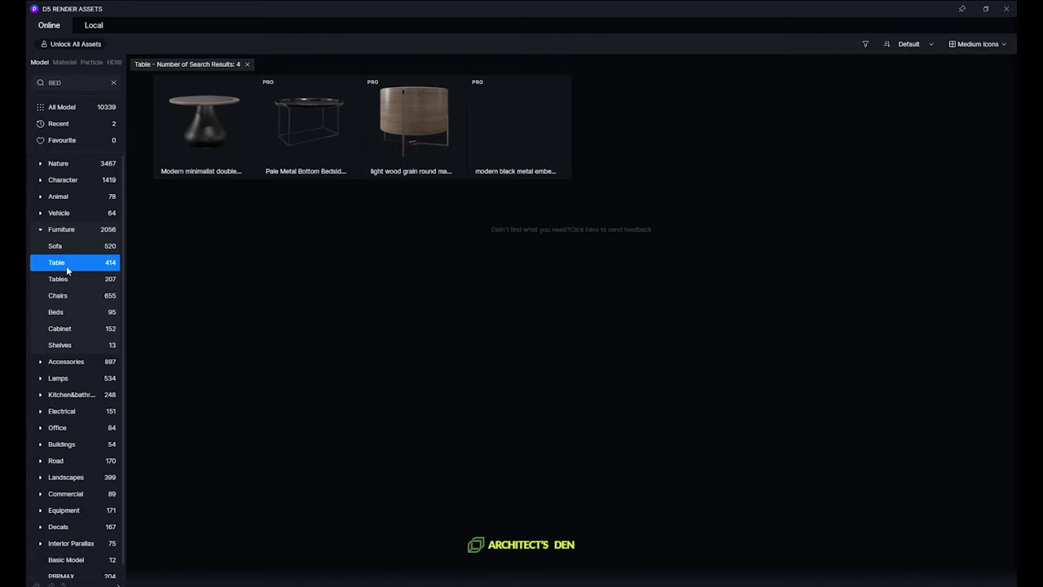
left_click(69, 277)
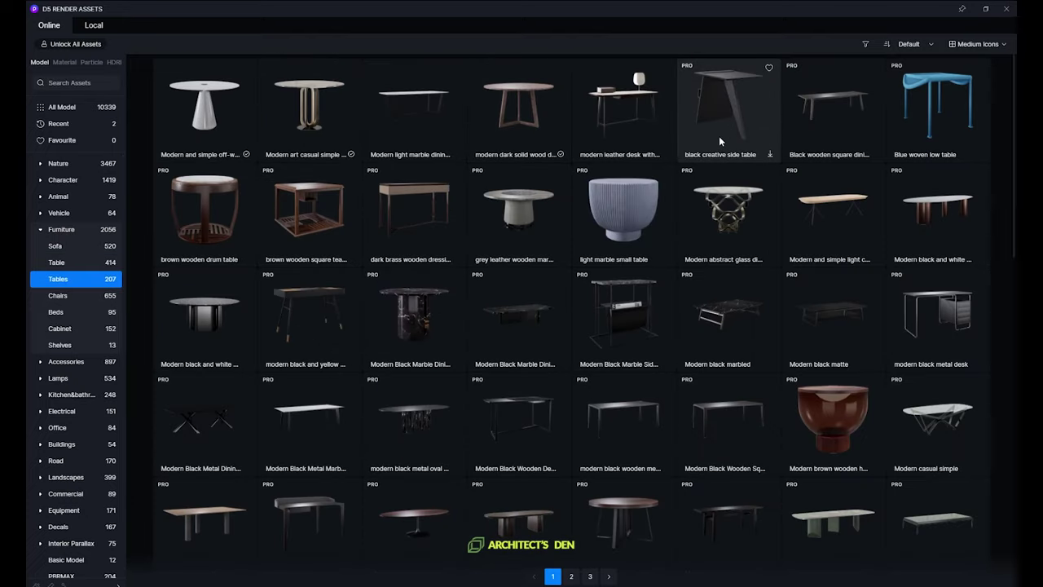
left_click(67, 263)
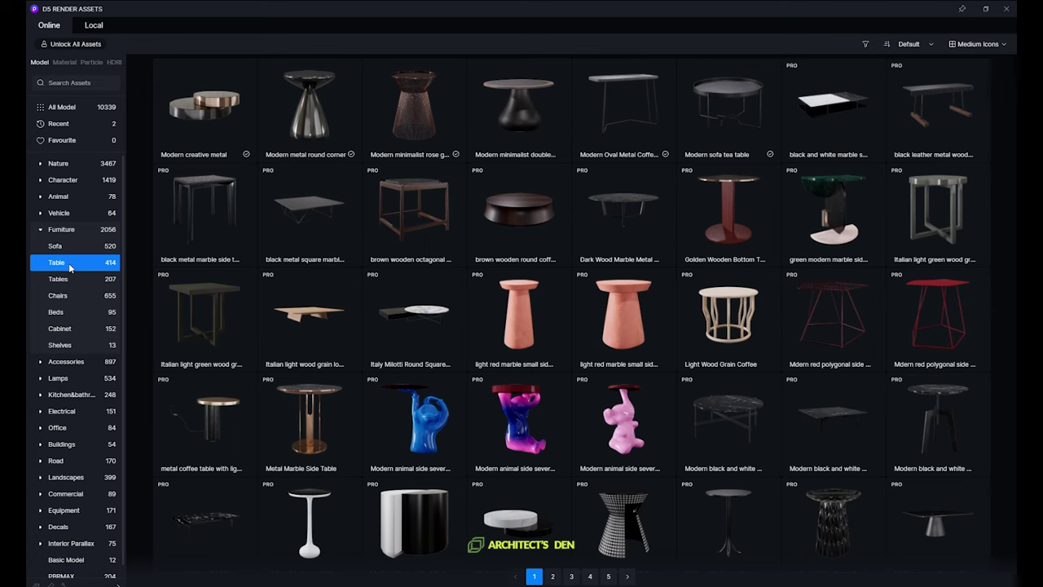
left_click(61, 328)
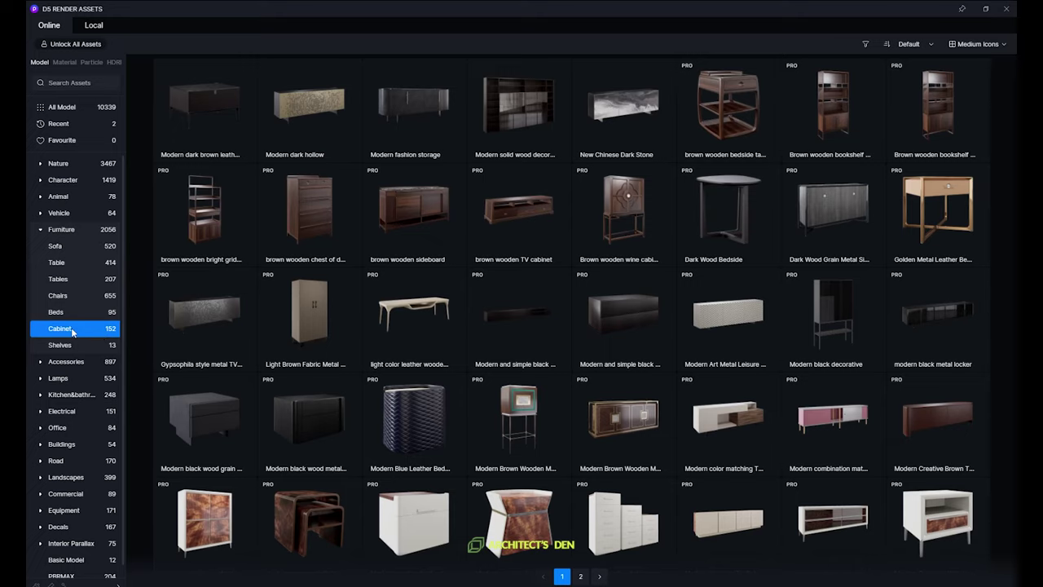
left_click(216, 129)
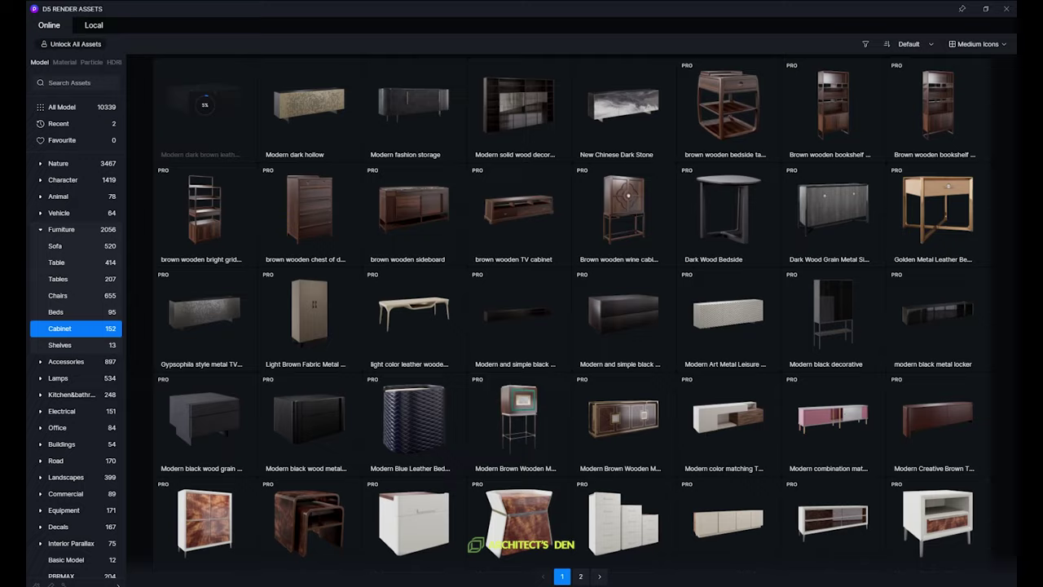
Check the reference image, then place the Modern dark brown leather bedside on the floor between the bed and the orange wall.
key("alt+Tab")
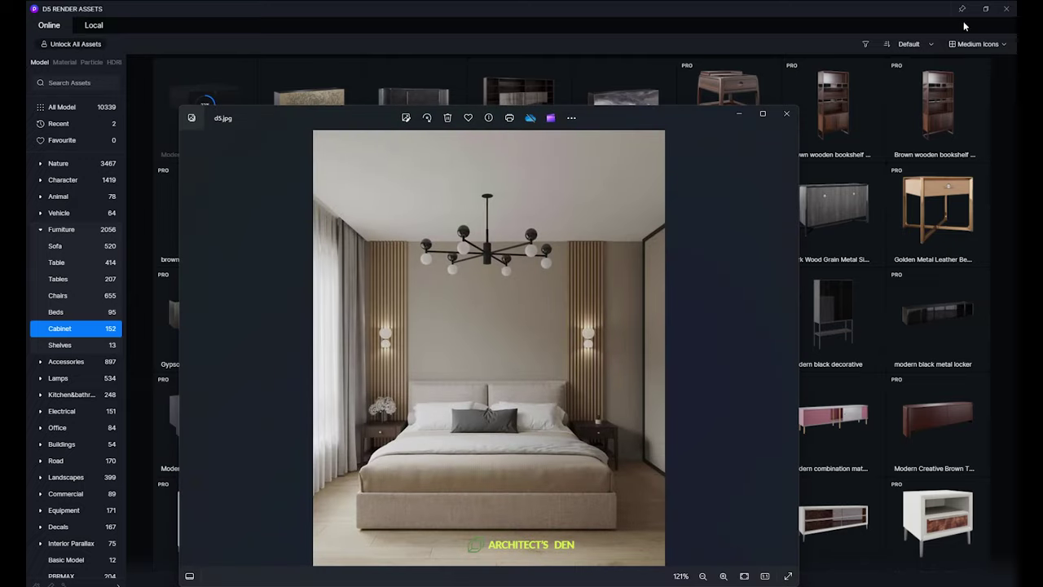
left_click(1005, 8)
left_click(1005, 8)
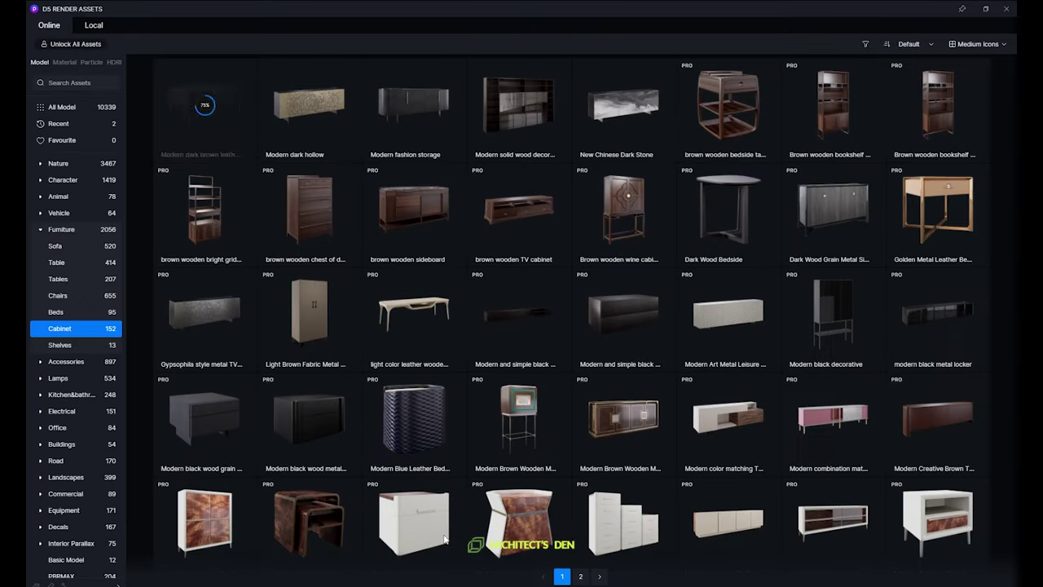
left_click(202, 122)
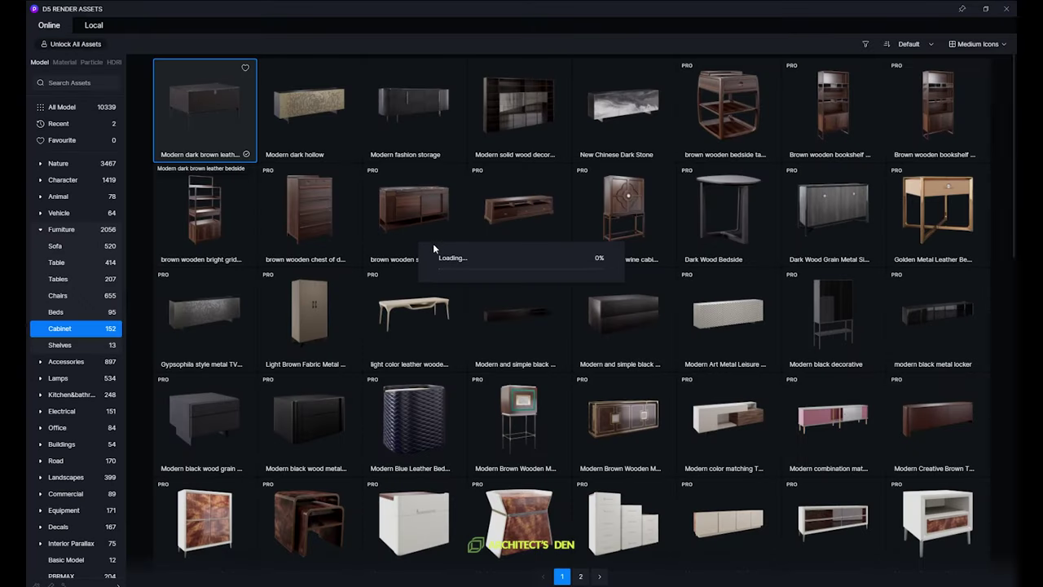
left_click(985, 9)
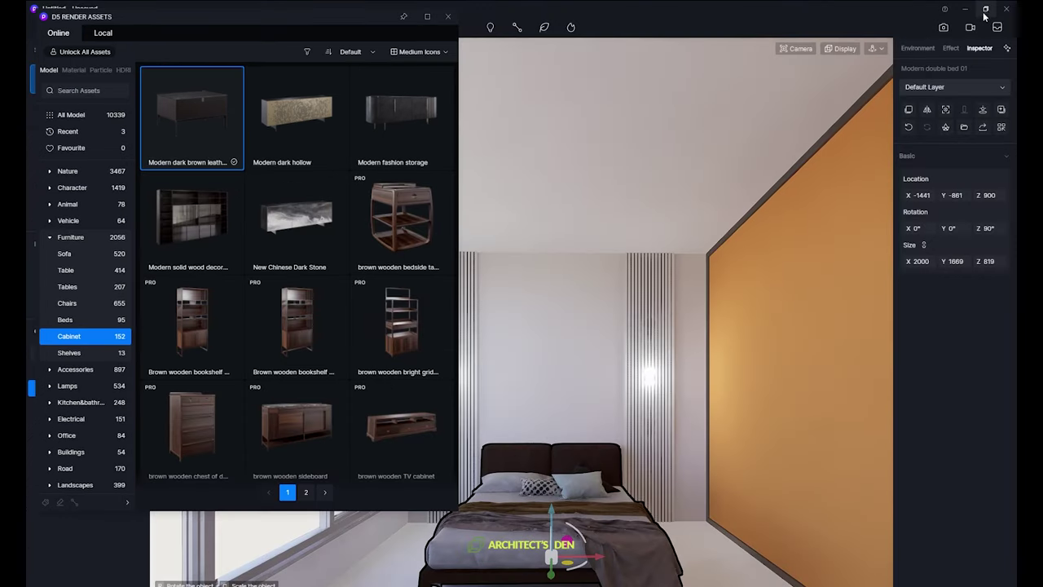
left_click(448, 16)
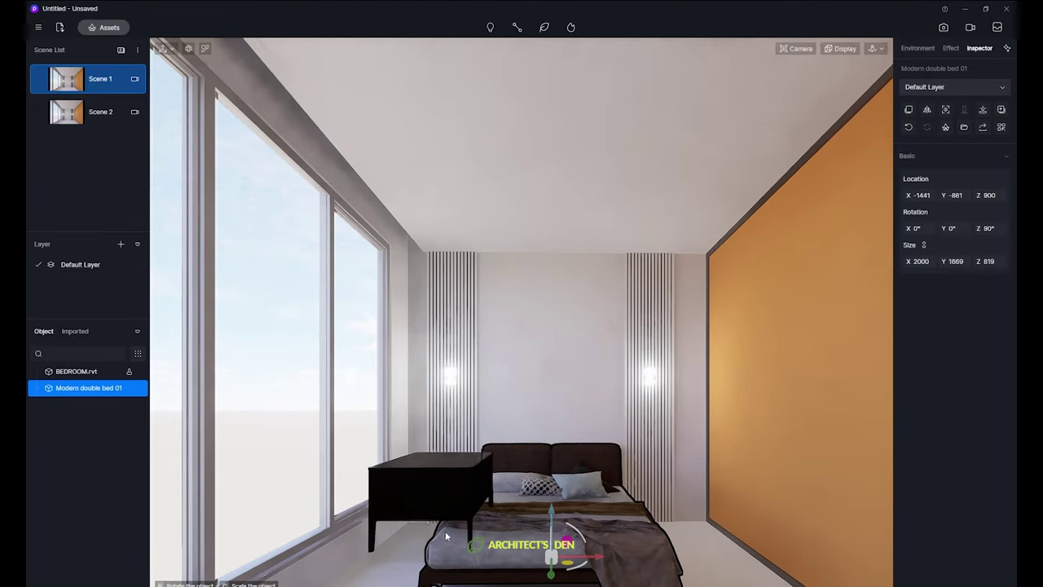
left_click(694, 544)
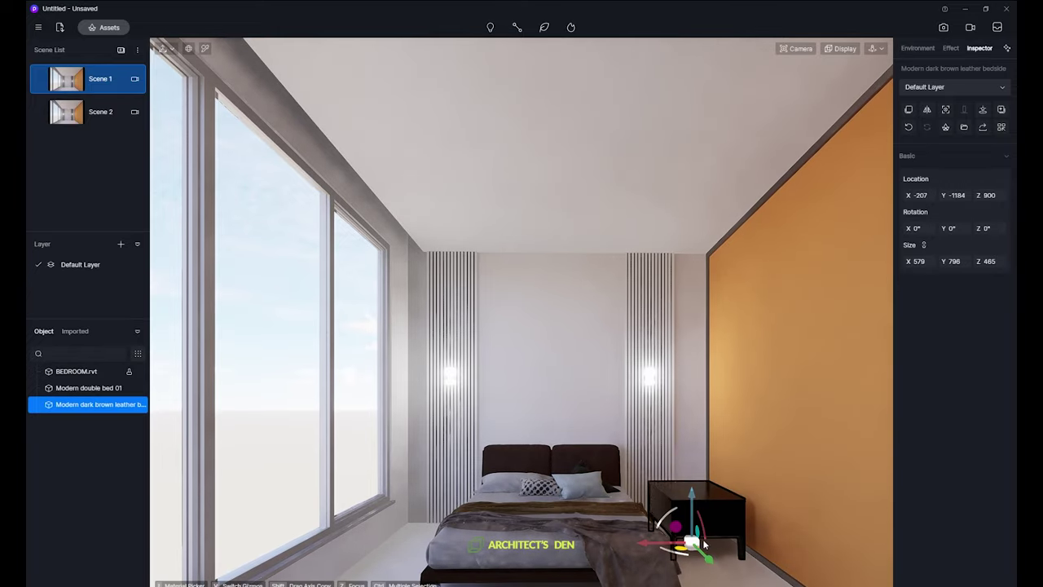
In wireframe plan view, rotate the bedside table to 270° about Z and move it beside the bed to about X -309, Y -1540.
key("z")
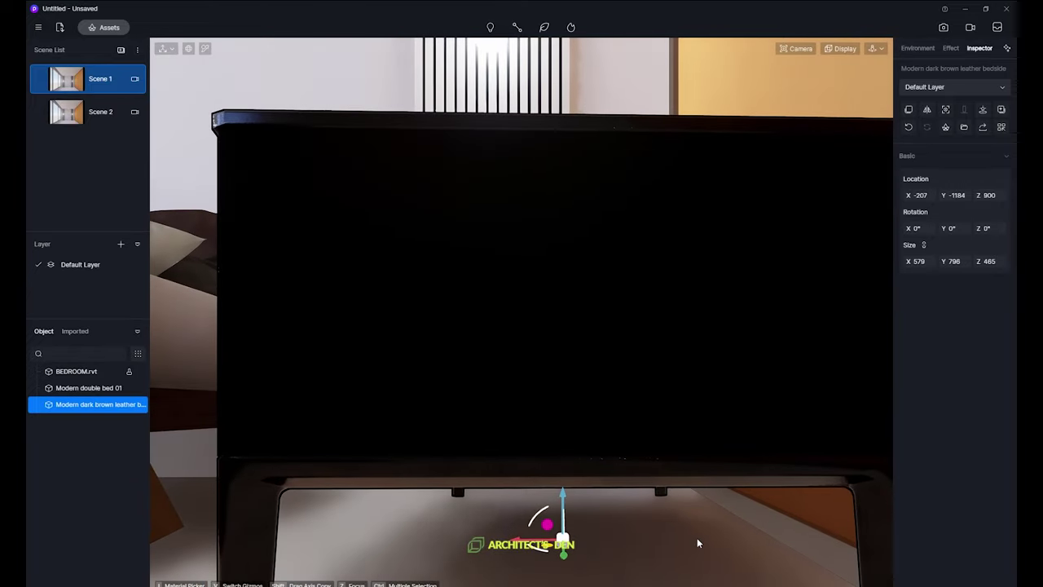
key("F3")
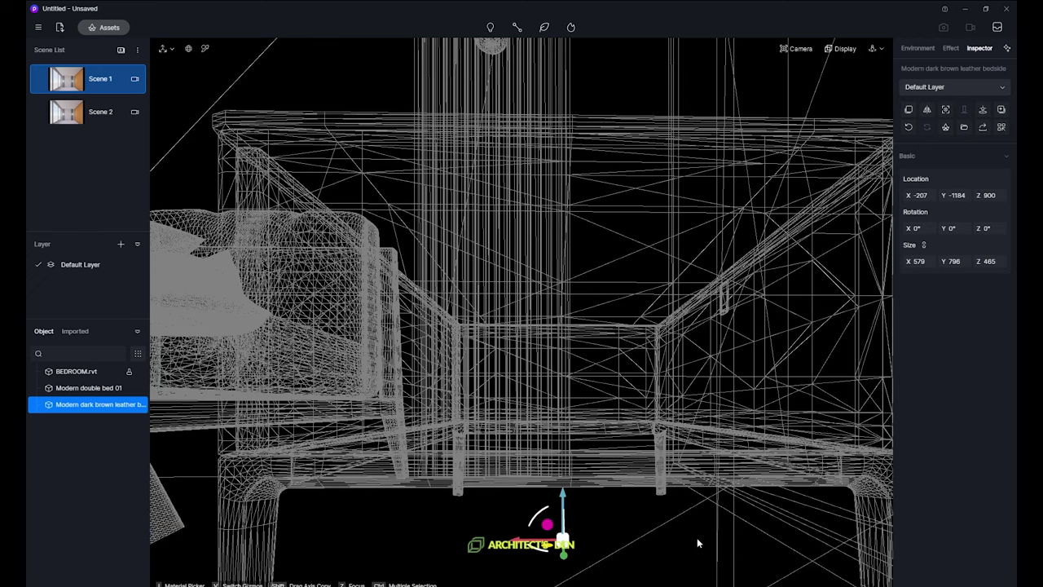
key("t")
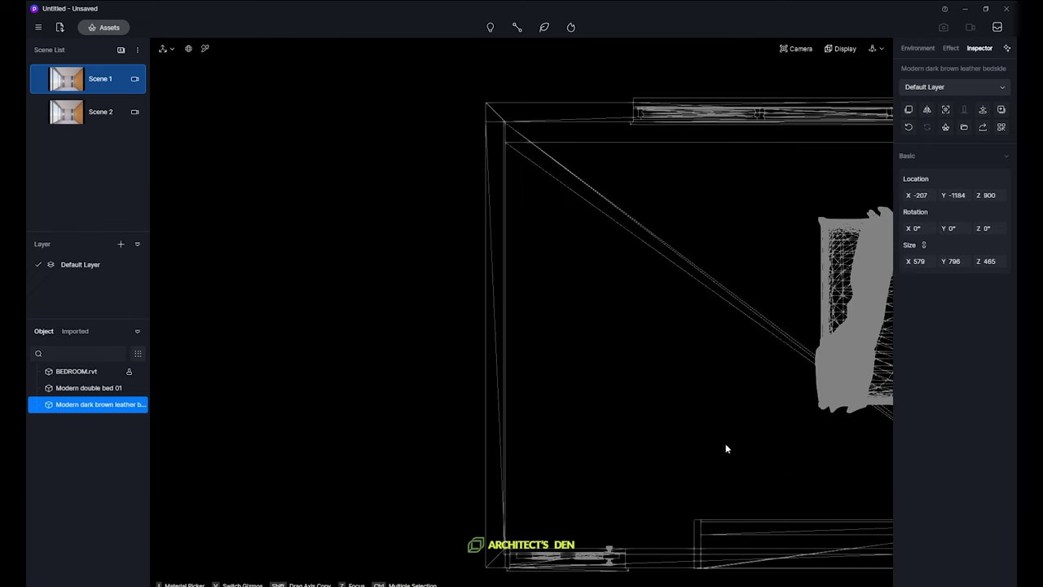
scroll(725, 444, "down", 4)
key("z")
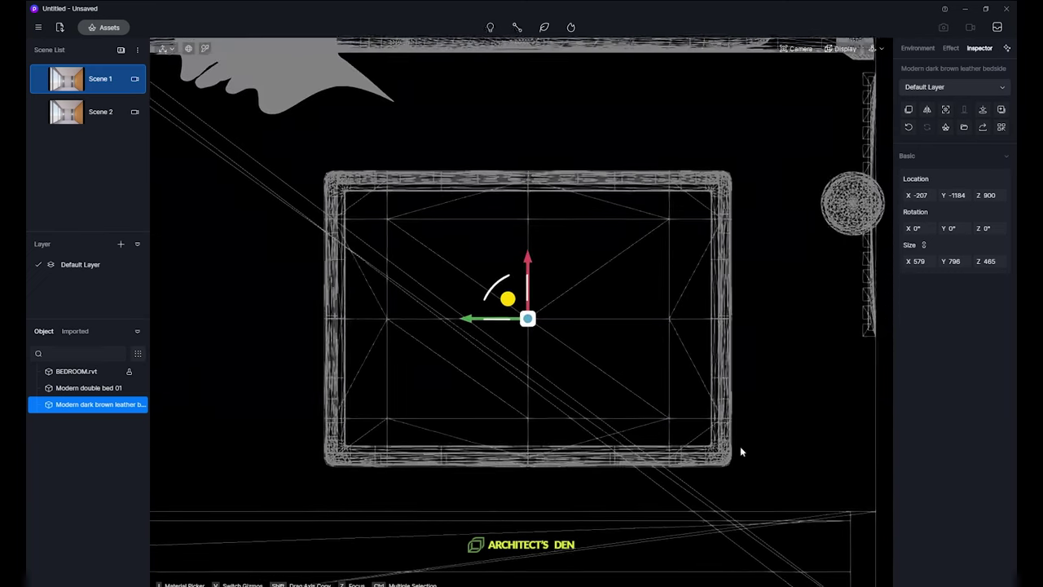
scroll(715, 436, "down", 2)
middle_click_drag(677, 342, 637, 351)
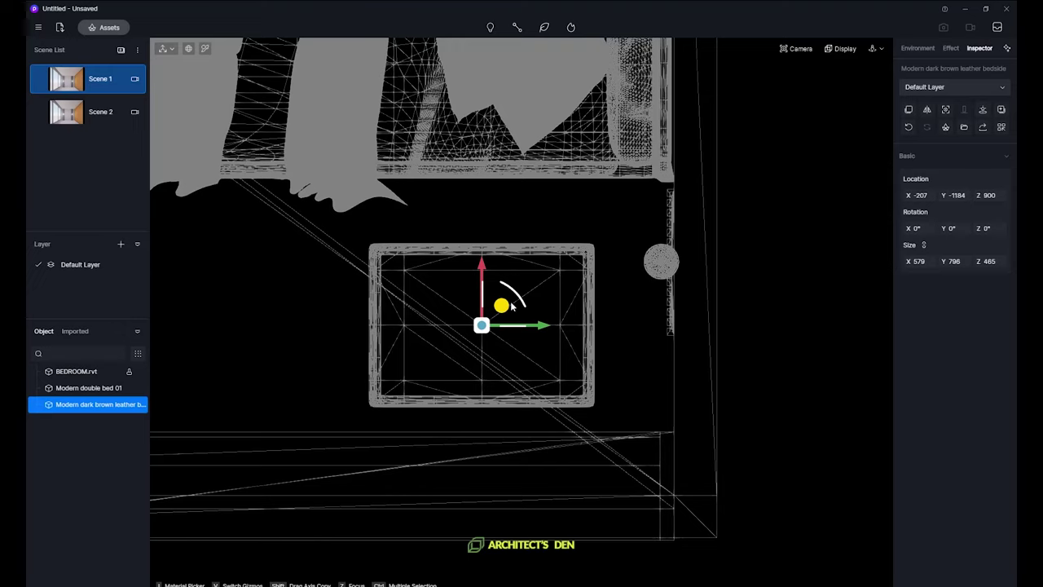
left_click_drag(501, 305, 602, 281)
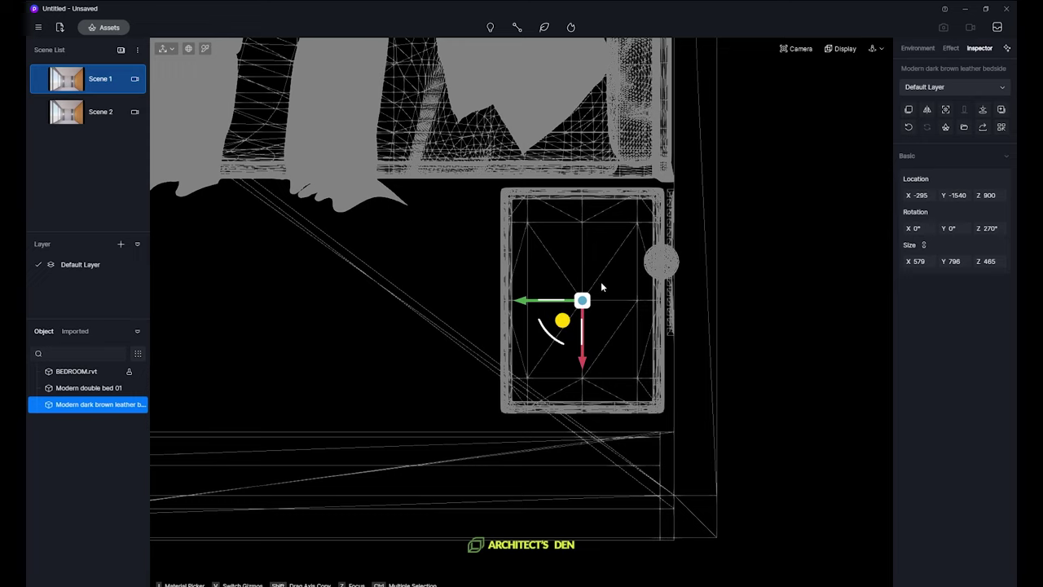
key("v")
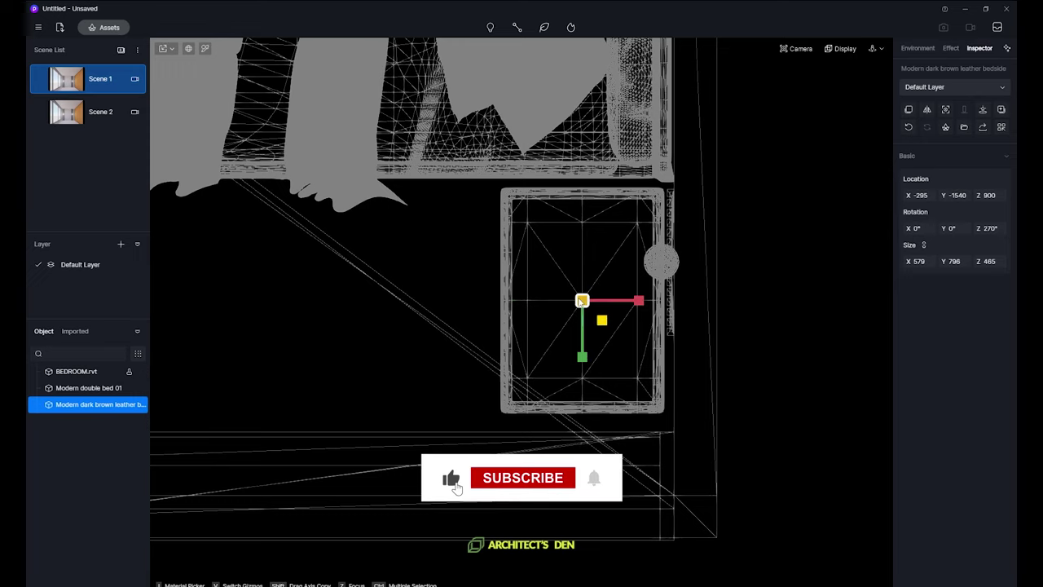
key("v")
left_click_drag(562, 319, 565, 313)
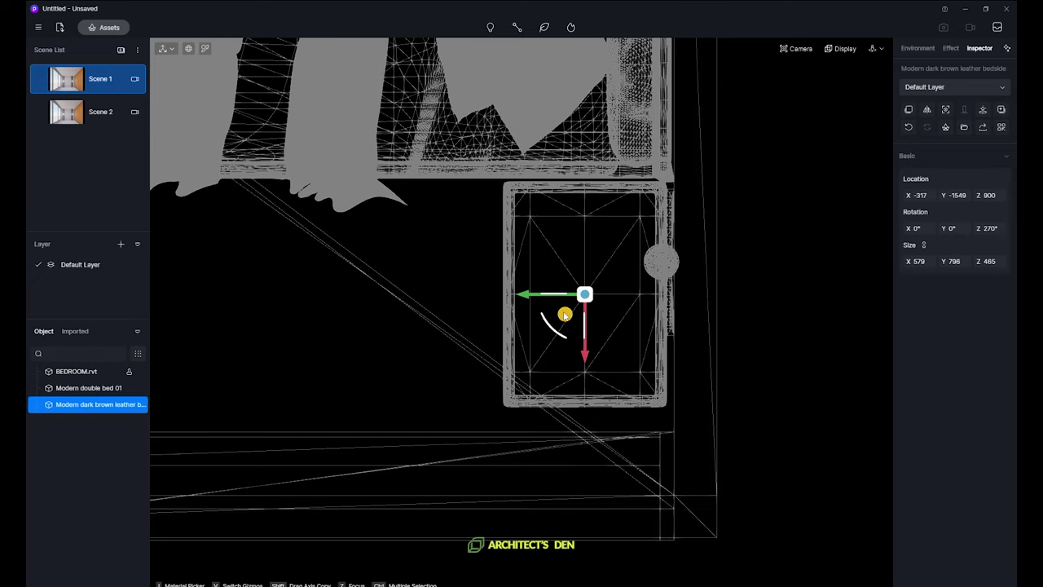
left_click_drag(565, 314, 561, 316)
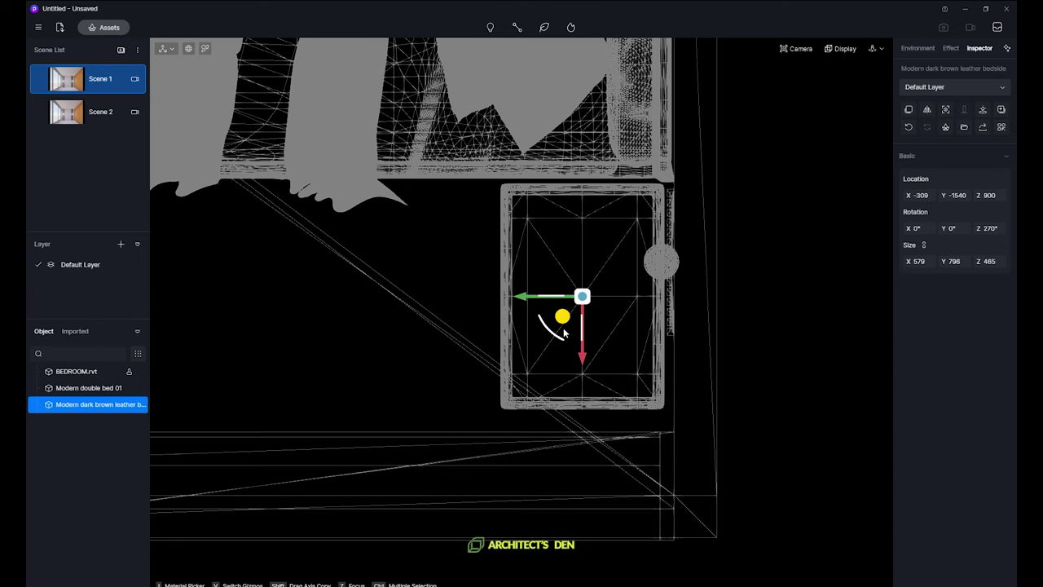
From Scene 1, compare with the reference image and resize the bedside table non-proportionally to about X 363, Y 481, Z 489.
left_click(77, 79)
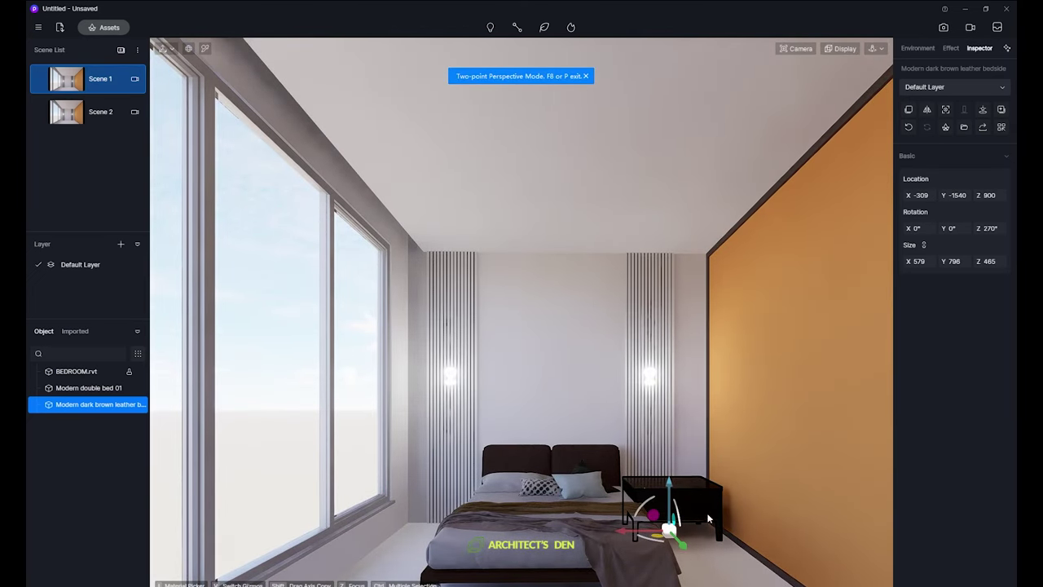
key("alt+Tab")
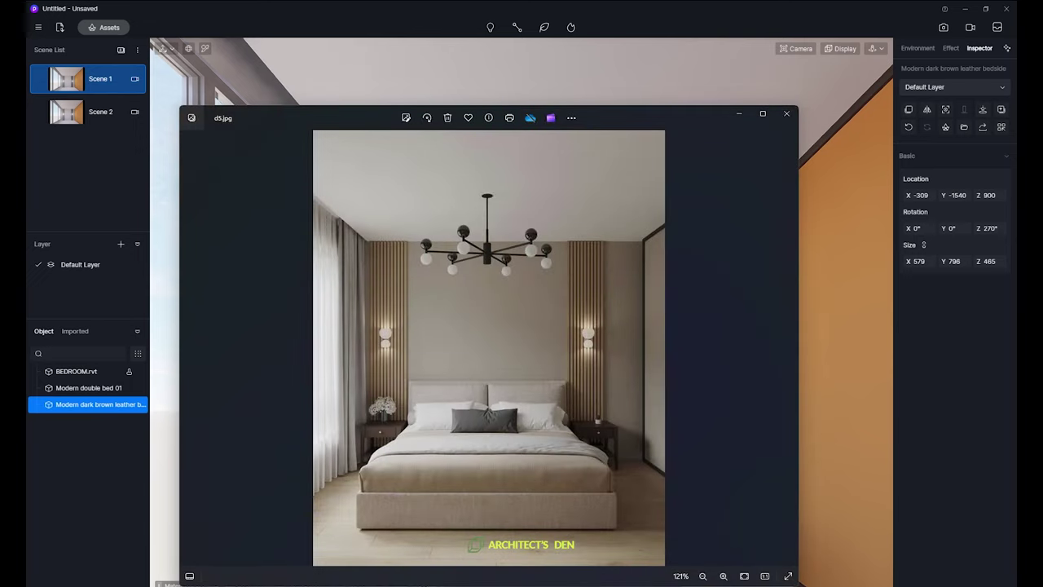
key("alt+Tab")
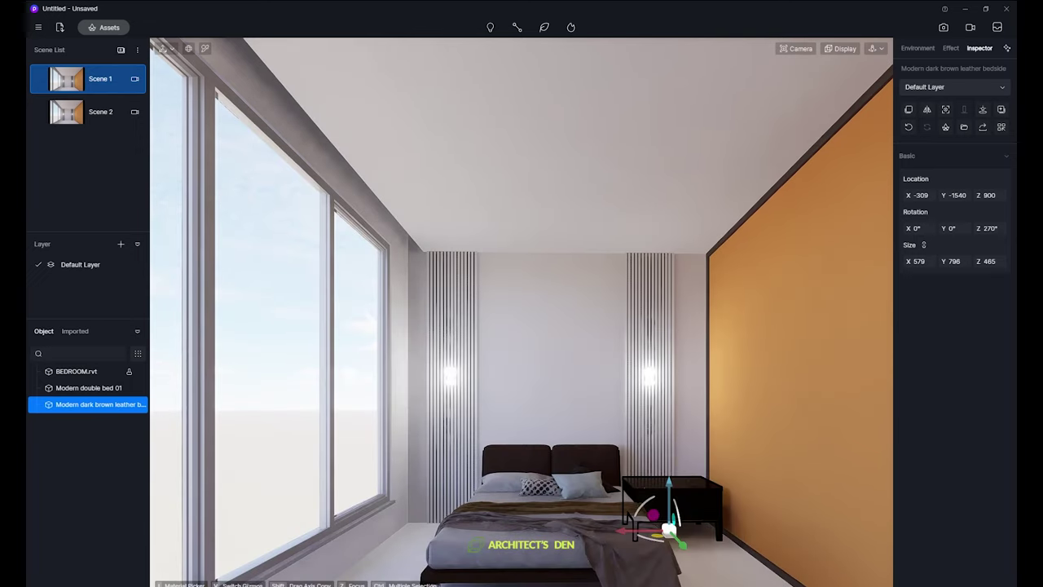
left_click(924, 245)
left_click_drag(947, 261, 815, 274)
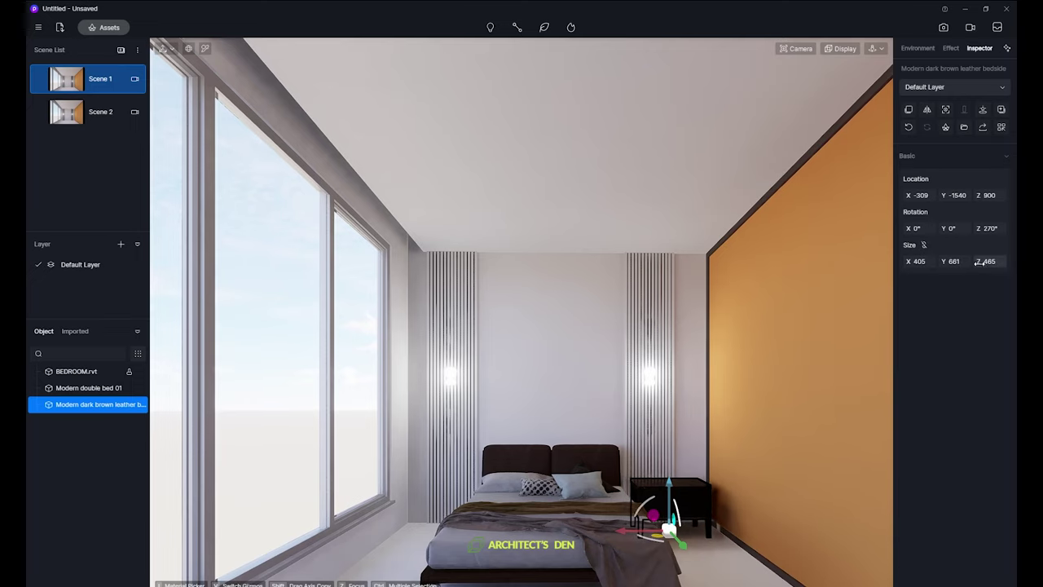
left_click_drag(985, 263, 937, 263)
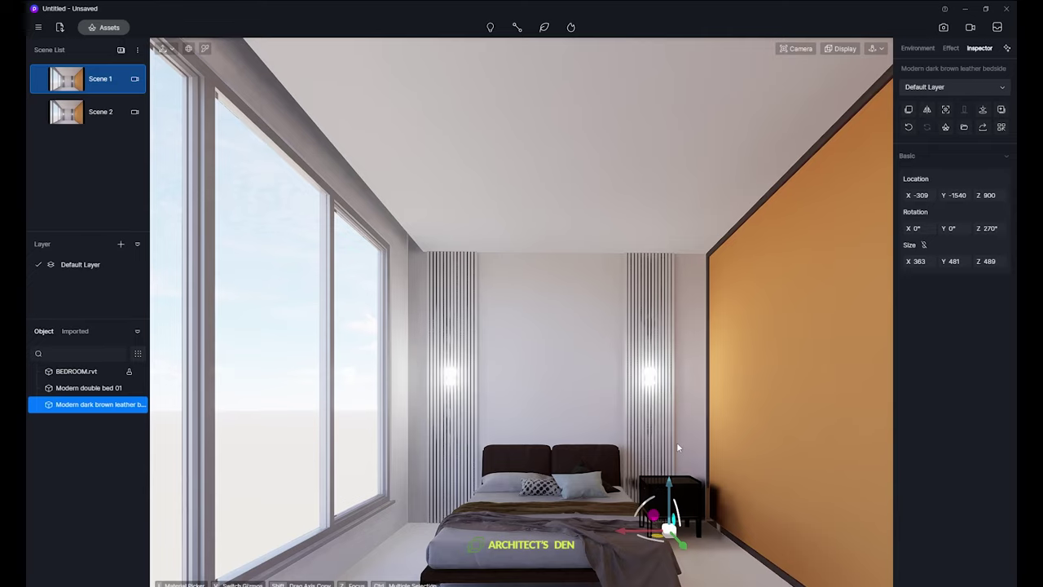
In plan view, move the bedside table close to the headboard wall and the bed's side, at about X -463, Y -1655.
key("t")
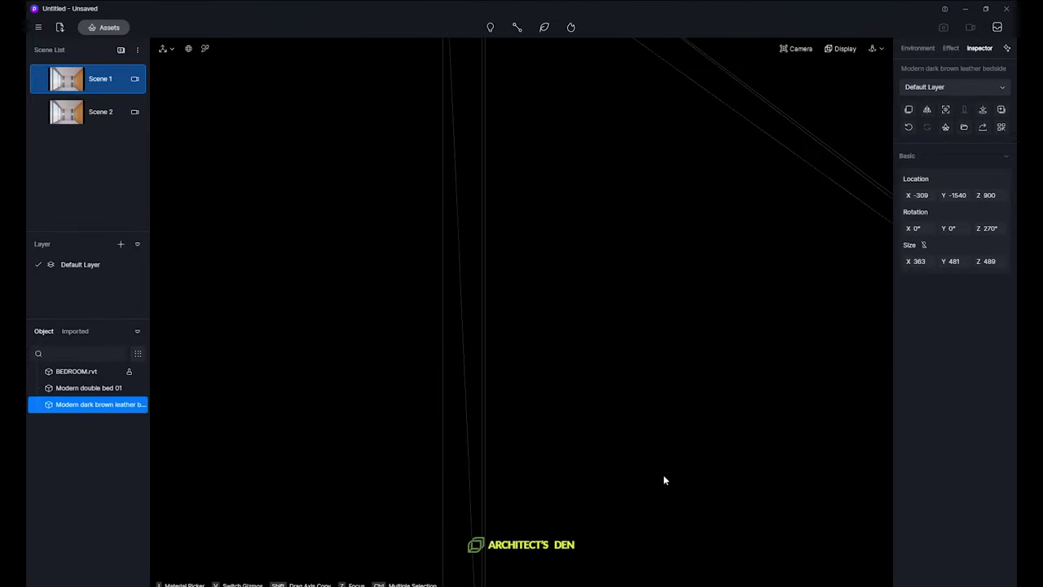
key("z")
scroll(563, 401, "down", 5)
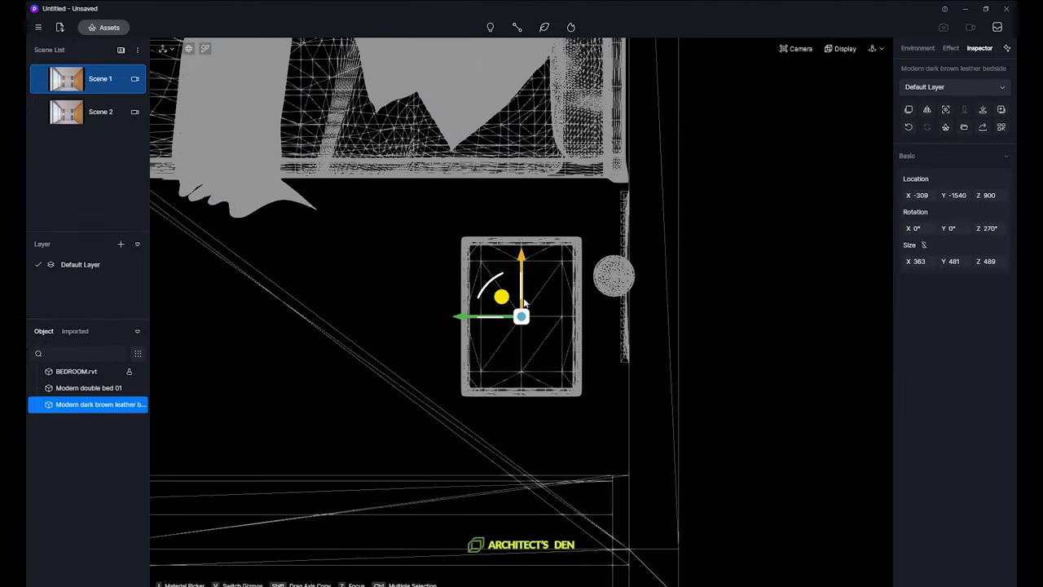
left_click_drag(502, 291, 540, 244)
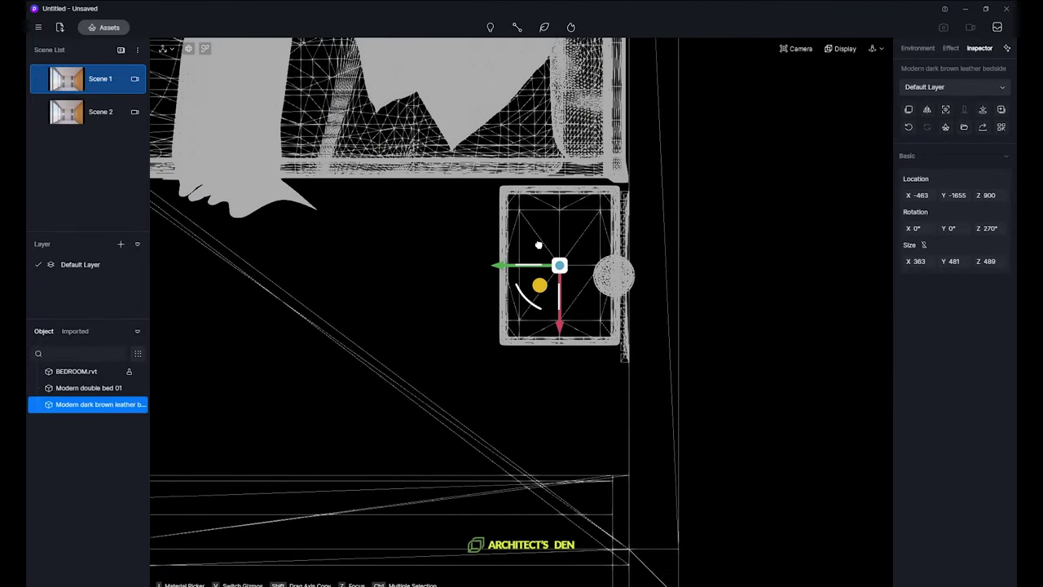
scroll(591, 267, "down", 3)
scroll(592, 280, "down", 6)
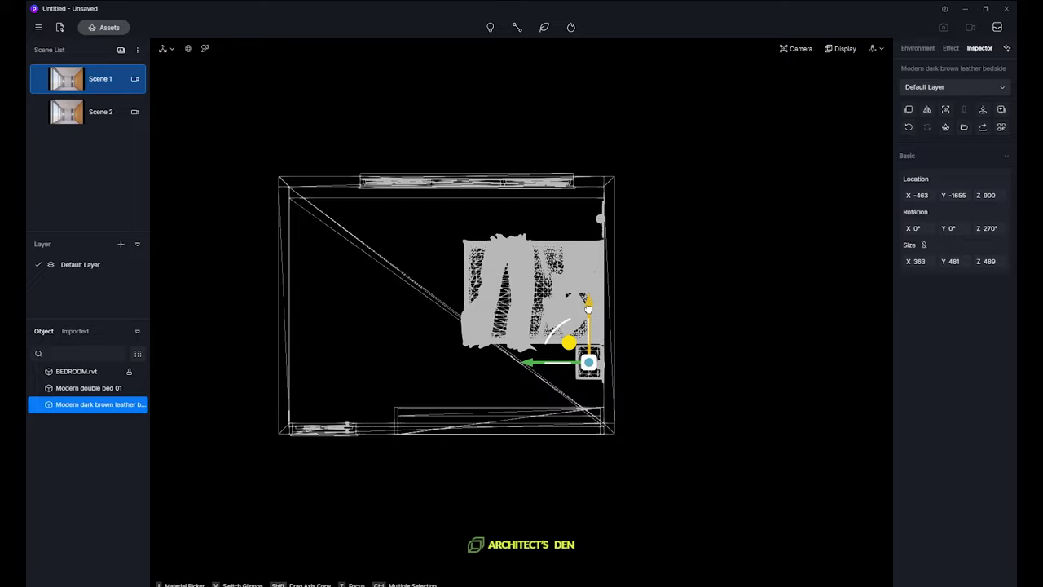
Copy the bedside table along X to the bed's window side at about X -2468, and compare Scene 1 with the reference image.
left_click_drag(588, 308, 592, 173)
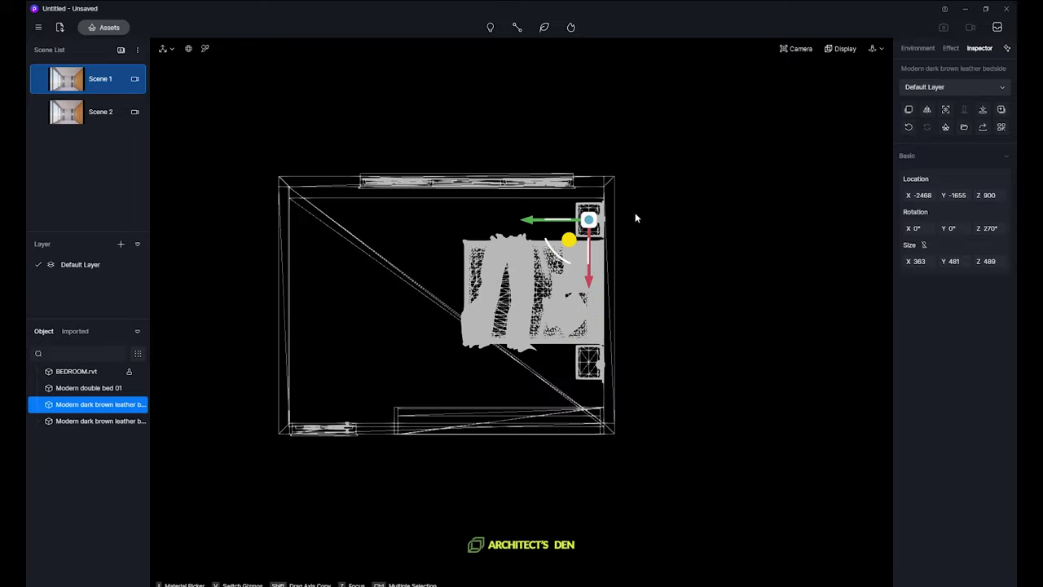
left_click(72, 83)
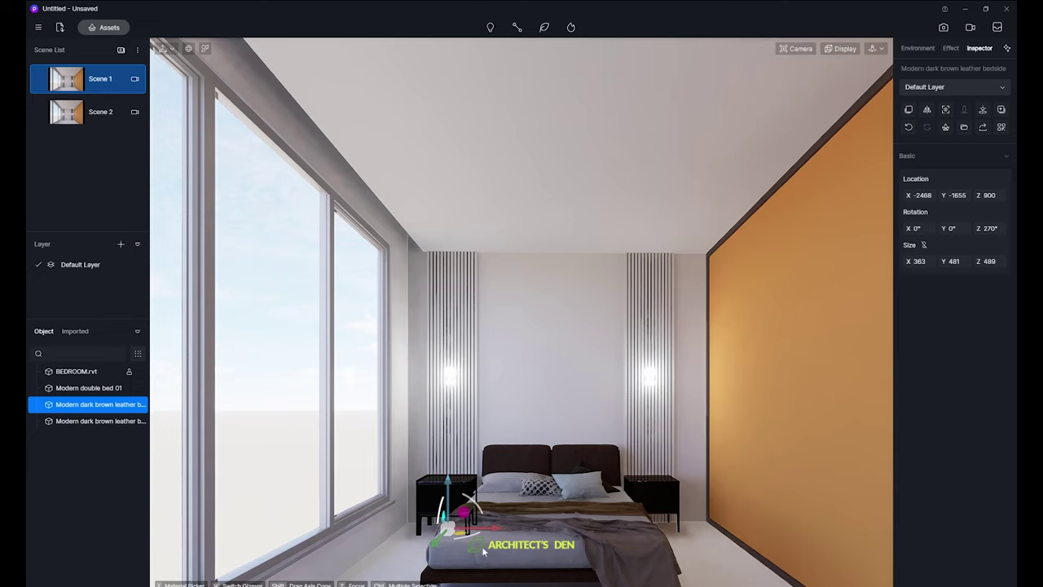
key("alt+Tab")
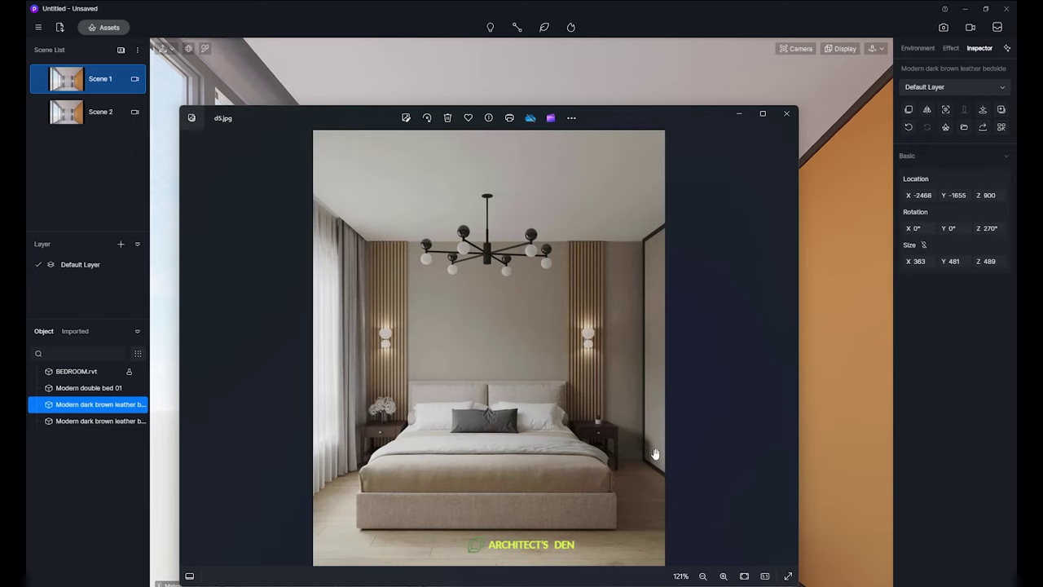
left_click(579, 586)
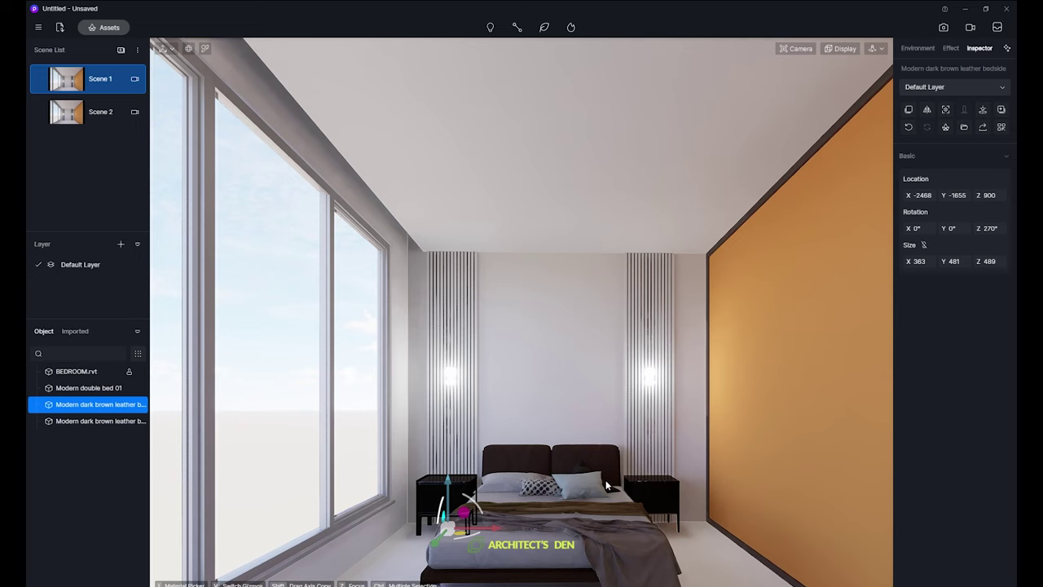
Search the model library for Potted plants and place Modern Green Plants Potted Plants 06 on the window-side bedside table.
key("m")
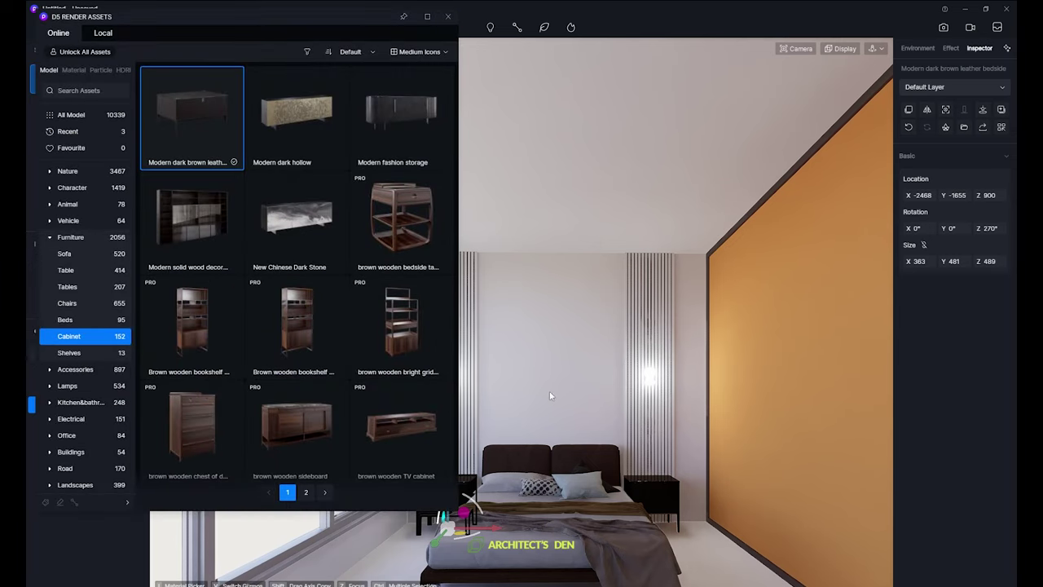
left_click(51, 237)
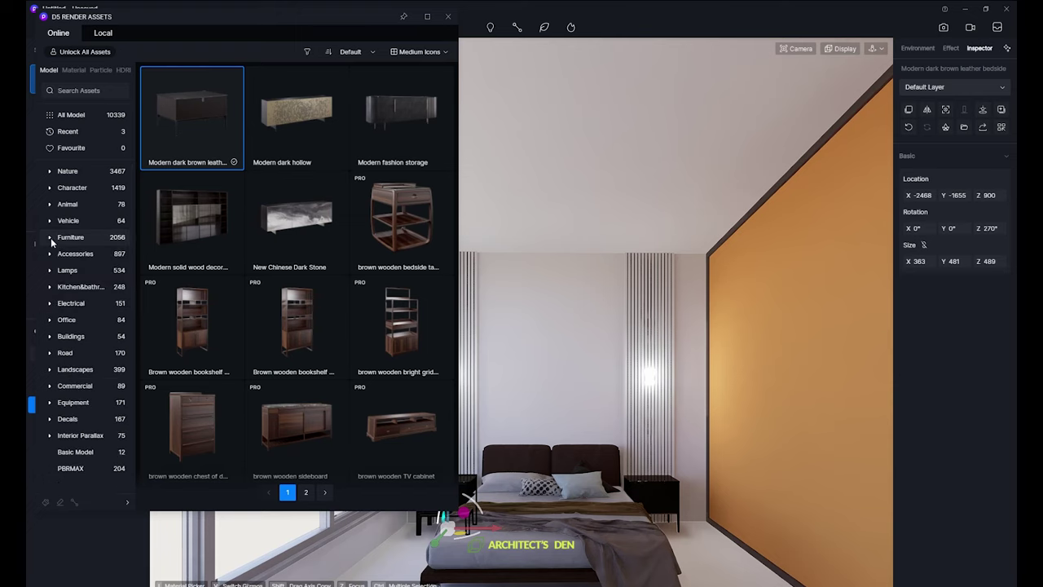
left_click(70, 94)
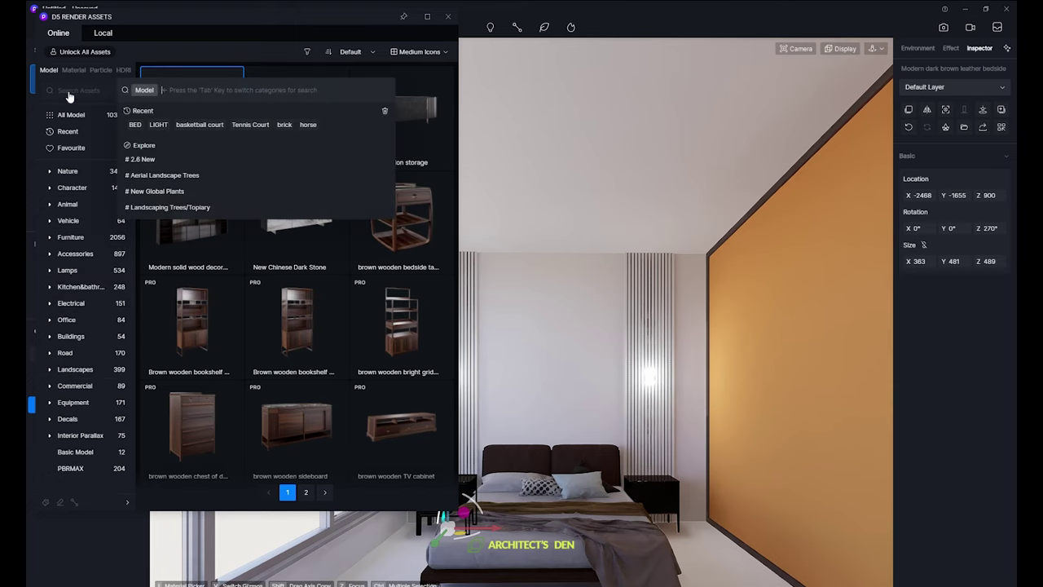
type("POTTED")
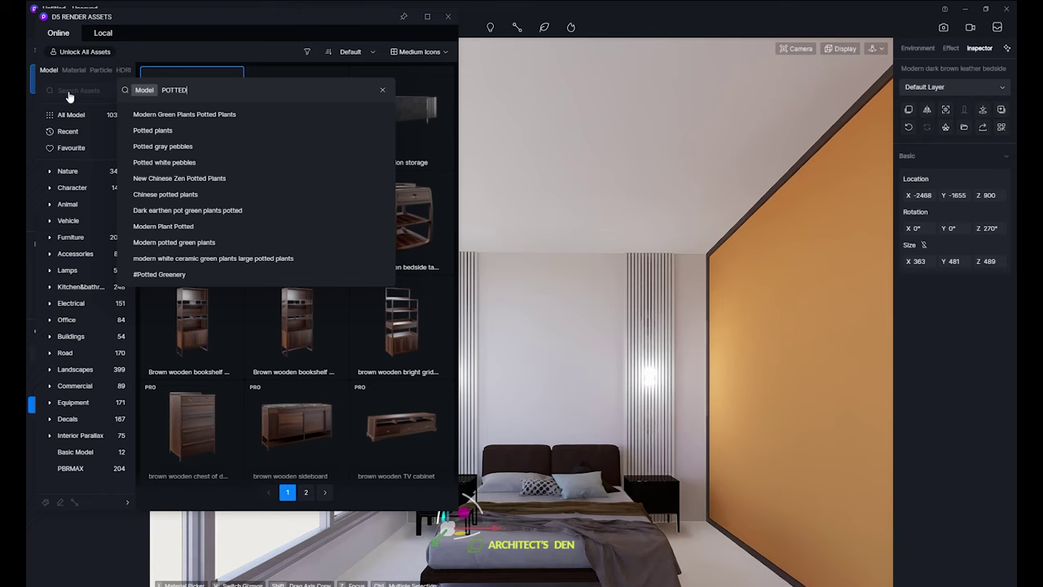
left_click(151, 132)
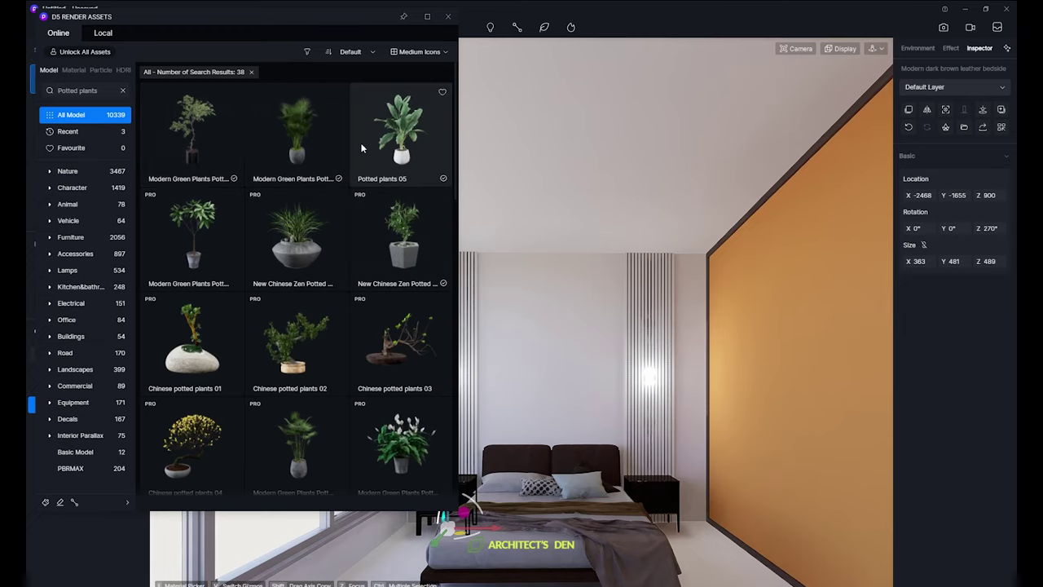
left_click(225, 159)
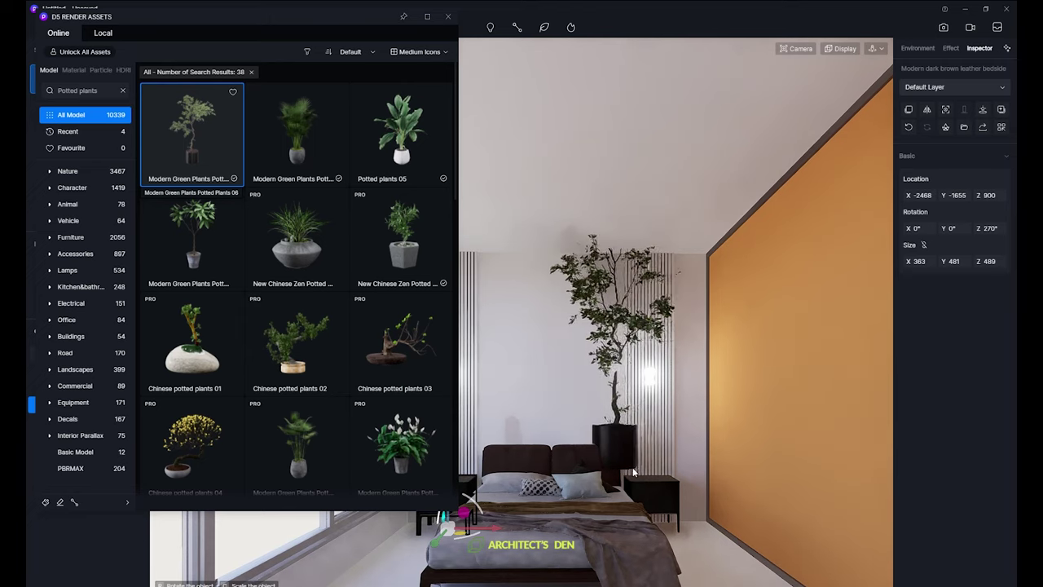
left_click(449, 16)
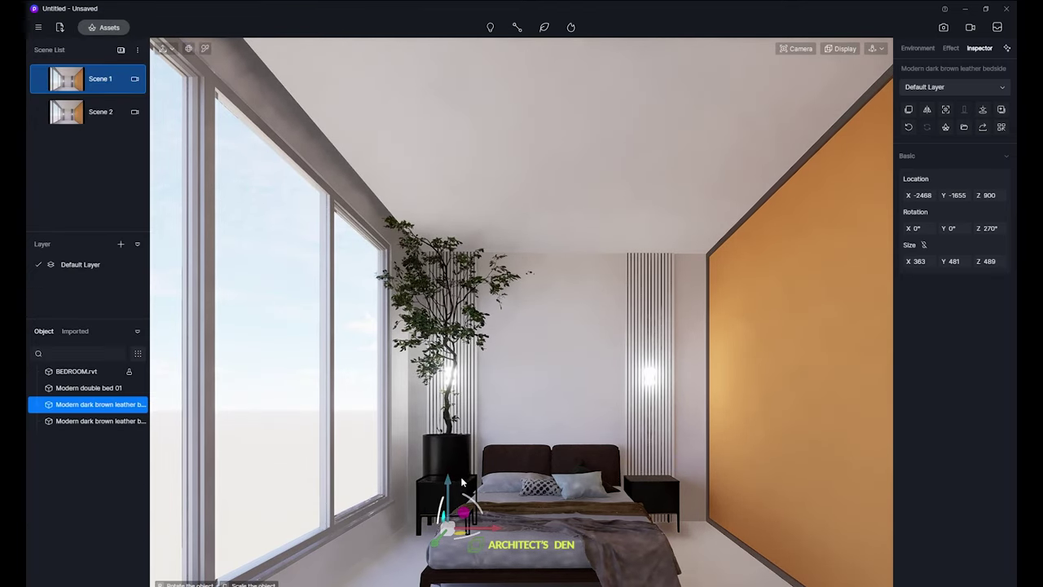
left_click(448, 481)
Scale the potted plant down proportionally to about X 524, Y 584, Z 825.
scroll(425, 486, "up", 1)
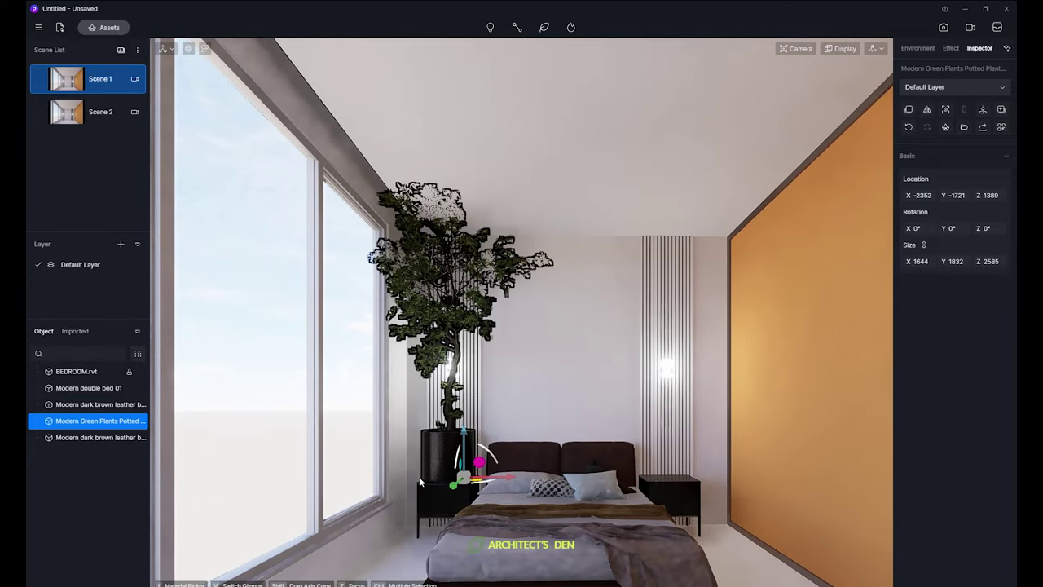
key("z")
scroll(544, 577, "down", 3)
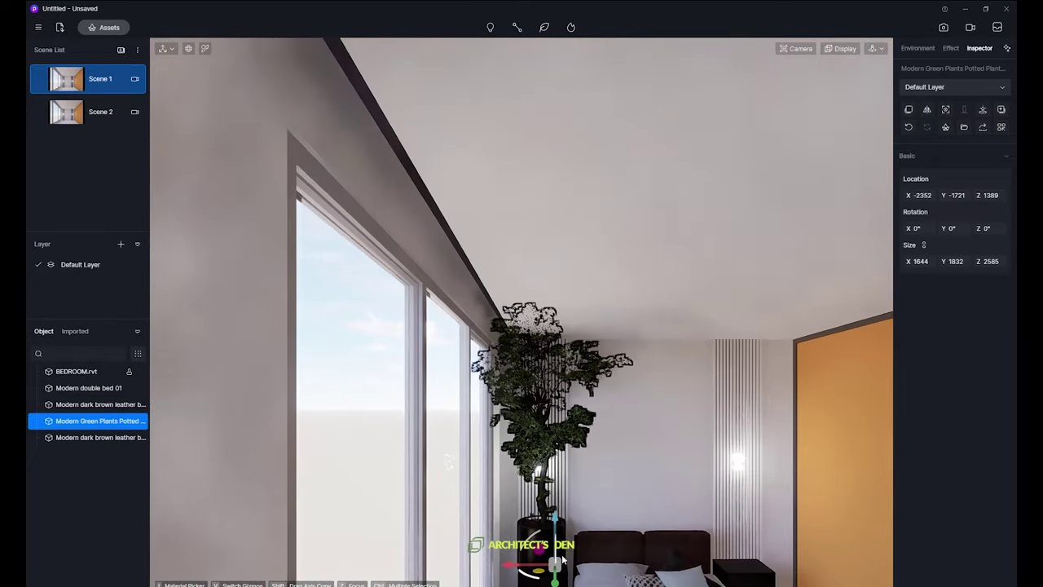
scroll(554, 562, "down", 3)
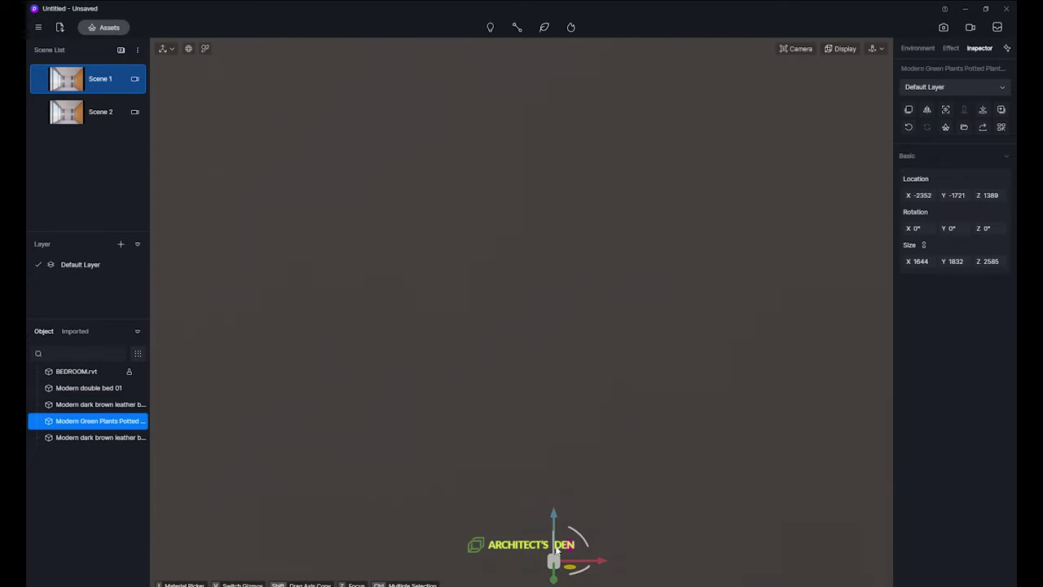
scroll(556, 559, "up", 4)
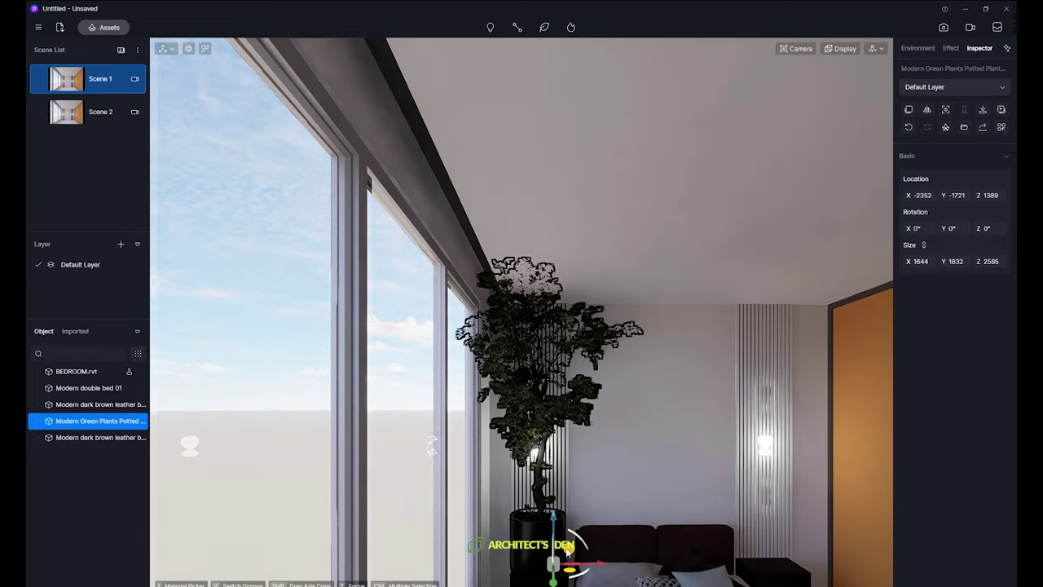
scroll(567, 552, "up", 2)
scroll(566, 549, "down", 4)
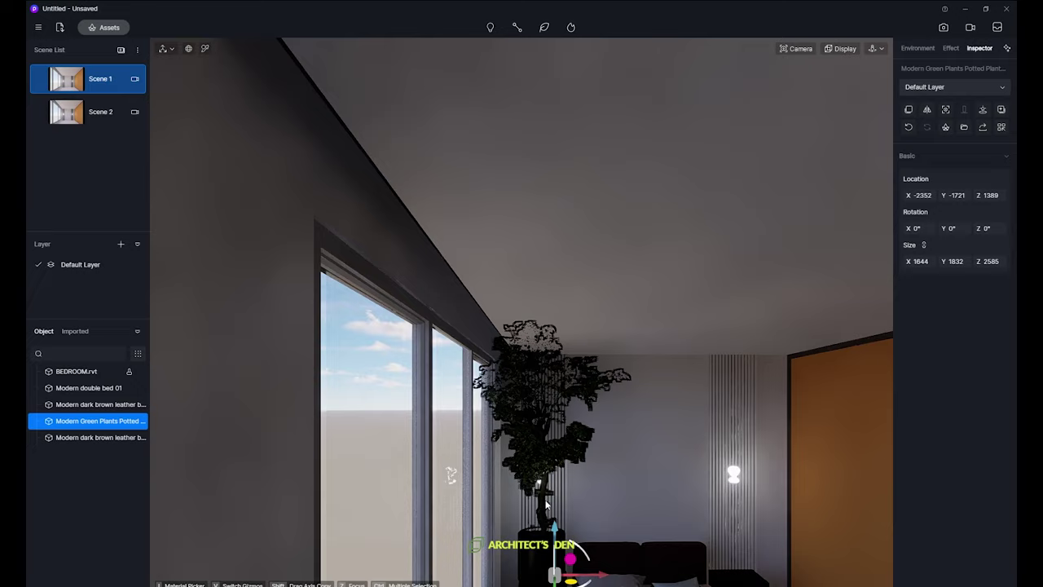
left_click_drag(555, 534, 571, 557)
key("f")
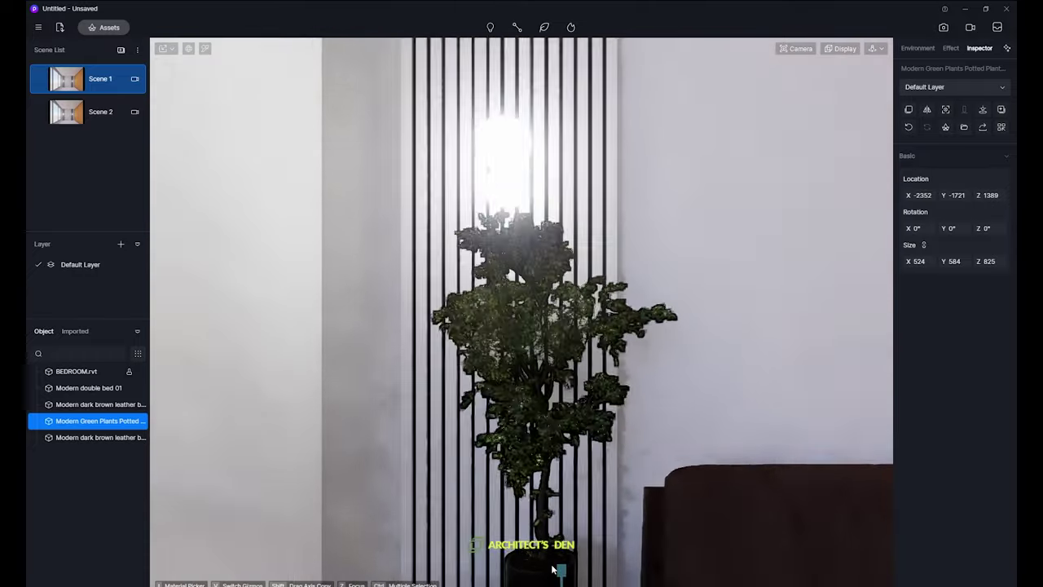
Shift the potted plant across the bedside table to about X -2407, and undo the extra move along Y.
scroll(544, 510, "down", 3)
middle_click_drag(544, 510, 576, 470)
scroll(580, 480, "up", 3)
scroll(582, 477, "down", 3)
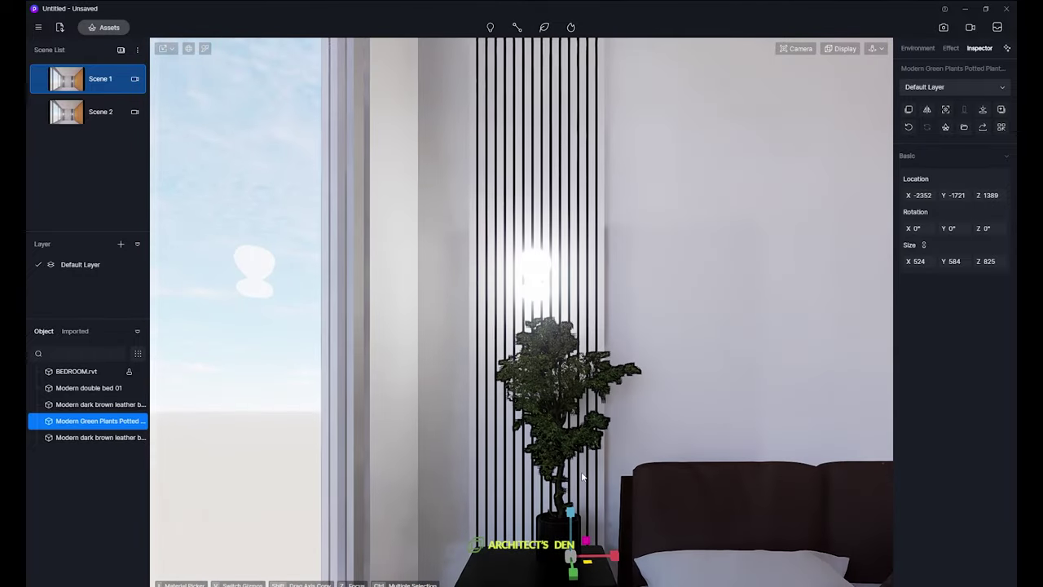
key("v")
mouse_move(570, 557)
left_mouse_down()
mouse_move(557, 582)
mouse_move(557, 562)
mouse_move(557, 585)
mouse_move(558, 557)
left_mouse_up()
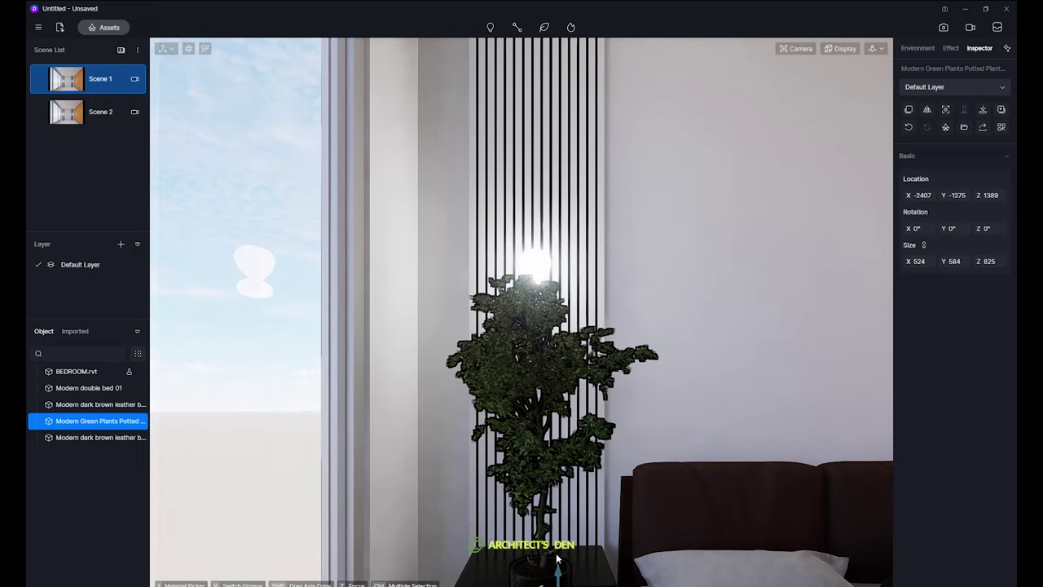
key("ctrl+z")
left_click(549, 545)
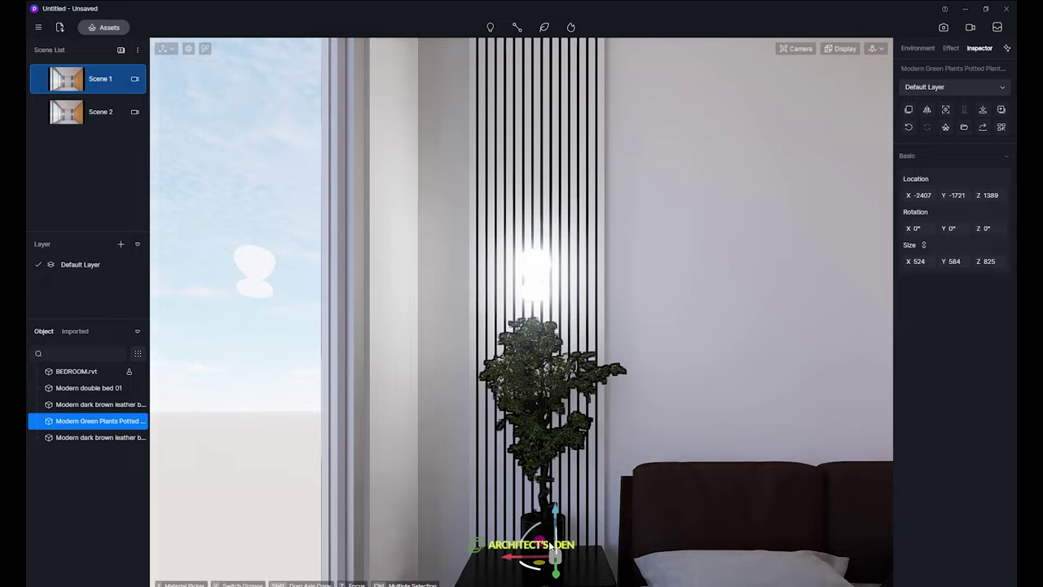
In wireframe plan view, rotate the potted plant to 90° about Z and move it over the bedside table to about X -2509, Y -1555.
key("t")
key("x")
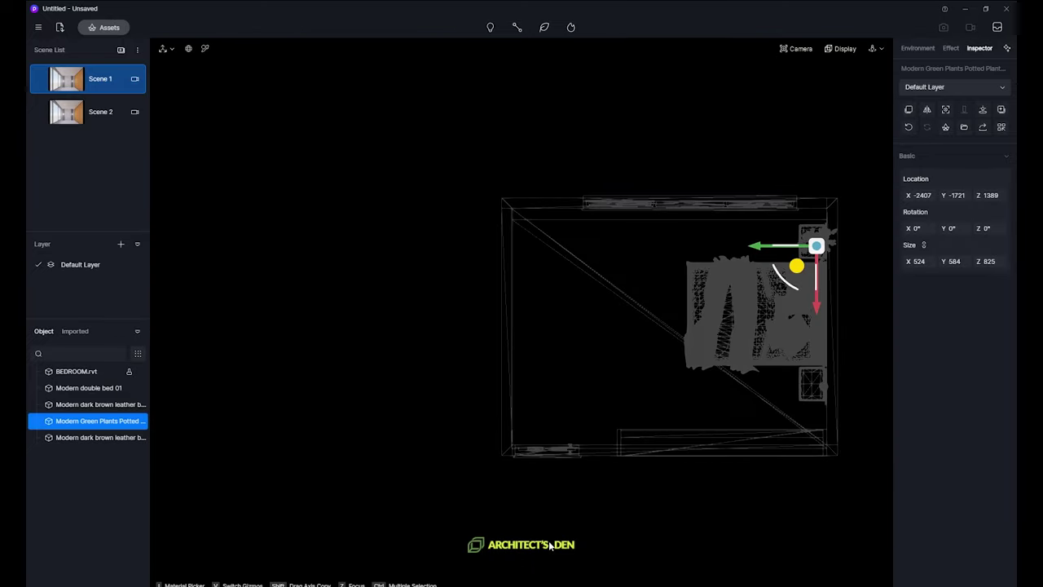
middle_click_drag(754, 266, 625, 311)
scroll(743, 297, "up", 3)
middle_click_drag(717, 306, 519, 358)
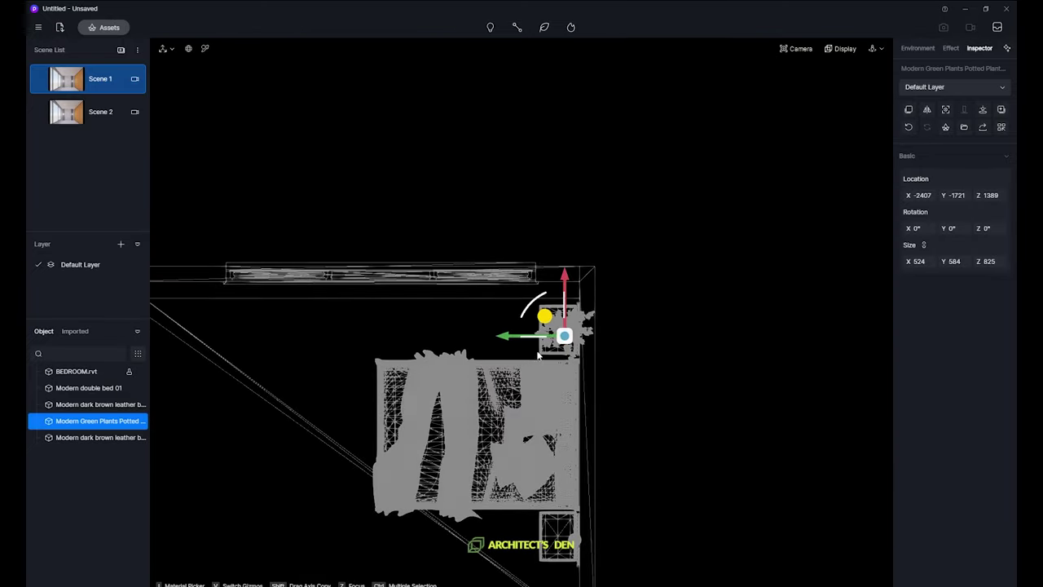
scroll(521, 353, "up", 1)
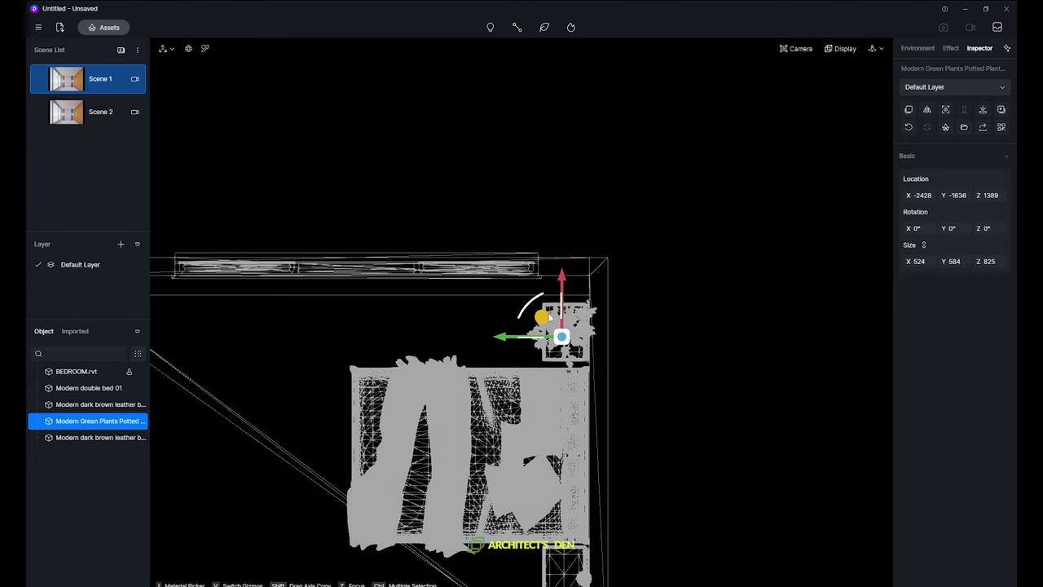
left_click_drag(551, 317, 613, 310)
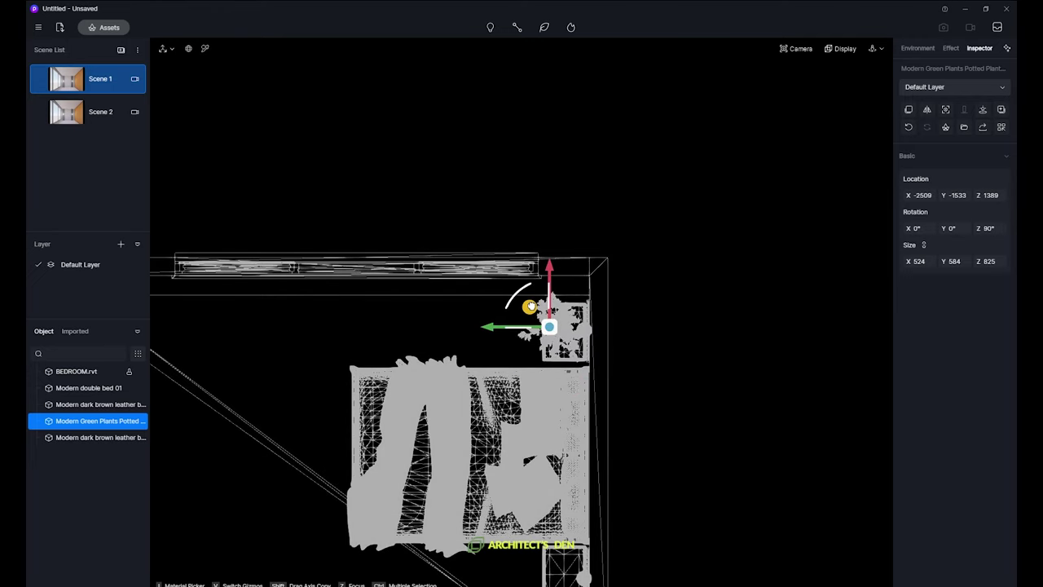
left_click_drag(530, 306, 532, 306)
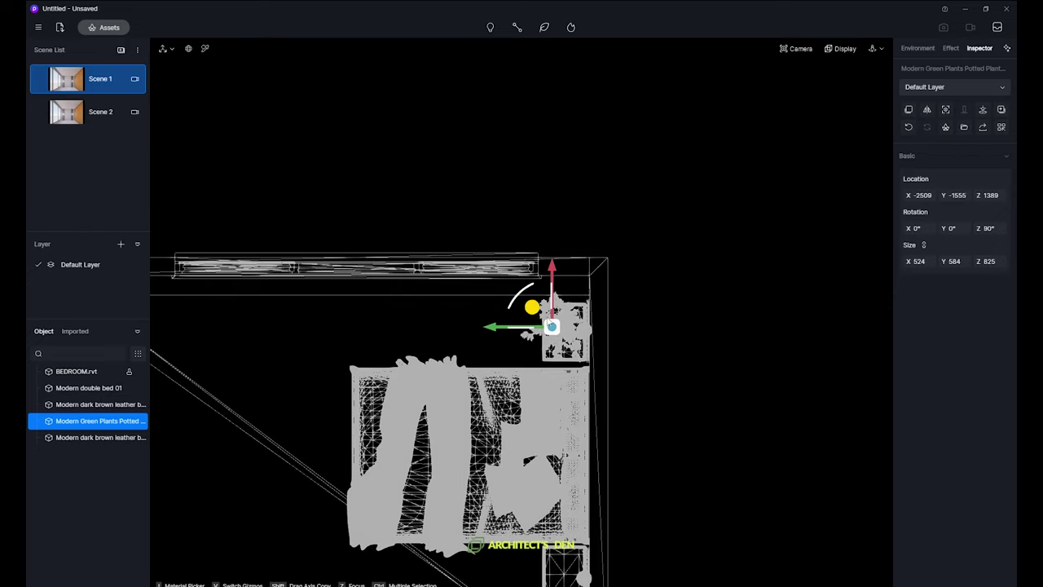
From Scene 1, set the potted plant's X size to 450 proportionally and move it along X to about -2490.
left_click(64, 83)
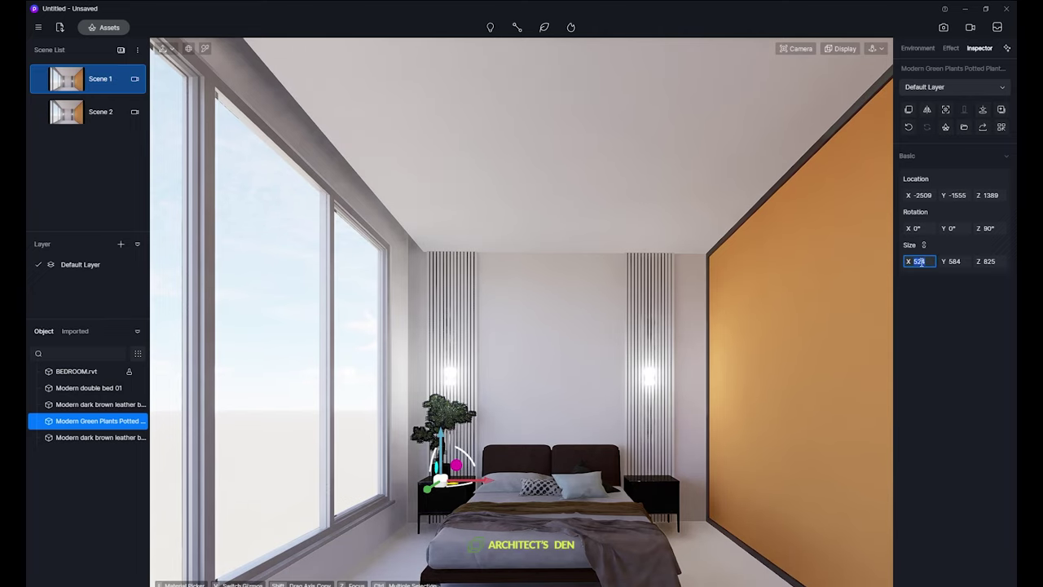
left_click(921, 260)
type("450")
key("Return")
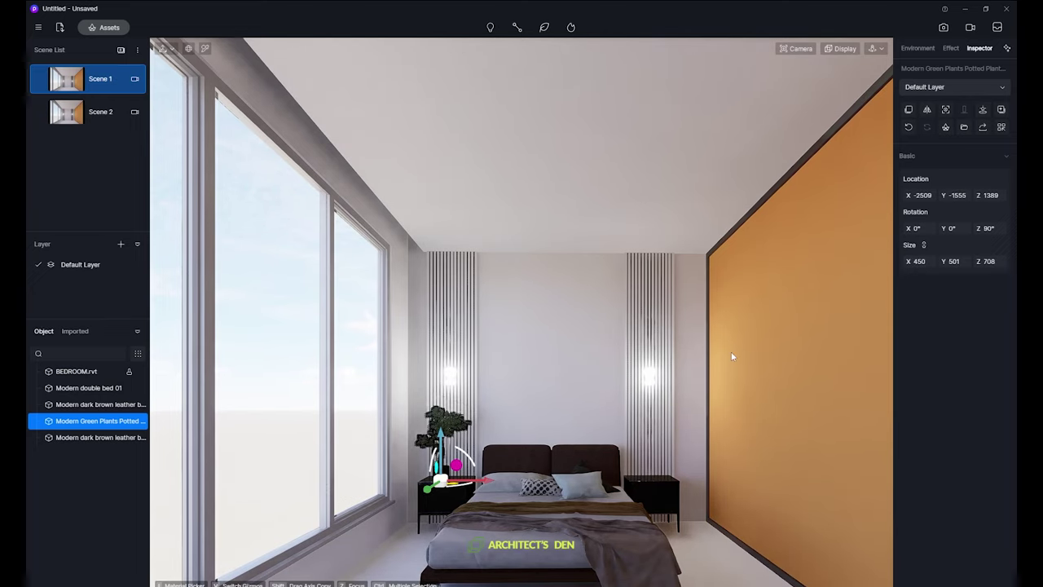
left_click_drag(483, 484, 488, 484)
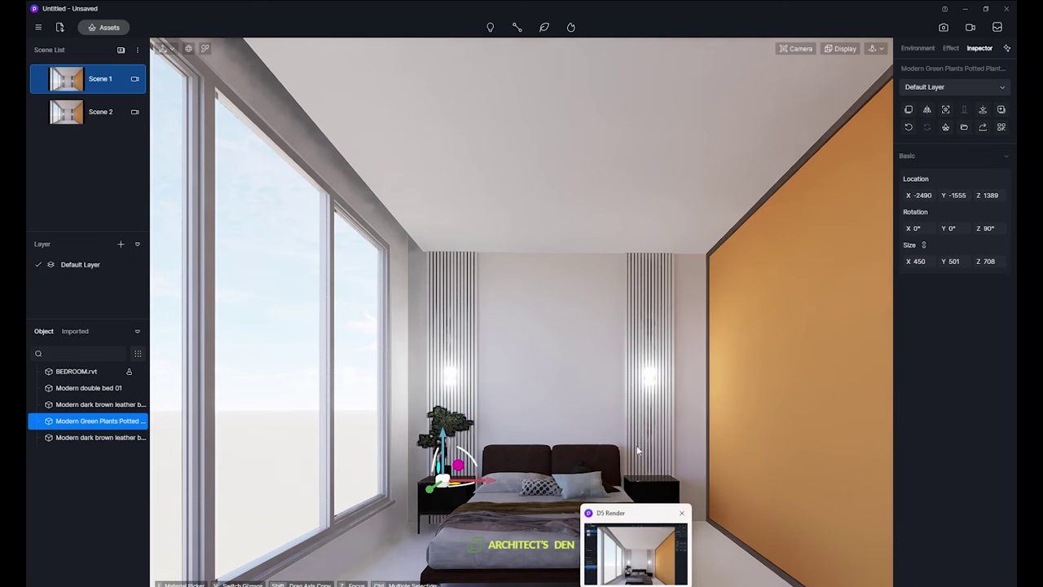
Clear the model search, browse Accessories, and place Candlestick 02(SSS) on the bedside table near the orange wall.
key("m")
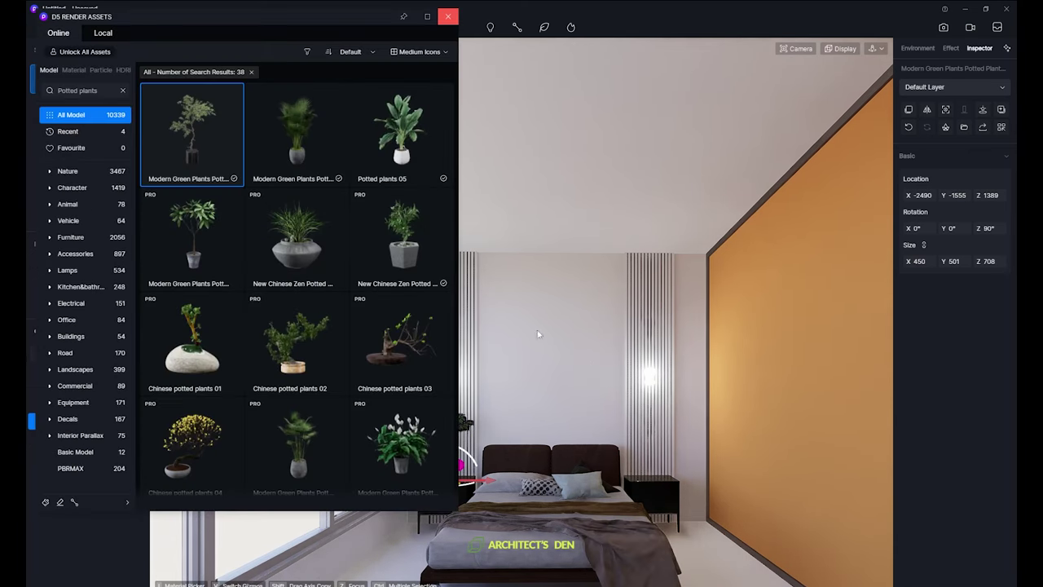
left_click(123, 90)
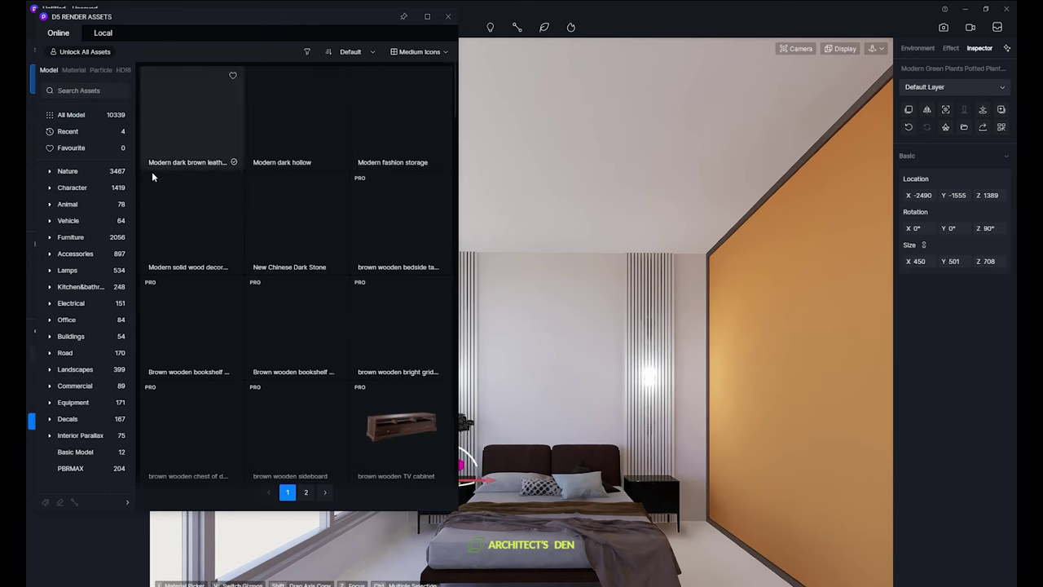
left_click(75, 253)
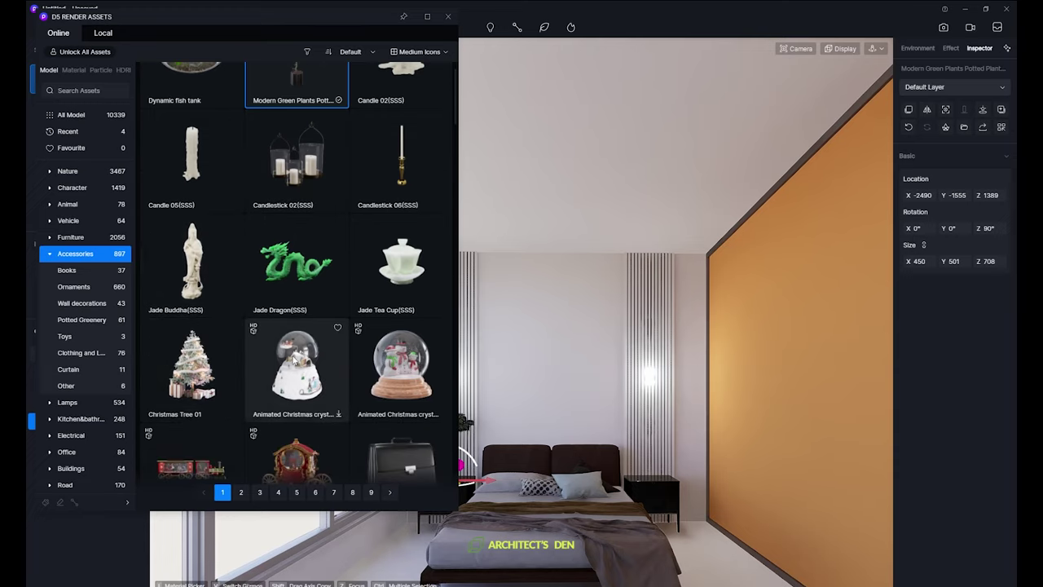
left_click(337, 267)
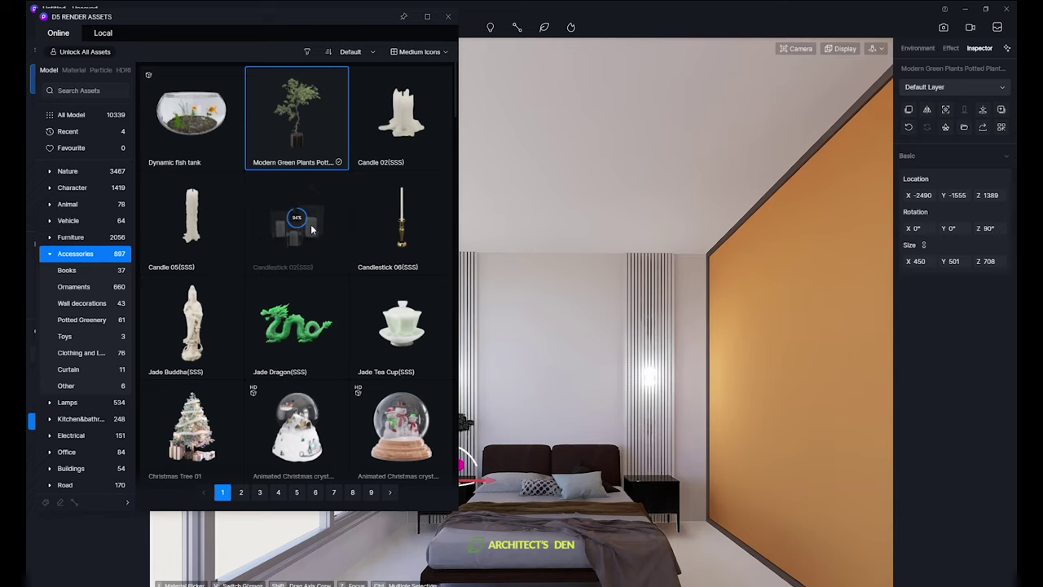
left_click(308, 254)
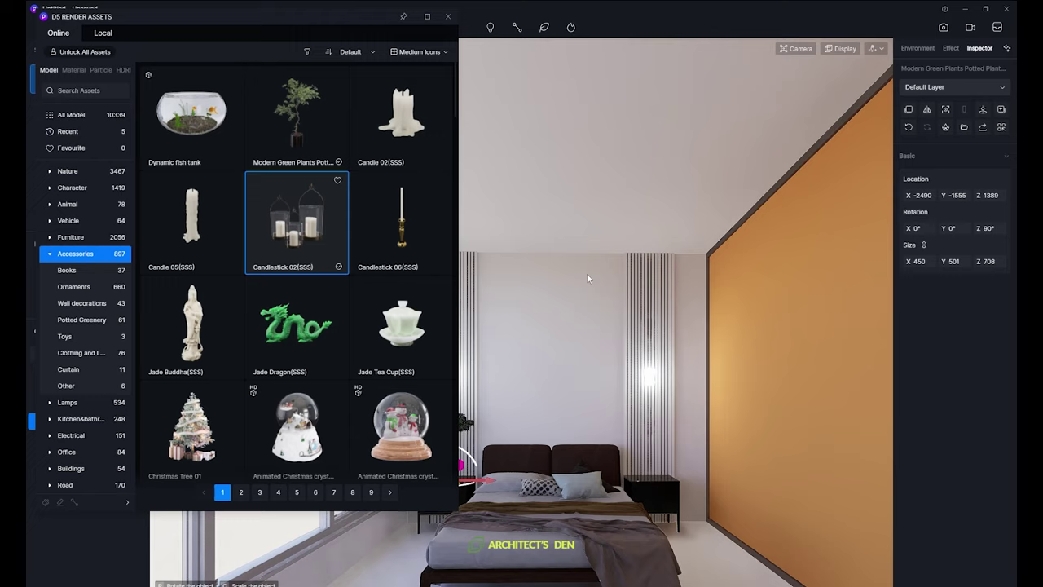
scroll(665, 482, "up", 5)
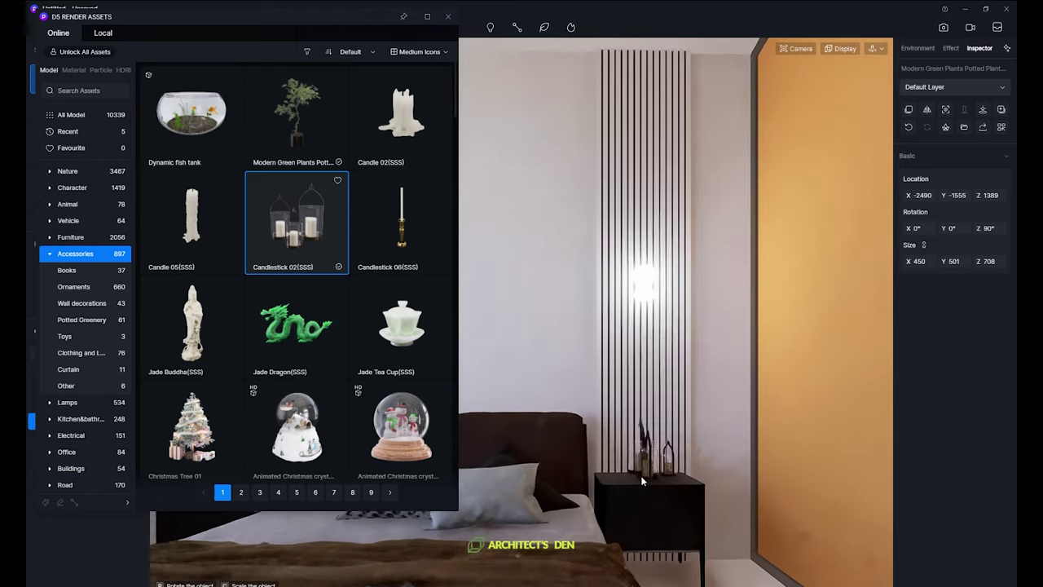
left_click(649, 487)
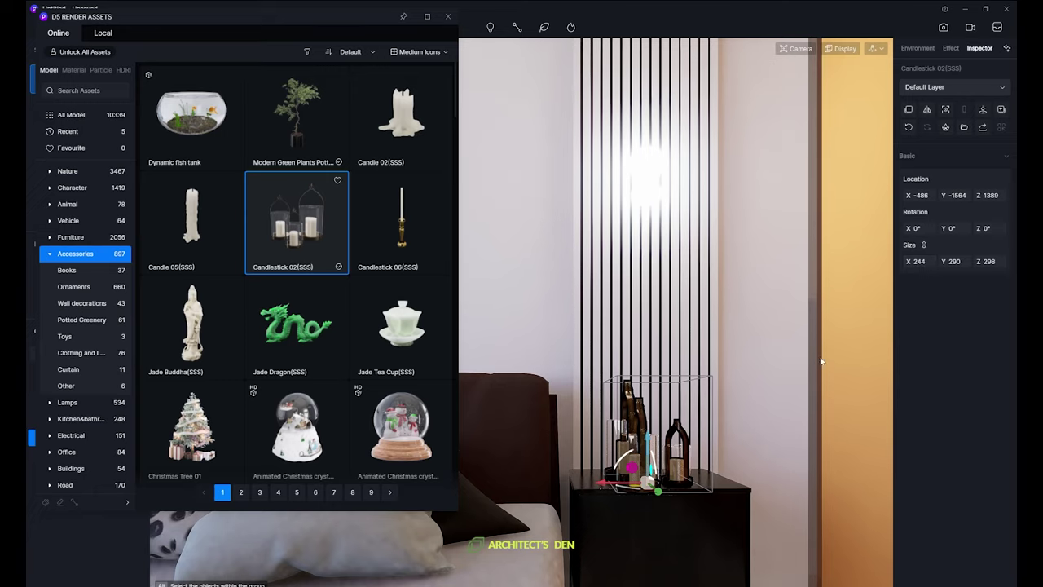
Scale Candlestick 02(SSS) proportionally to an X size of 200 and move it on the bedside table to about X -473, Y -1599.
left_click(924, 260)
type("200")
key("Return")
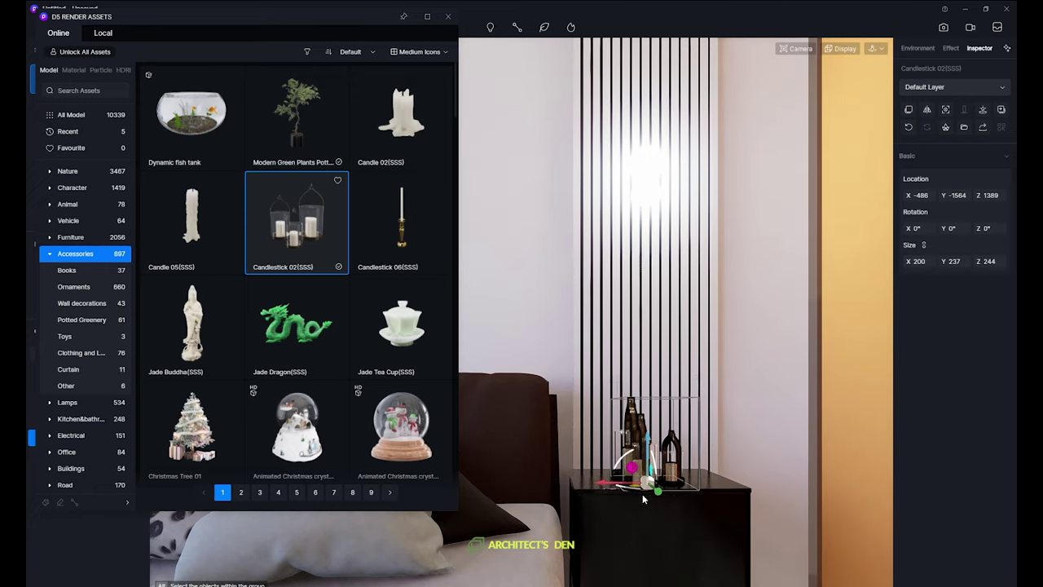
left_click_drag(643, 498, 611, 480)
left_click(447, 17)
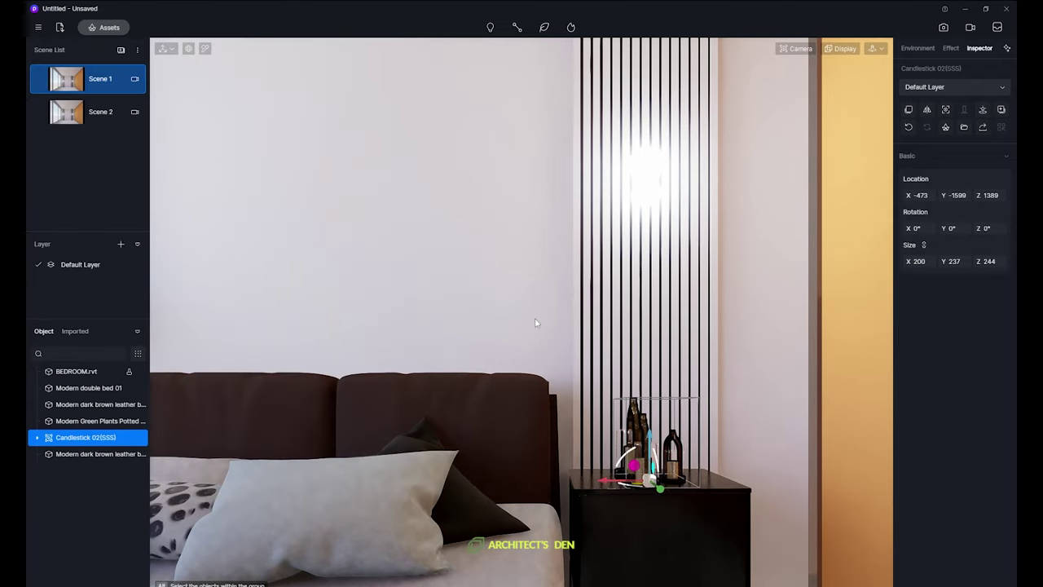
scroll(535, 323, "down", 3)
scroll(537, 319, "down", 5)
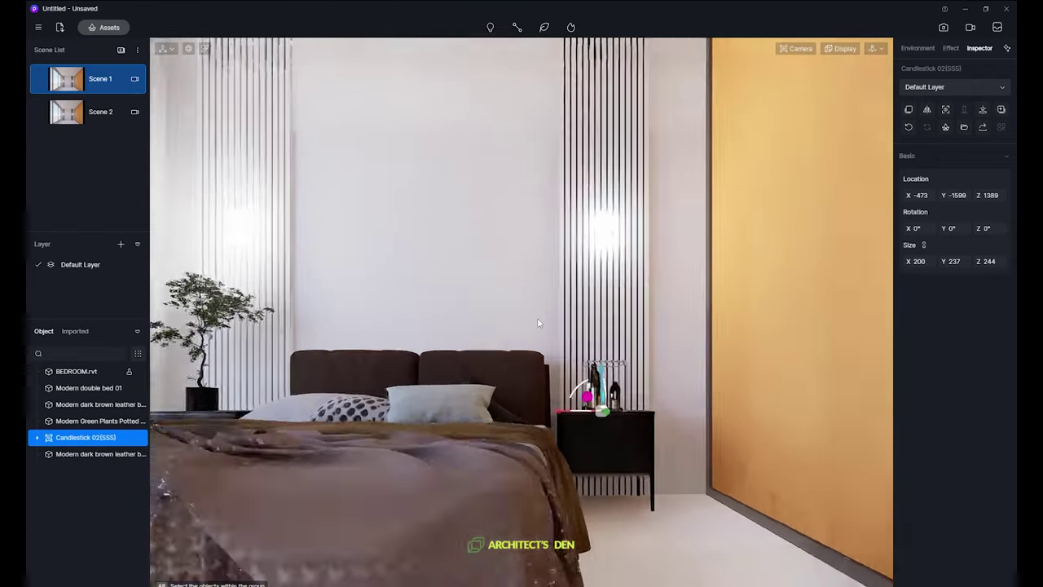
scroll(538, 323, "down", 4)
left_click(77, 88)
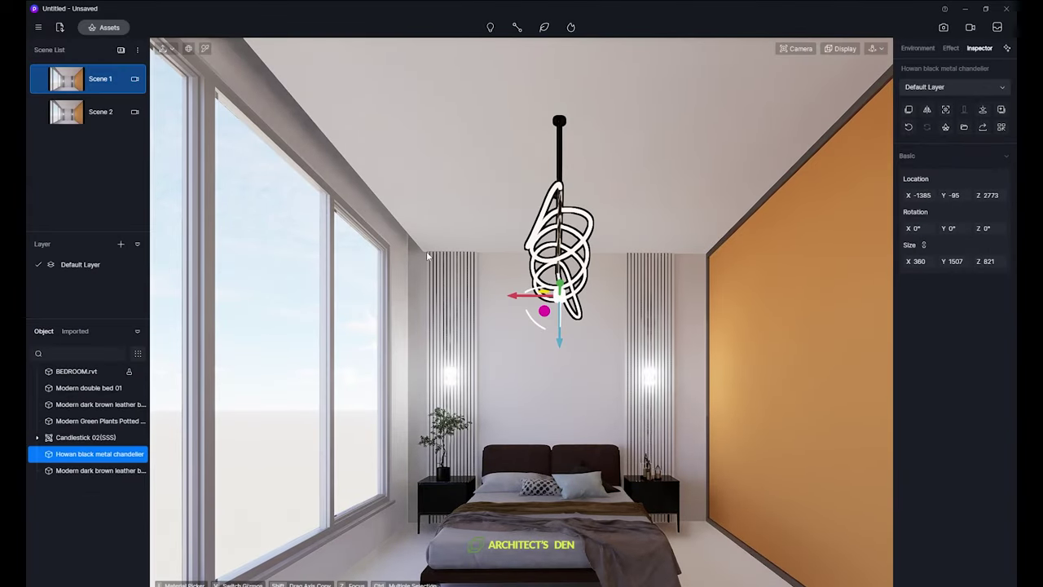
Search the model library for CURTAIN and place Curtain 04 Open near the window wall.
key("m")
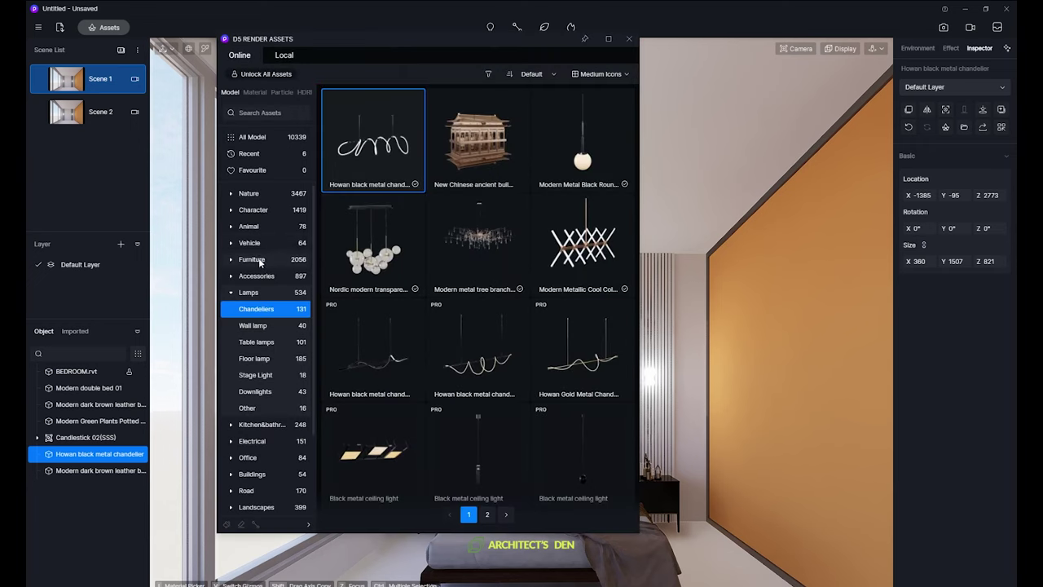
left_click(256, 116)
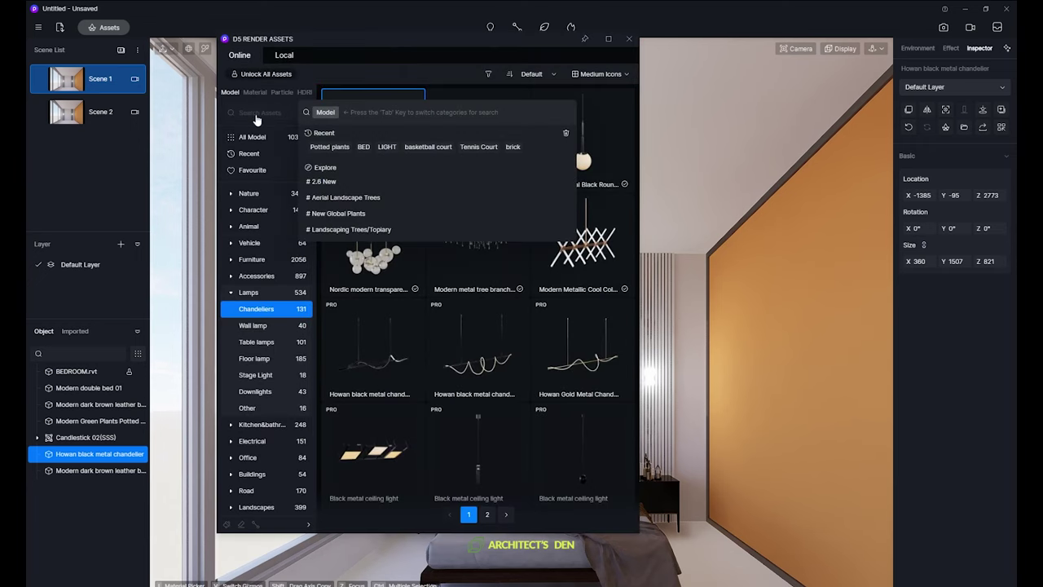
type("CURTAINS")
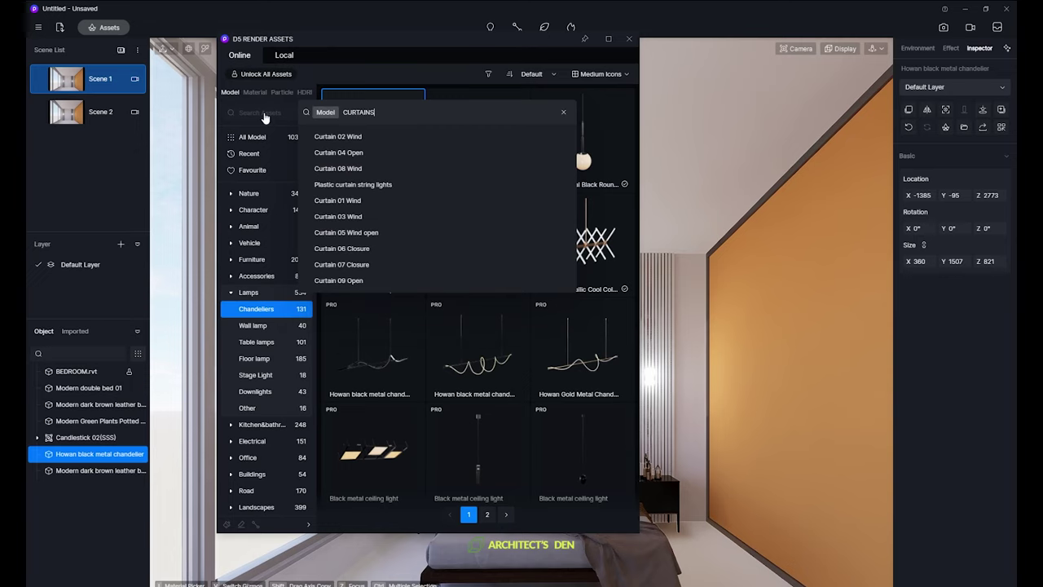
key("Return")
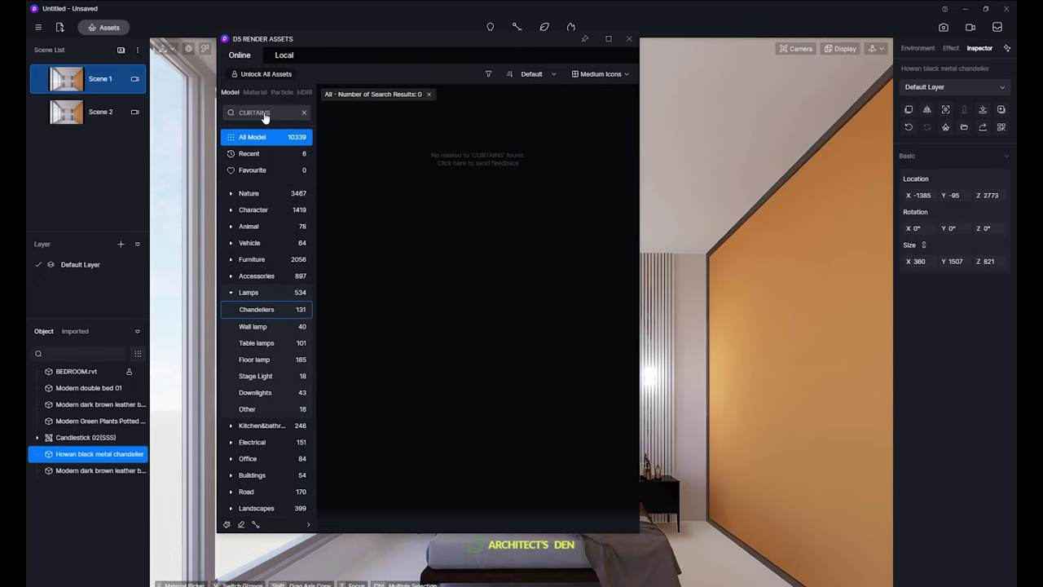
left_click(284, 112)
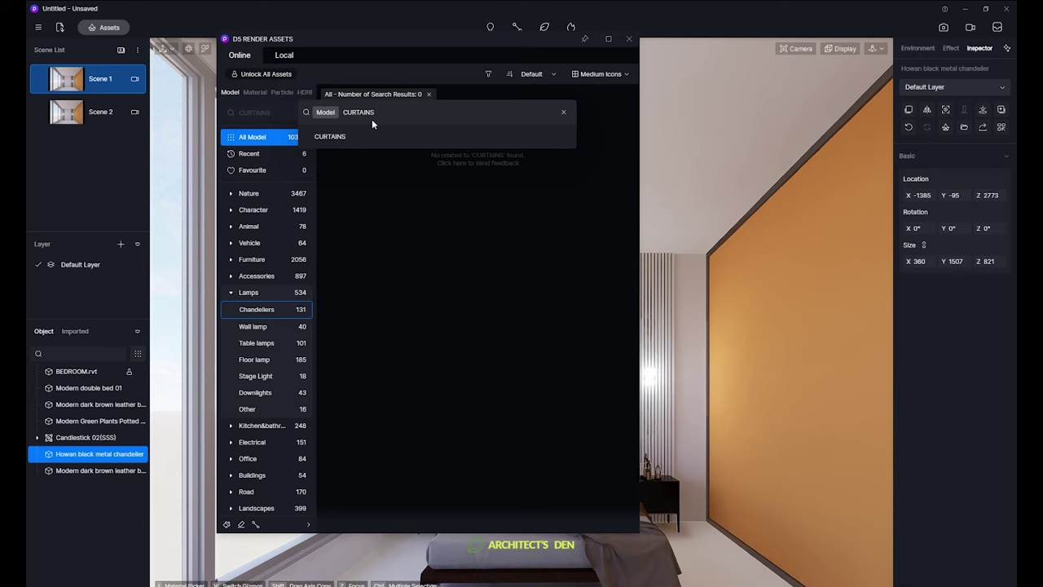
key("BackSpace")
key("Return")
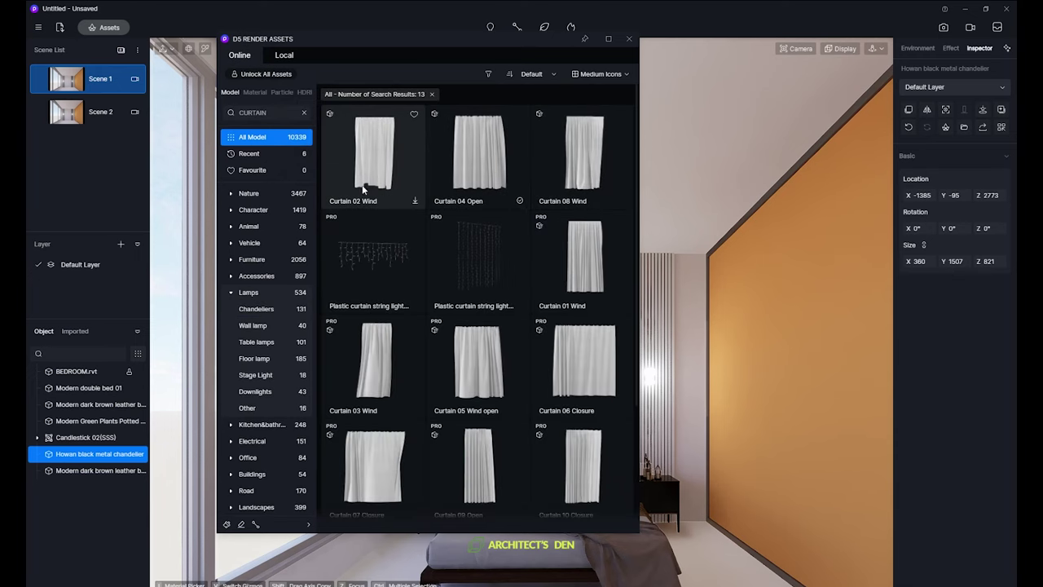
left_click(488, 159)
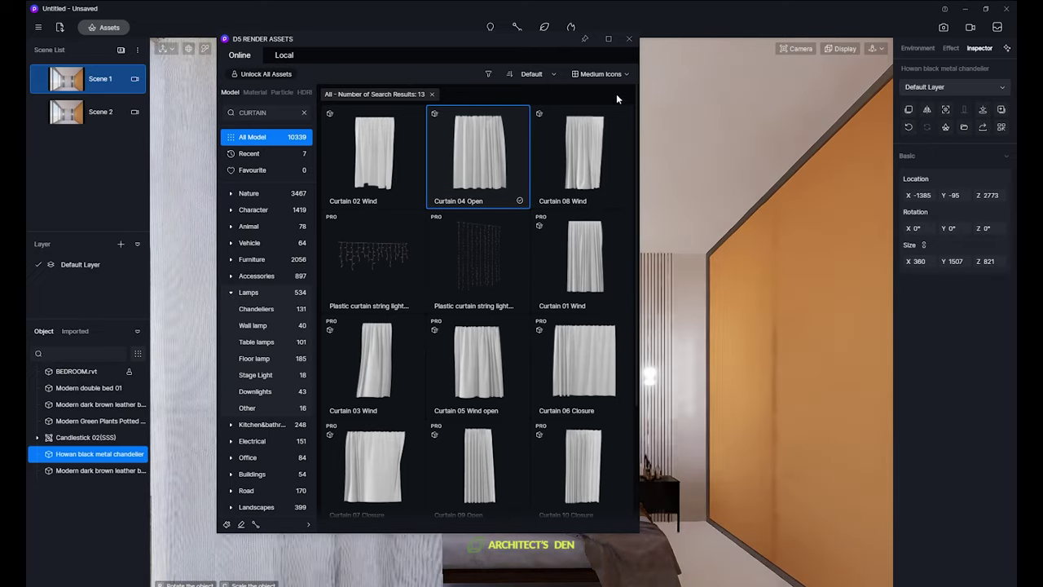
left_click(629, 38)
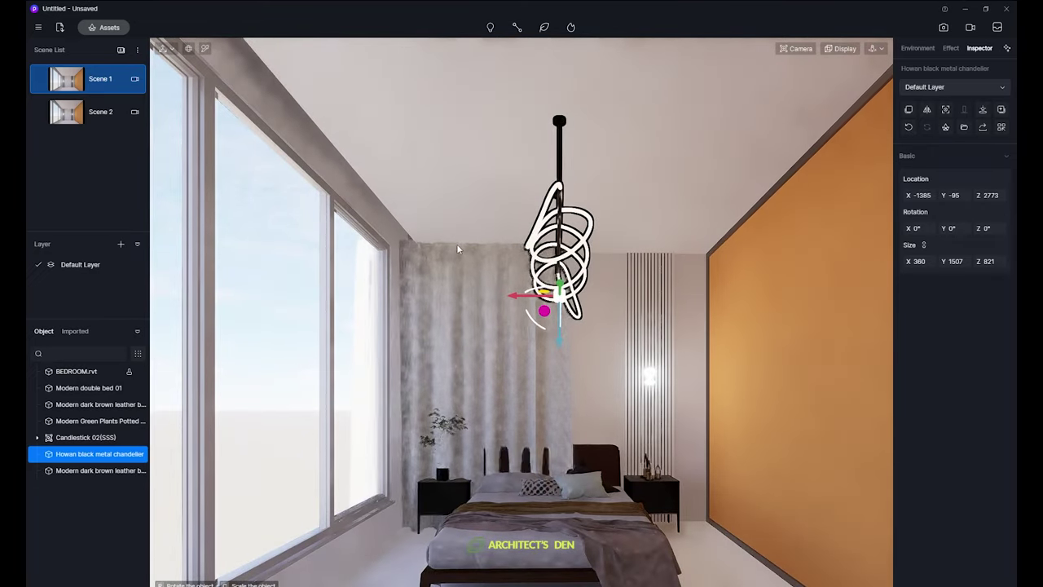
left_click(413, 237)
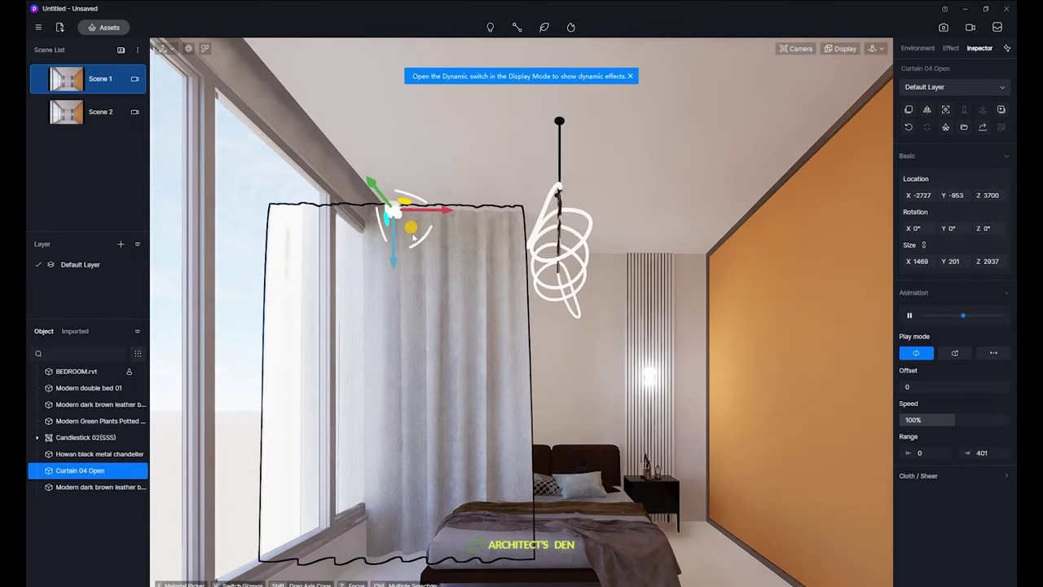
Rotate the curtain to 270° about Z and move it against the window wall to about X -2869, Z 3838.
left_click_drag(413, 235, 433, 211)
left_click_drag(381, 265, 375, 245)
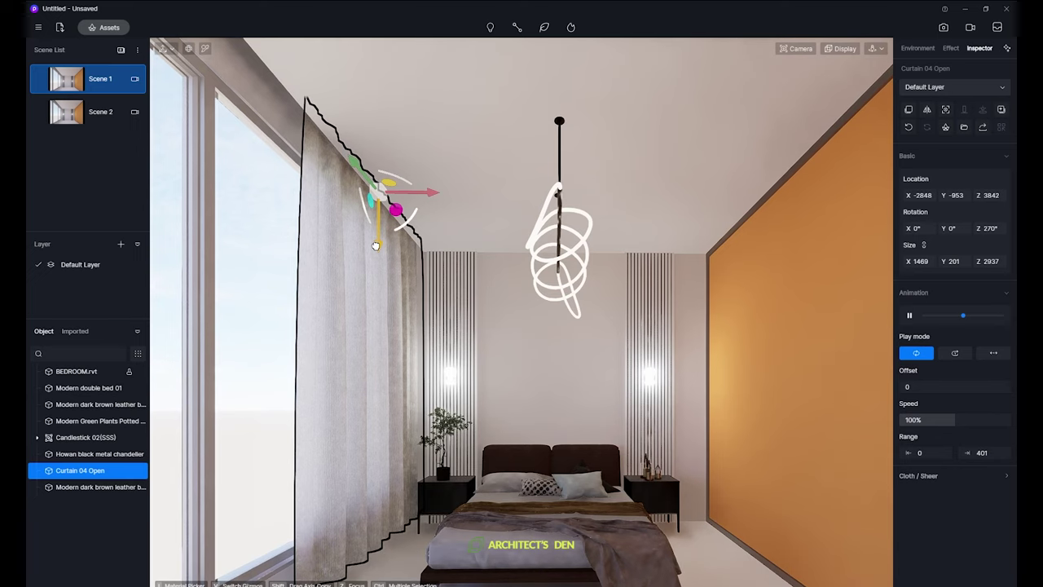
left_click_drag(431, 198, 424, 196)
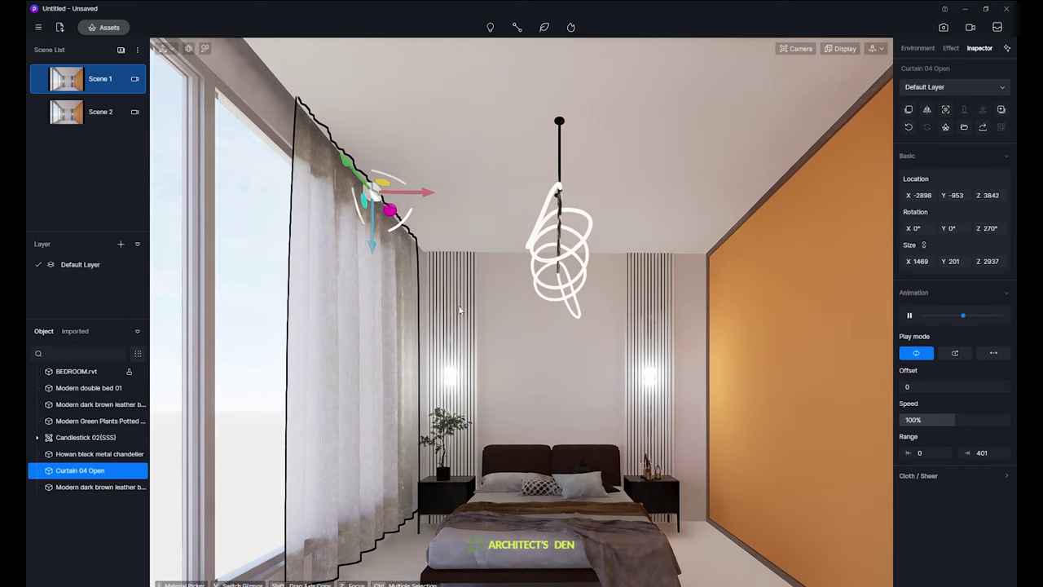
left_click_drag(373, 243, 372, 245)
left_click_drag(424, 194, 430, 198)
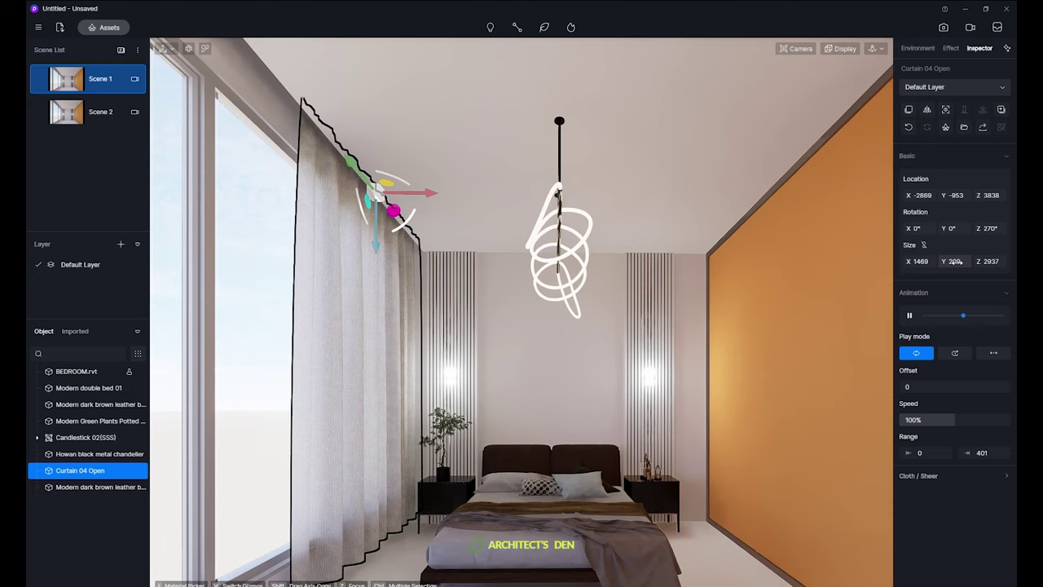
left_click_drag(957, 261, 948, 263)
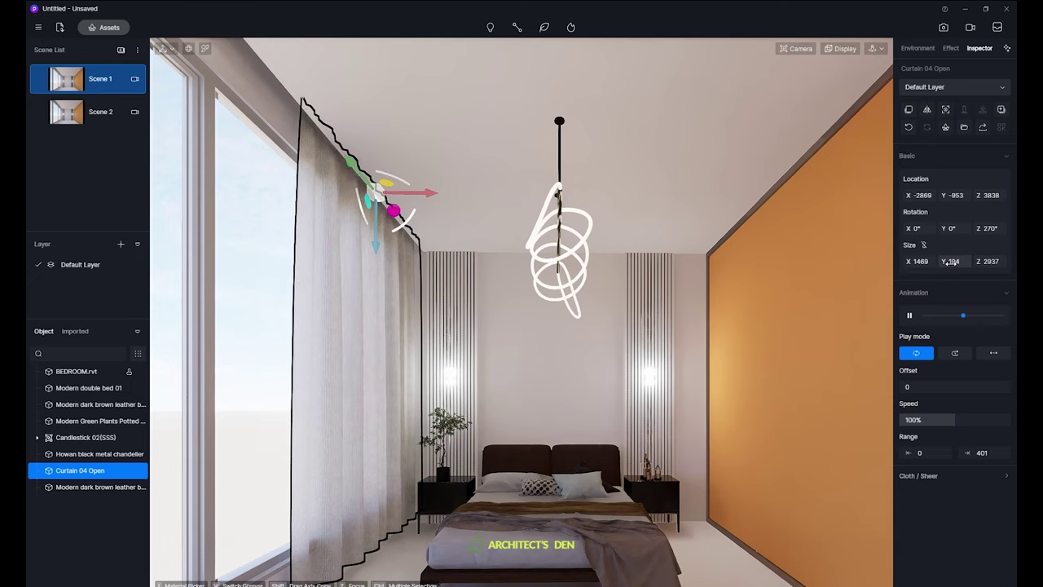
key("Escape")
left_click(415, 285)
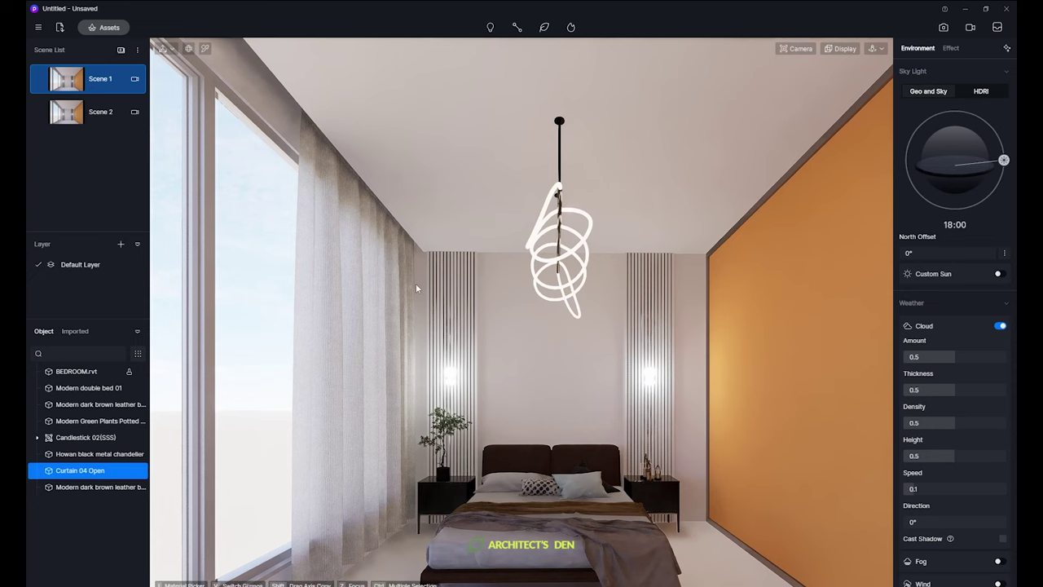
Resize the curtain non-proportionally to about X 642 and Z 2950, and move it along the window wall to about Y -1149.
left_click(416, 283)
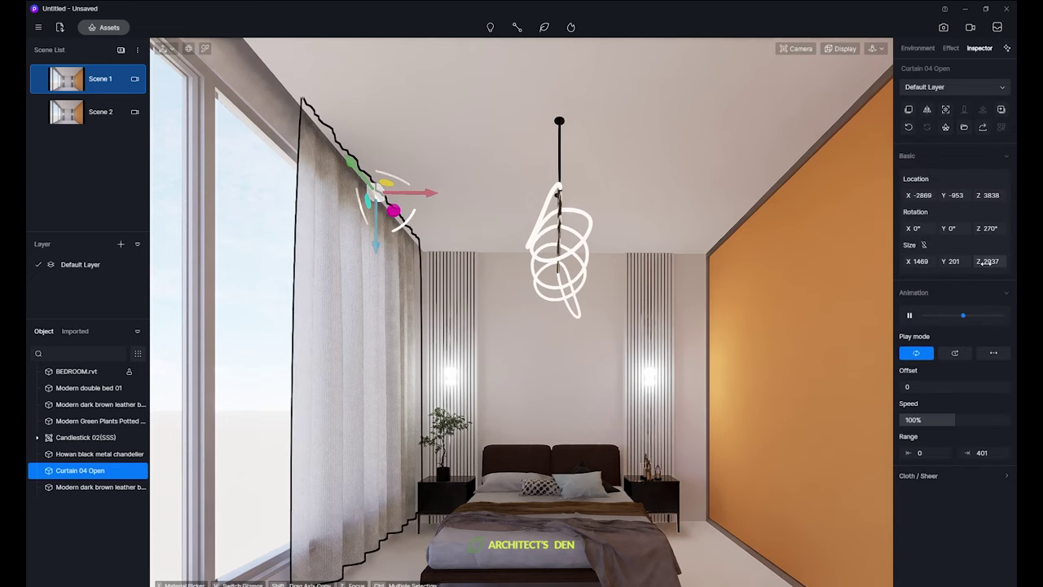
left_click_drag(988, 263, 994, 262)
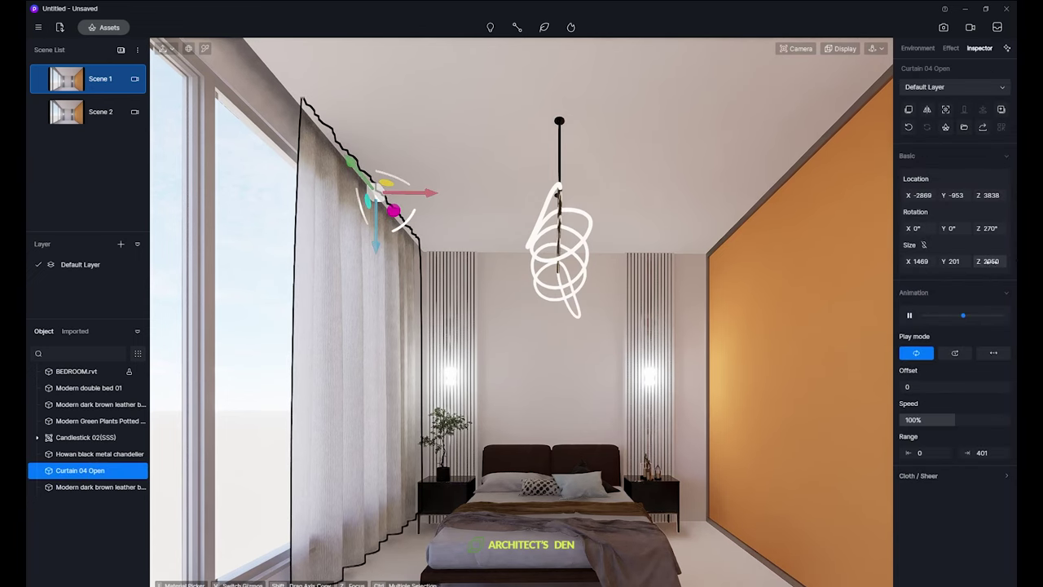
left_click_drag(919, 261, 495, 284)
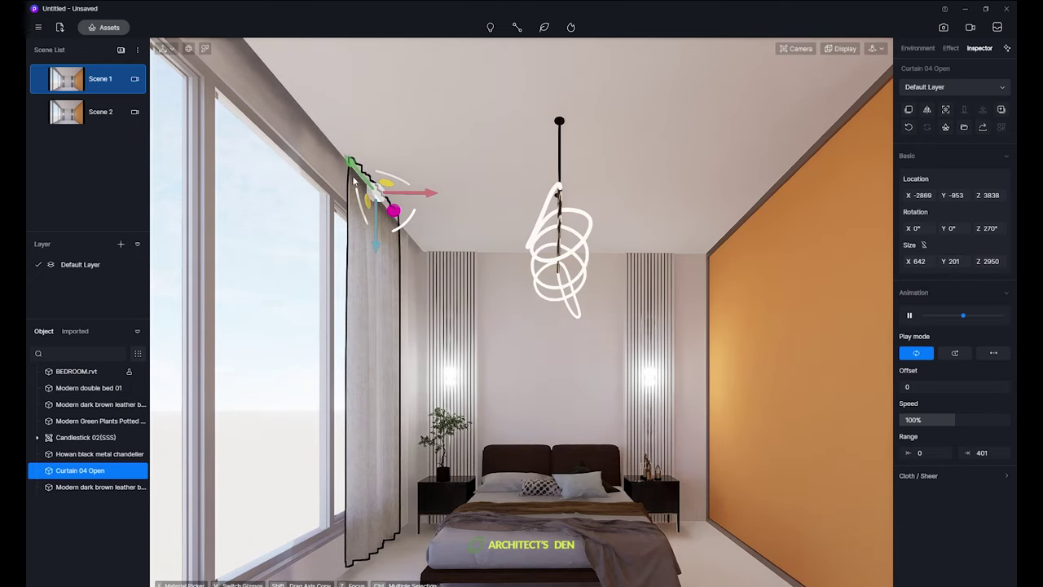
left_click_drag(350, 163, 369, 175)
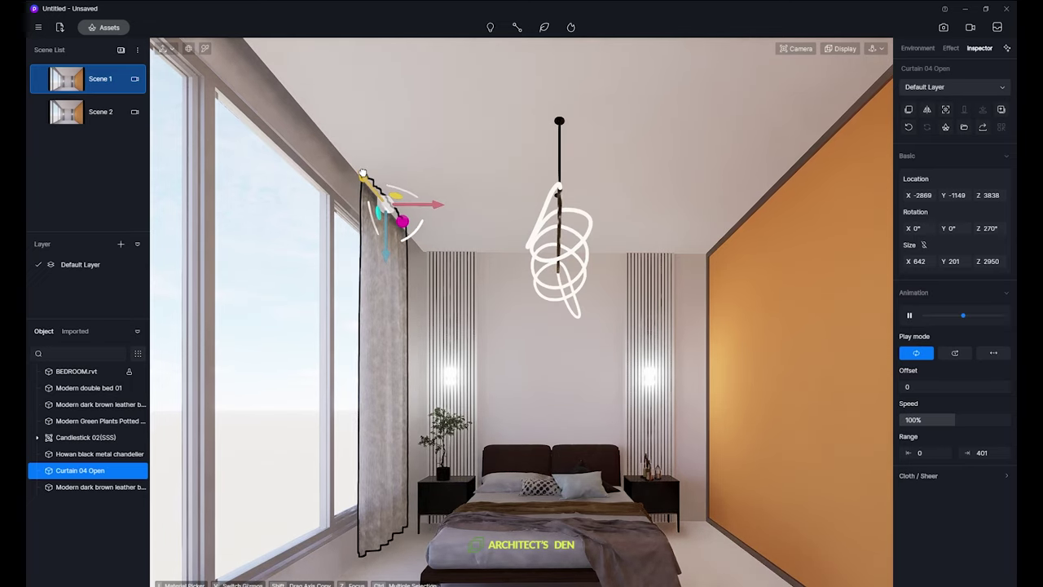
In wireframe plan view, make three evenly spaced copies of the curtain along the window wall, the last at about Y 1692.
key("t")
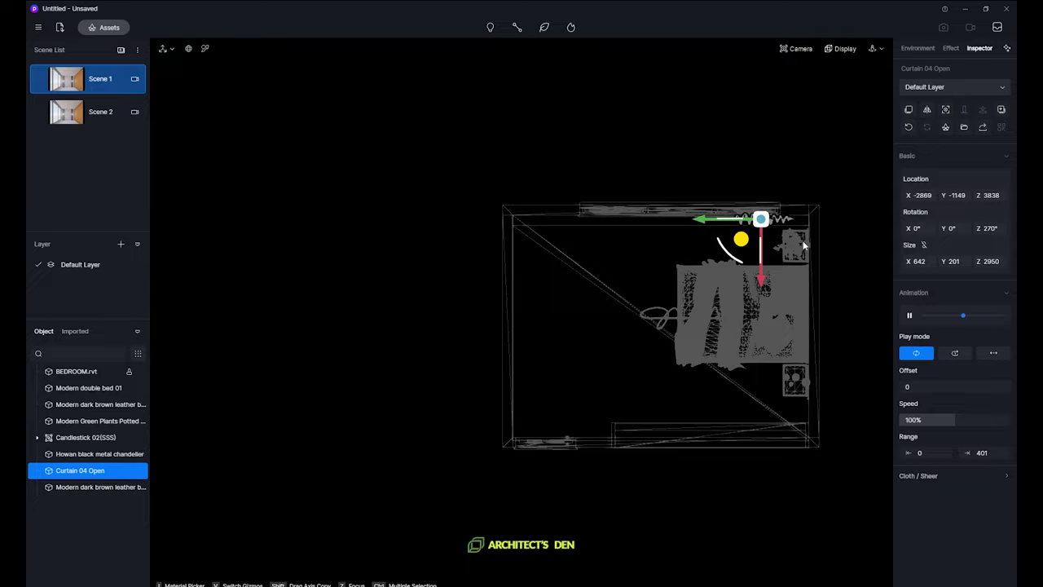
key("z")
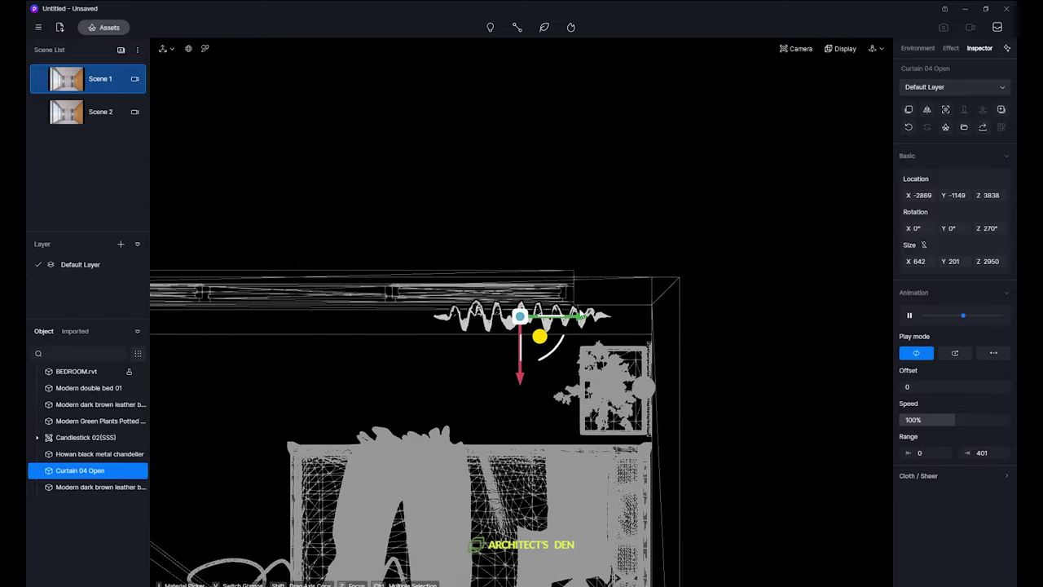
middle_click_drag(580, 312, 812, 301)
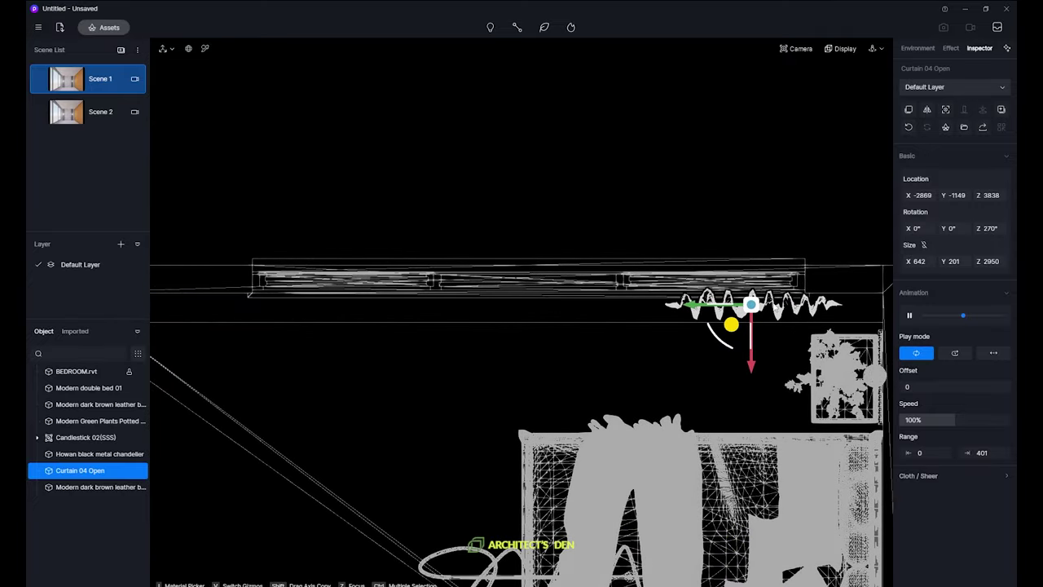
left_click_drag(706, 310, 318, 307)
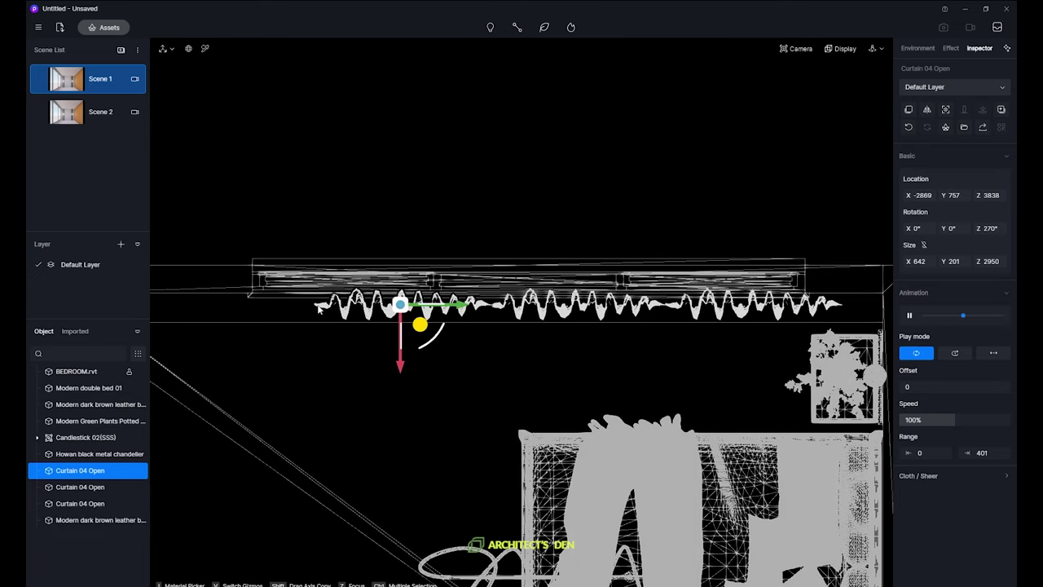
left_click_drag(453, 307, 293, 309)
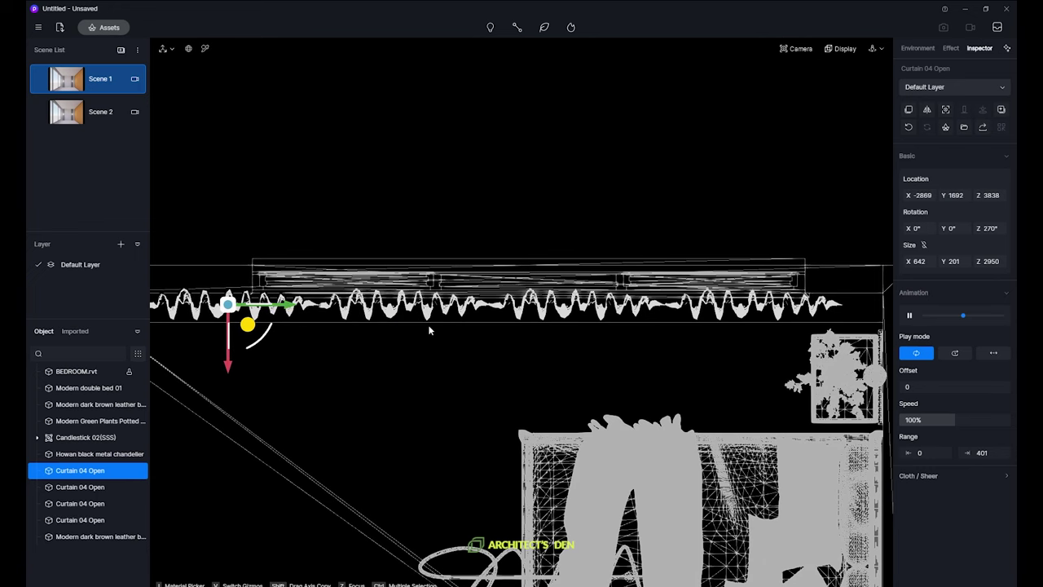
Return to Scene 1 and compare the furnished room with the reference image d5.jpg in the photo viewer.
left_click(69, 84)
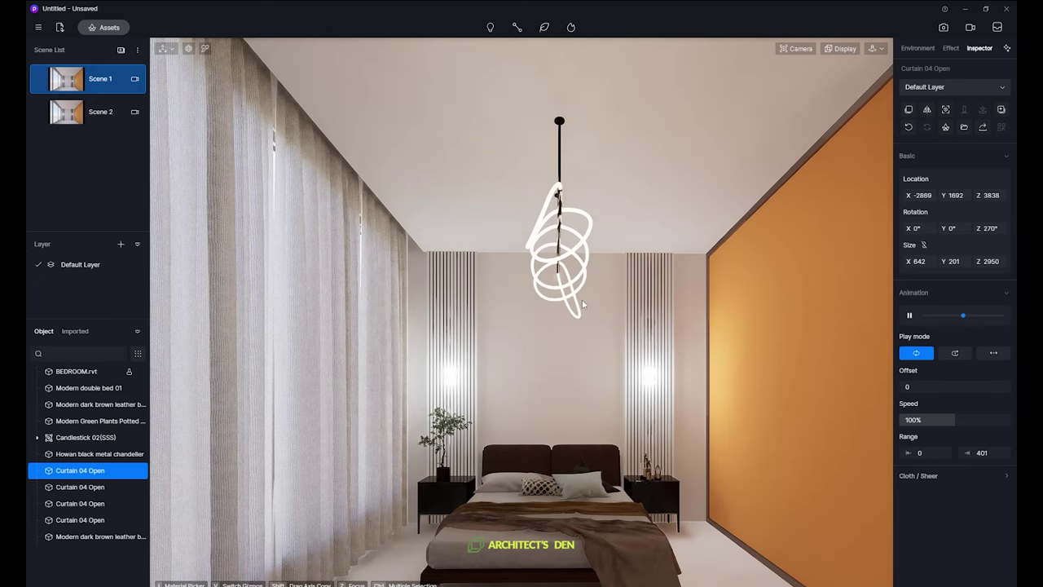
left_click(62, 88)
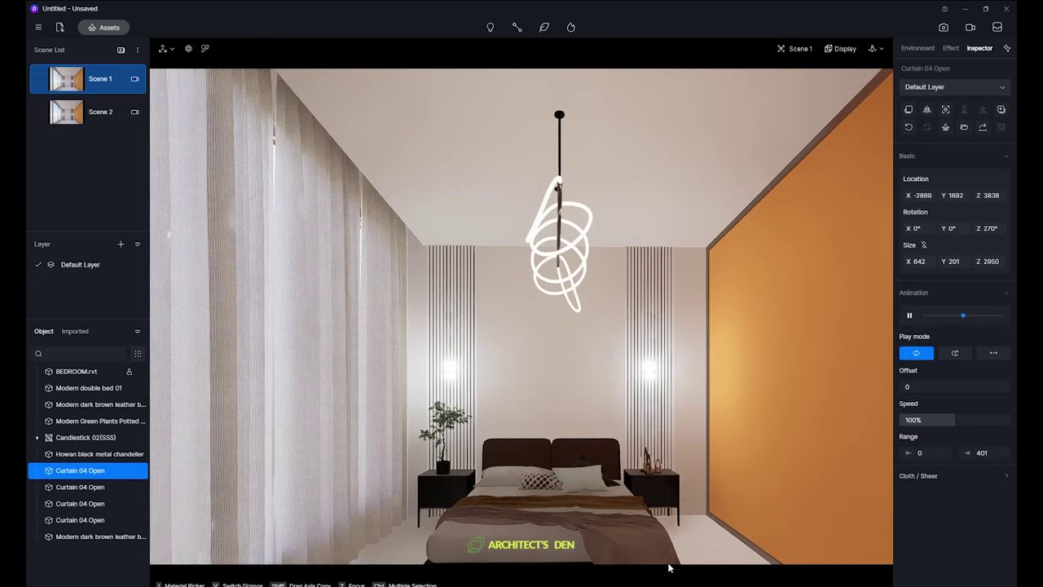
key("alt+Tab")
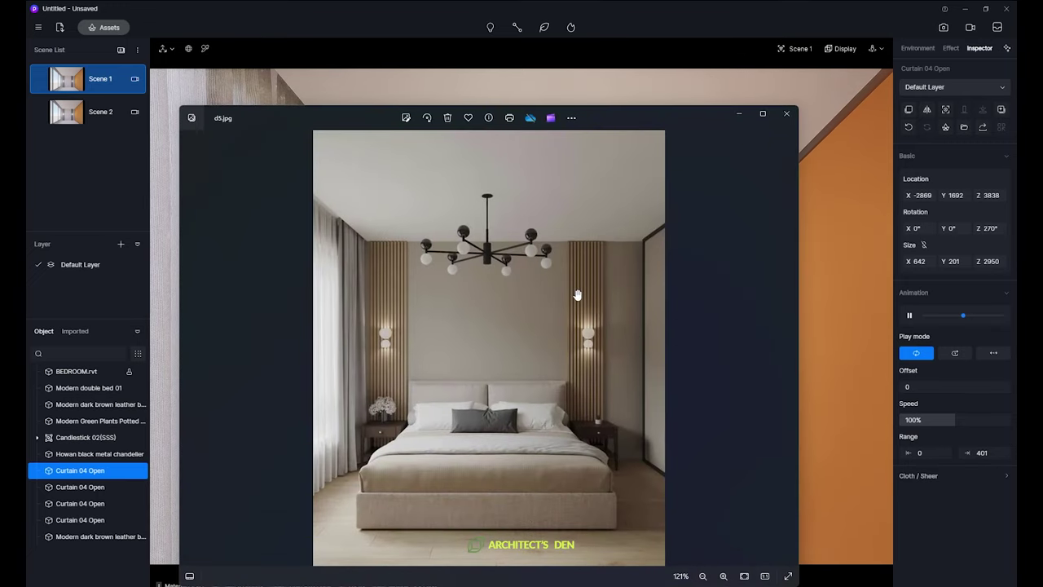
mouse_move(665, 110)
left_mouse_down()
mouse_move(431, 117)
mouse_move(273, 102)
mouse_move(486, 74)
mouse_move(804, 74)
mouse_move(721, 102)
mouse_move(680, 103)
left_mouse_up()
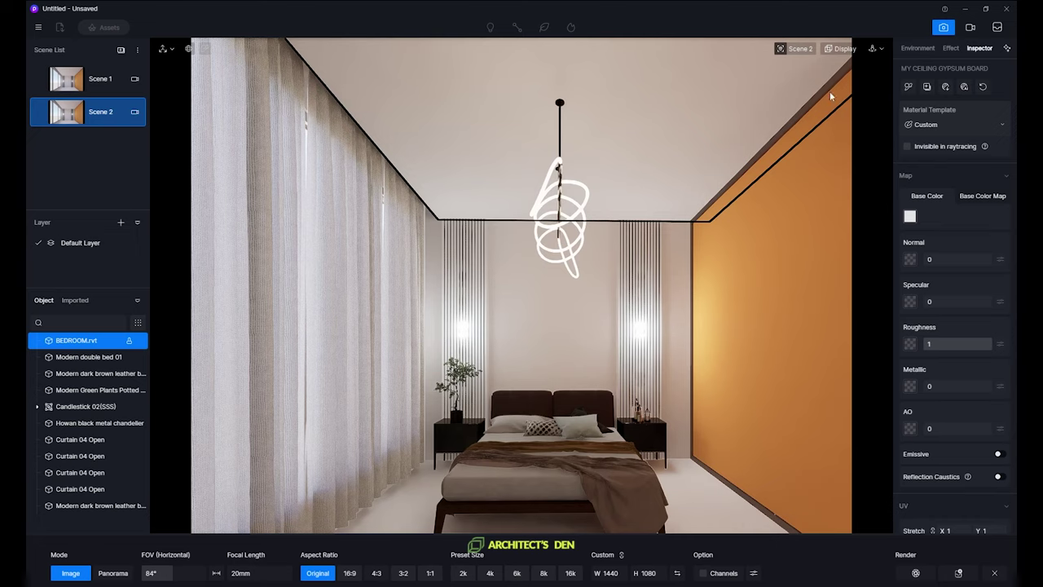
Switch the display to the white clay mode, update Scene 2 with it, and leave the image render mode.
left_click(844, 51)
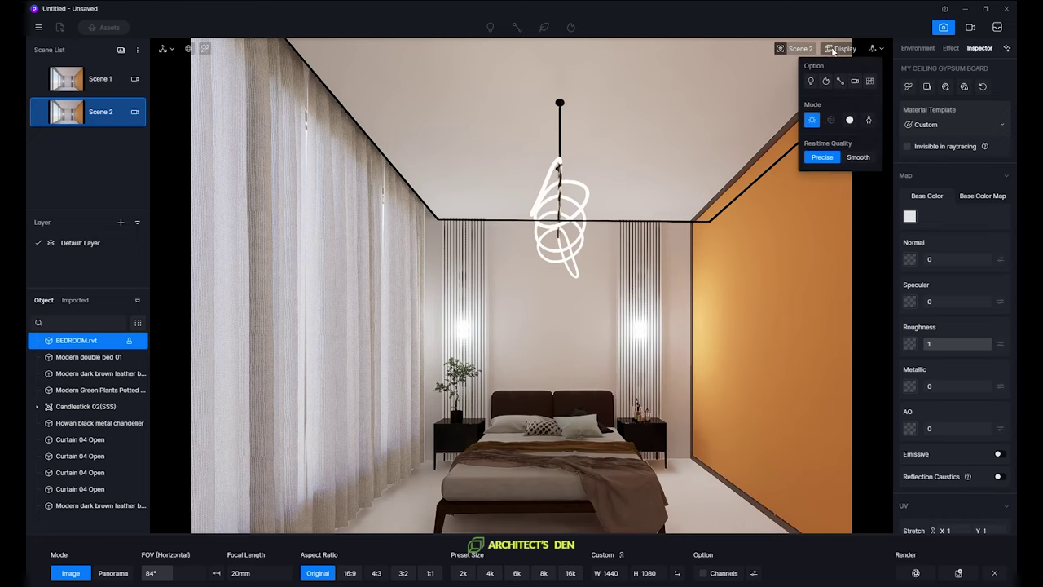
left_click(849, 121)
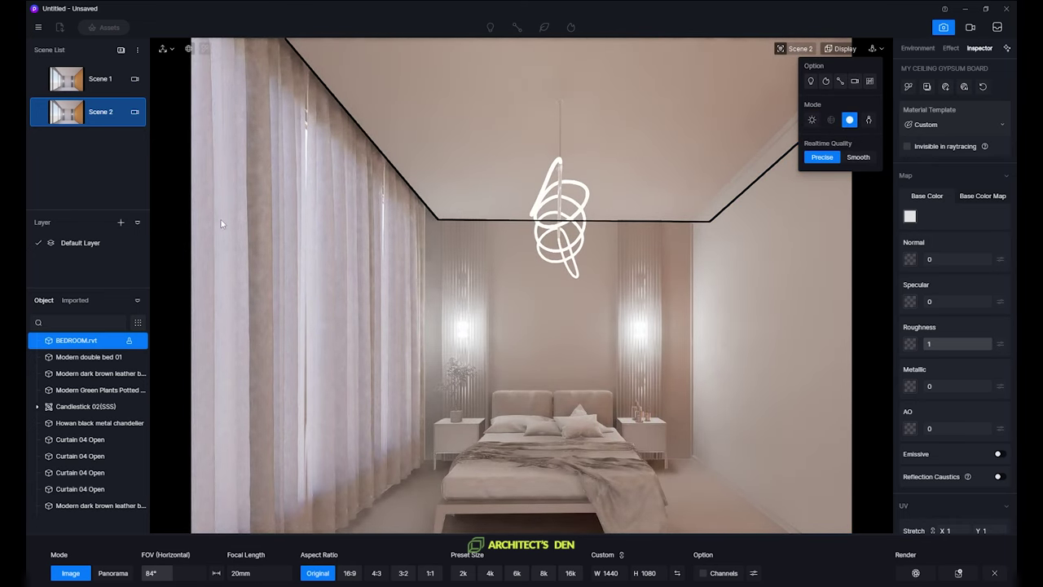
left_click(39, 115)
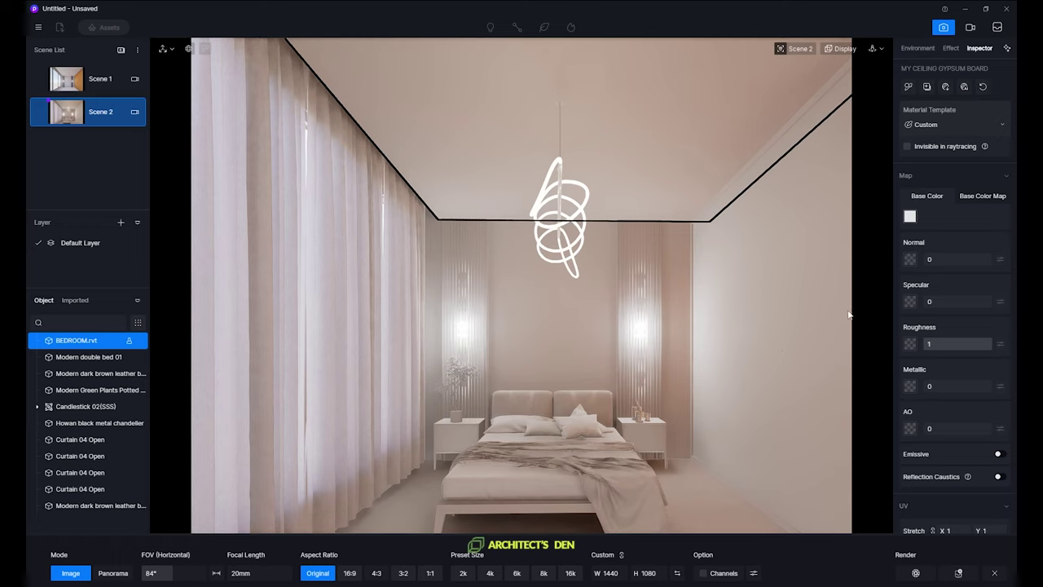
key("Escape")
scroll(684, 311, "up", 5)
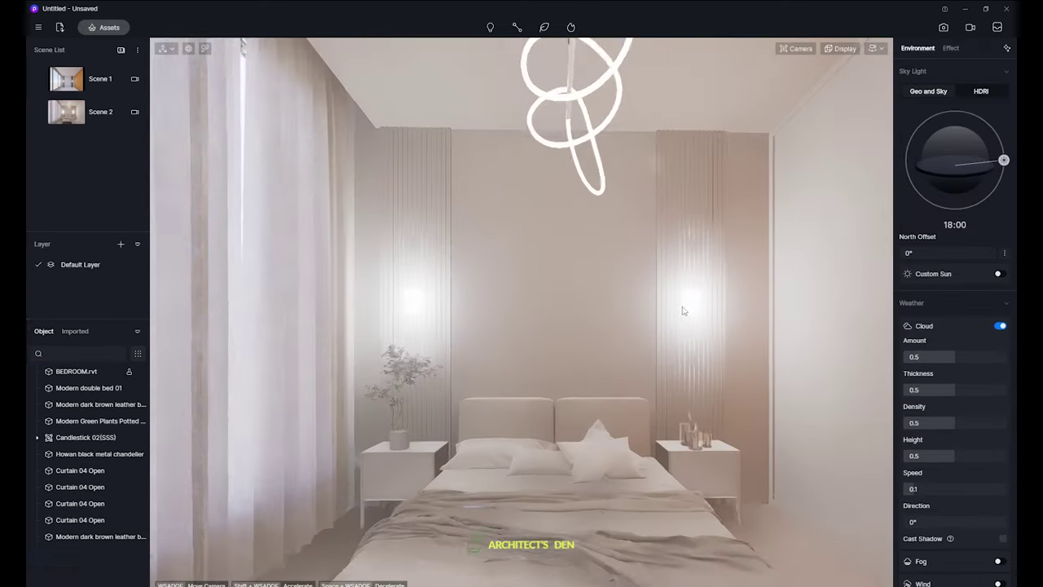
Try turning off the emissive setting on the wall lamps' material, and check the chandelier's light material.
key("i")
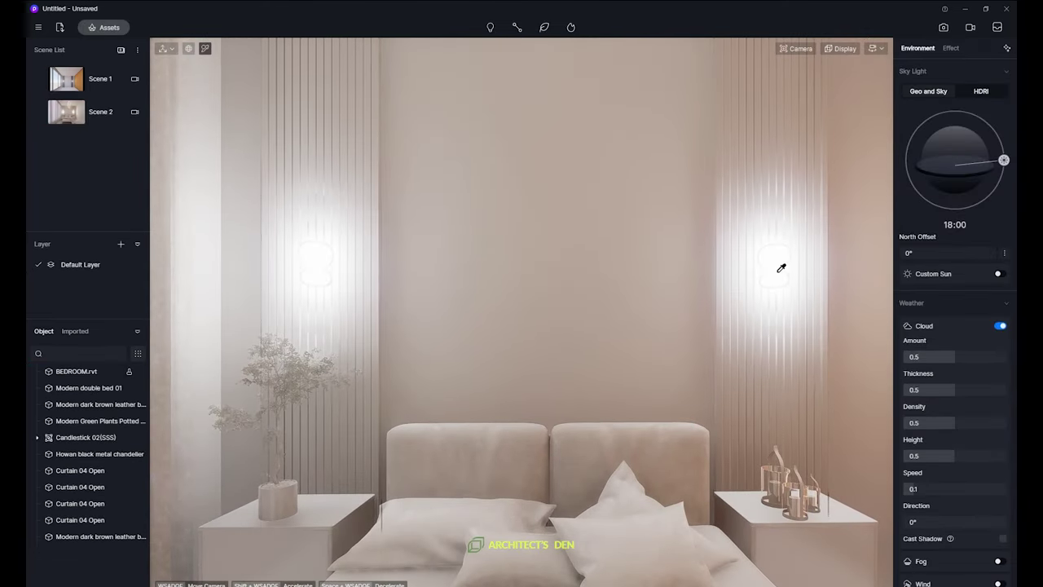
left_click(782, 267)
left_click(1000, 454)
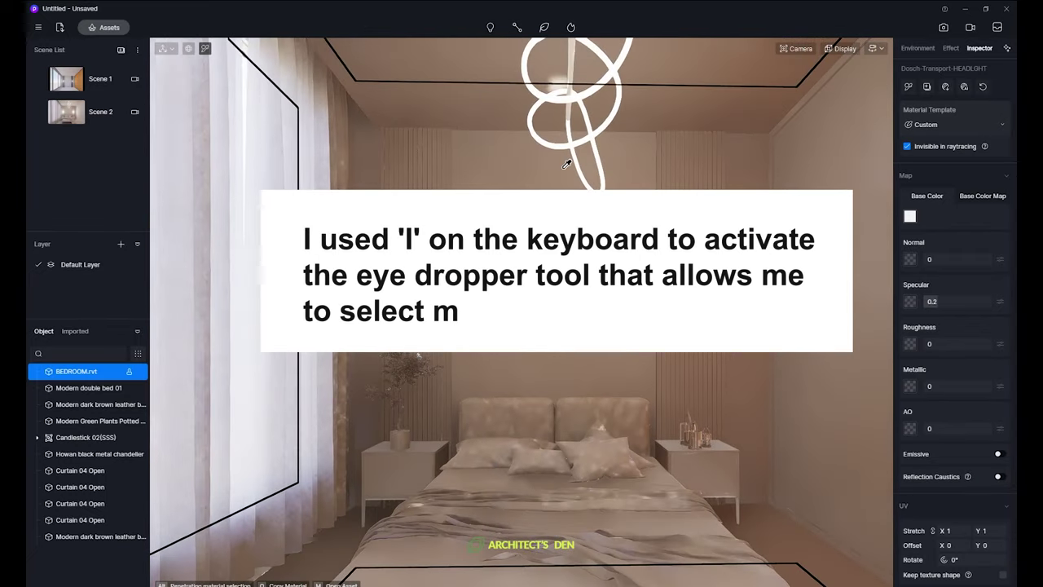
key("Escape")
left_click(595, 131)
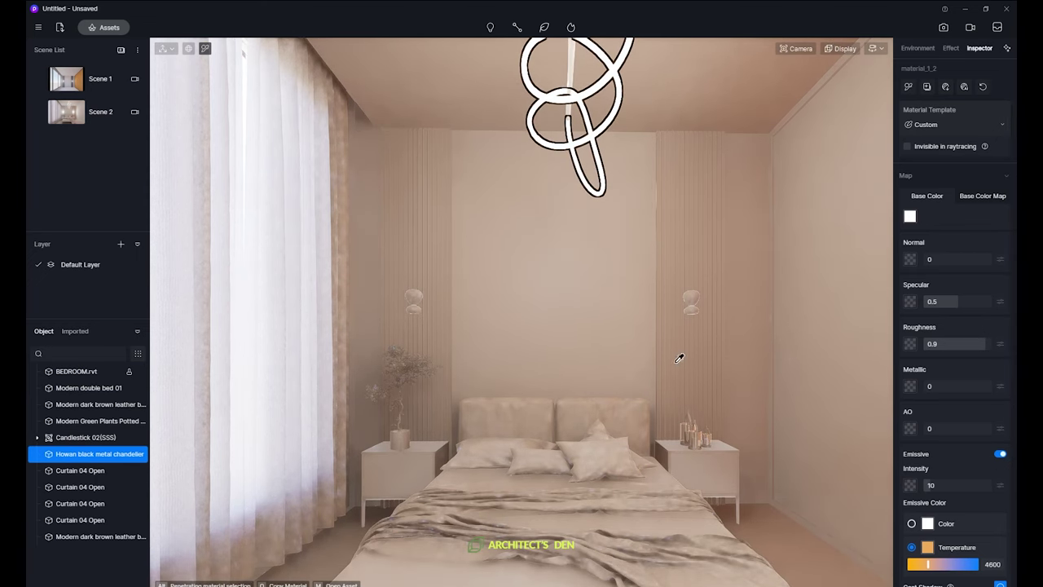
key("Escape")
key("Escape")
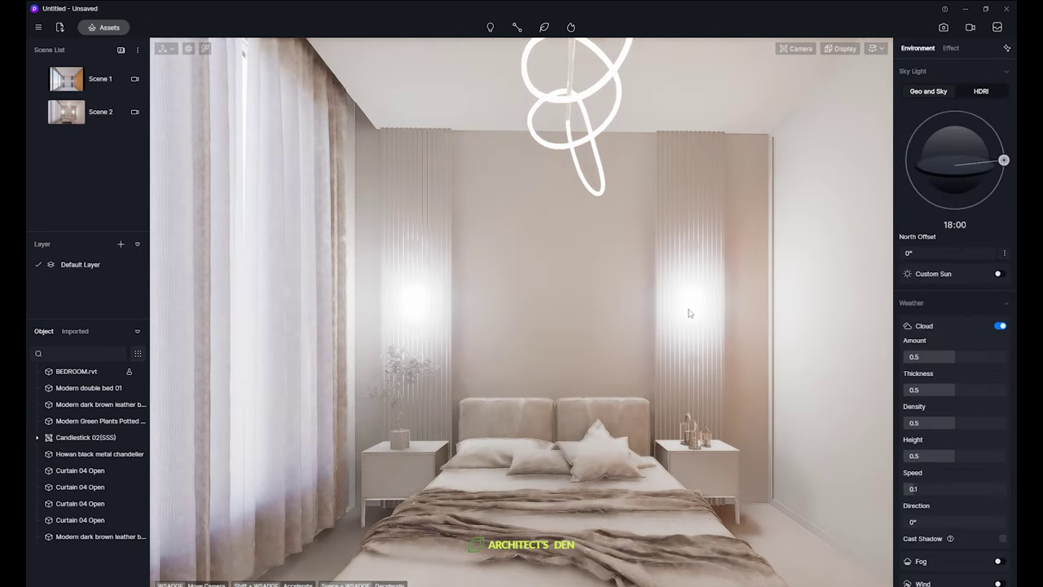
Turn off shadow casting for the emissive materials of the wall lamps and the chandelier.
left_click(693, 297)
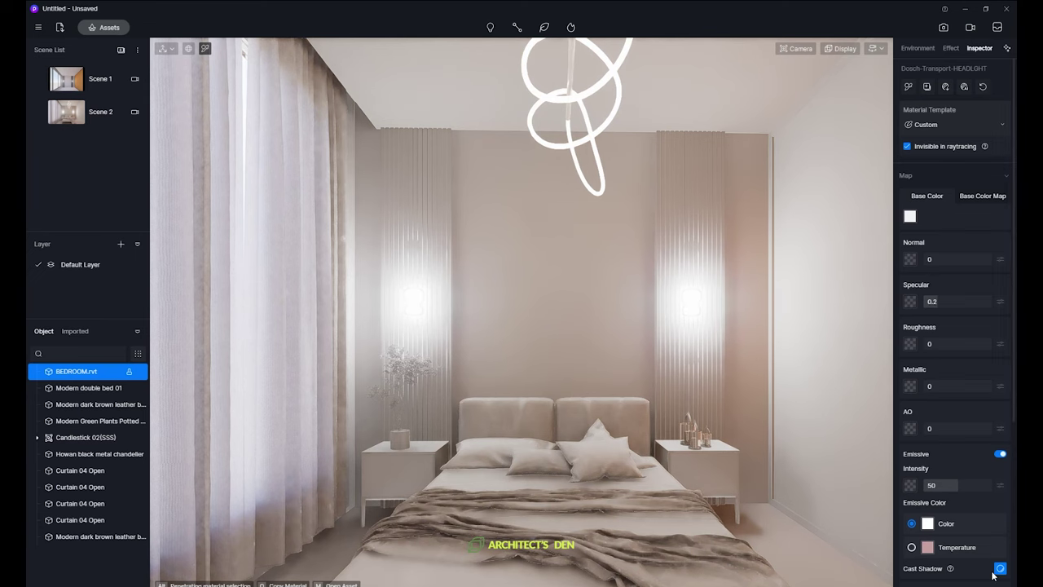
left_click(1001, 568)
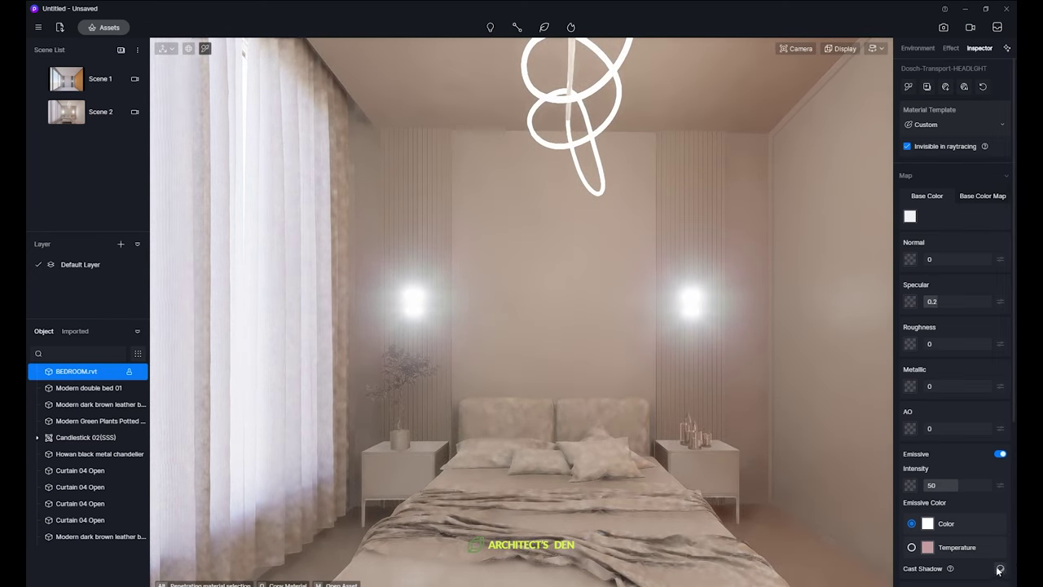
left_click(571, 94)
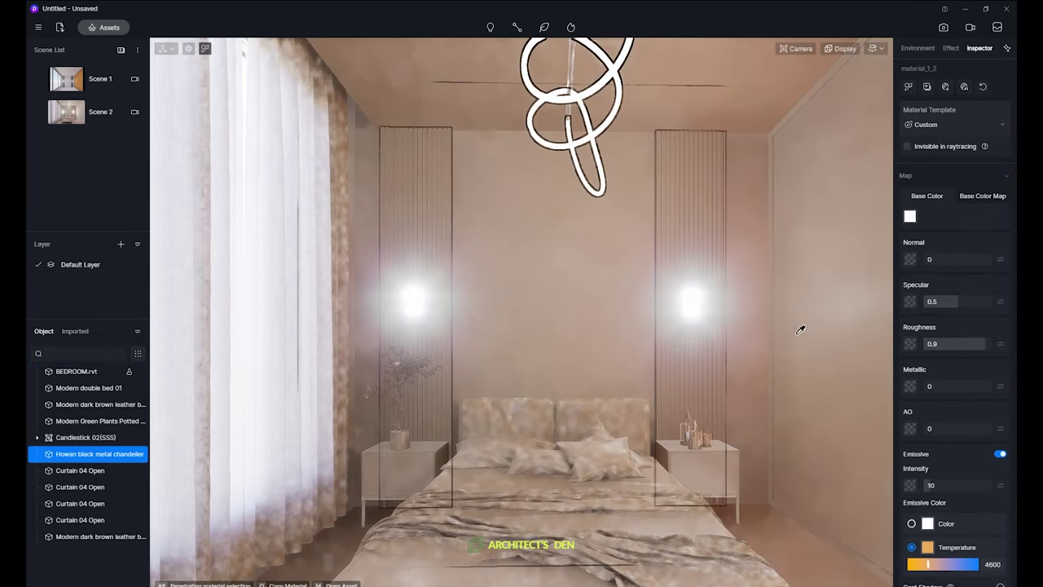
Reduce the emissive intensity of the wall lamps' material to 7.5.
left_click(693, 305)
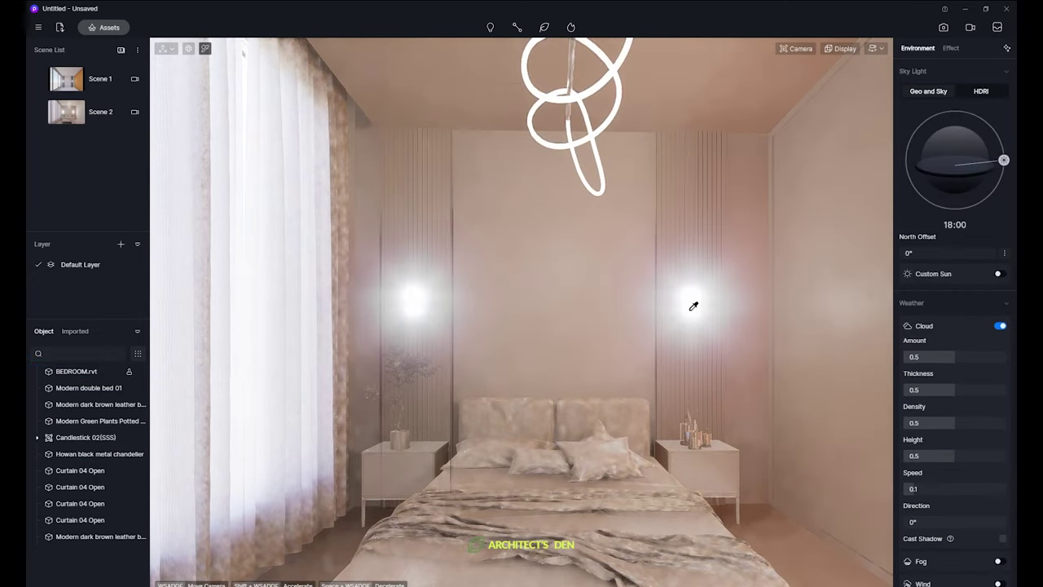
left_click(693, 306)
left_click_drag(948, 484, 926, 485)
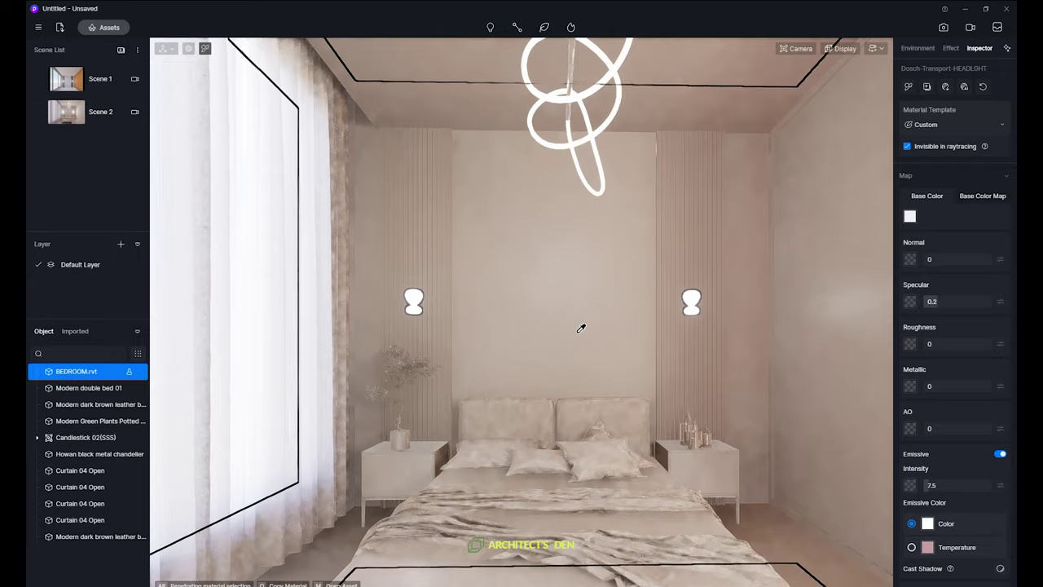
Return to Scene 2 and study the lighting of the reference image d5.jpg in the photo viewer at full window size.
left_click(79, 119)
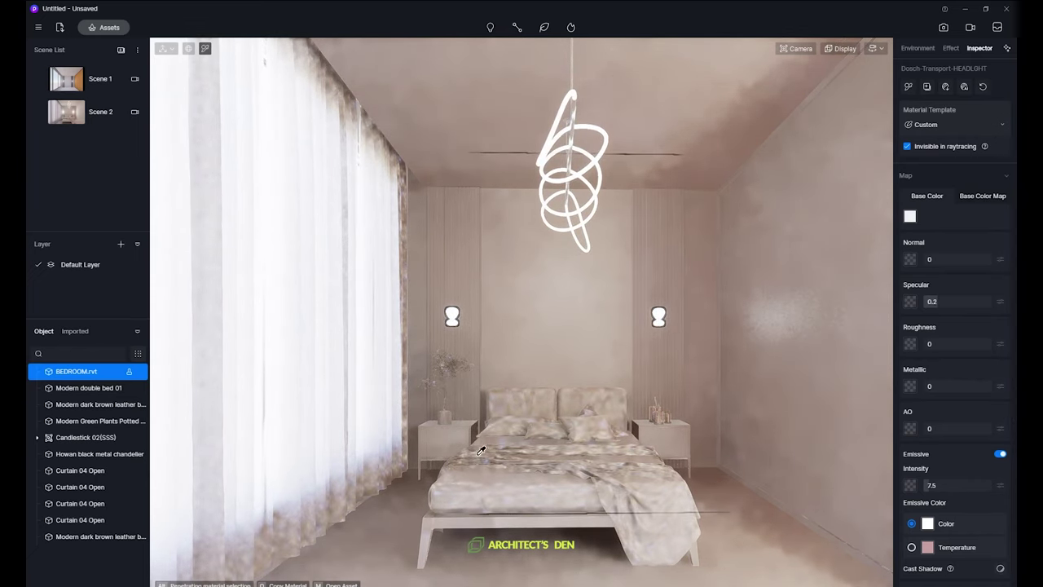
key("alt+Tab")
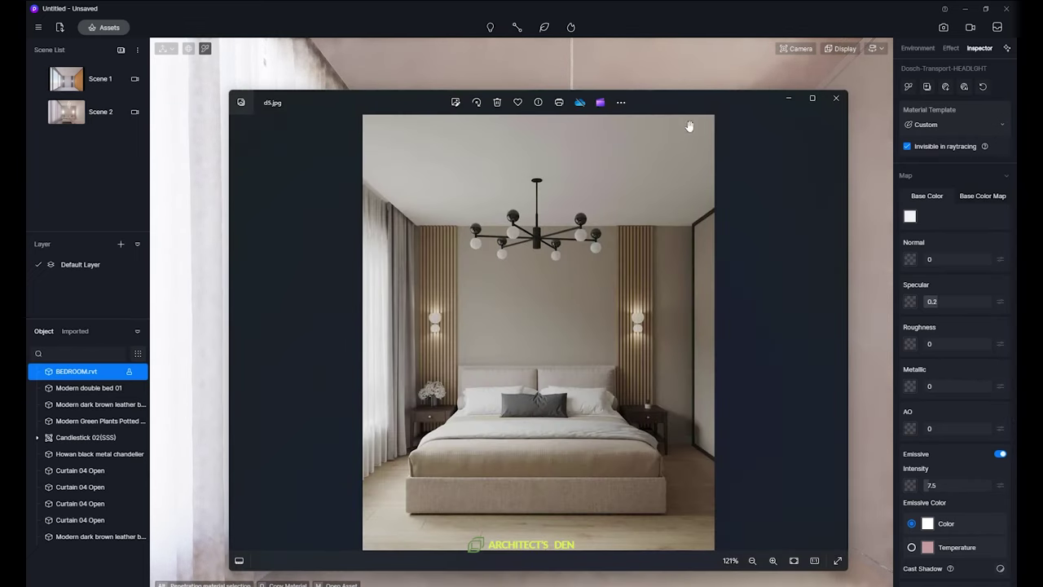
left_click(811, 98)
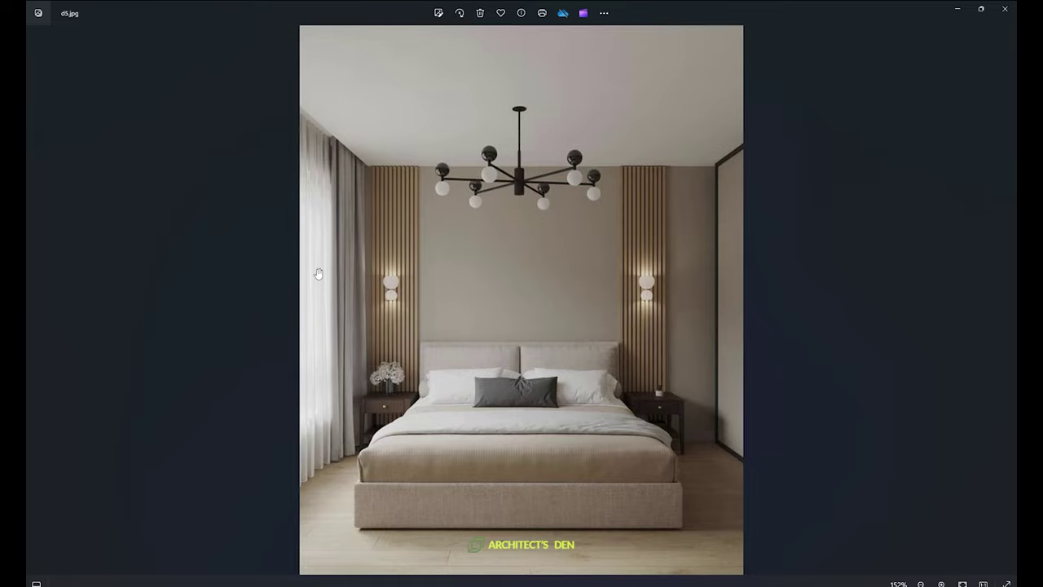
left_click(958, 9)
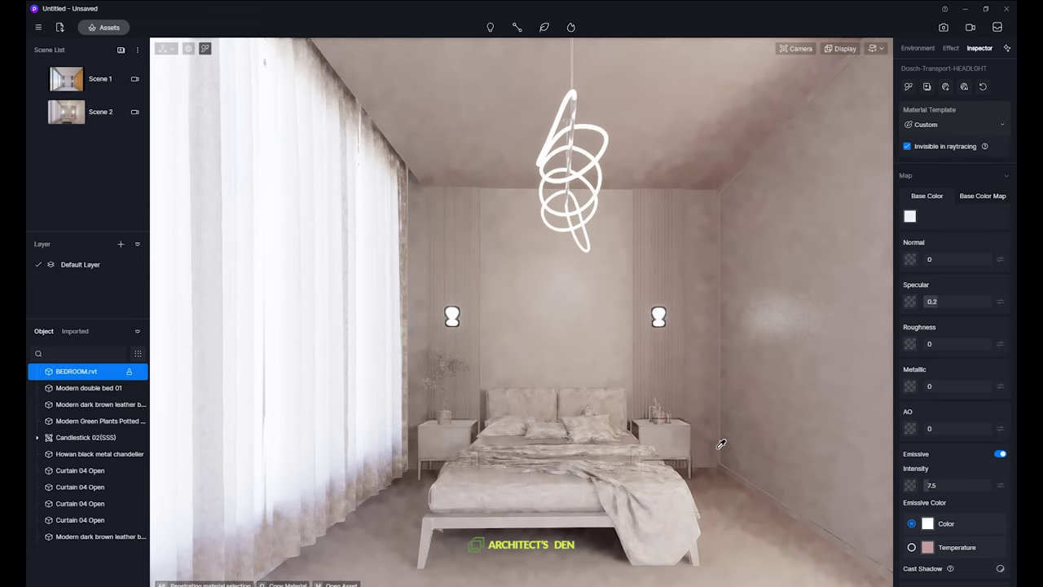
Turn off automatic exposure in the post-processing settings.
left_click(950, 48)
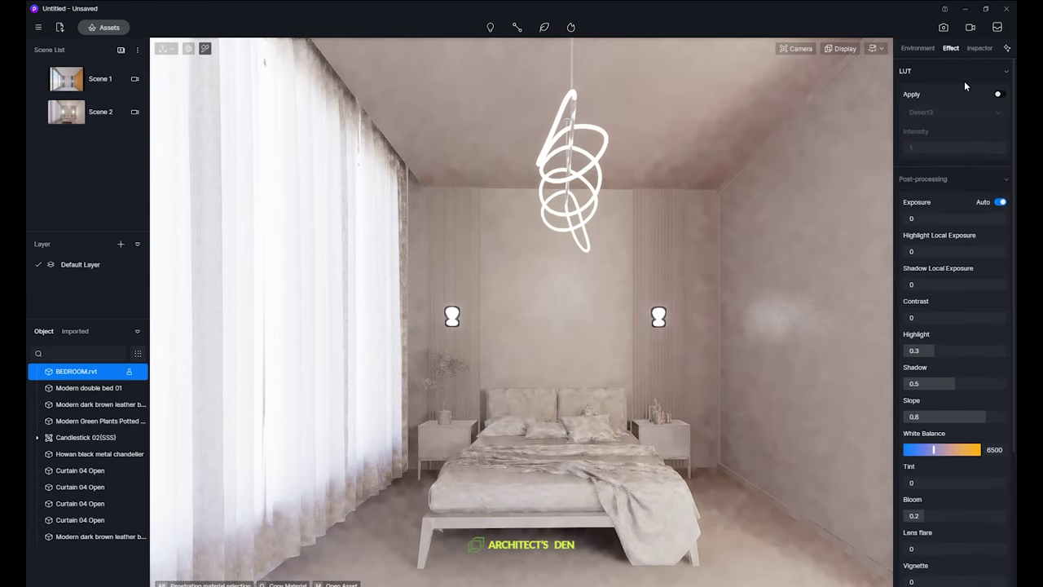
left_click(1002, 202)
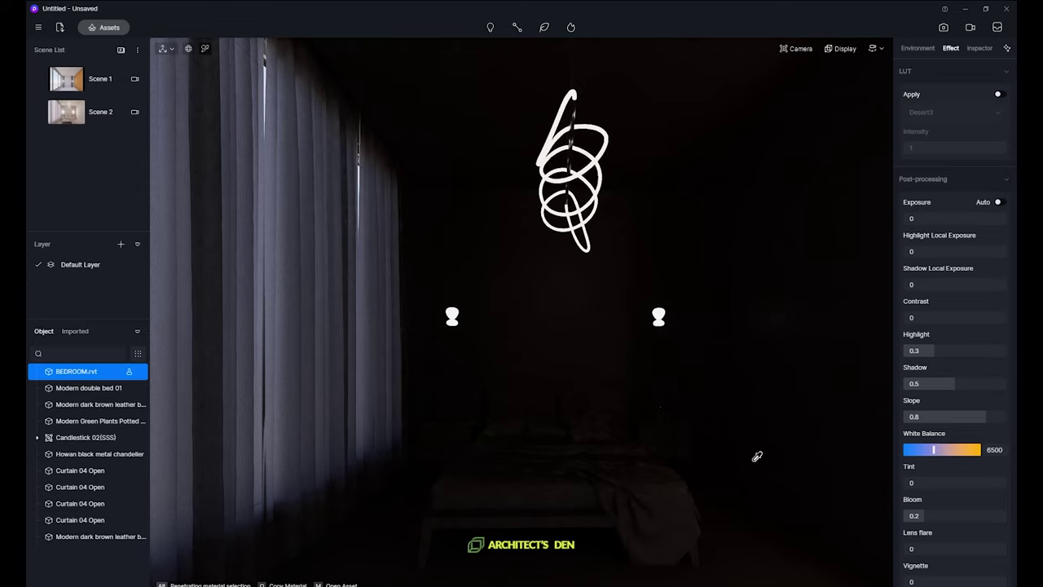
scroll(969, 505, "down", 1)
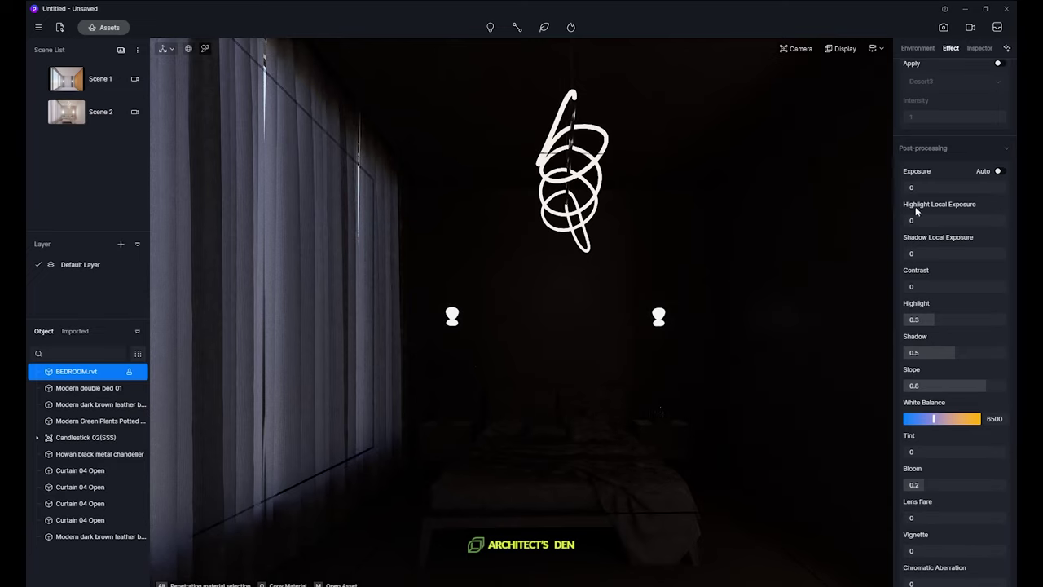
Switch the sky light to HDRI and, after trying Clear Sunny, choose the Cloudy sky preset.
left_click(918, 50)
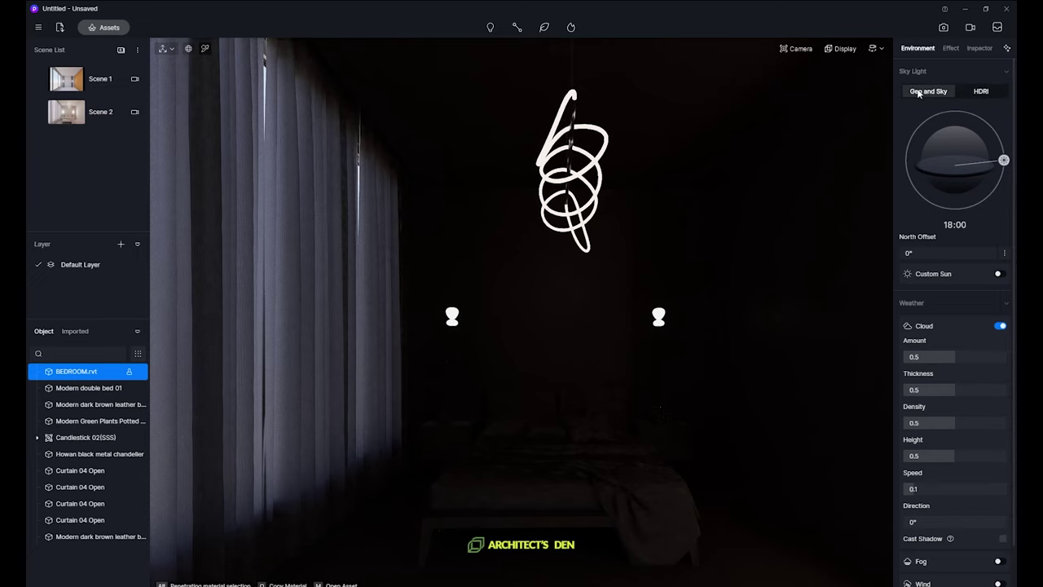
left_click(977, 92)
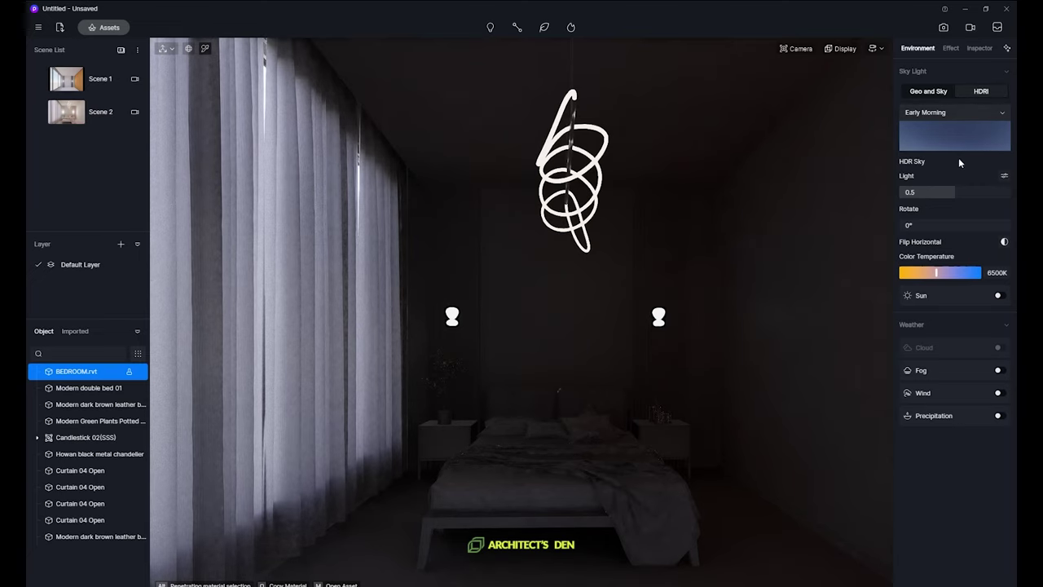
left_click(968, 113)
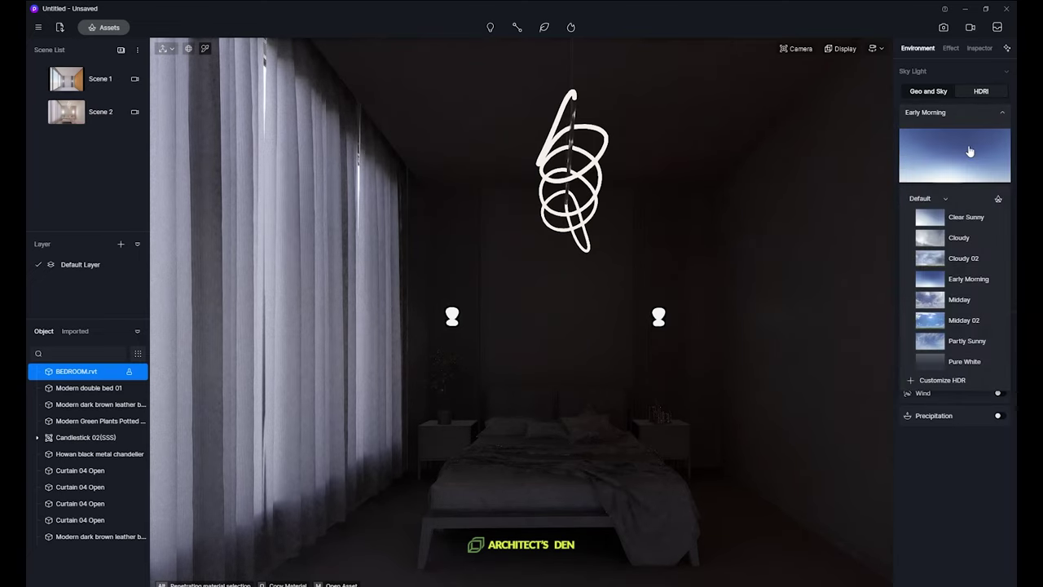
left_click(959, 218)
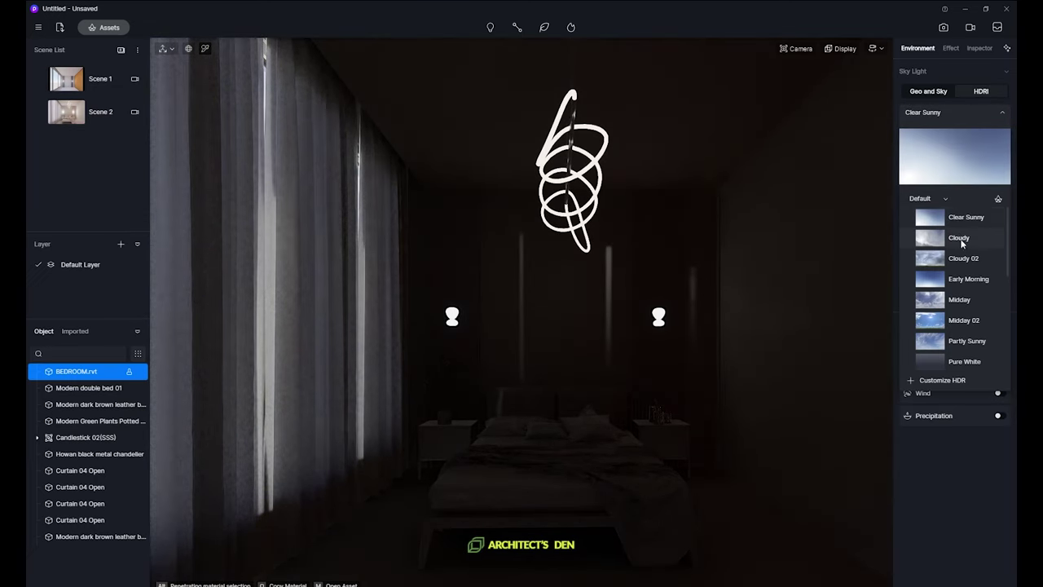
left_click(960, 239)
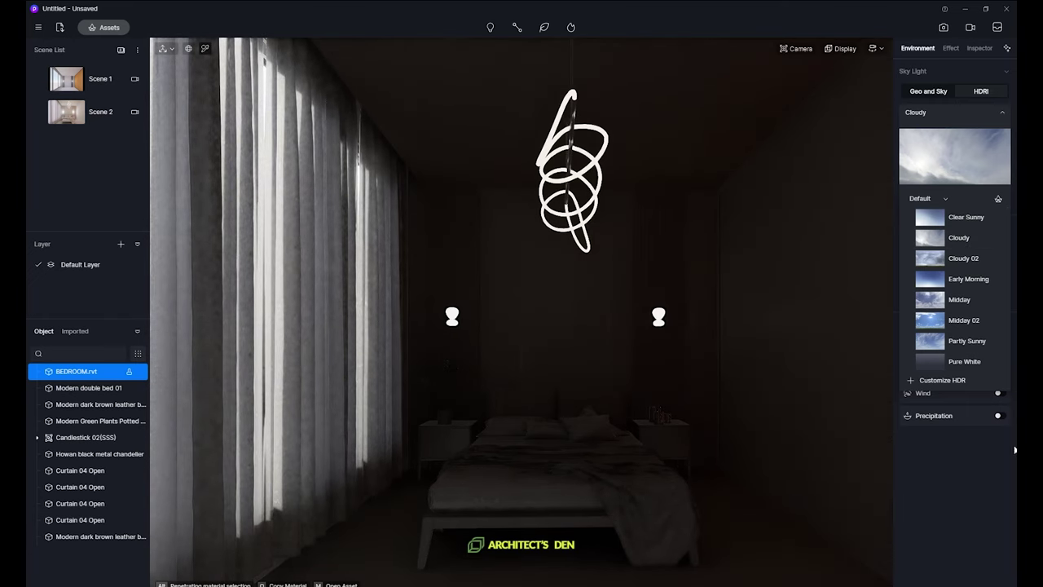
left_click(955, 492)
left_click(963, 120)
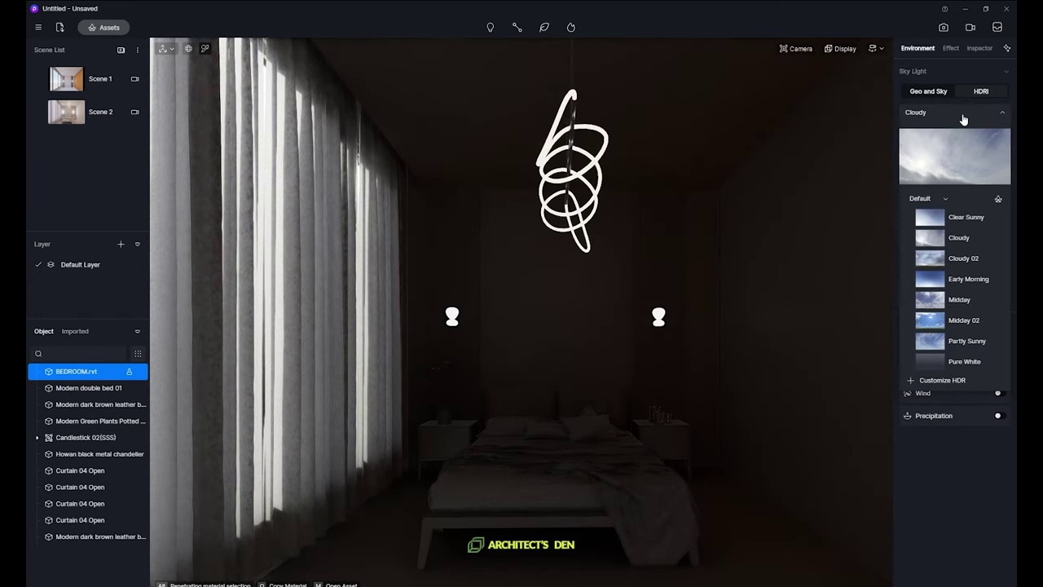
left_click(963, 120)
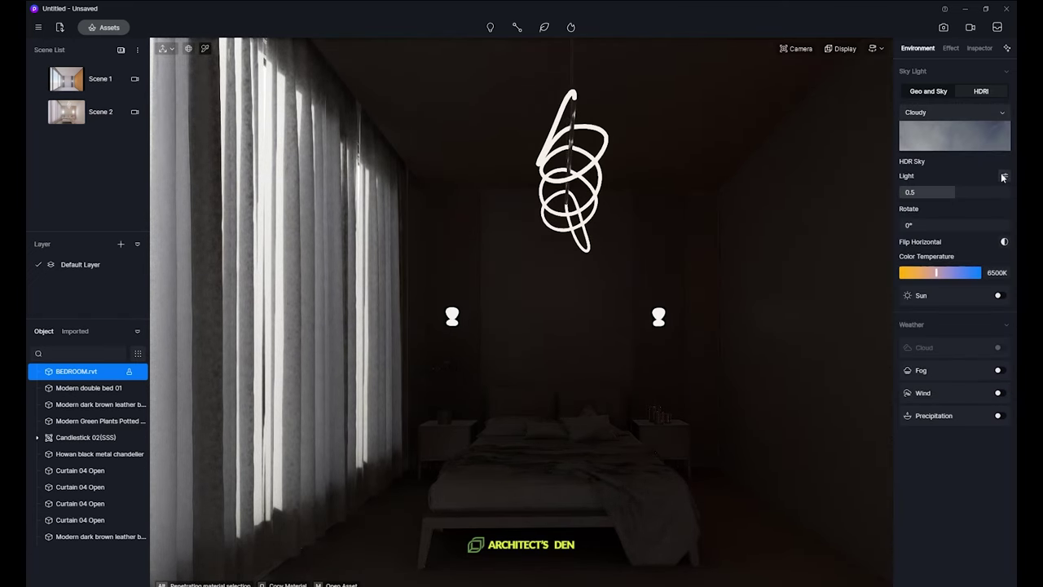
Split the HDR sky light into separate values, setting Skylight to 1 and Background to 0.87.
left_click(1002, 175)
left_click_drag(952, 211, 1013, 215)
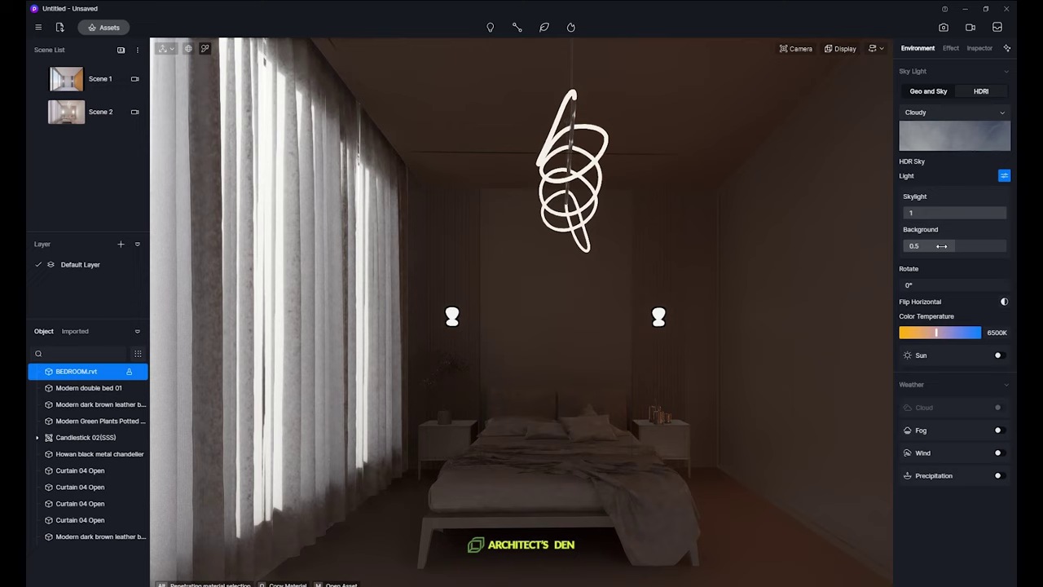
left_click_drag(954, 246, 995, 245)
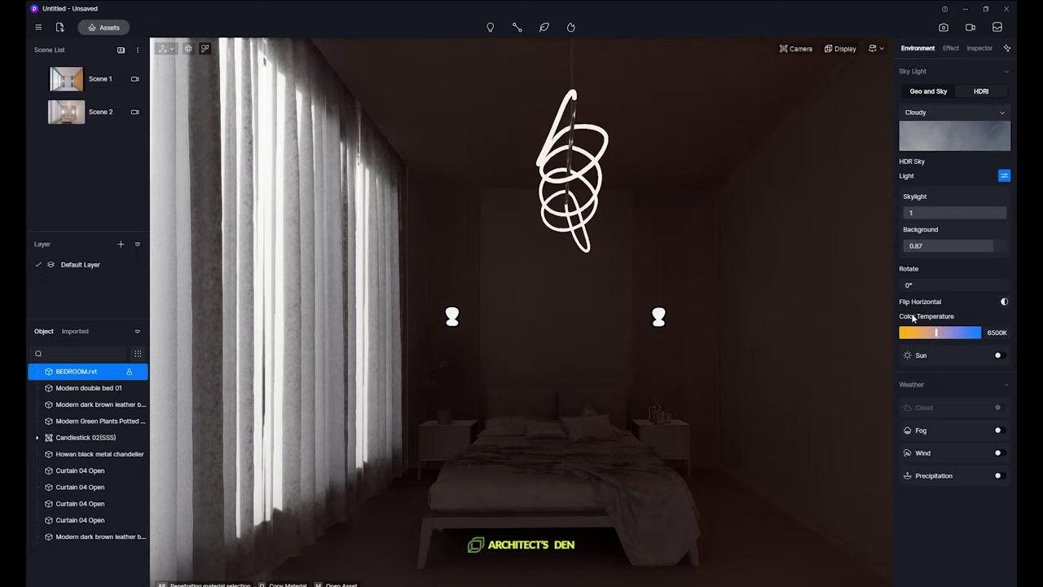
left_click(851, 49)
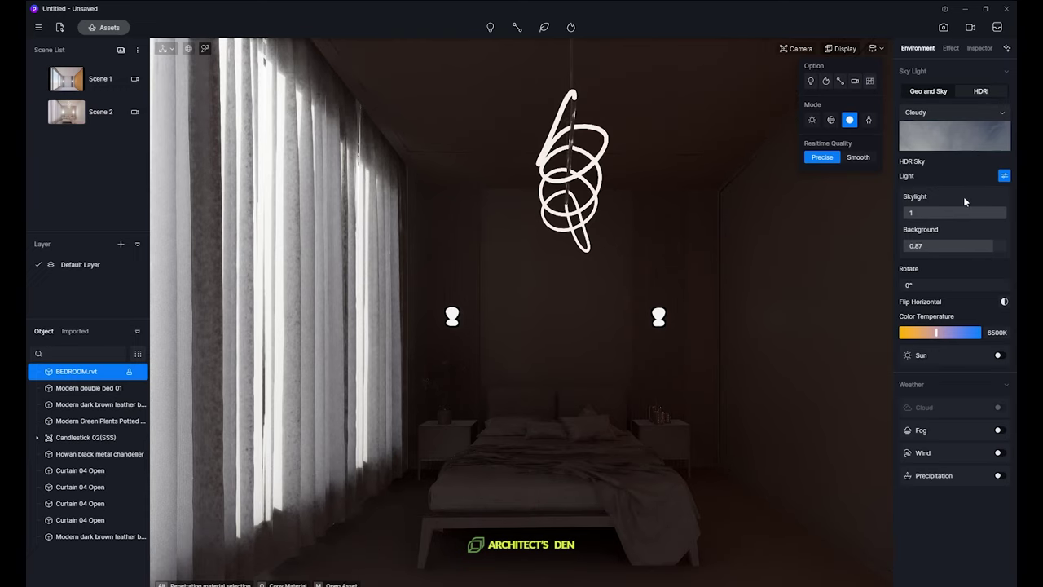
left_click(960, 514)
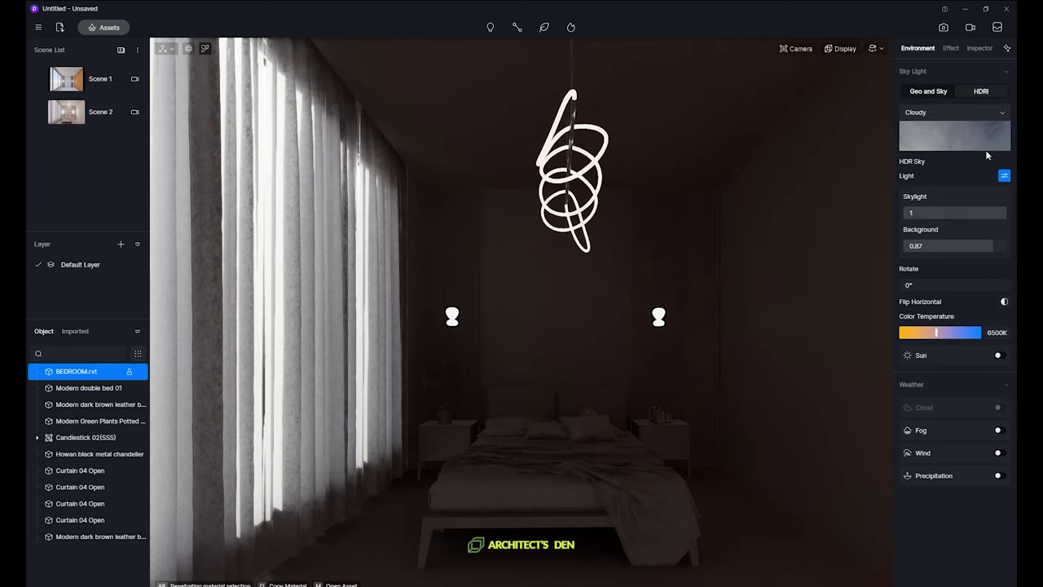
Try manual exposure values of 0.5 and 0.05 for the bedroom view.
left_click(950, 49)
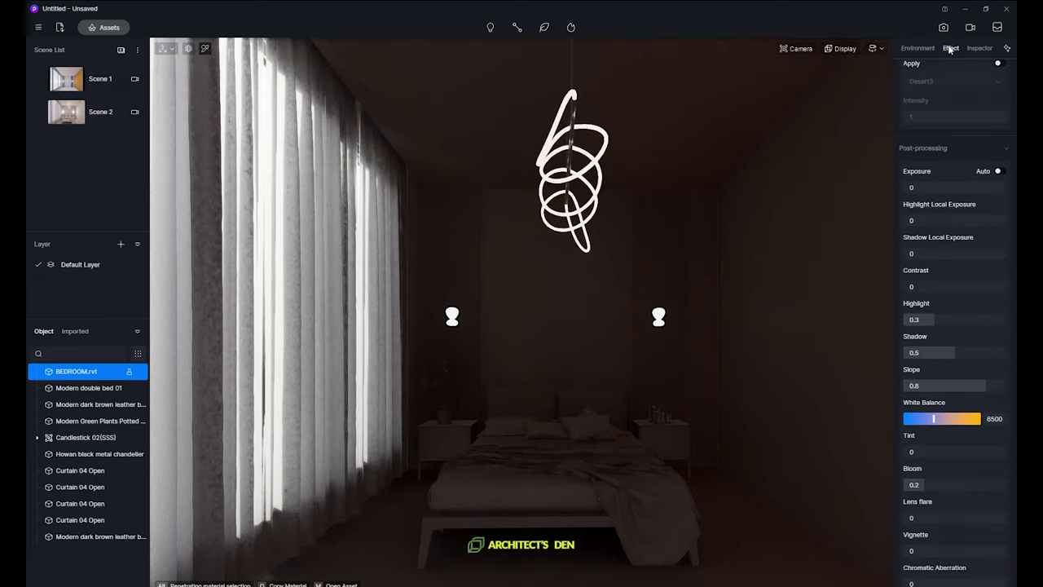
left_click(915, 187)
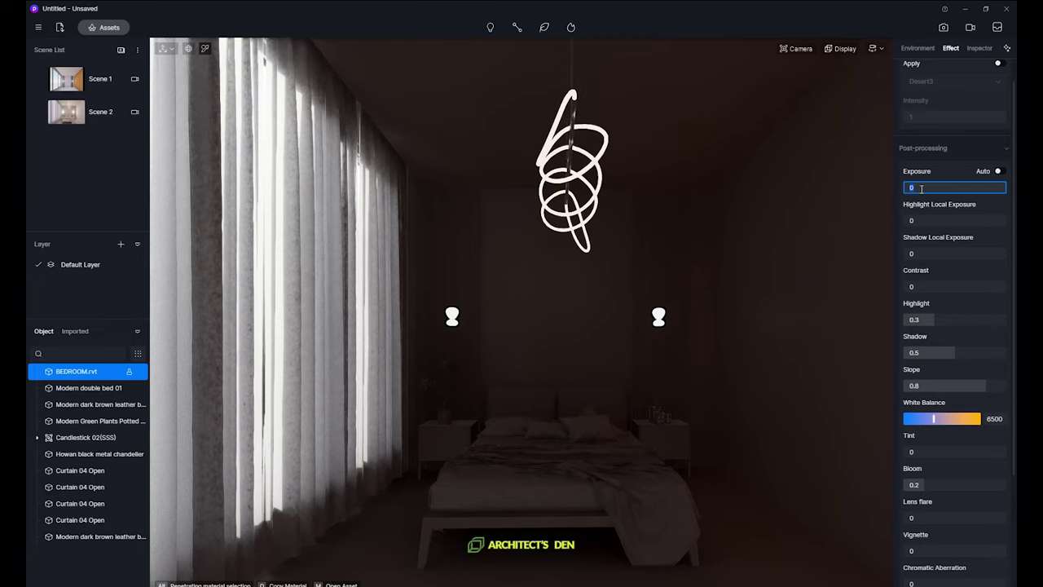
type("0.5")
key("Return")
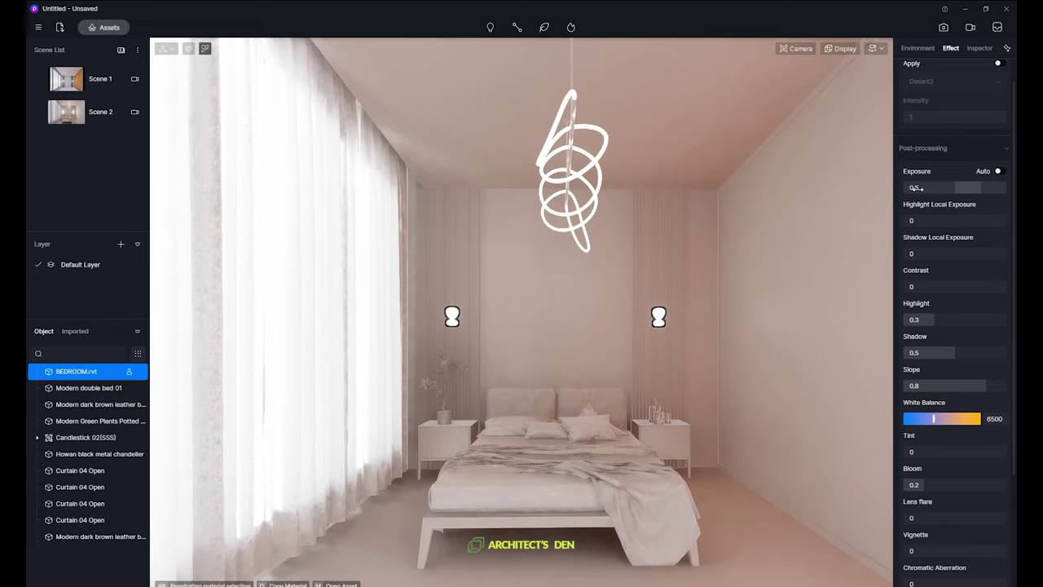
left_click(916, 189)
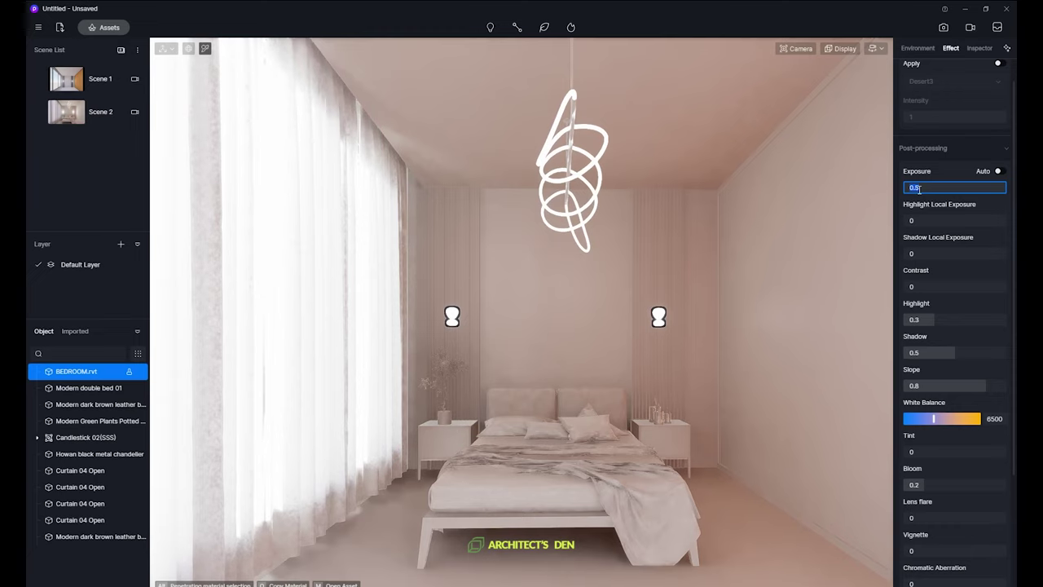
type("0.05")
key("Return")
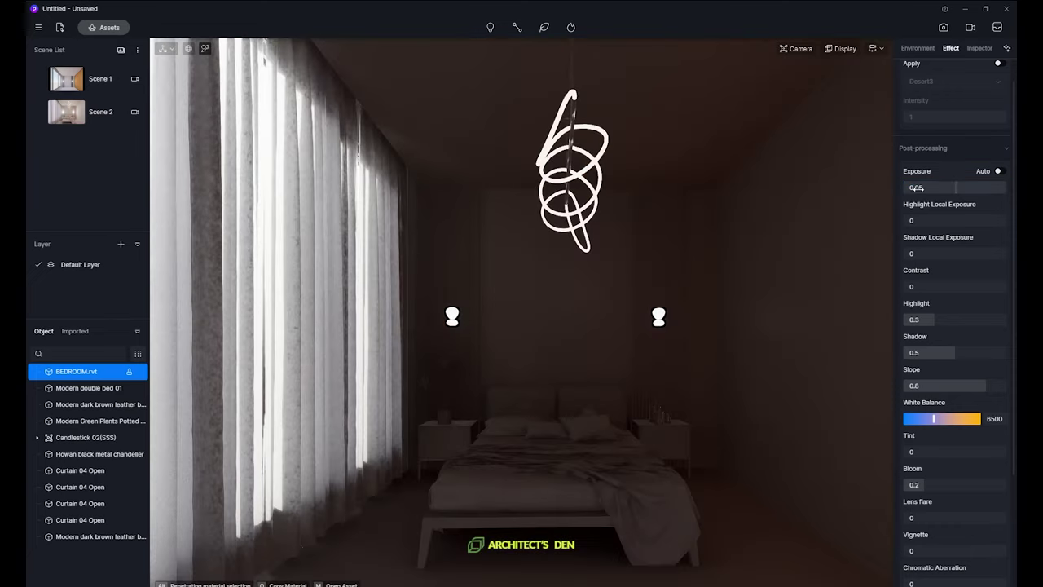
Try manual exposure values of 0.1, 0.2 and 0.3 in the post-processing settings.
left_click(916, 188)
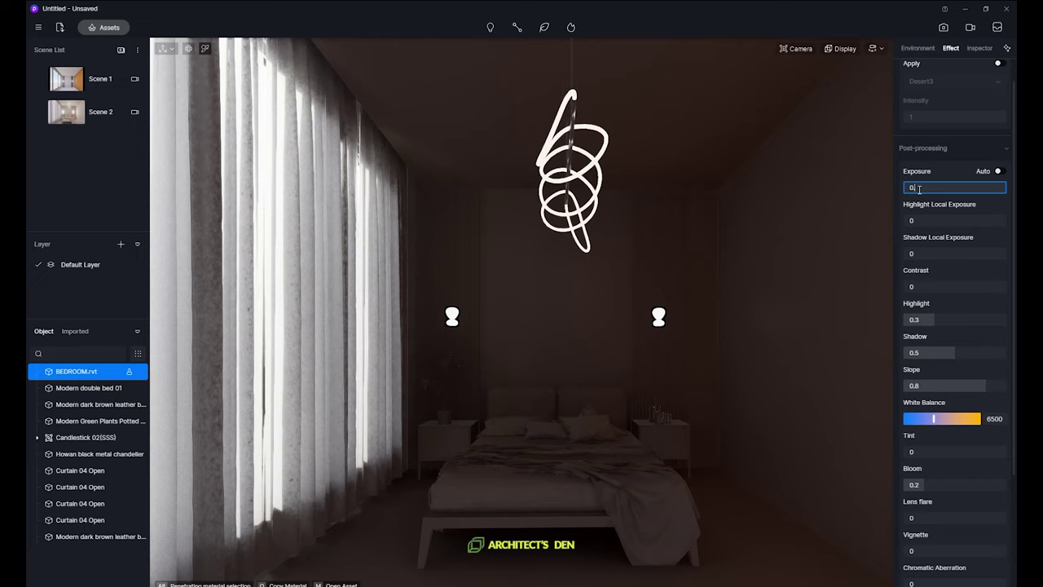
key("Return")
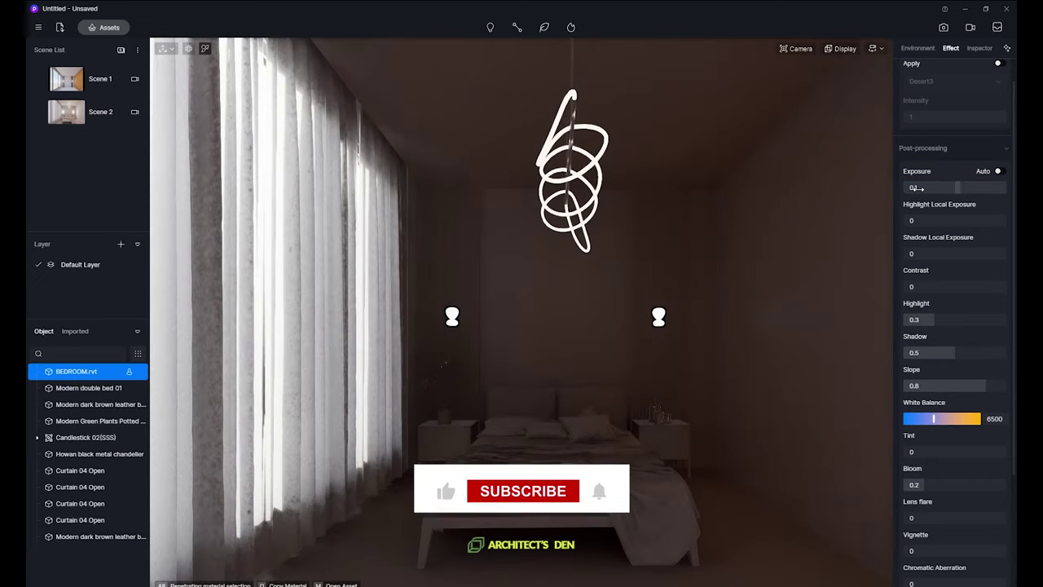
left_click(917, 187)
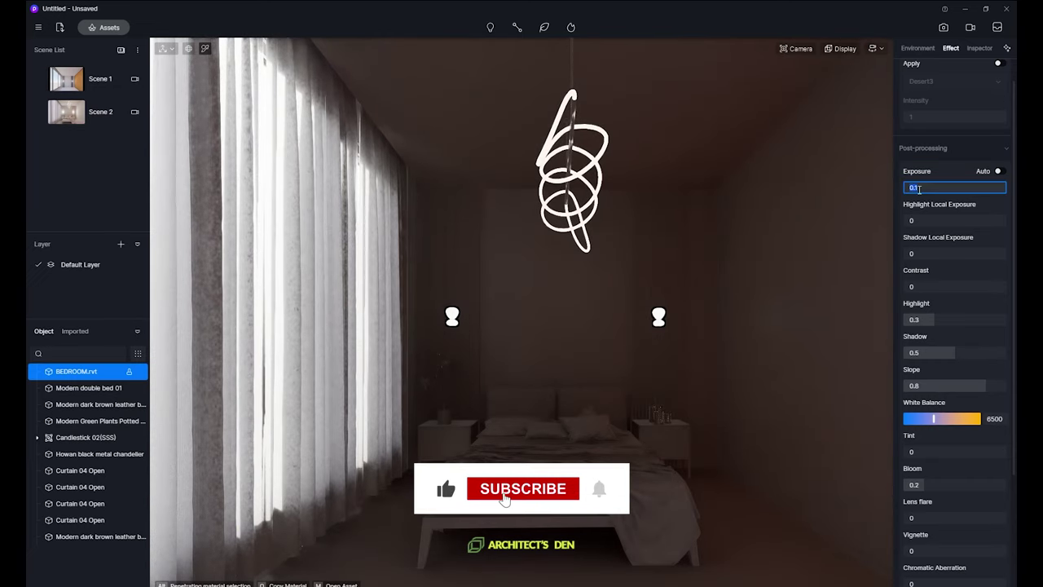
type(".2")
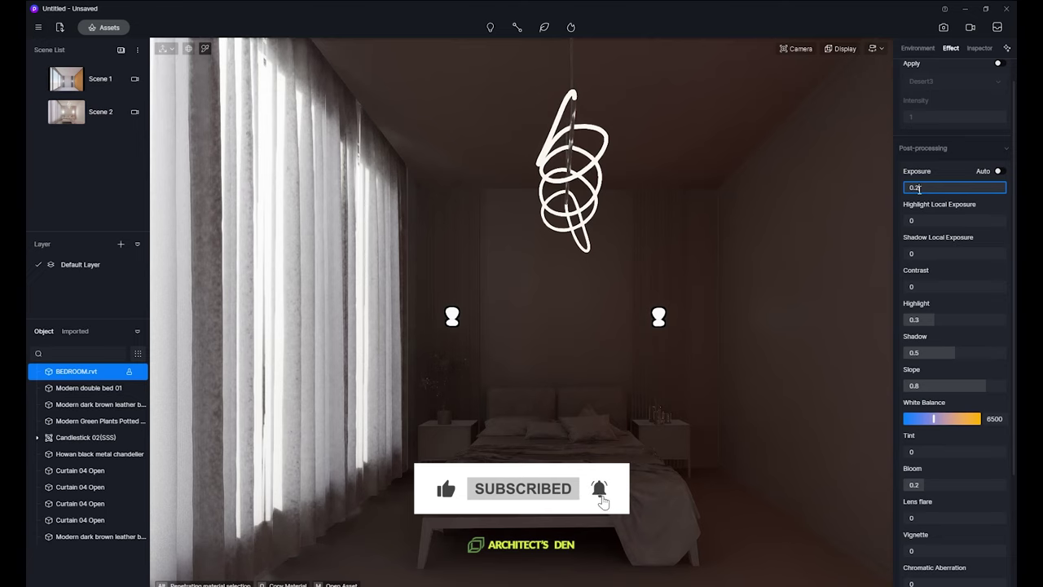
key("Return")
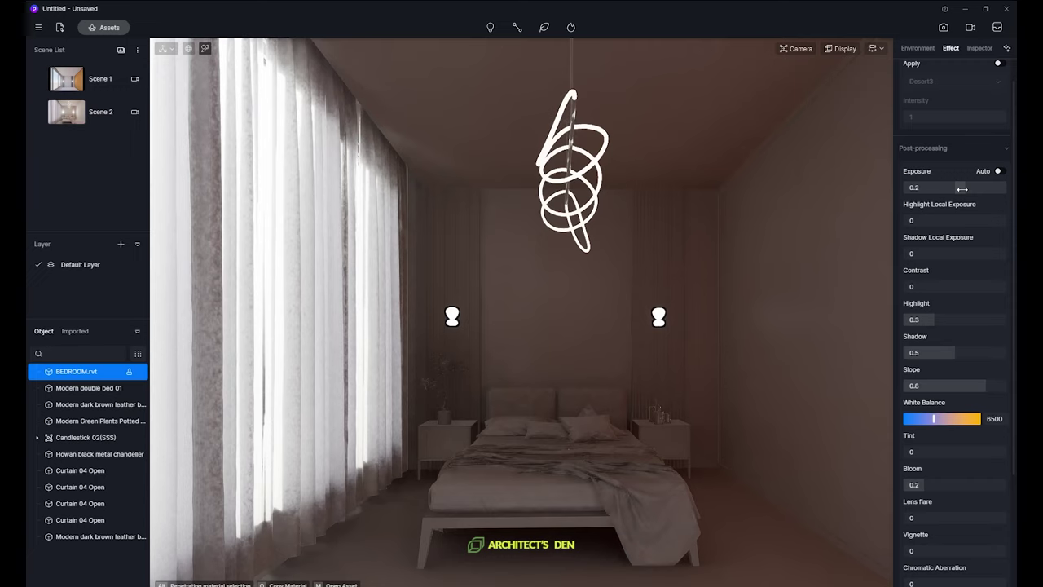
double_click(916, 187)
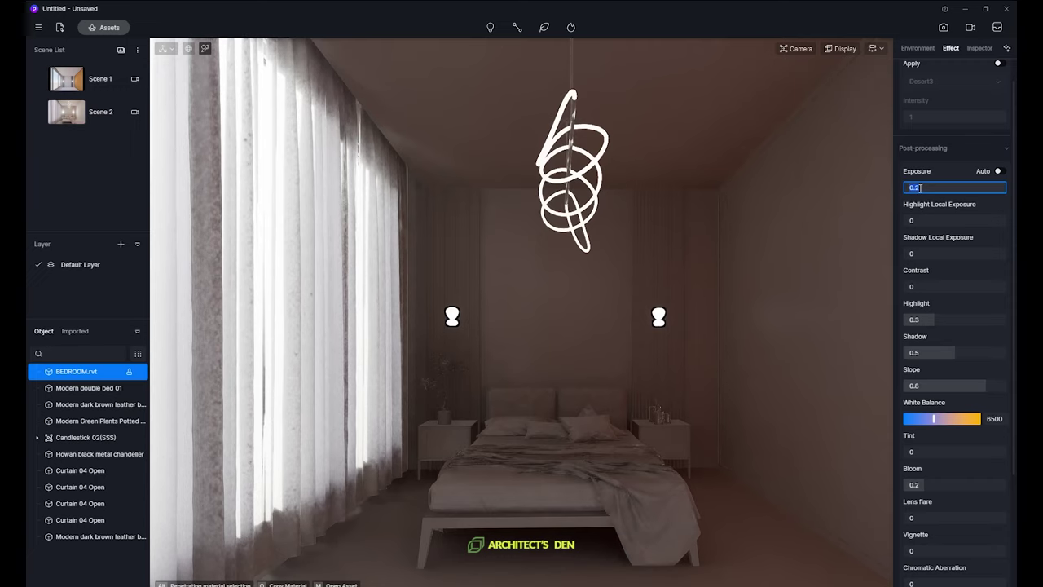
type("0.")
type("4")
key("Return")
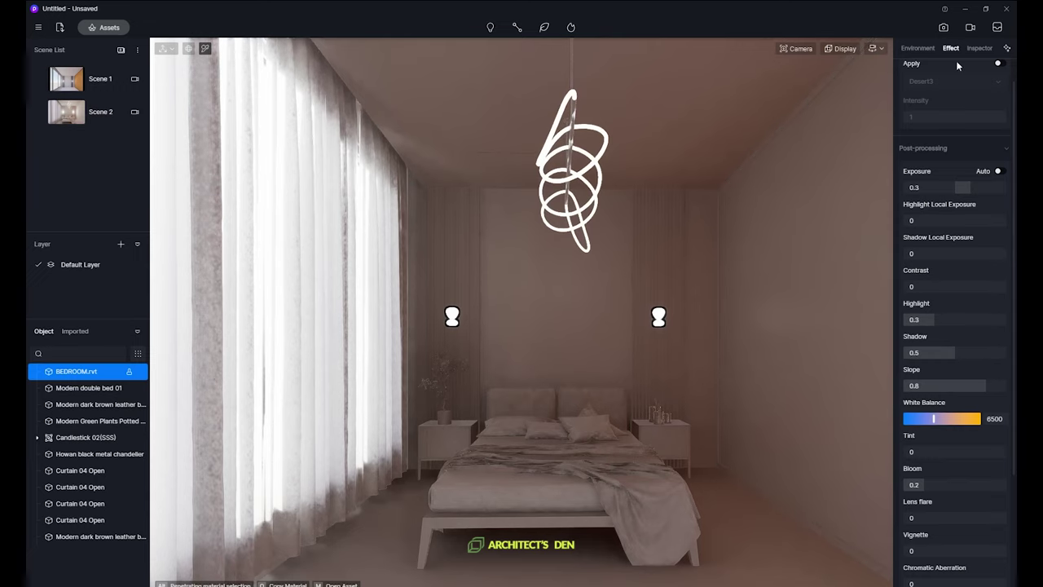
Set the manual exposure to 0.4 and update Scene 2 with the current view and settings.
scroll(953, 140, "up", 2)
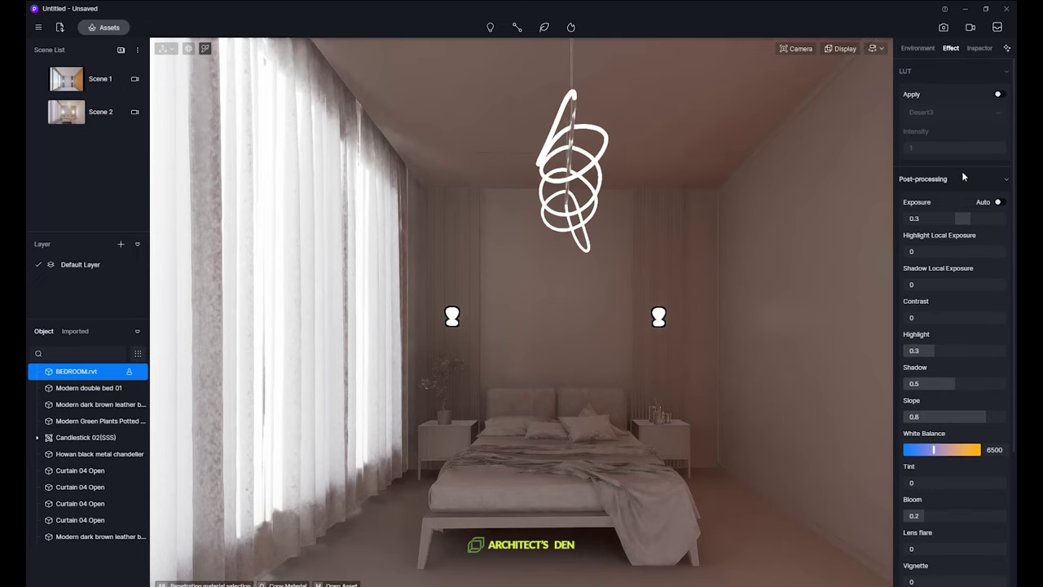
left_click(916, 218)
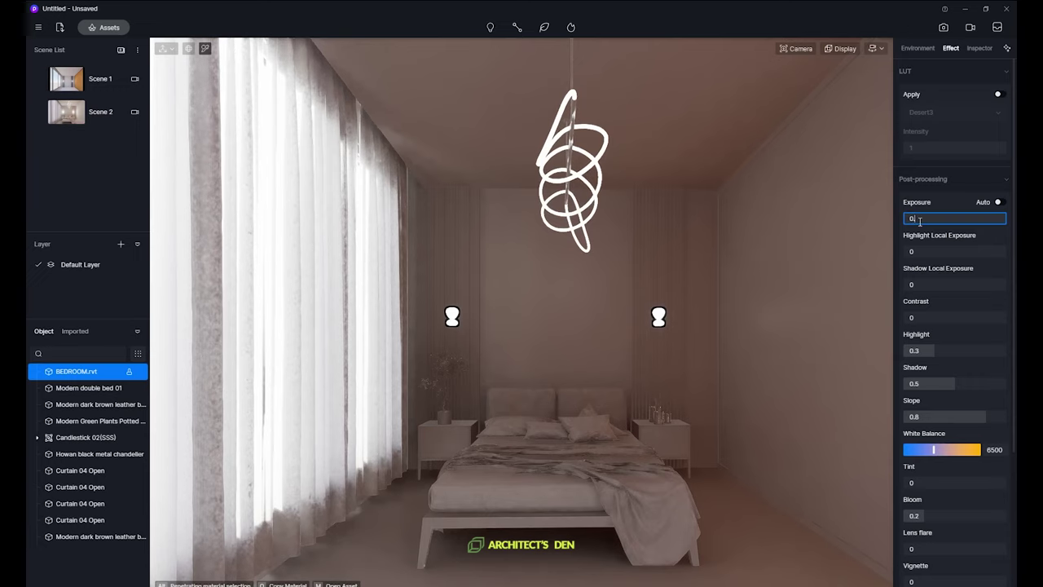
key("Return")
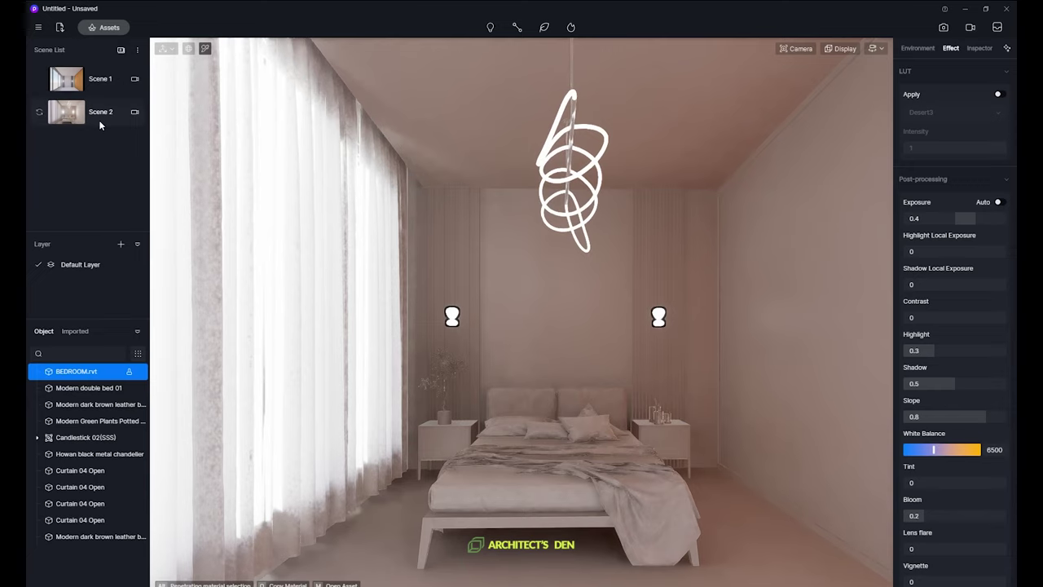
mouse_move(121, 110)
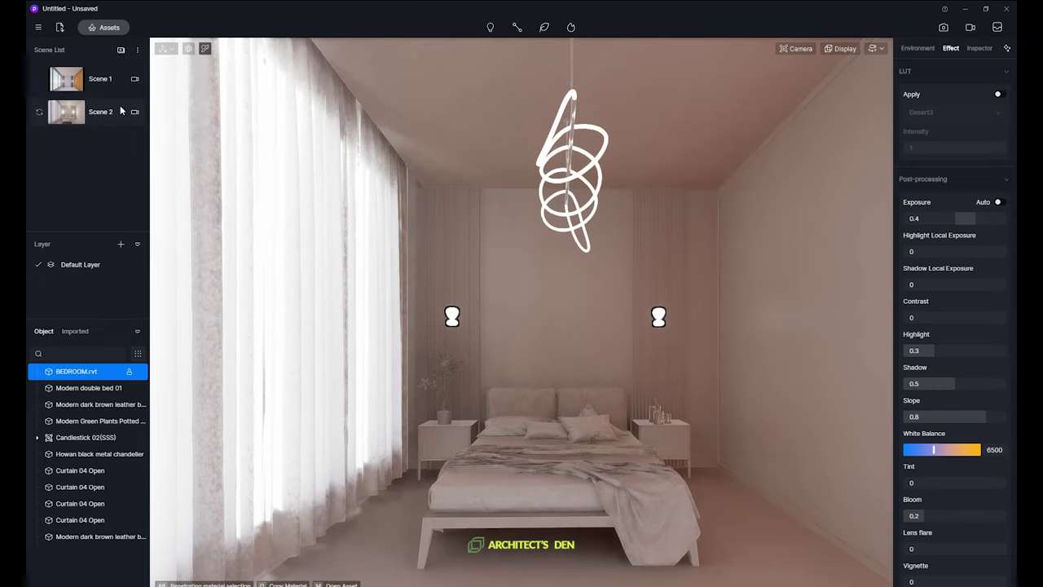
left_click(38, 116)
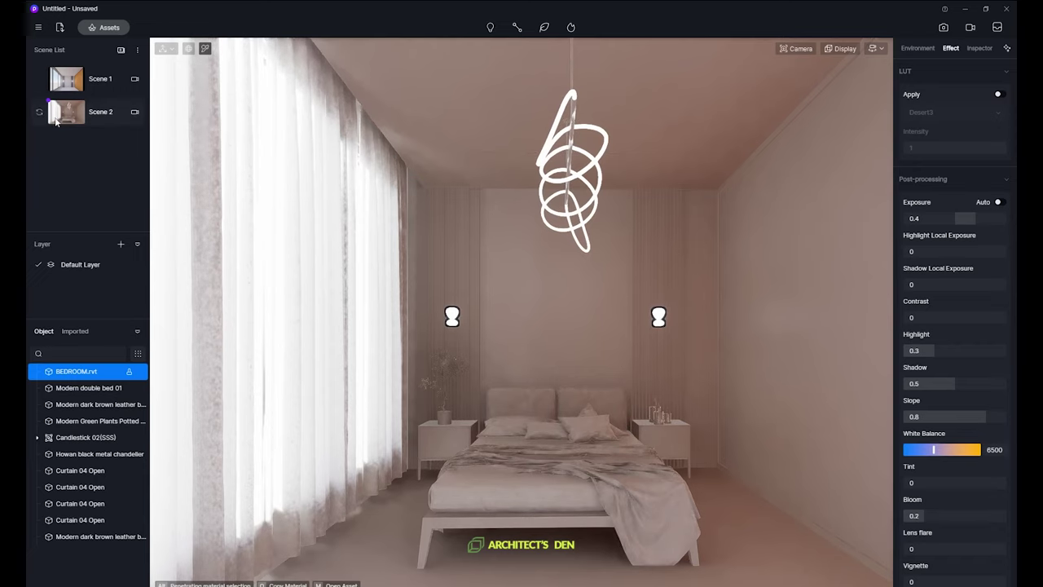
mouse_move(39, 115)
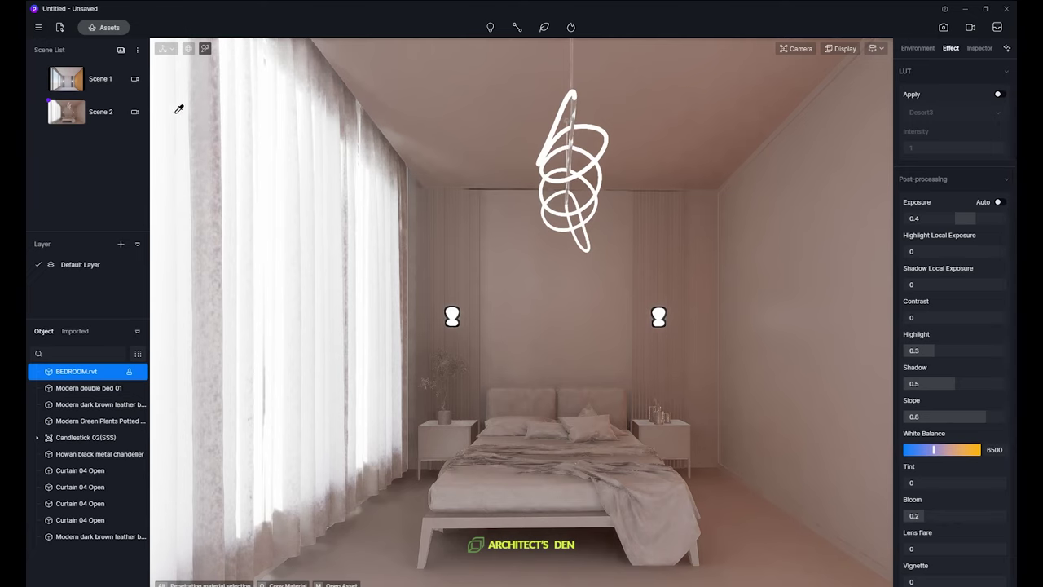
left_click(105, 114)
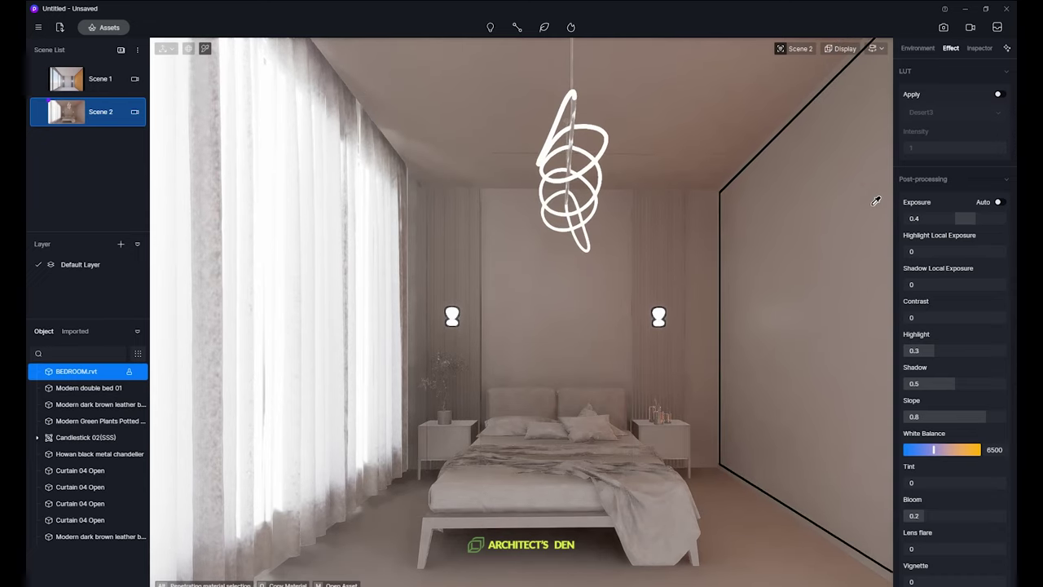
Place a spotlight at the wall lamp on the curtain side of the bed and copy it to the other wall lamp.
mouse_move(490, 30)
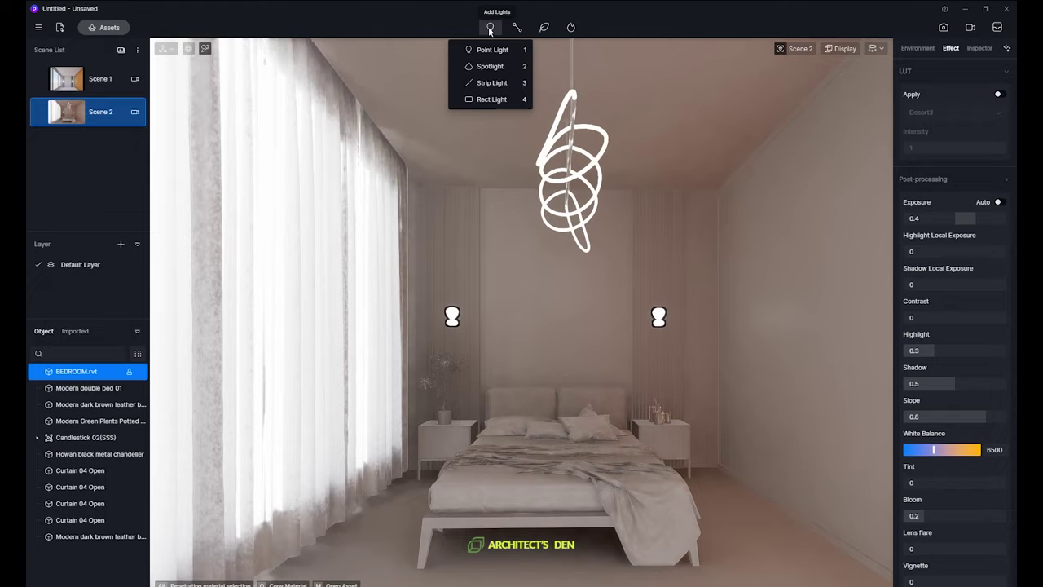
left_click(483, 67)
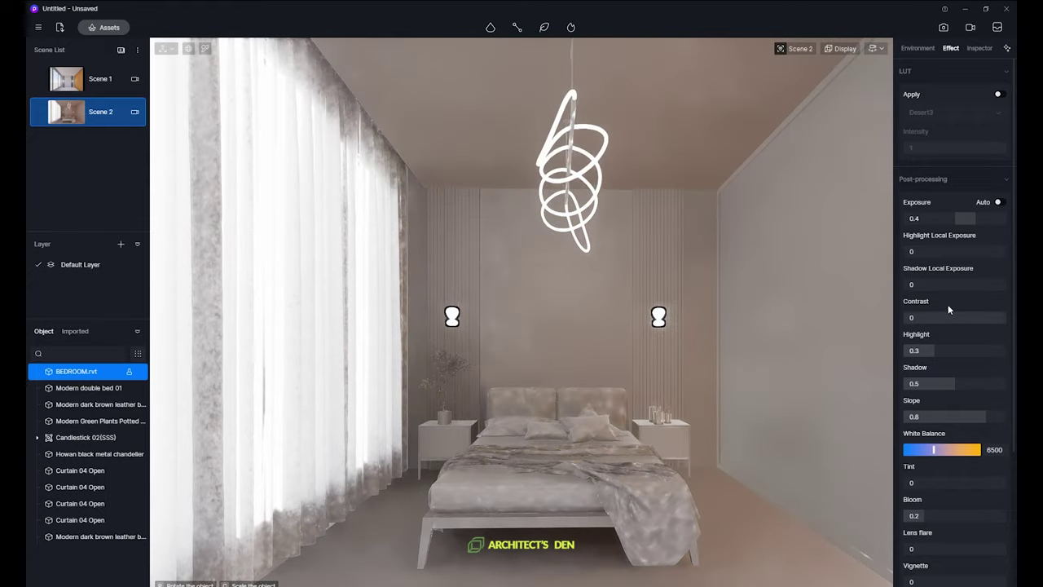
left_click(505, 318)
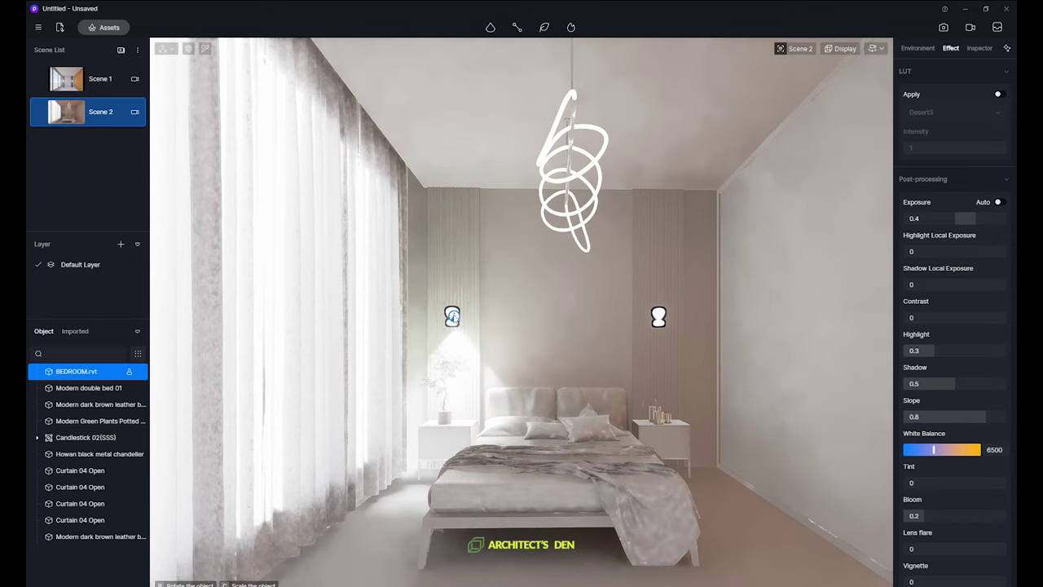
left_click(452, 317)
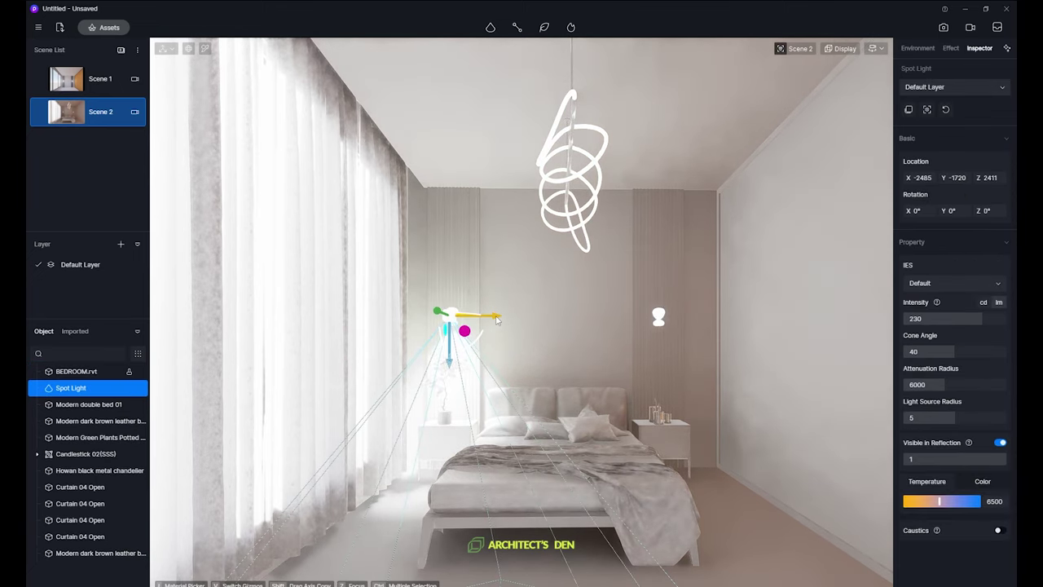
left_click_drag(497, 319, 706, 319)
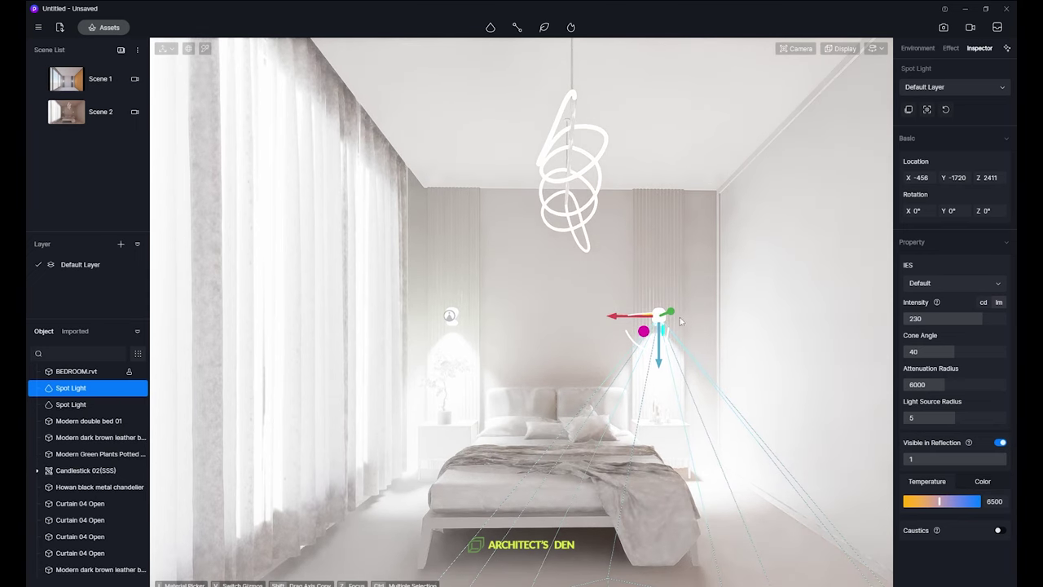
Give both spotlights an intensity of 1 lm after trying 5, an attenuation radius of about 984 and a cone angle of about 16.4.
left_click(449, 317, "ctrl")
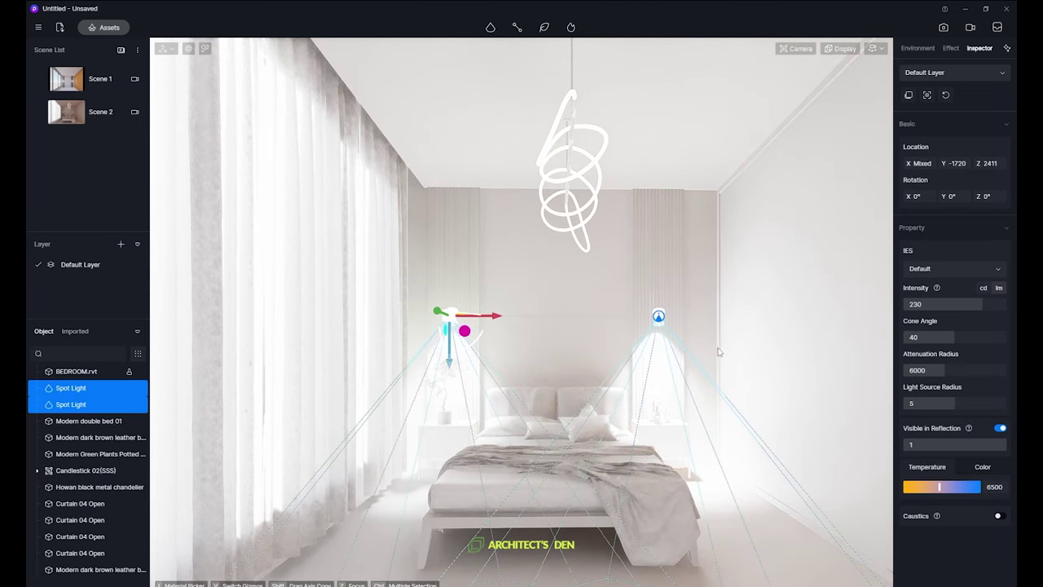
left_click(925, 304)
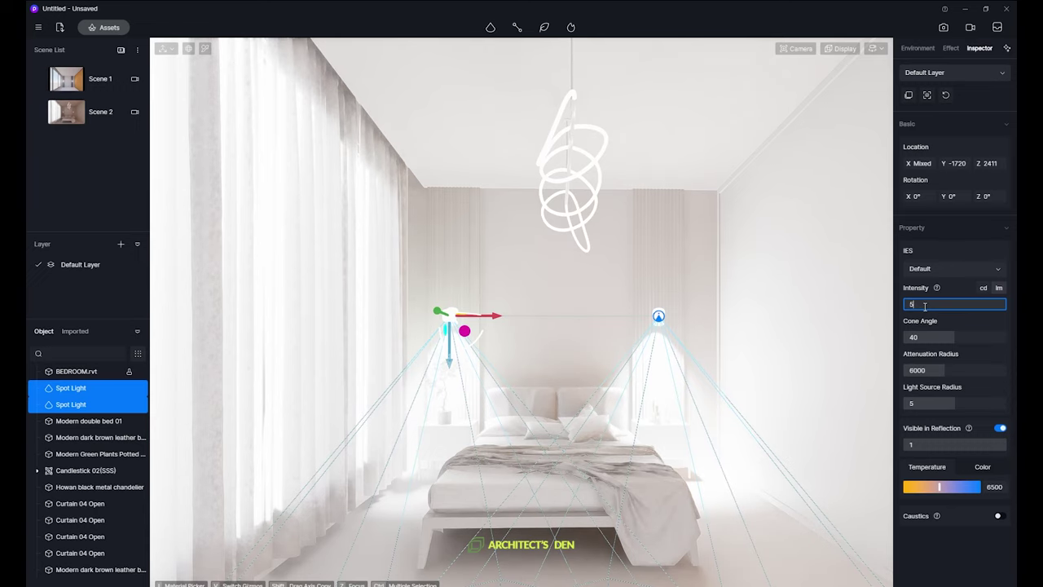
type("5")
key("Return")
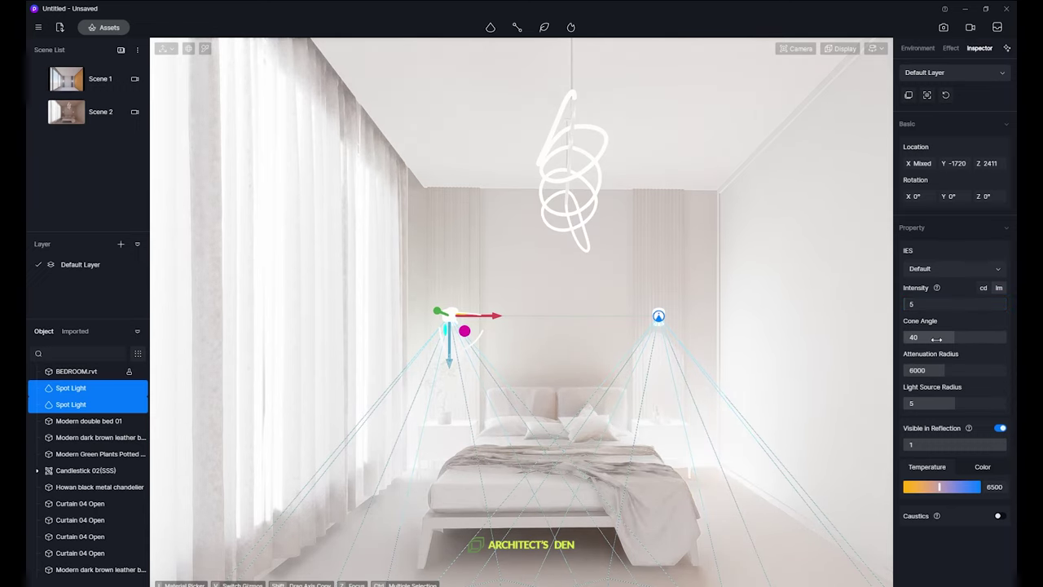
left_click_drag(946, 372, 910, 372)
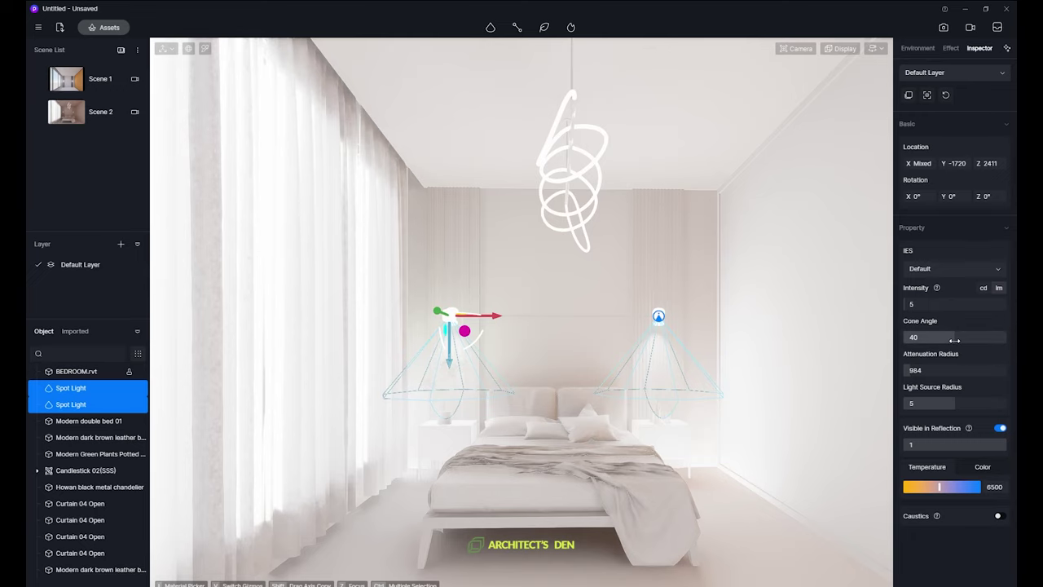
left_click_drag(953, 340, 924, 349)
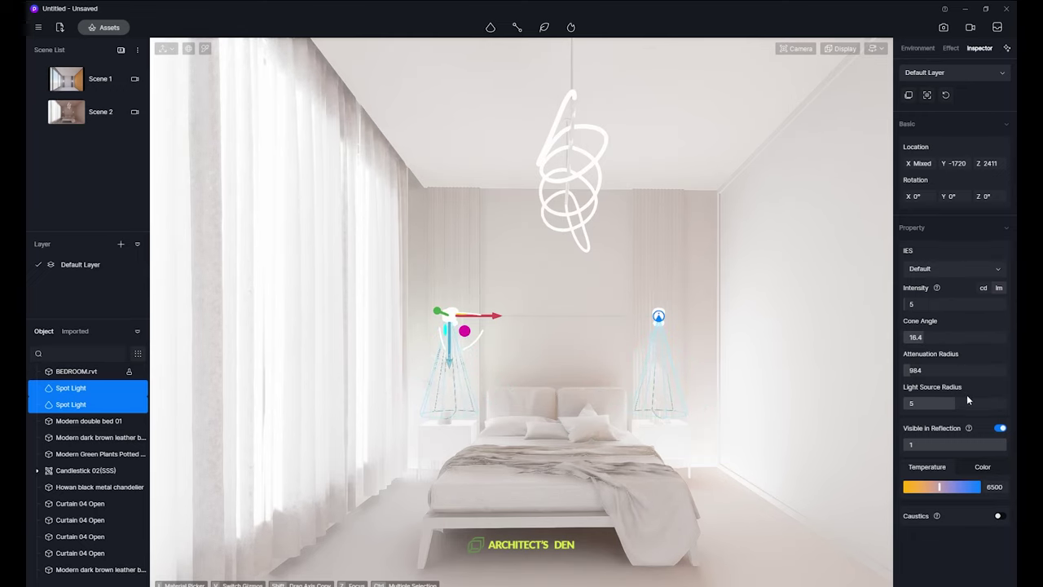
left_click(914, 305)
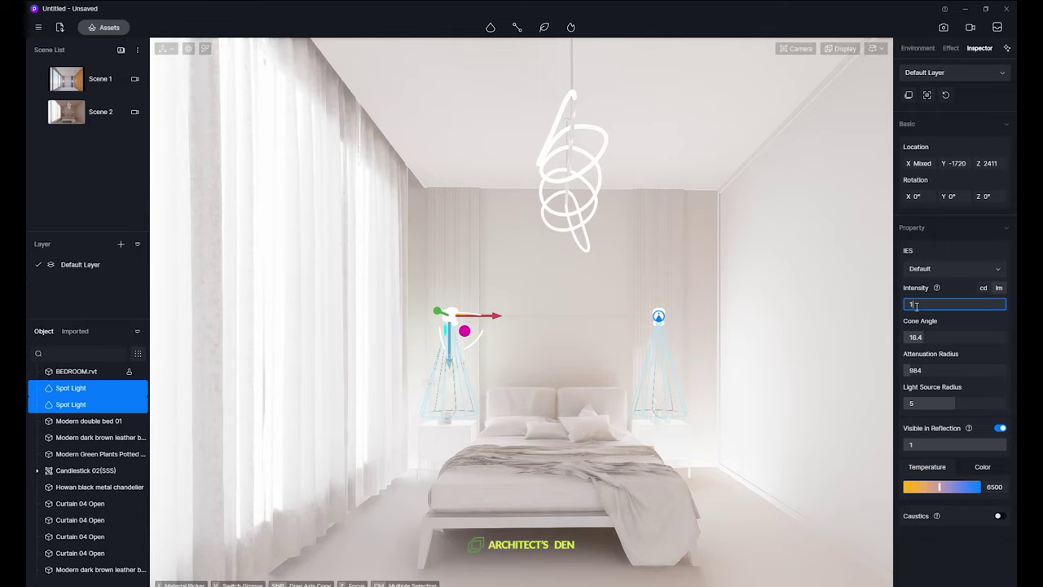
key("Return")
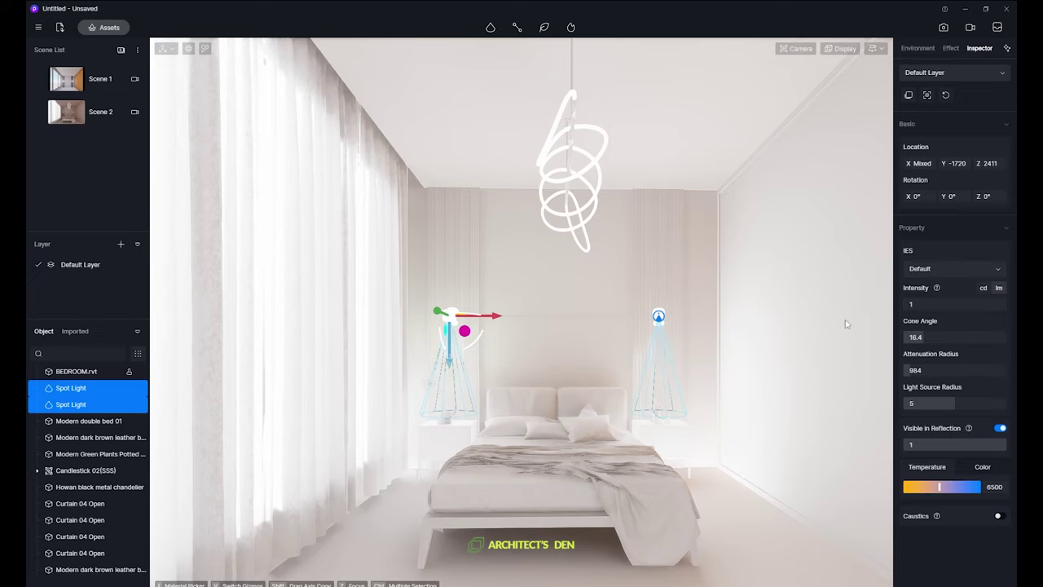
Apply the IES 05 profile to both spotlights and warm their colour temperature to about 3600.
left_click(936, 272)
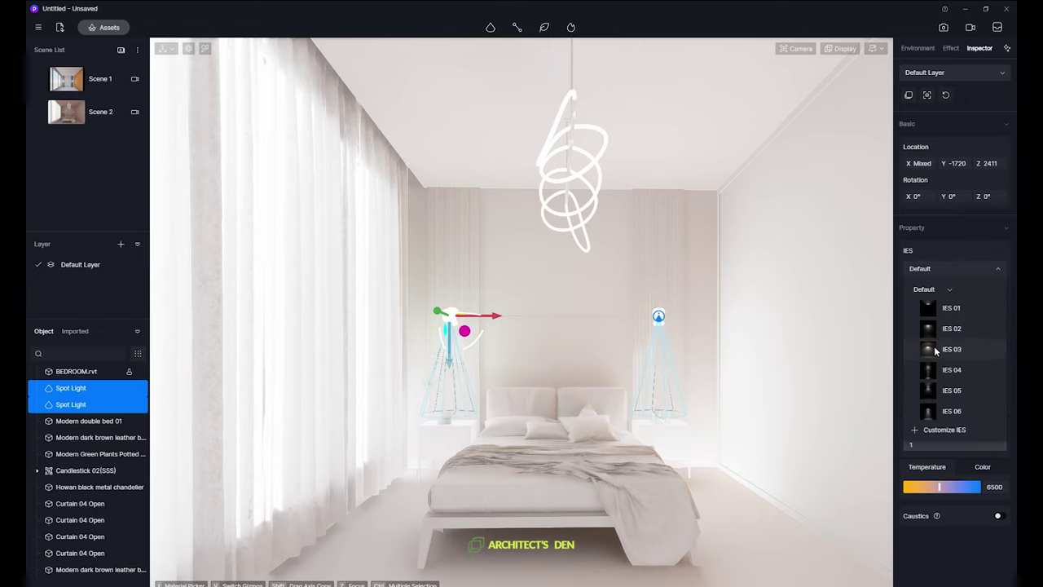
left_click(953, 390)
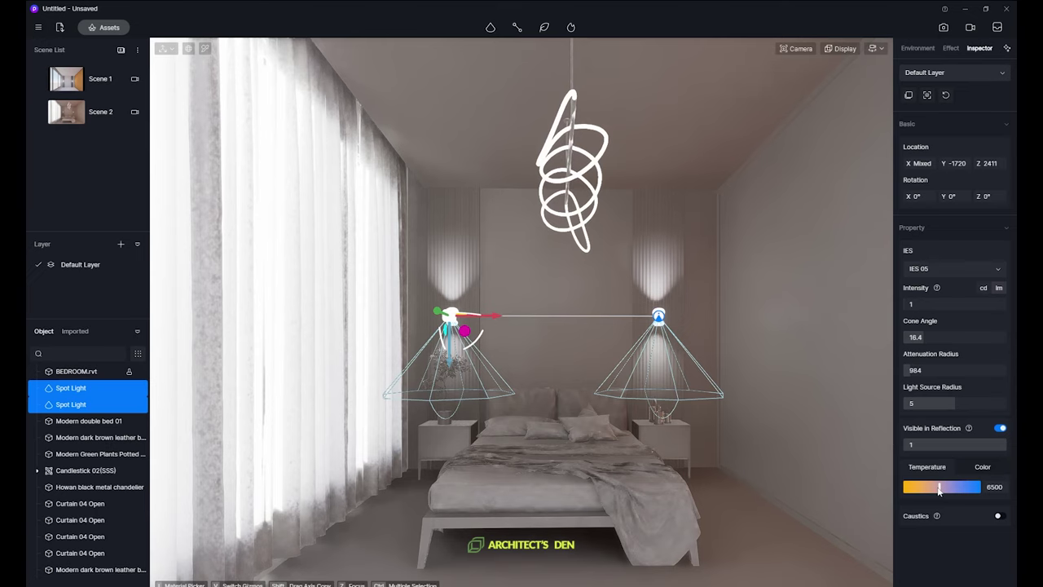
left_click_drag(926, 487, 924, 486)
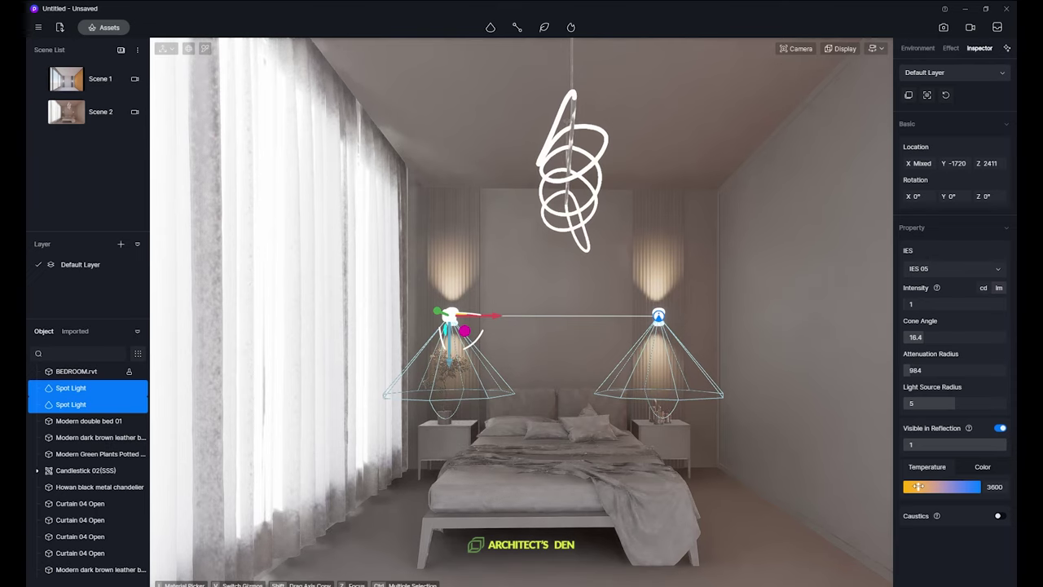
left_click(717, 499)
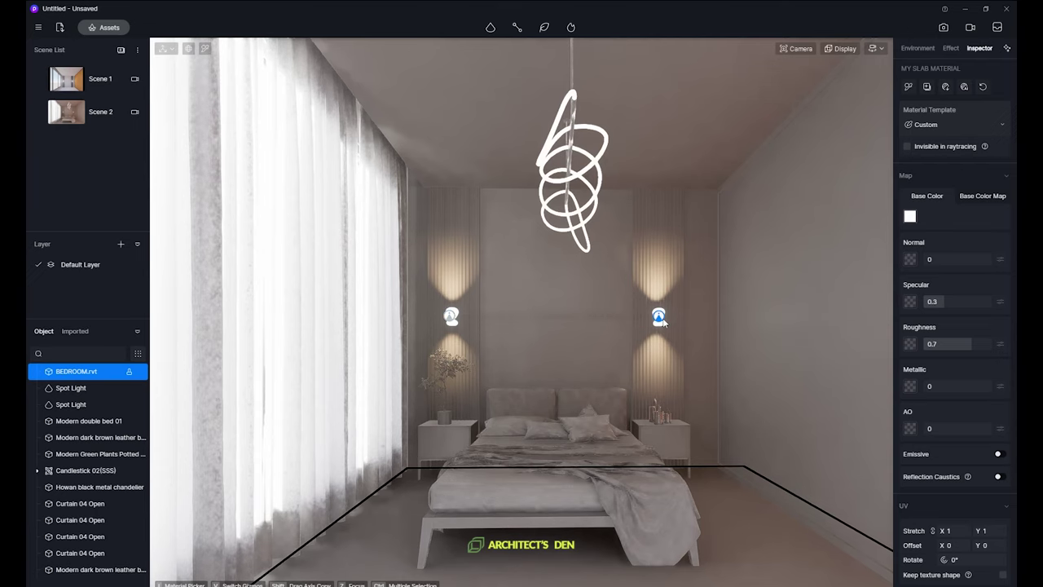
key("v")
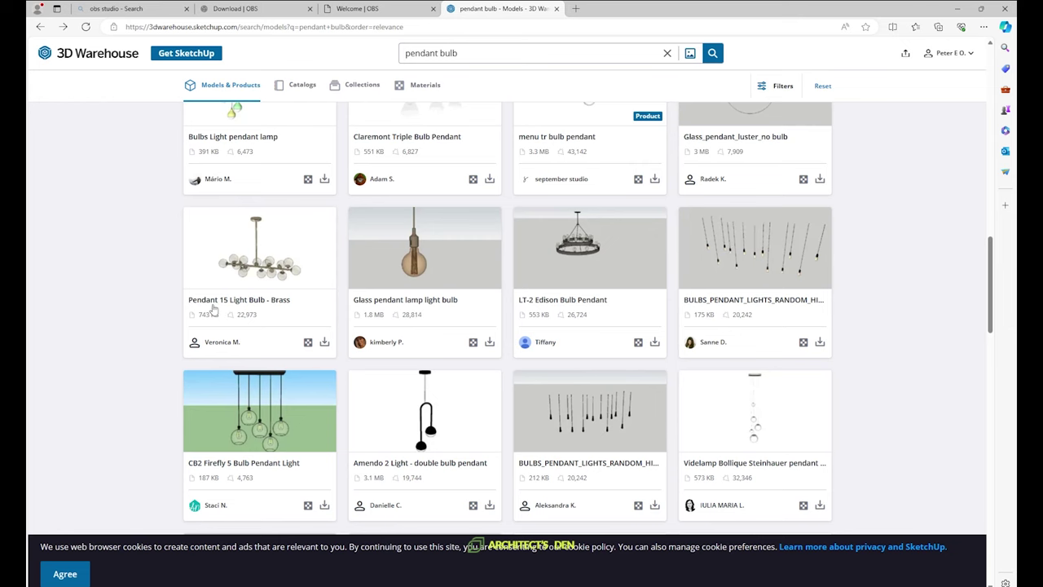
Switch from 3D Warehouse back to D5 Render, leave image rendering mode and try importing a model from the Downloads folder.
left_click(961, 10)
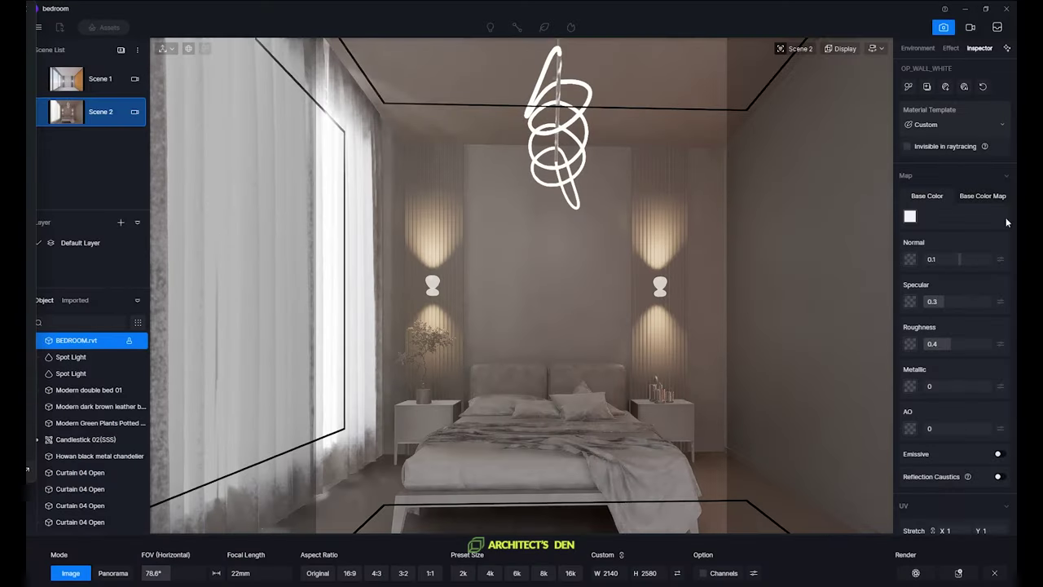
left_click(945, 29)
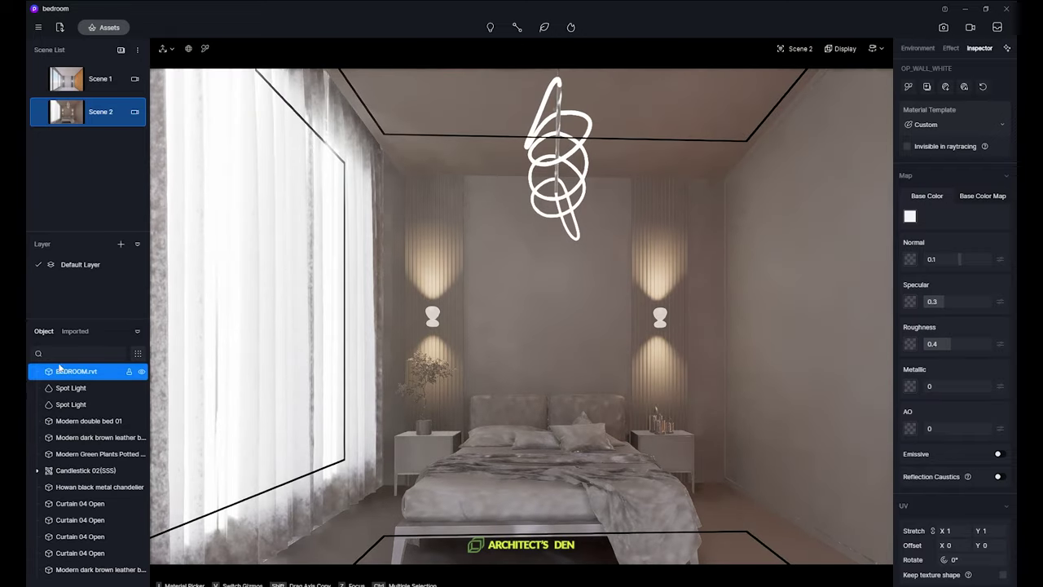
left_click(59, 28)
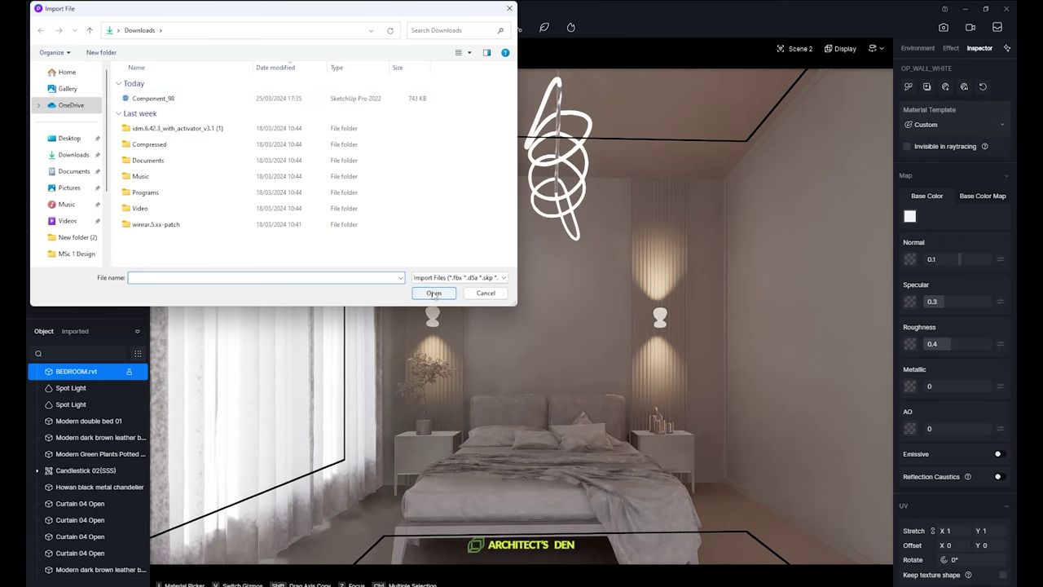
left_click(486, 294)
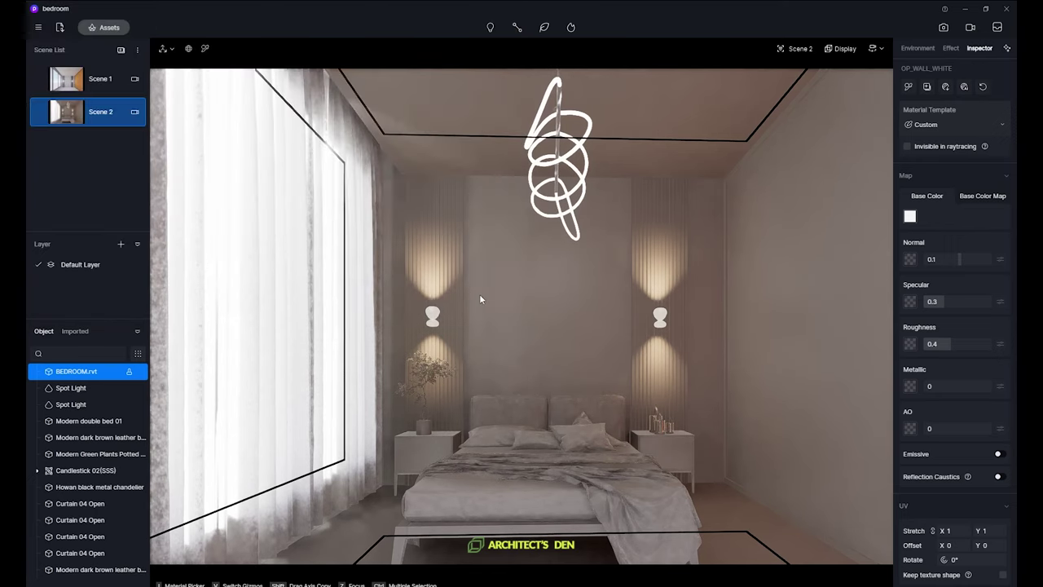
Place the imported Component_98.skp chandelier beside the bed and rotate it to Y 90°.
left_click(73, 331)
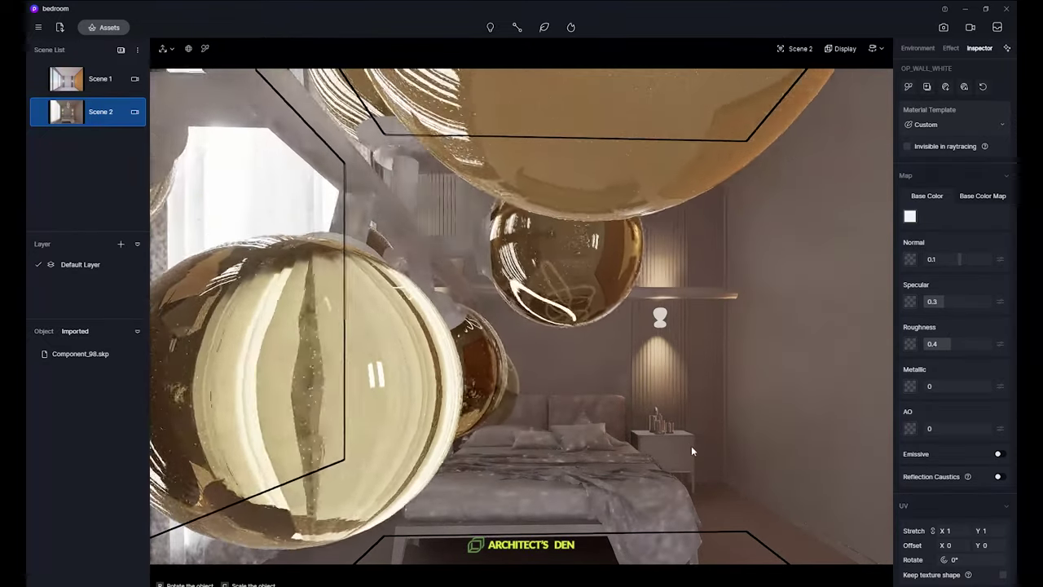
left_click(692, 452)
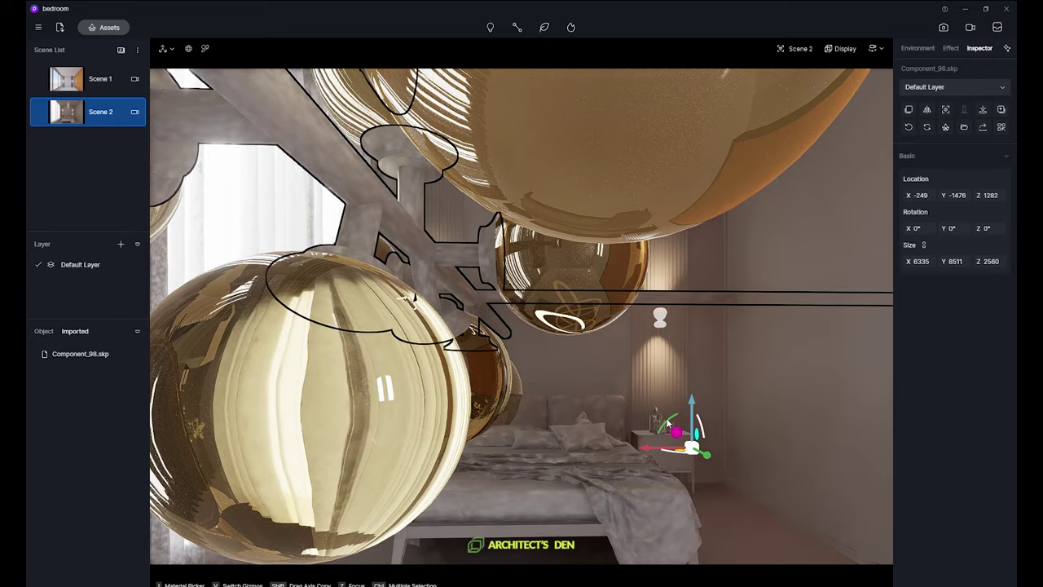
left_click_drag(669, 424, 649, 492)
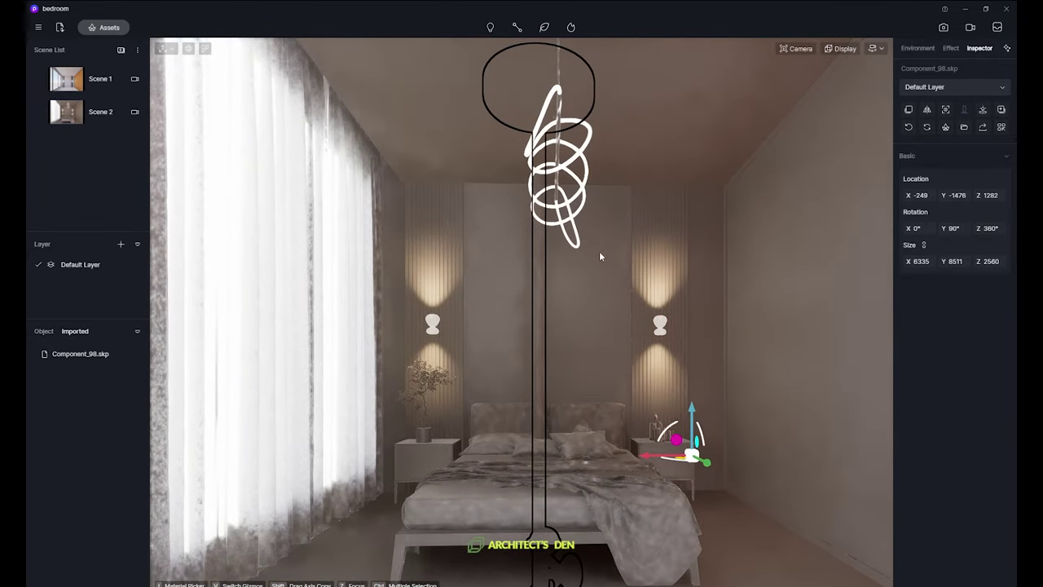
Delete the black metal ring chandelier hanging above the bed.
left_click(578, 245)
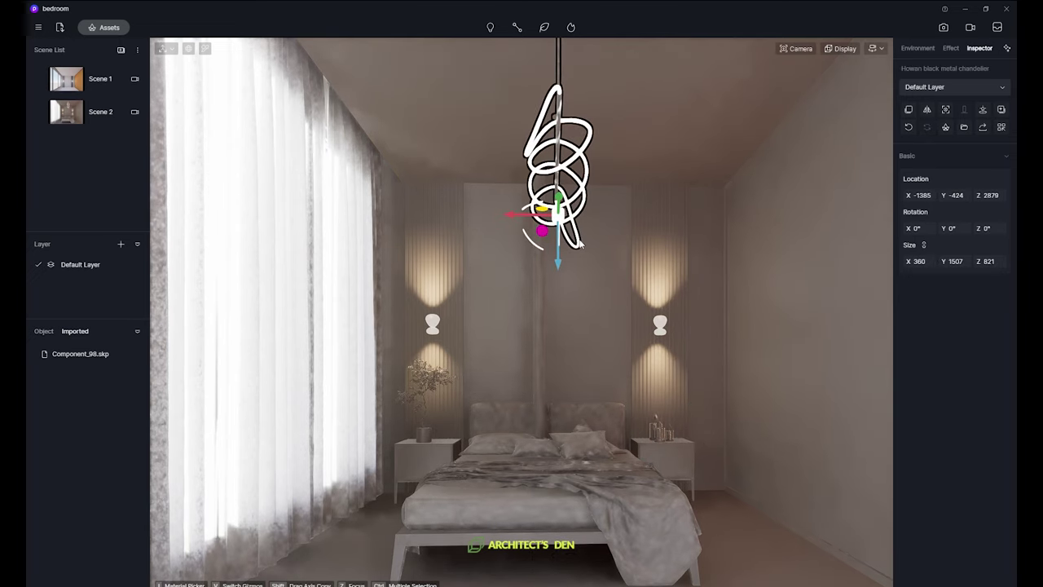
key("Delete")
key("ctrl+z")
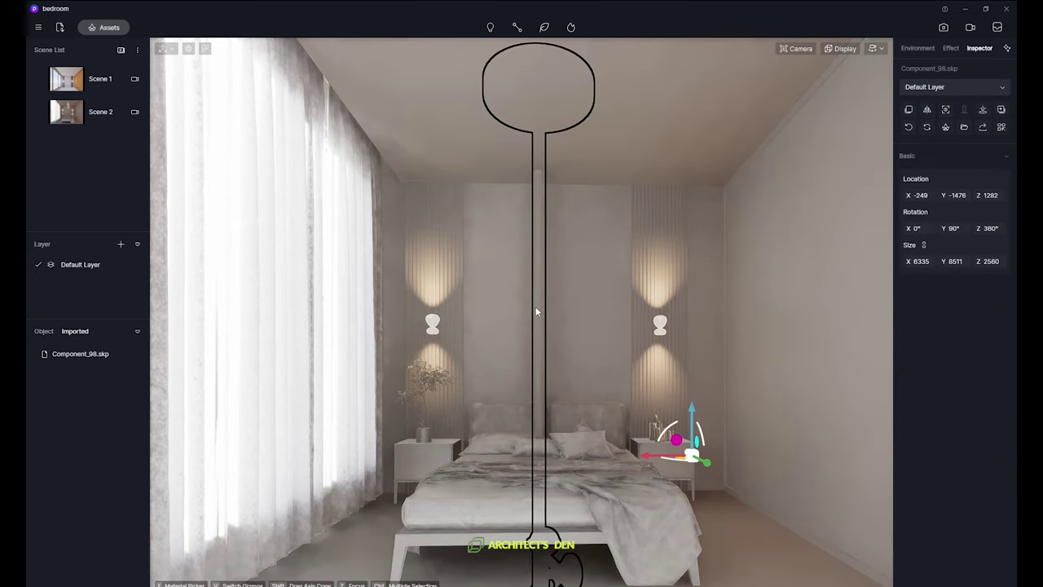
Scale the Component_98.skp chandelier proportionally to an X size of 1500.
left_click(923, 261)
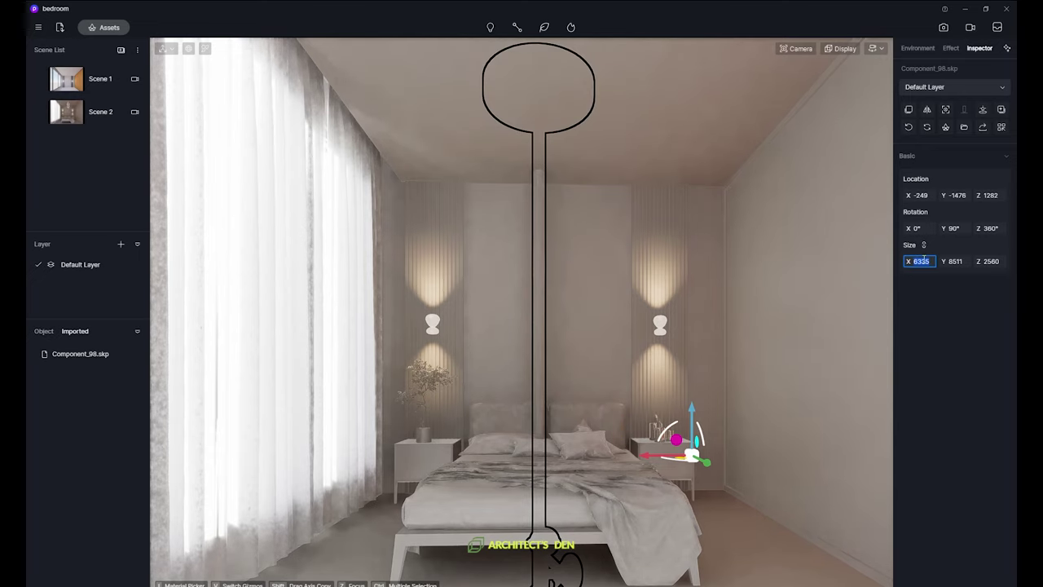
type("1500")
key("Return")
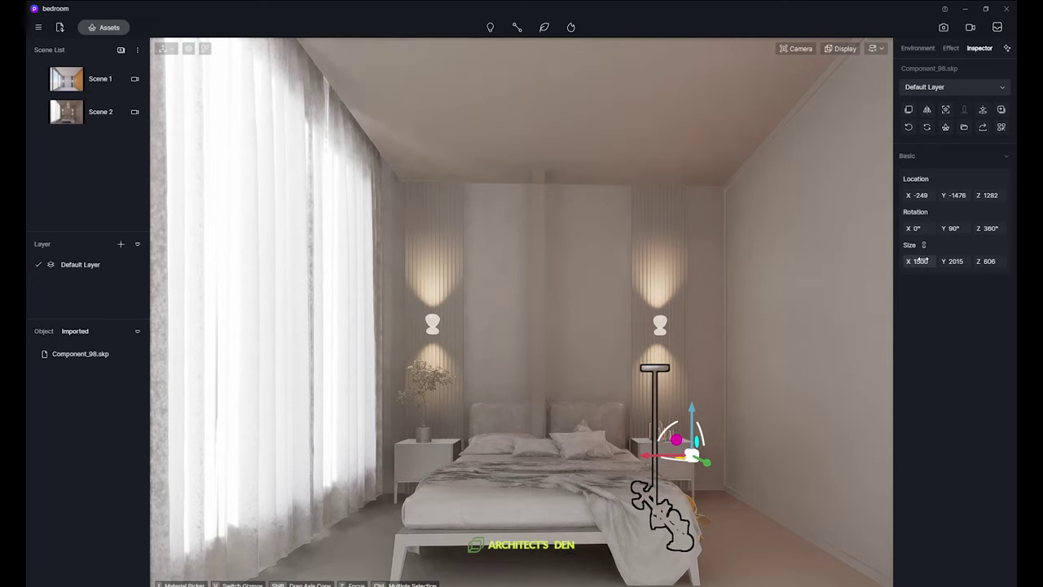
Raise the globe chandelier to Z 2958, centre it over the bed, rotate it to span the room's width and reduce its size.
left_click_drag(692, 413, 690, 196)
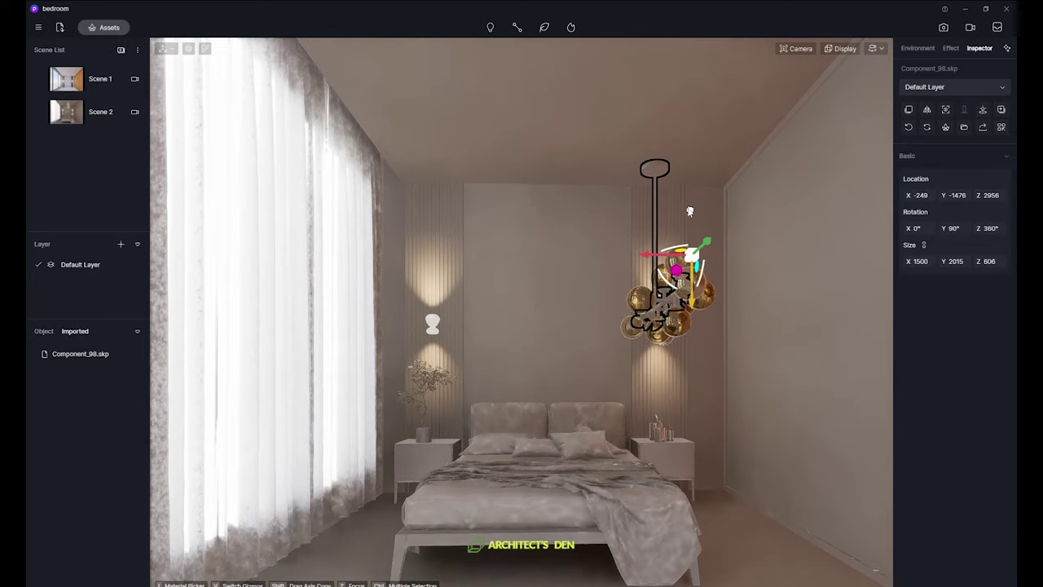
left_click_drag(656, 242, 522, 252)
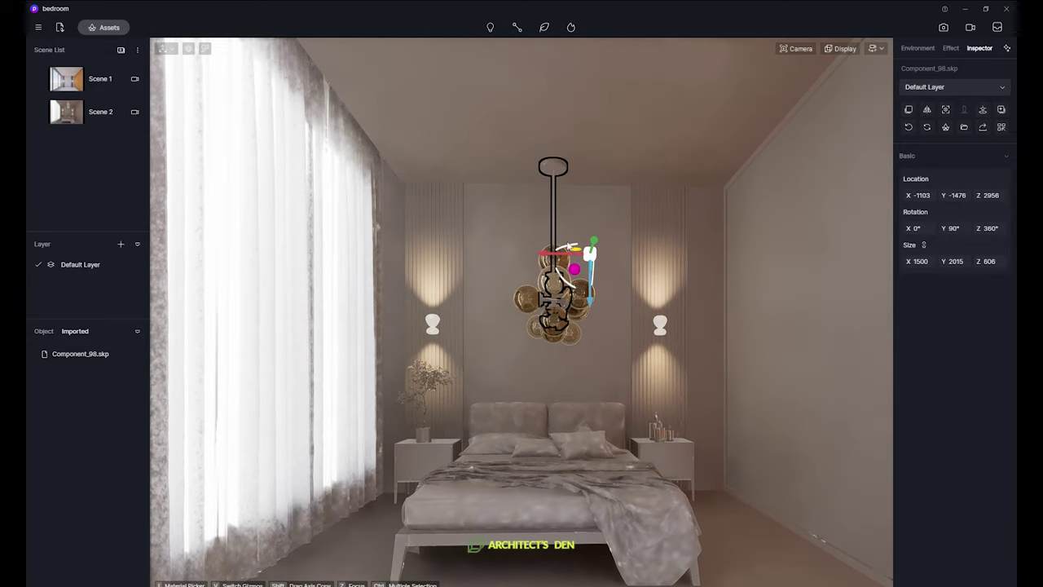
left_click_drag(593, 241, 601, 308)
left_click_drag(568, 228, 619, 229)
left_click_drag(554, 237, 568, 204)
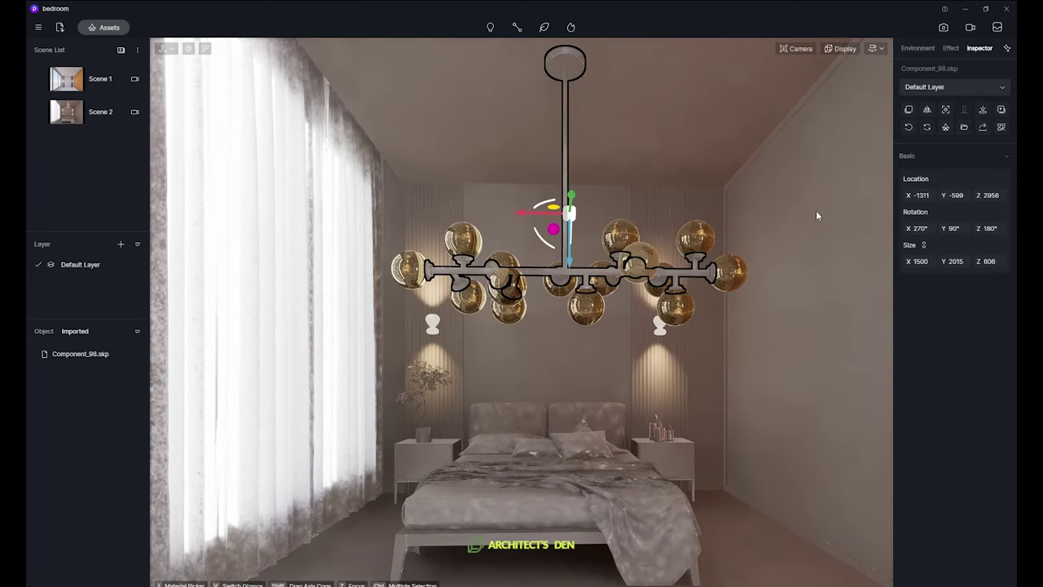
left_click(918, 261)
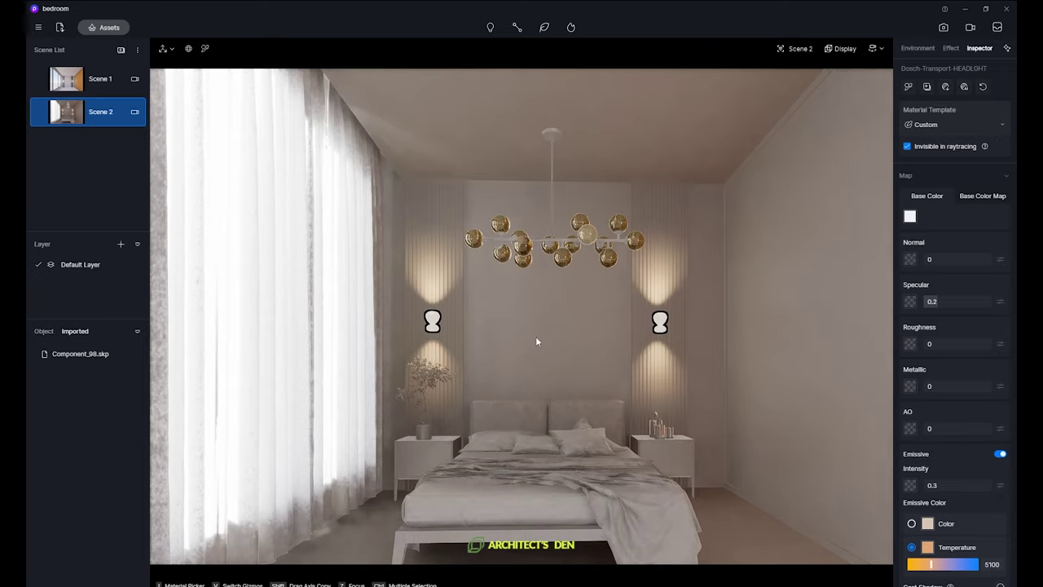
Bring up the d5.jpg reference image to compare its materials and chandelier with the scene, and move it off the viewport.
left_click_drag(26, 70, 587, 84)
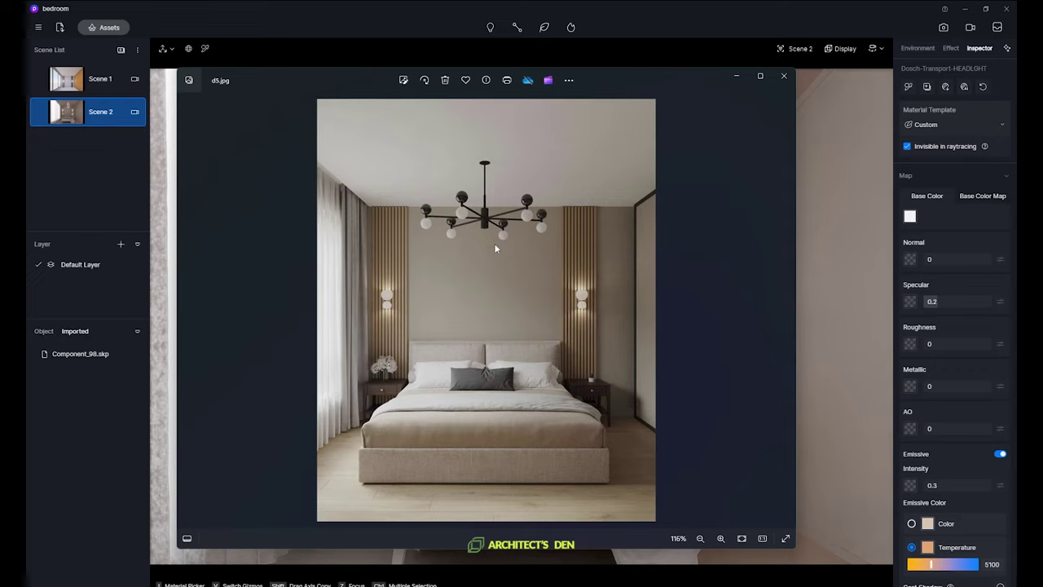
mouse_move(621, 76)
left_mouse_down()
mouse_move(394, 86)
mouse_move(603, 91)
mouse_move(606, 80)
left_mouse_up()
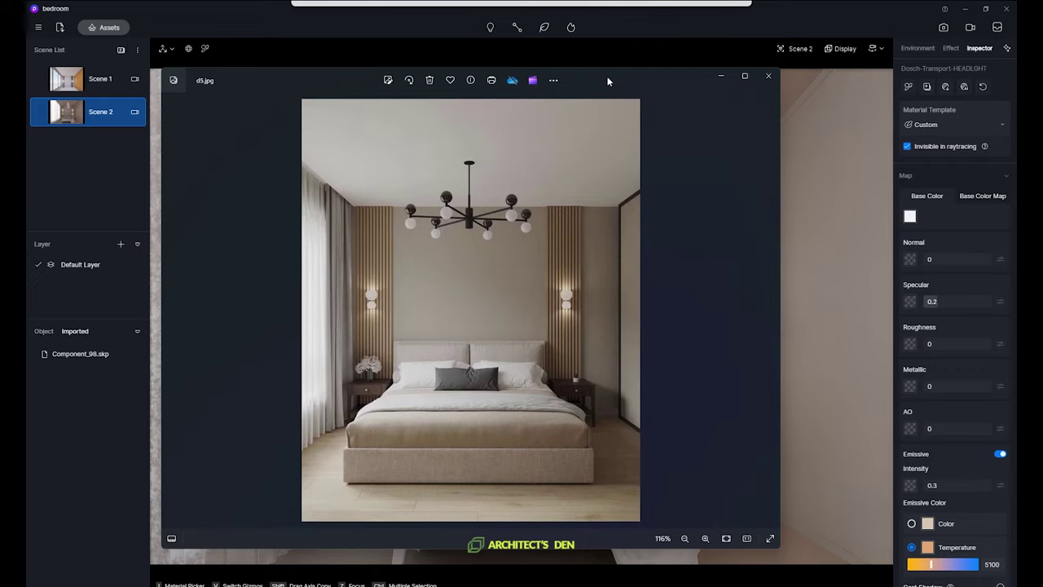
left_click_drag(607, 80, 0, 49)
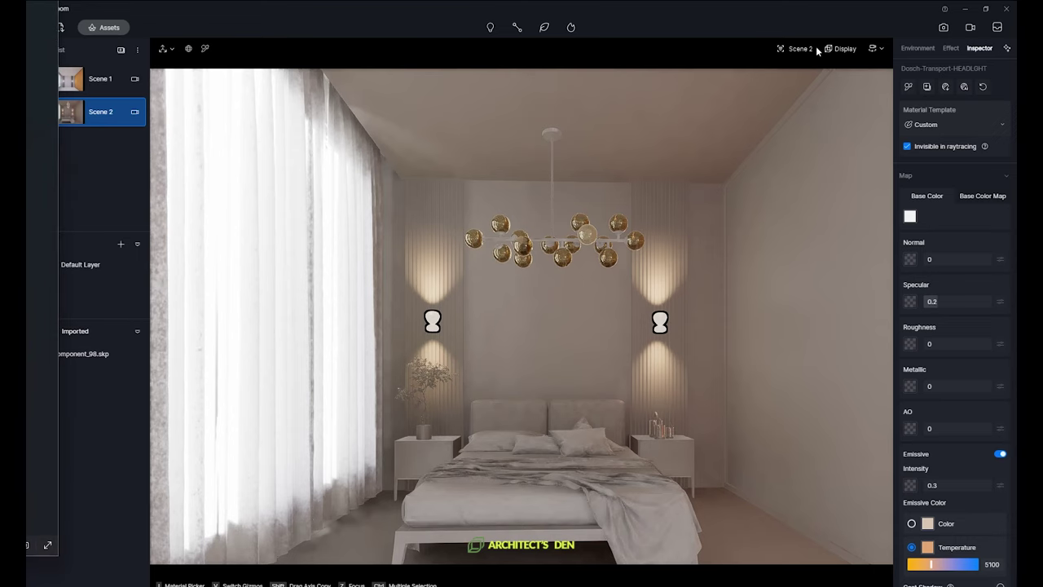
Switch the viewport display mode from the white clay view to Lit with Precise realtime quality.
left_click(850, 50)
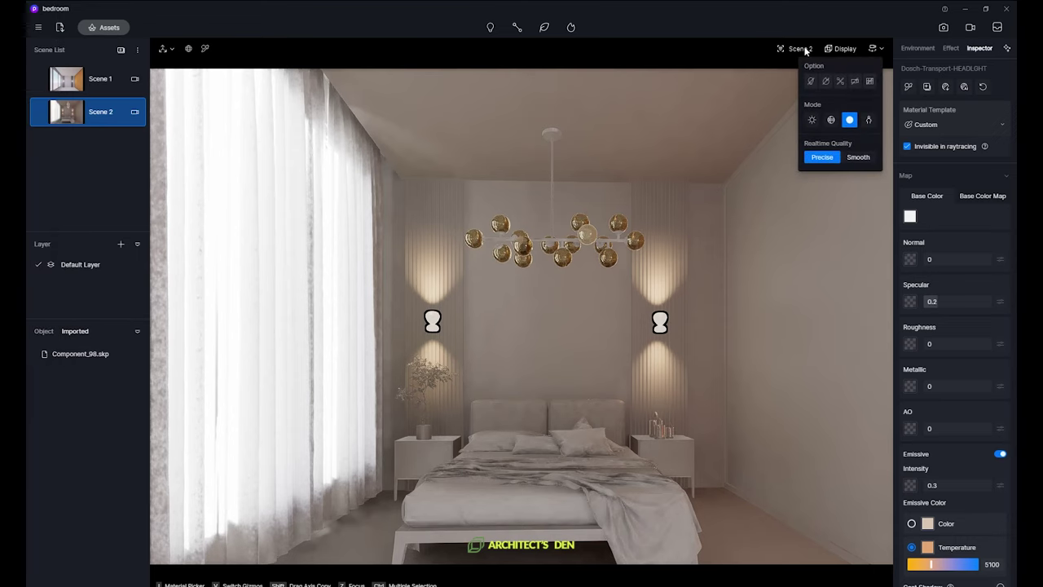
left_click(806, 50)
left_click(841, 48)
left_click(813, 120)
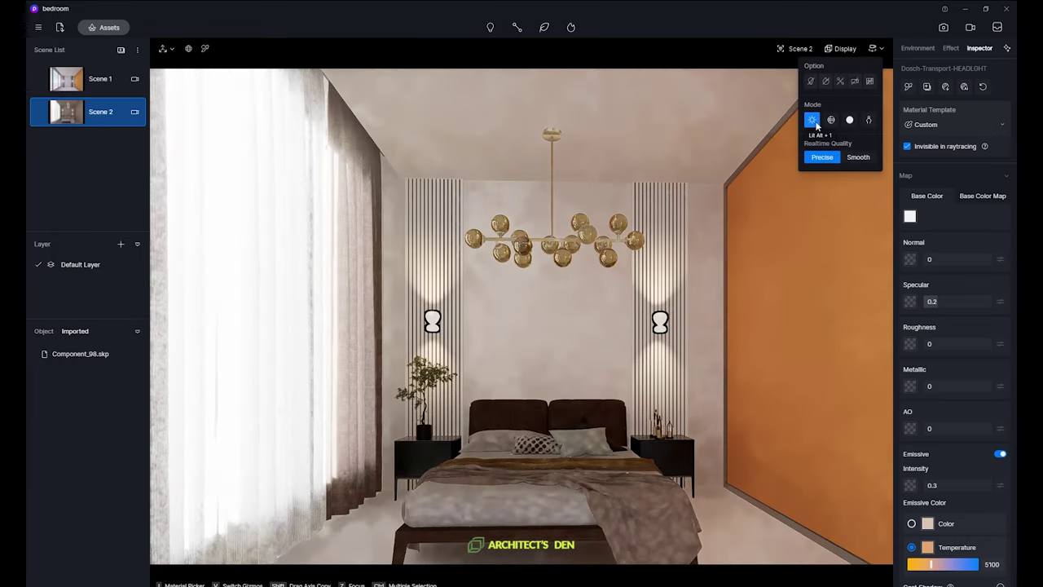
left_click(672, 258)
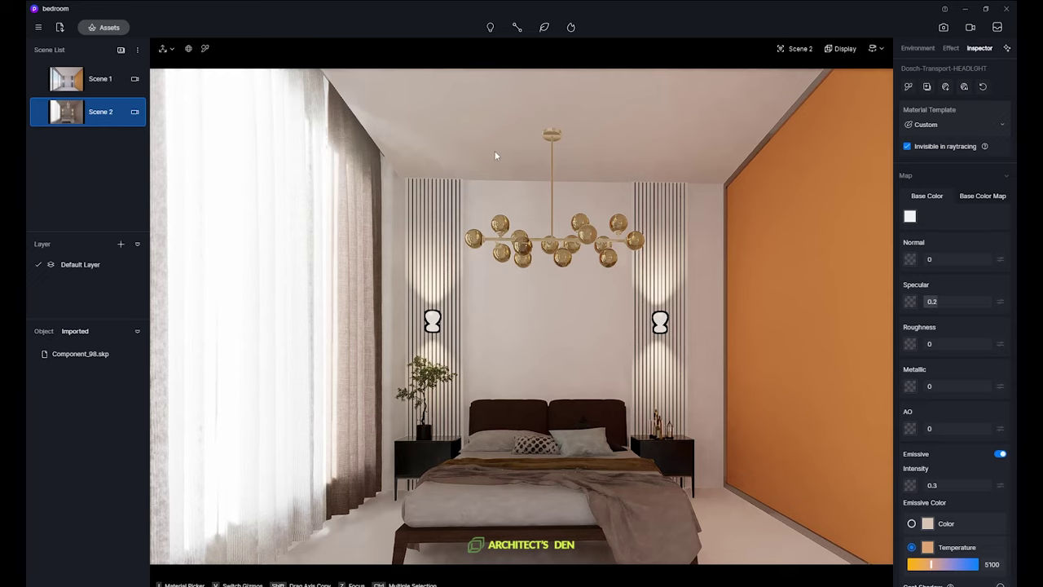
Select the ceiling material and search the online material library for "white wall paint".
left_click(435, 158)
key("m")
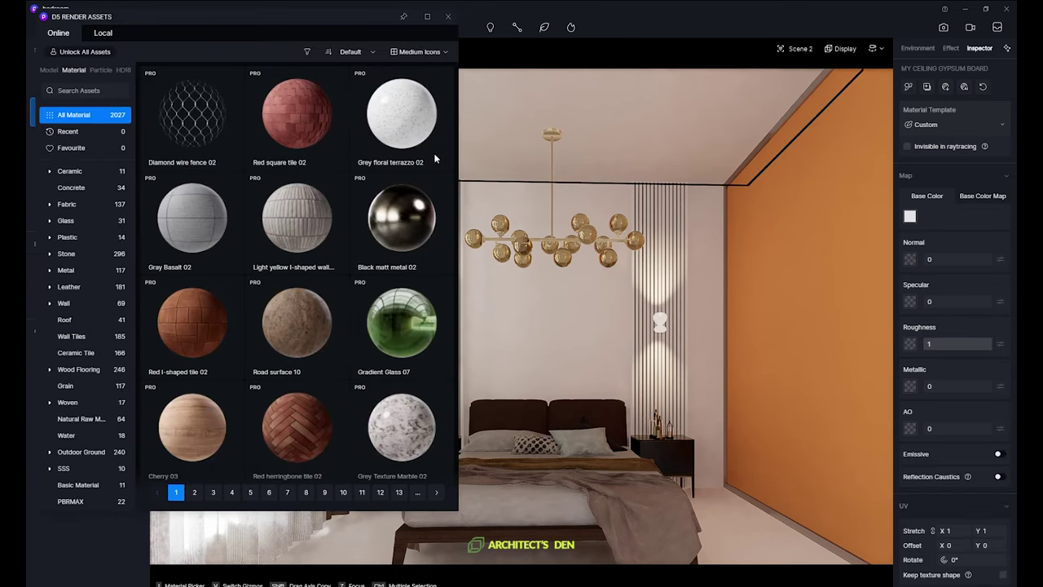
left_click(426, 17)
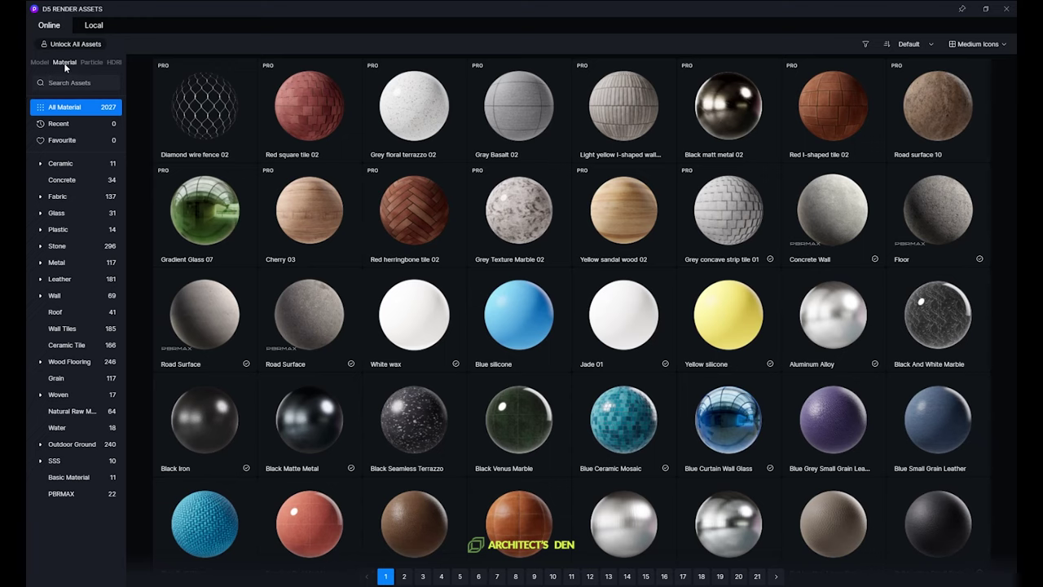
left_click(79, 85)
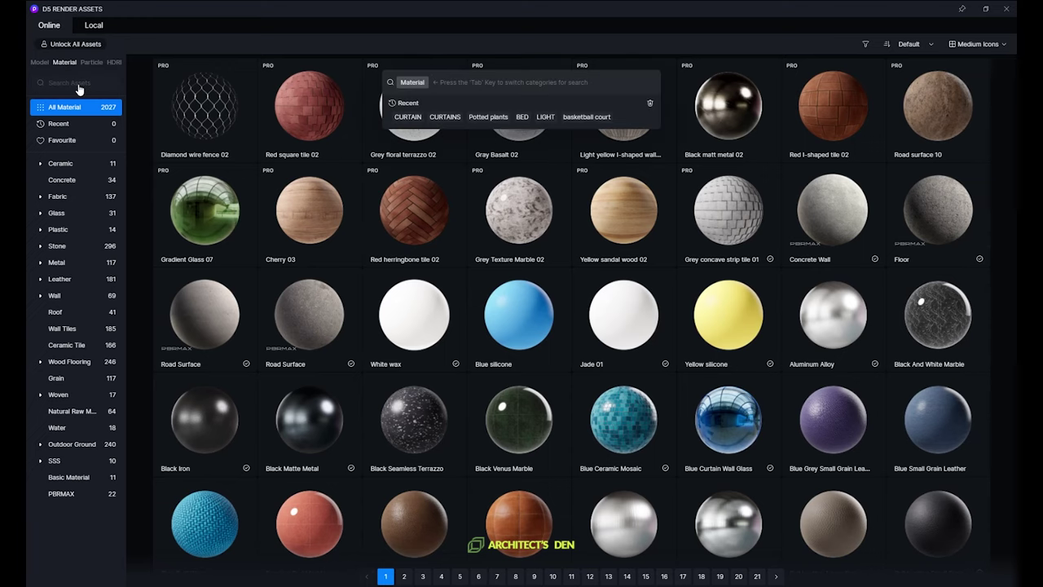
type("w")
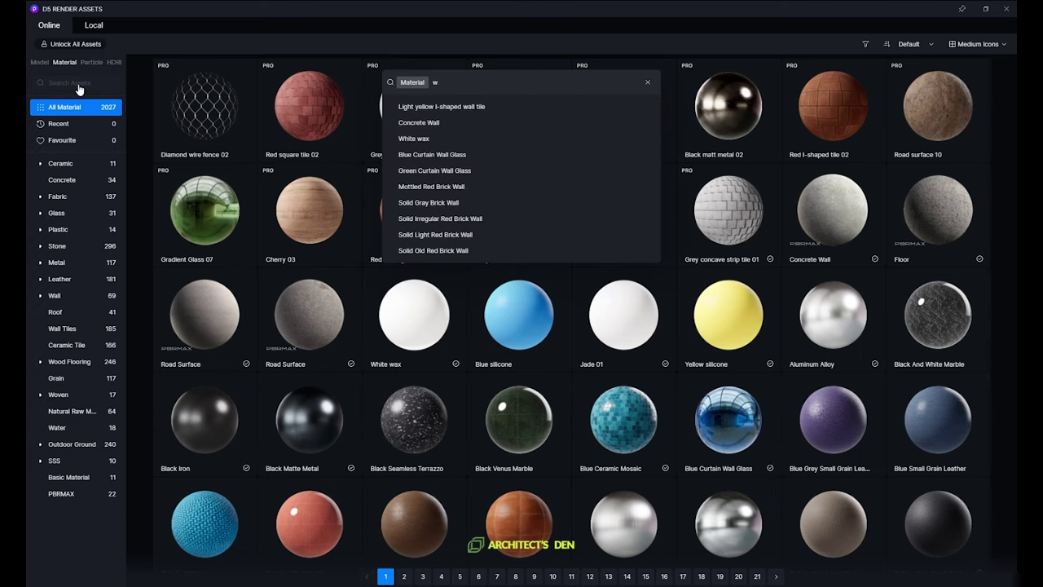
type("ahite")
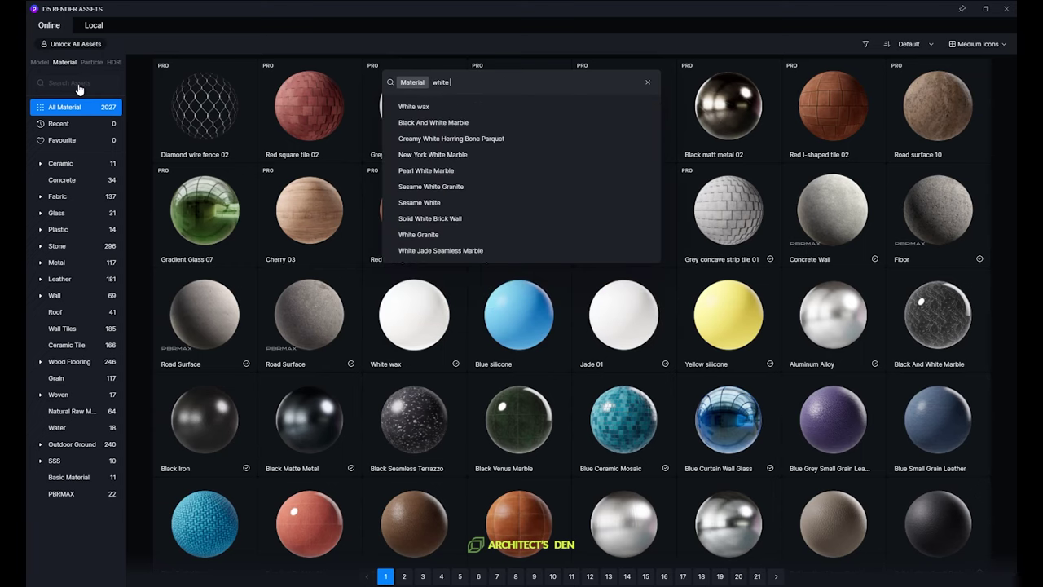
type(" wall pain")
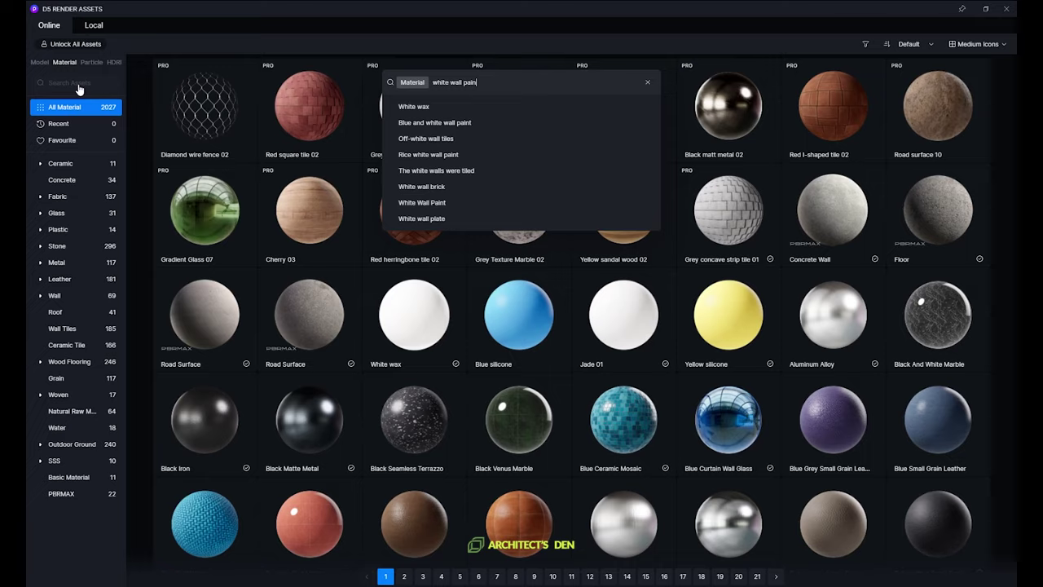
type("t")
key("Return")
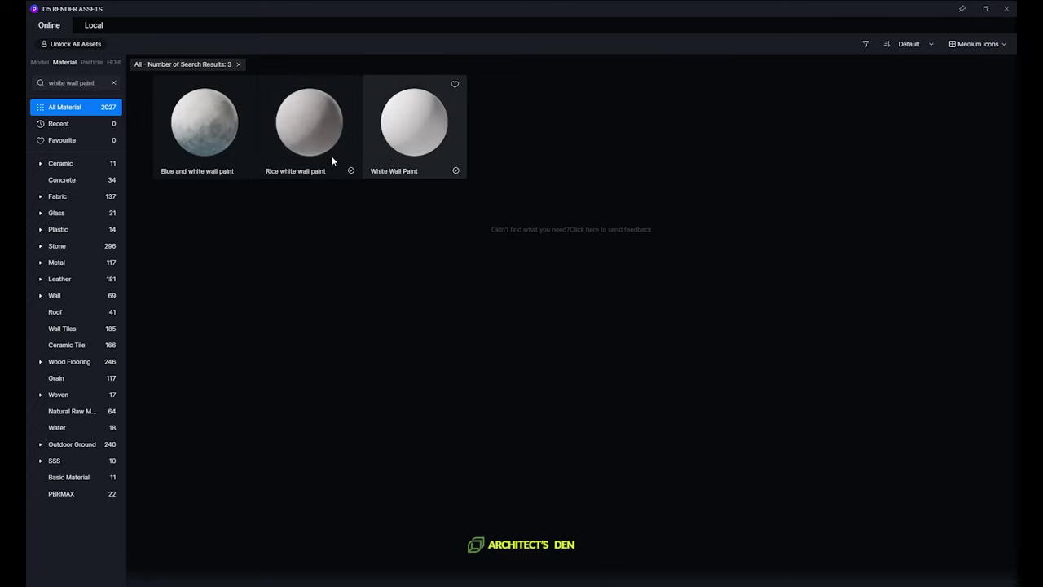
Apply the White Wall Paint material to the ceiling, the orange side wall and the wall behind the bed, and move the asset library away.
left_click(404, 156)
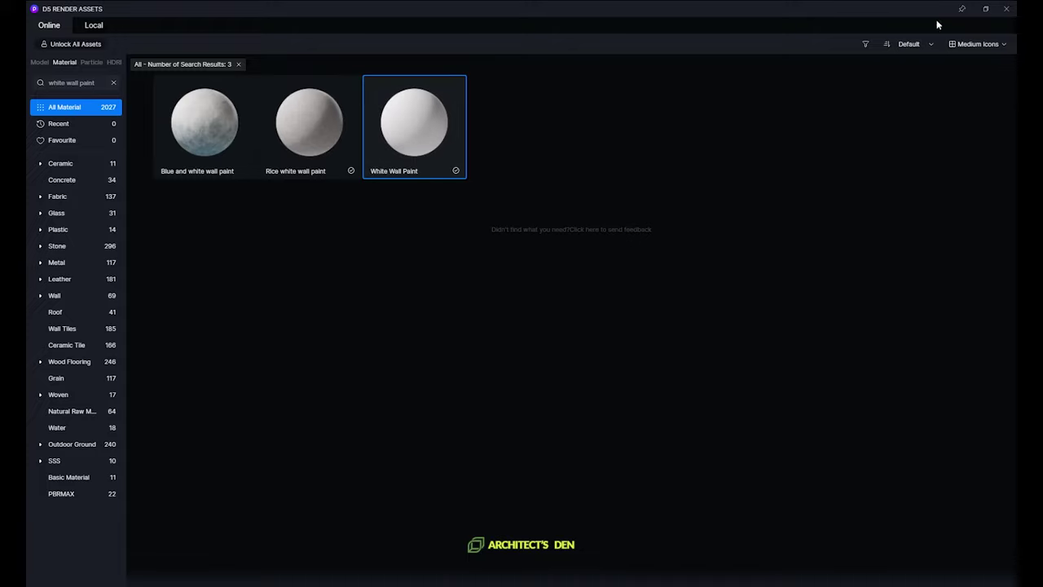
left_click(985, 9)
mouse_move(401, 135)
left_mouse_down()
mouse_move(598, 257)
mouse_move(556, 106)
mouse_move(607, 99)
mouse_move(624, 166)
mouse_move(635, 123)
mouse_move(652, 114)
mouse_move(610, 121)
mouse_move(622, 124)
mouse_move(565, 220)
left_mouse_up()
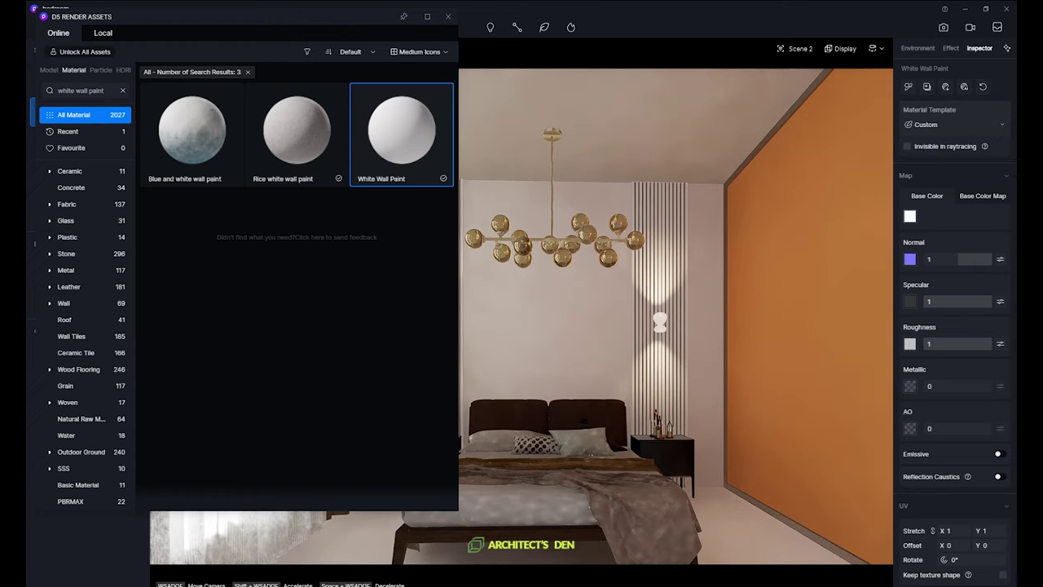
left_click_drag(0, 88, 0, 36)
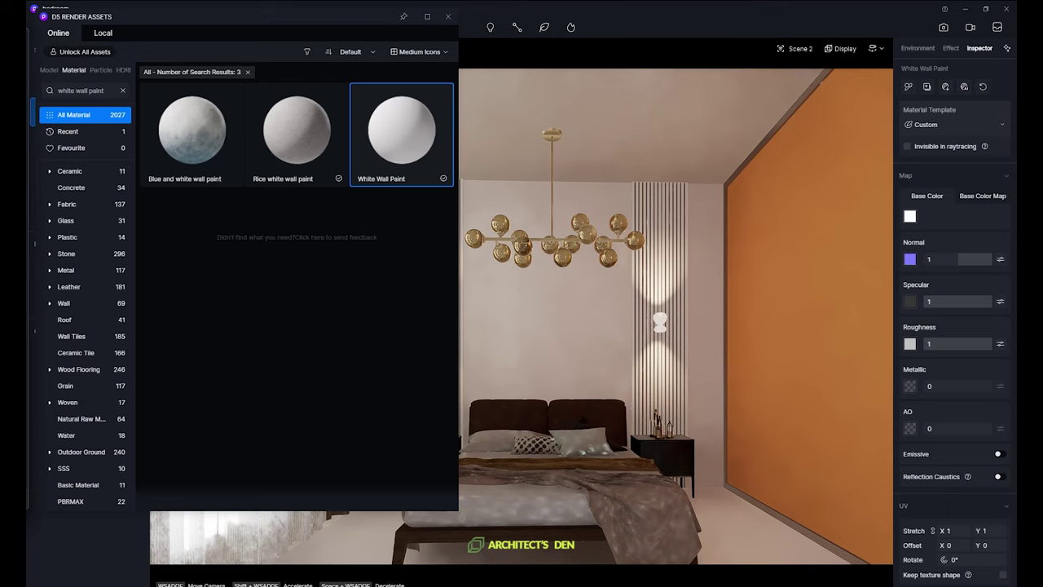
mouse_move(572, 293)
left_mouse_down()
mouse_move(551, 324)
mouse_move(627, 344)
mouse_move(808, 305)
mouse_move(780, 312)
mouse_move(798, 302)
mouse_move(759, 290)
mouse_move(793, 318)
mouse_move(744, 331)
mouse_move(751, 324)
left_mouse_up()
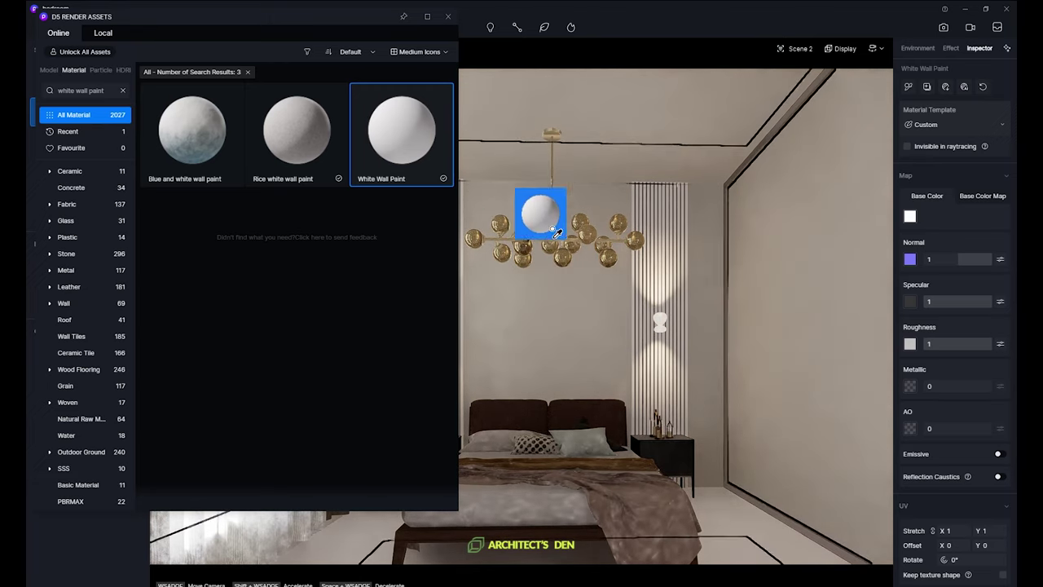
left_click_drag(537, 290, 535, 295)
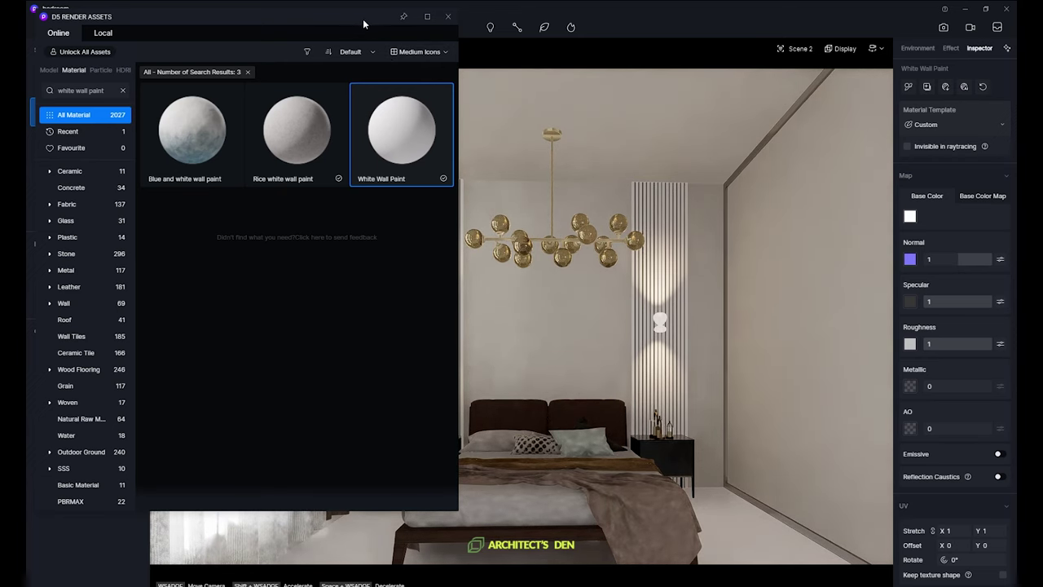
left_click_drag(362, 19, 0, 106)
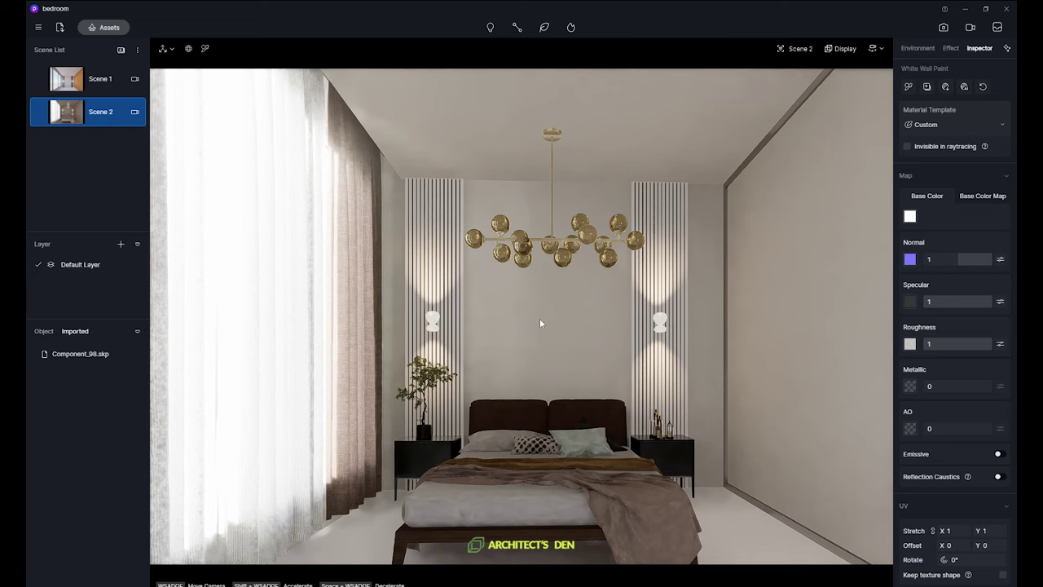
Try to sample a base color from the reference image for the White Wall Paint on the wall behind the bed.
key("i")
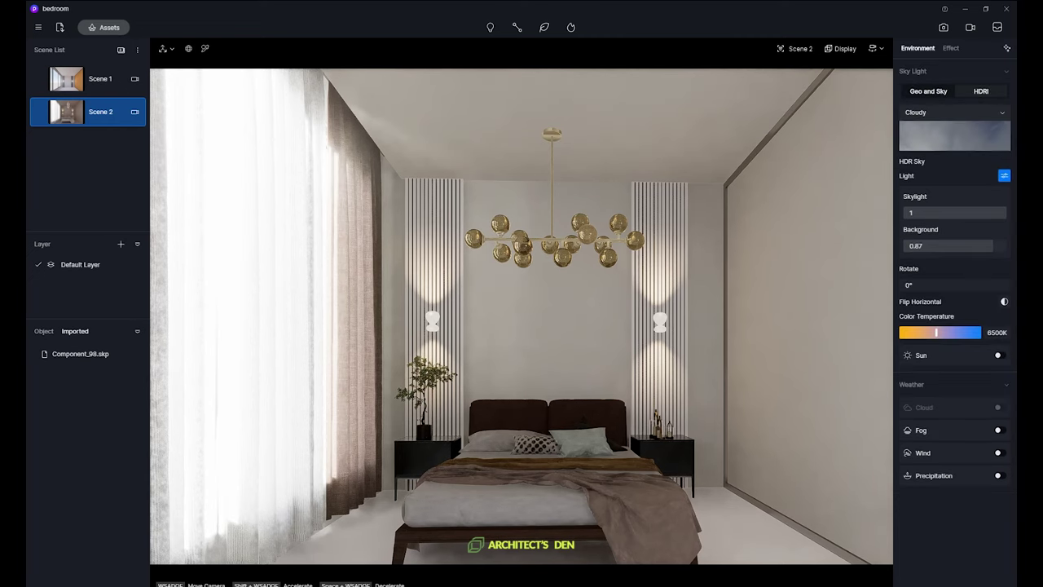
left_click(568, 295)
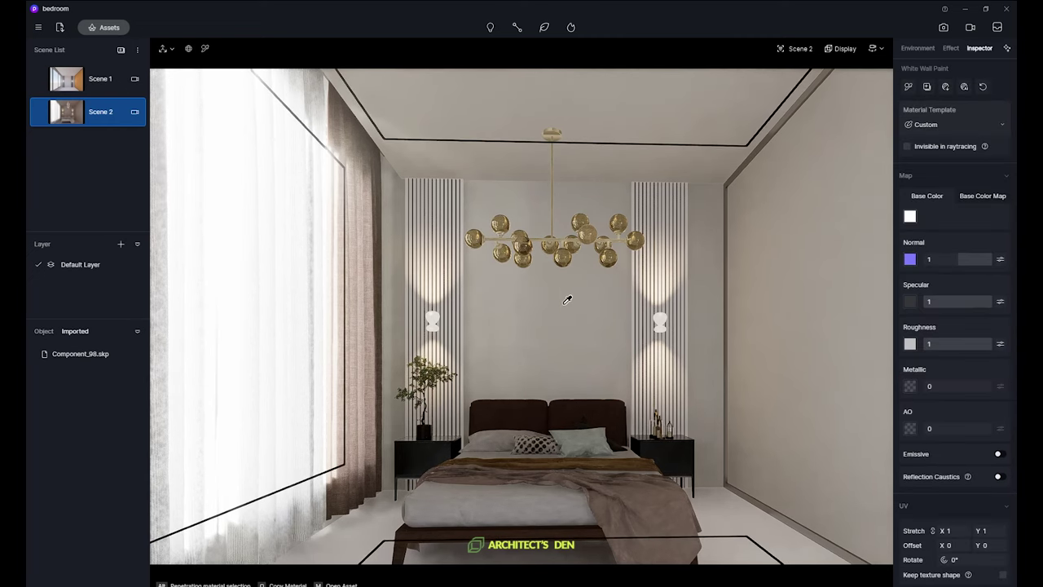
left_click(205, 49)
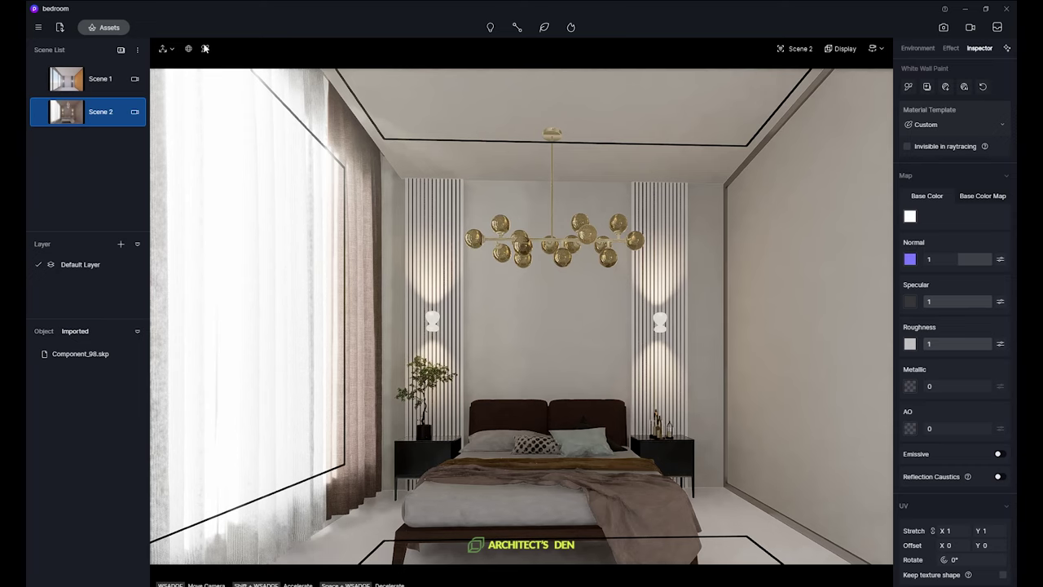
left_click(555, 302)
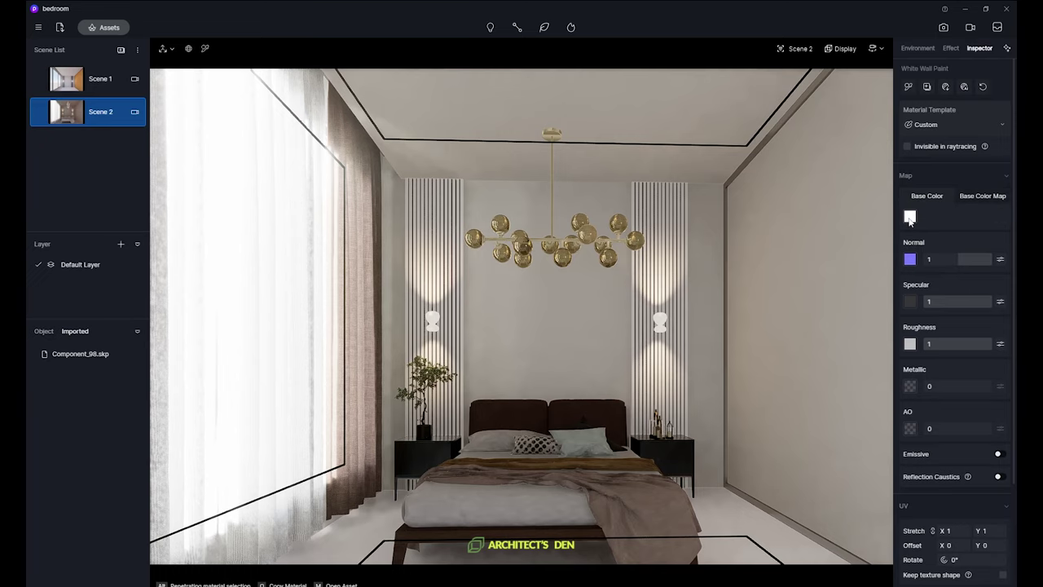
left_click(910, 219)
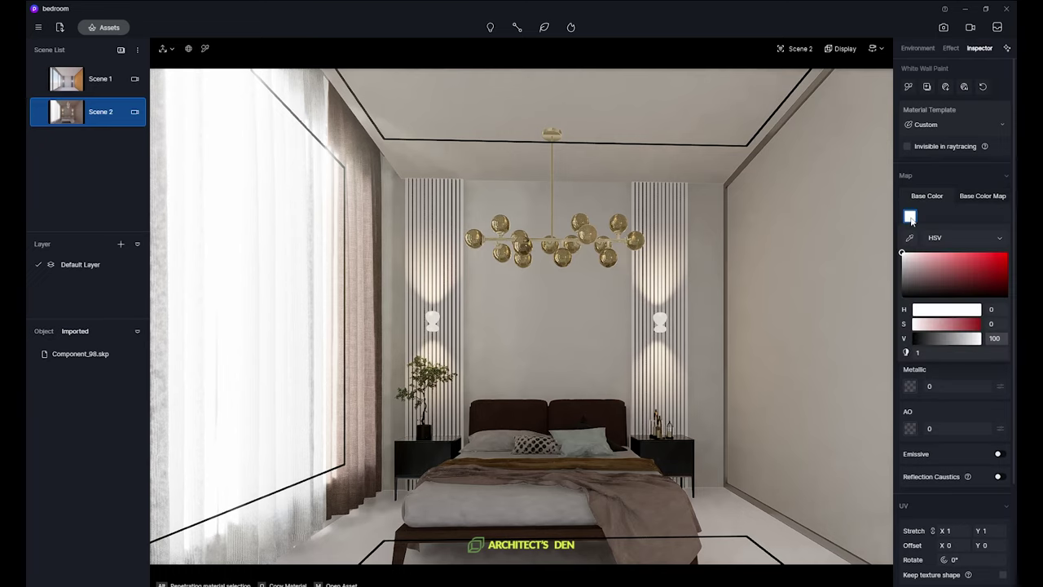
left_click(910, 239)
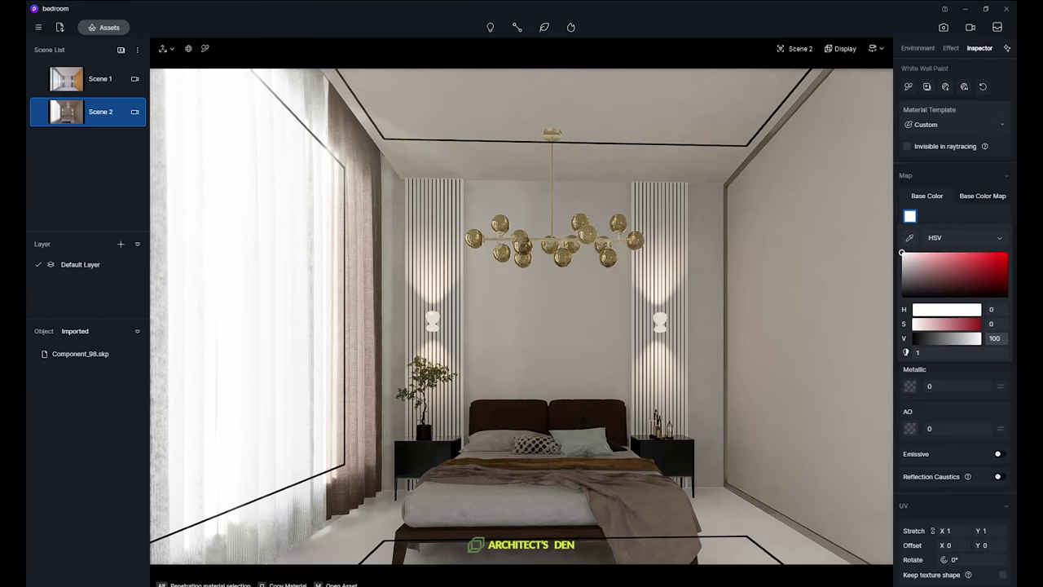
left_click_drag(28, 75, 416, 86)
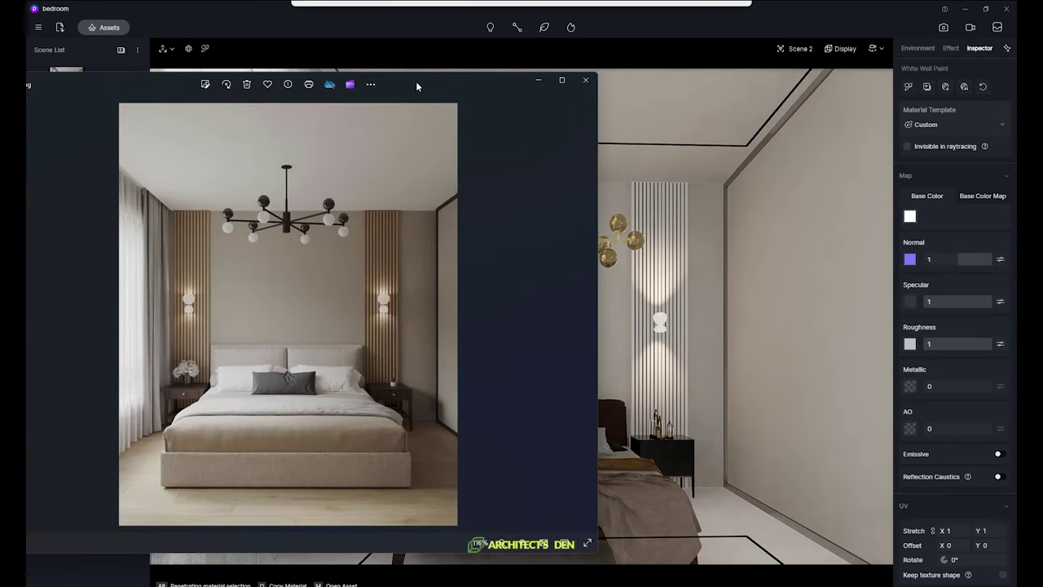
left_click(910, 217)
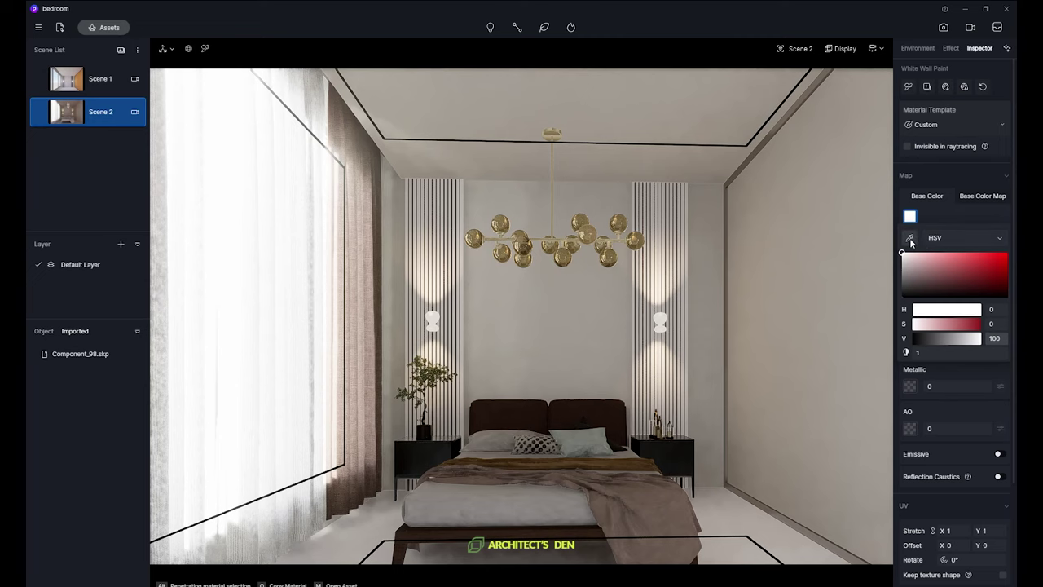
left_click(910, 239)
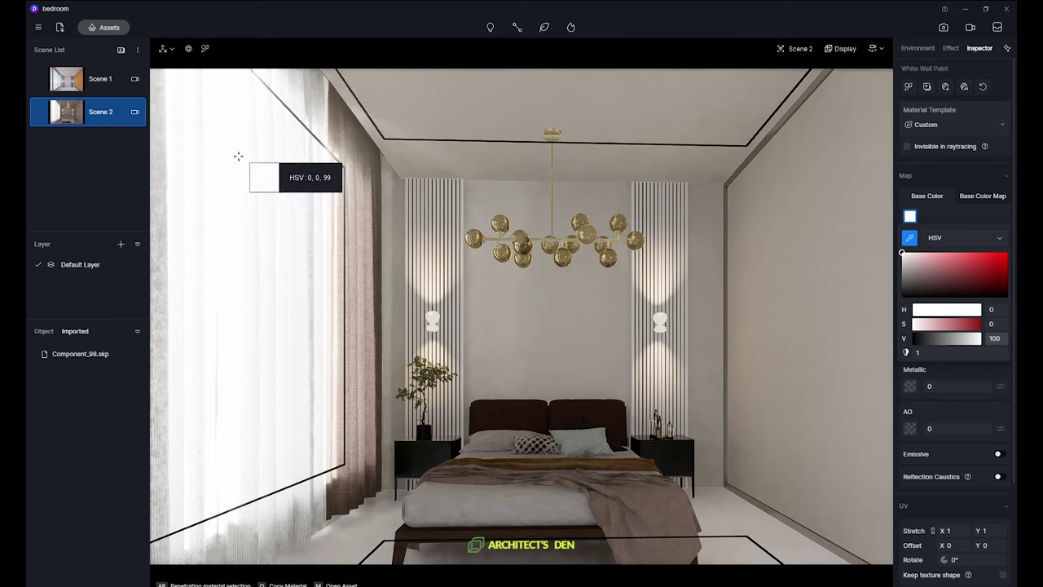
left_click(987, 12)
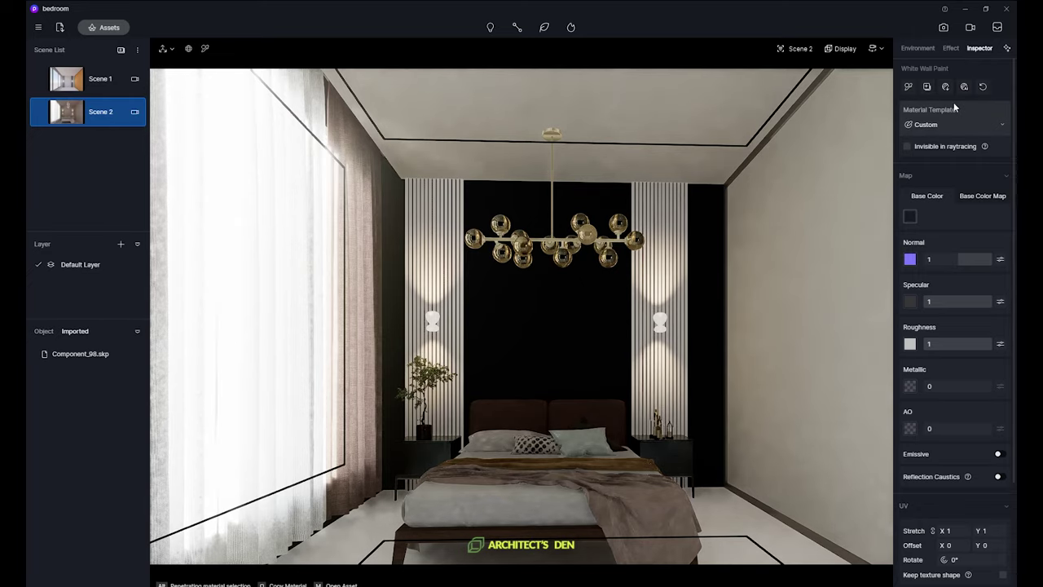
key("Escape")
Shrink the D5 Render window and arrange it beside the reference photo so both the photo's wall and the scene are visible.
left_click(985, 8)
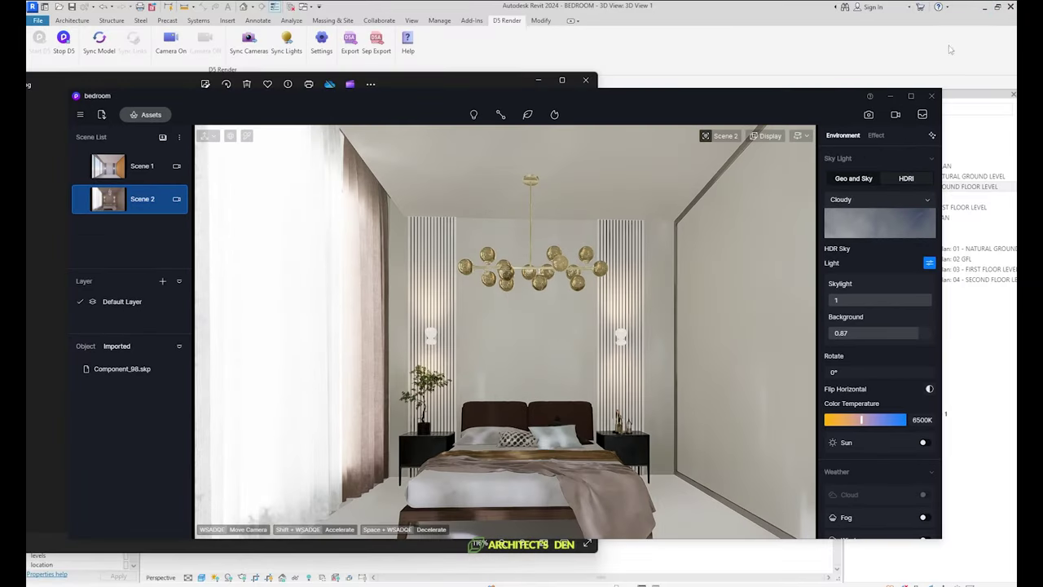
left_click_drag(634, 87, 683, 55)
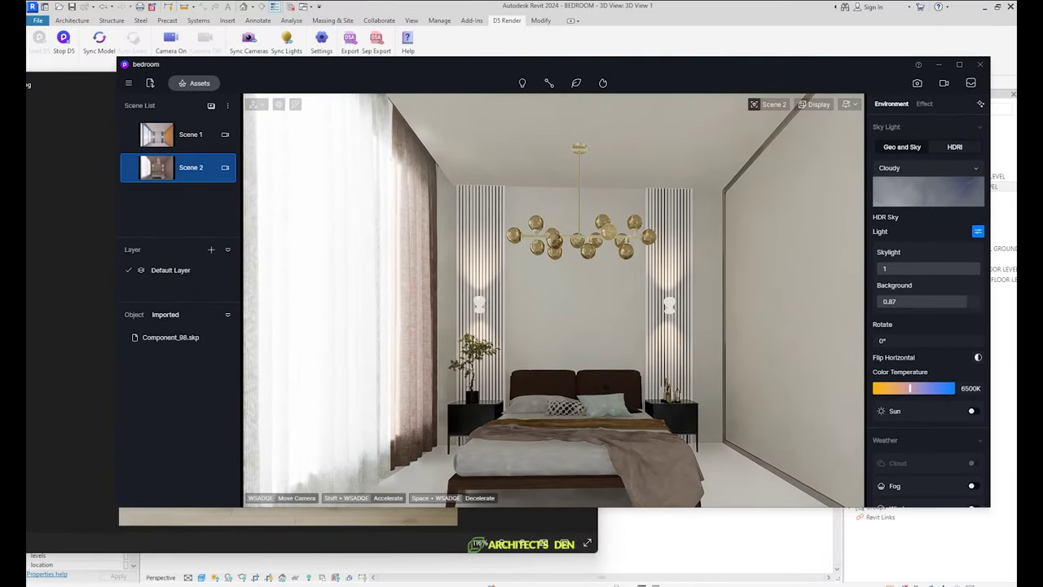
mouse_move(28, 84)
left_mouse_down()
mouse_move(174, 84)
mouse_move(28, 84)
left_mouse_up()
left_click(301, 524)
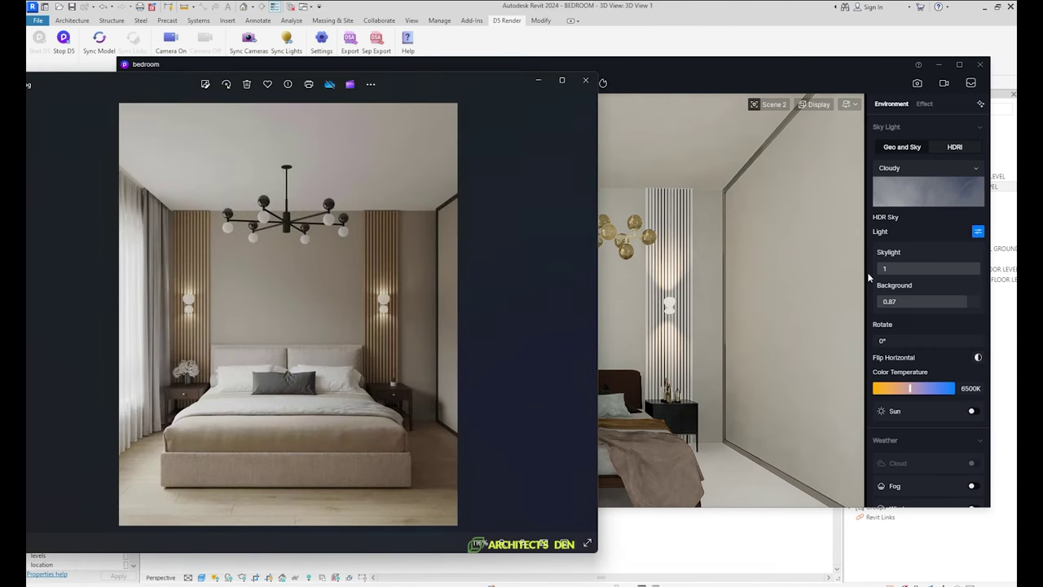
left_click(705, 301)
left_click(662, 293)
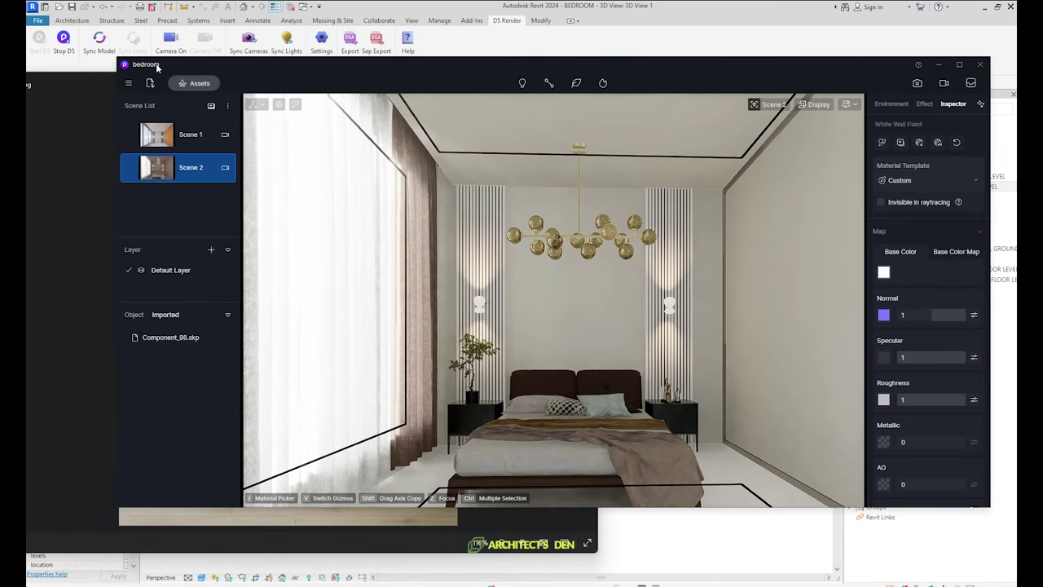
left_click_drag(115, 104, 368, 104)
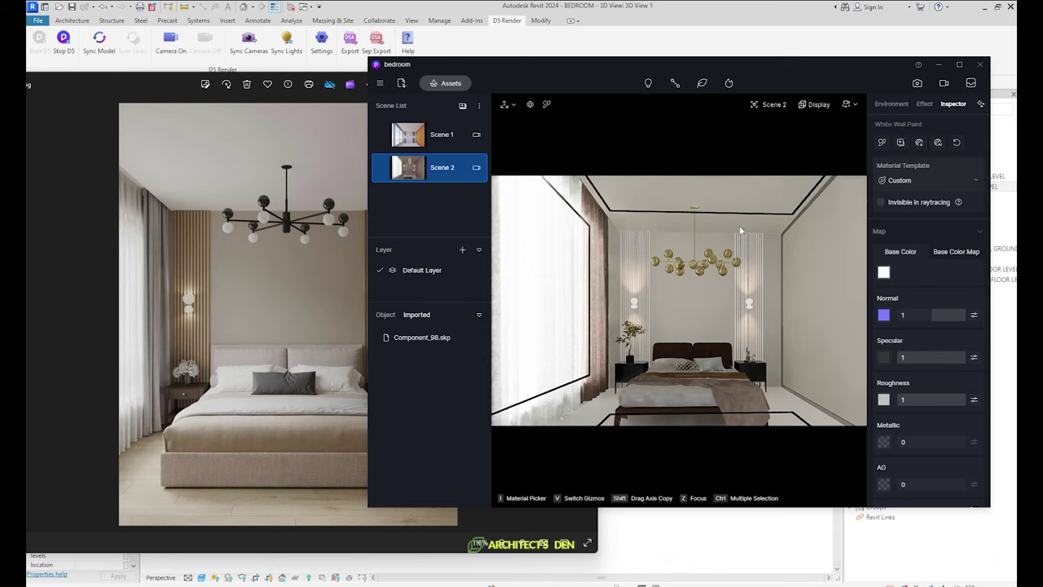
Sample the reference photo's back wall color (HSV 35, 11, 61) as the bed wall paint's base color, then maximize the render window.
left_click(545, 104)
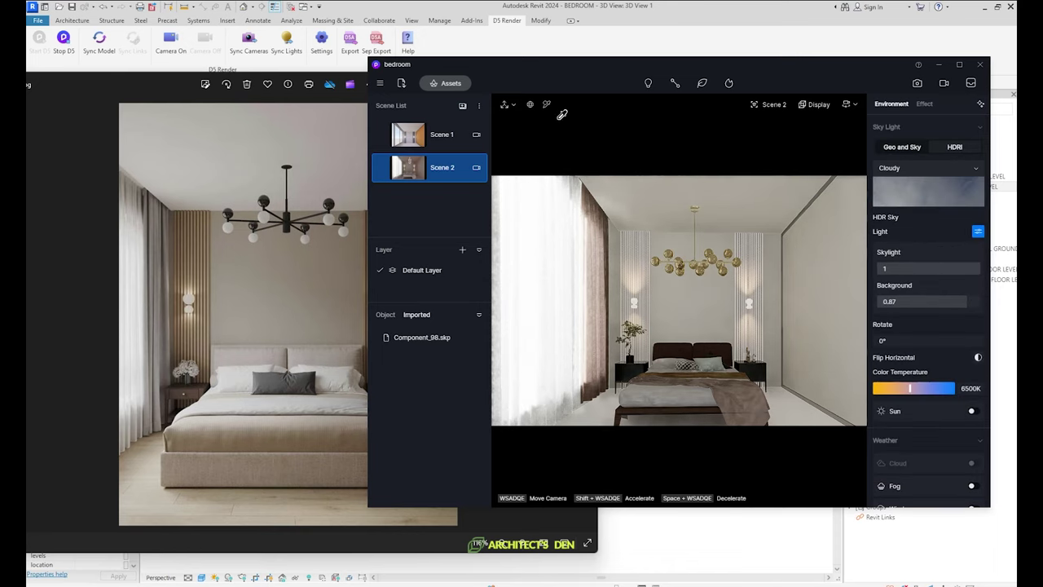
left_click(711, 299)
left_click(884, 273)
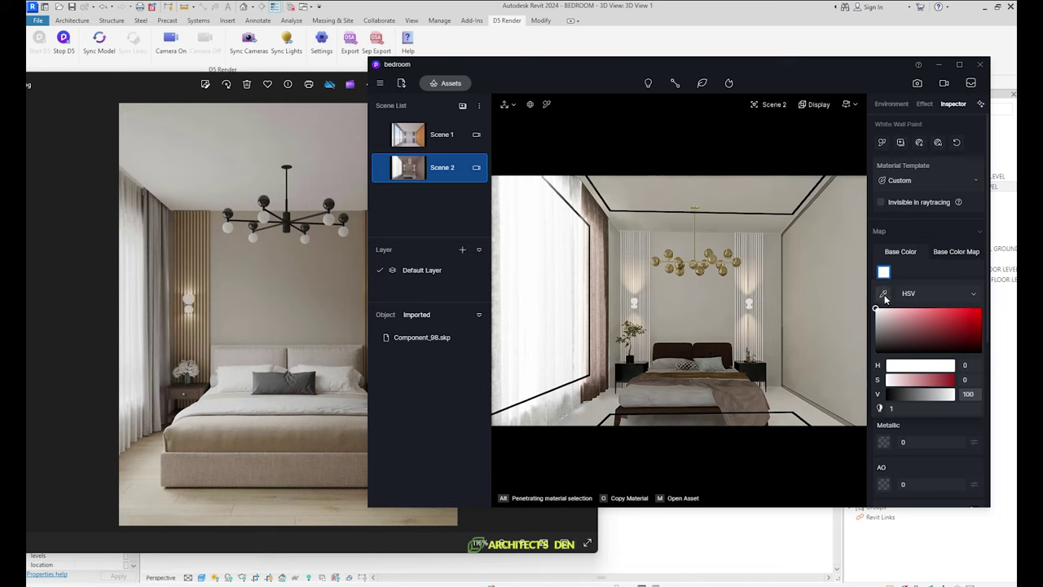
left_click(883, 294)
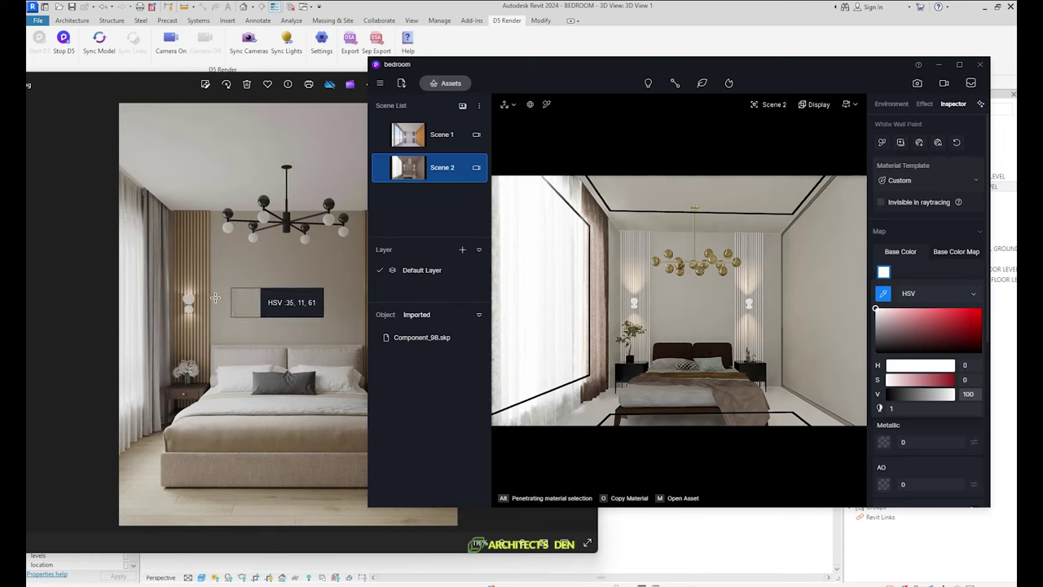
left_click(217, 297)
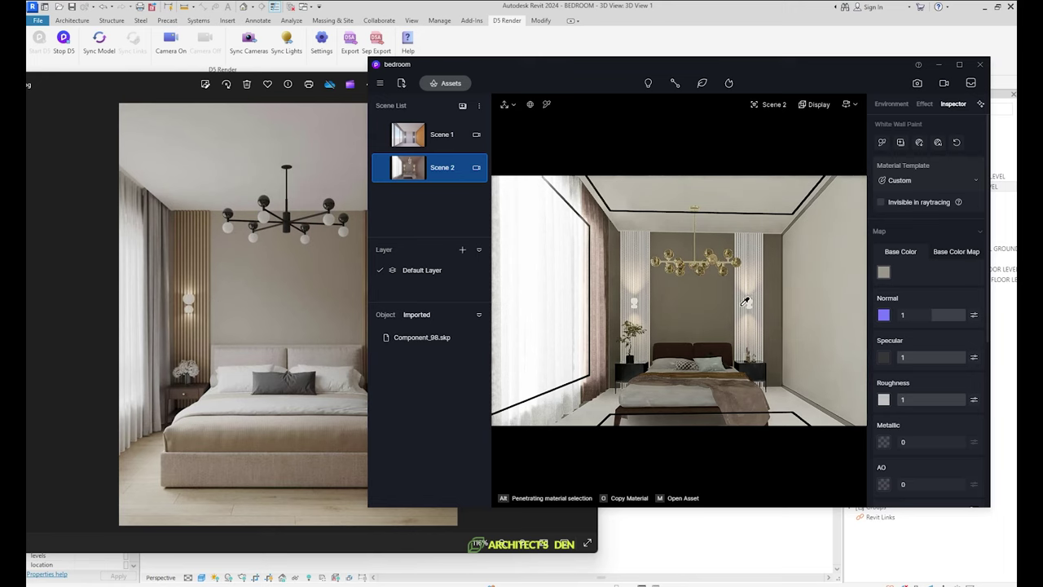
left_click(958, 64)
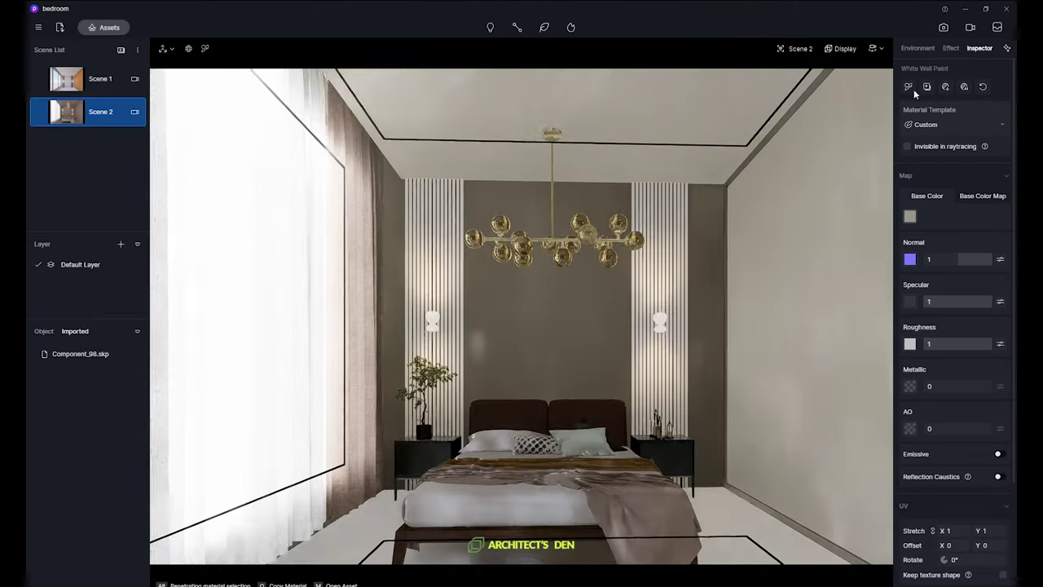
Brighten the bed wall paint's base color by raising its HSV value to 98.
left_click(909, 216)
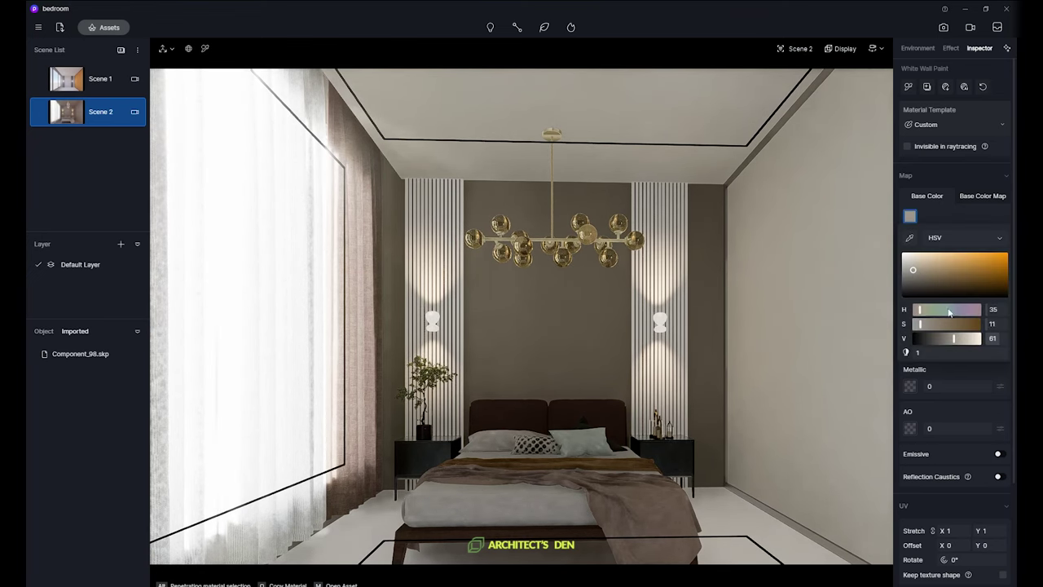
left_click_drag(953, 338, 975, 338)
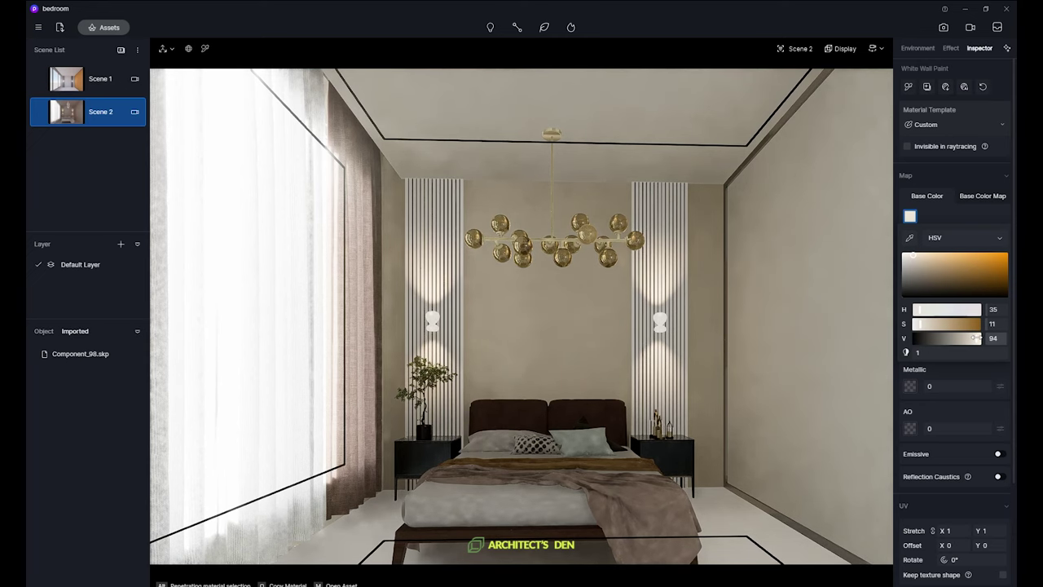
left_click_drag(976, 338, 980, 338)
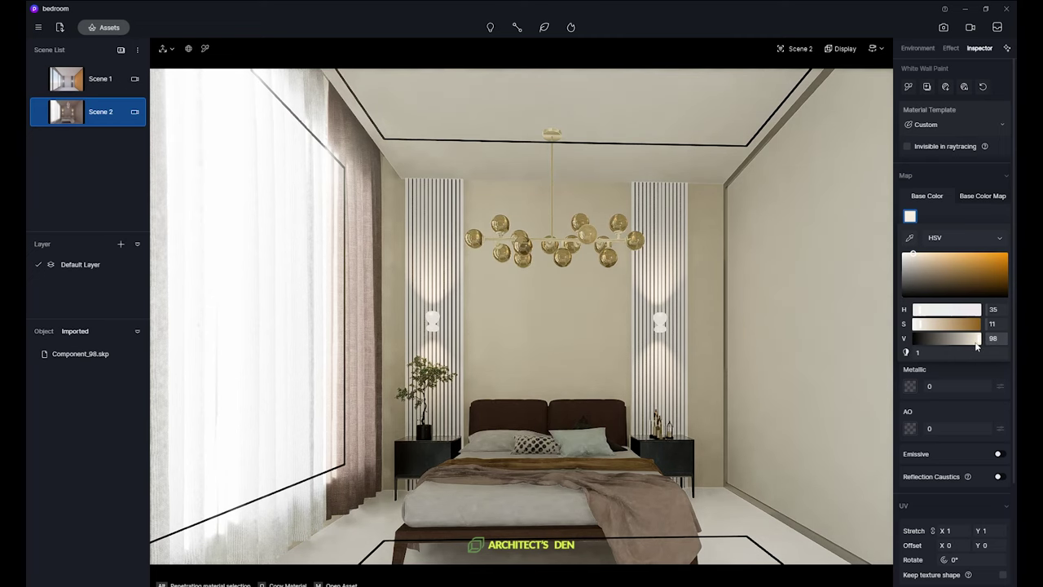
key("Escape")
key("Escape")
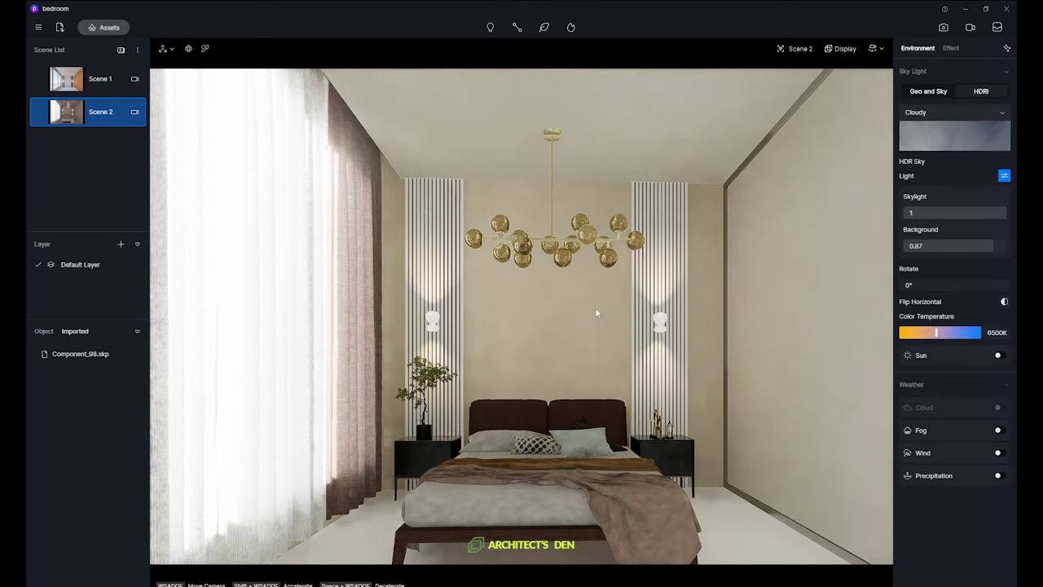
Copy the beige White Wall Paint from the wall behind the bed onto the large framed side wall opposite the curtains.
left_click(573, 314)
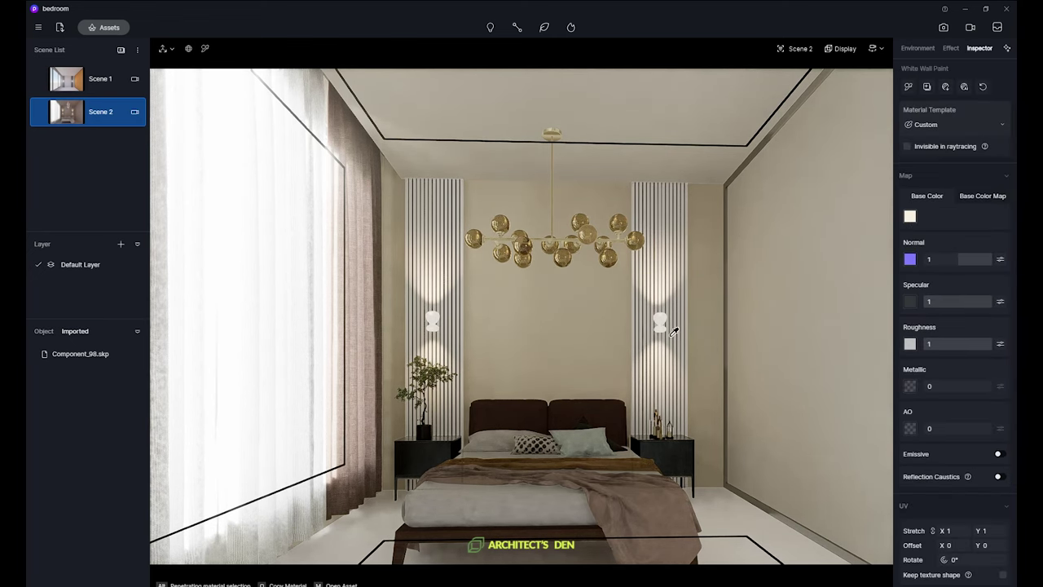
key("Escape")
left_click(586, 327)
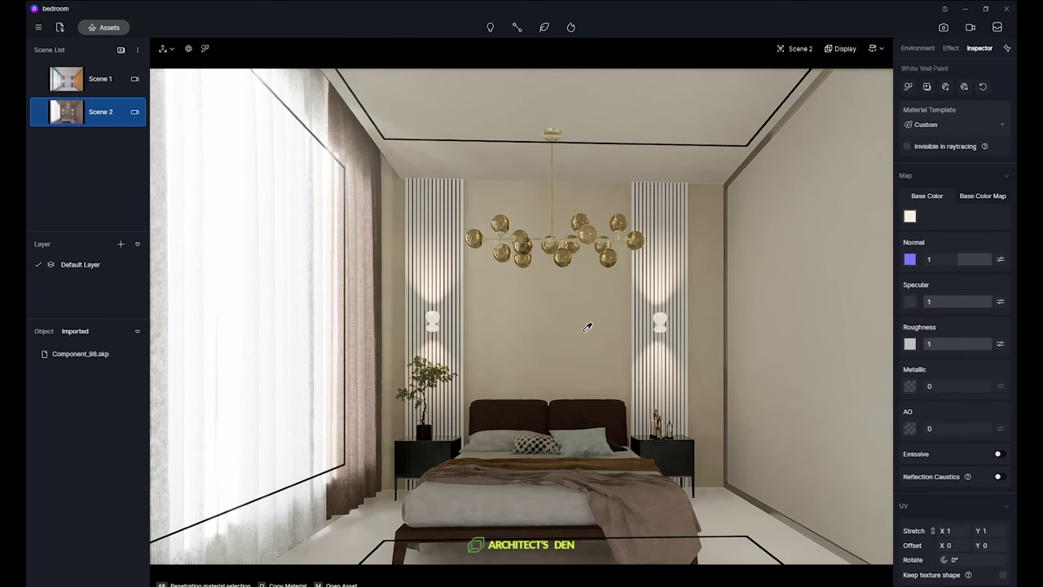
left_click_drag(586, 322, 810, 375)
Set the UV stretch of the framed side wall's paint material to 0.05 in X and Y.
scroll(937, 464, "down", 2)
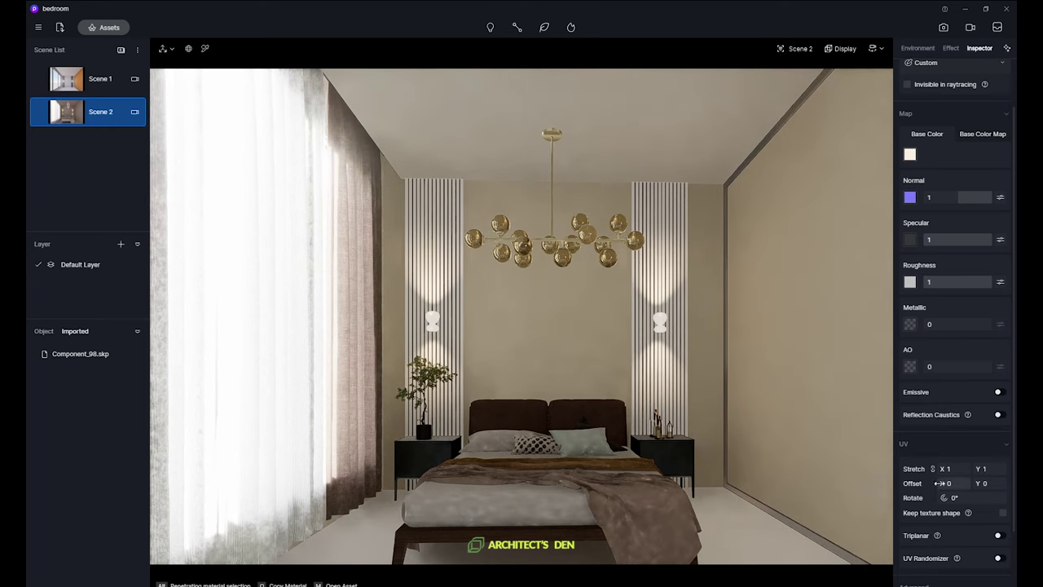
left_click_drag(792, 379, 788, 395)
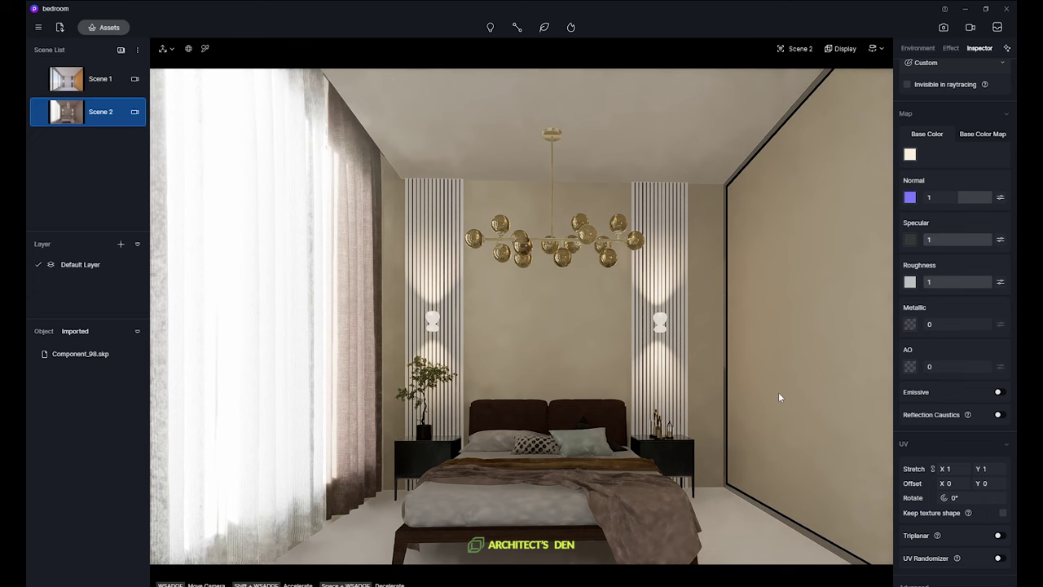
key("i")
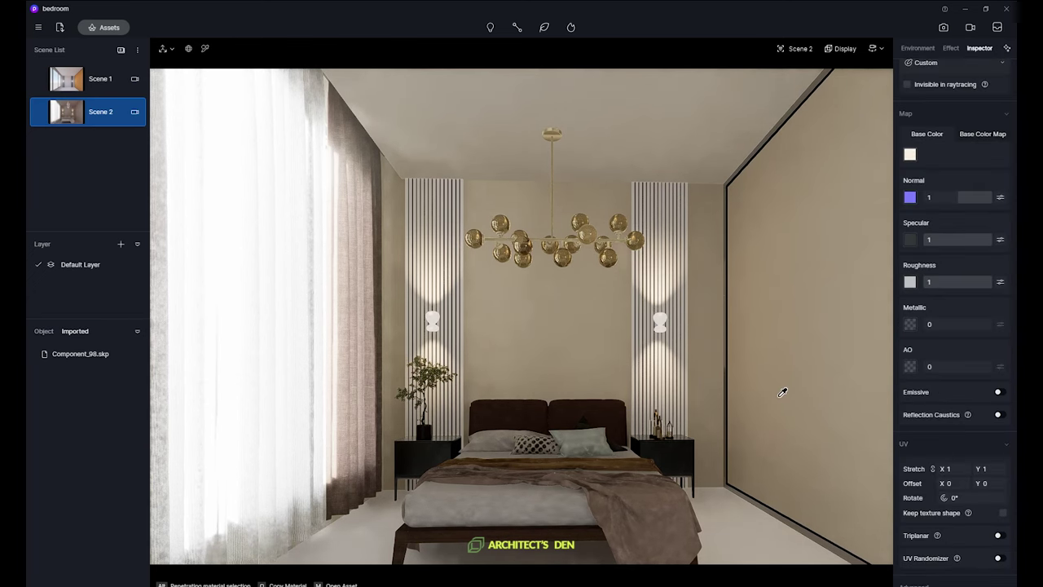
left_click(952, 470)
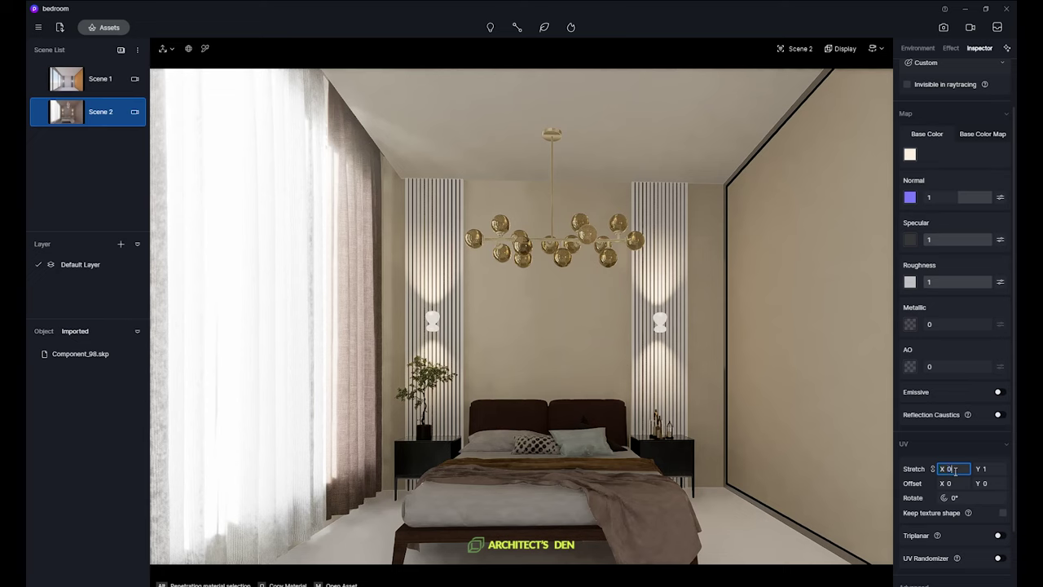
key("Return")
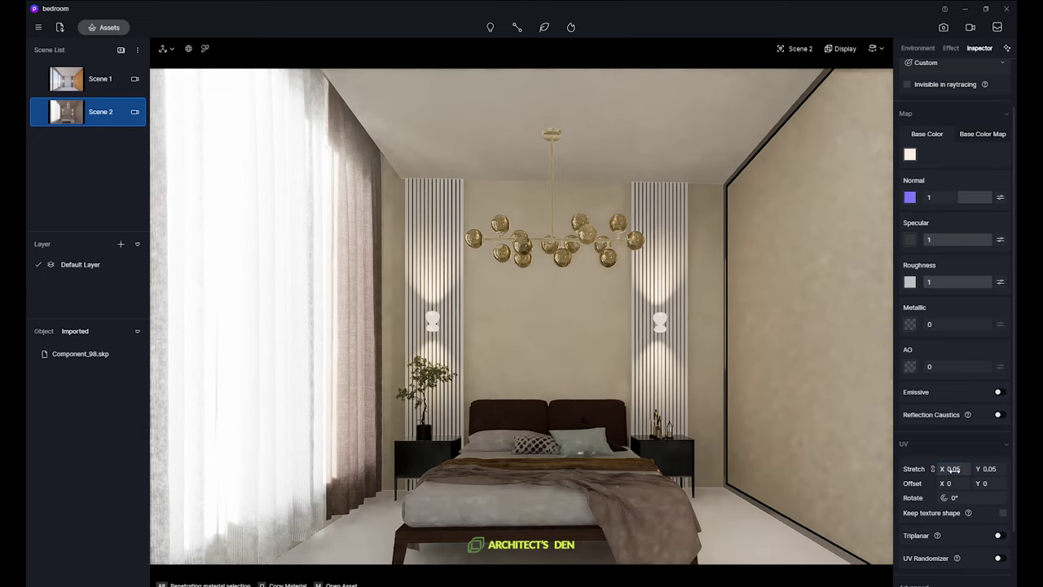
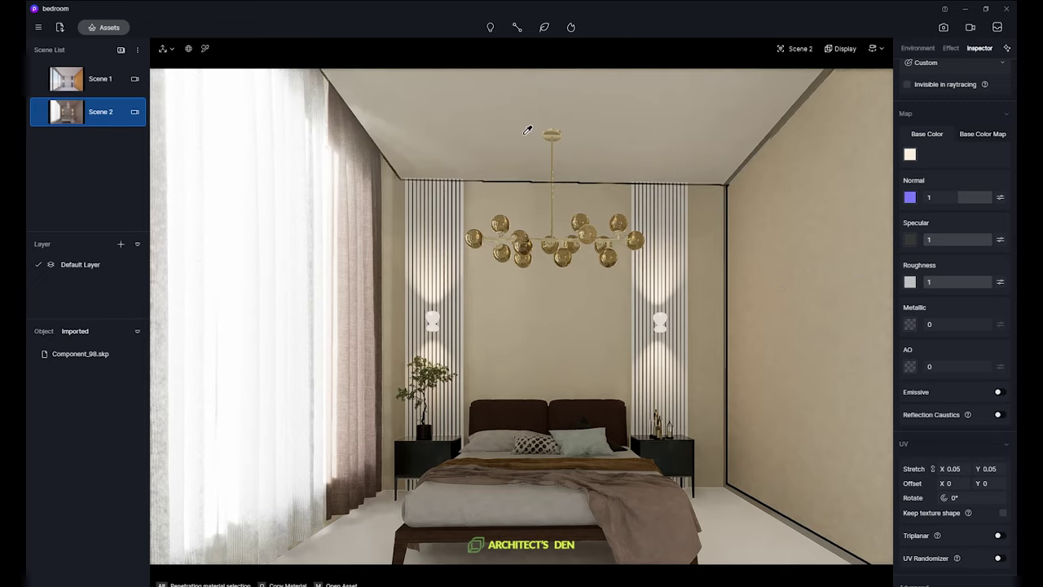
Change the base color of the chandelier frame's Laminex Brushed Brass material to black with an HSV value of 0.
scroll(568, 123, "up", 2)
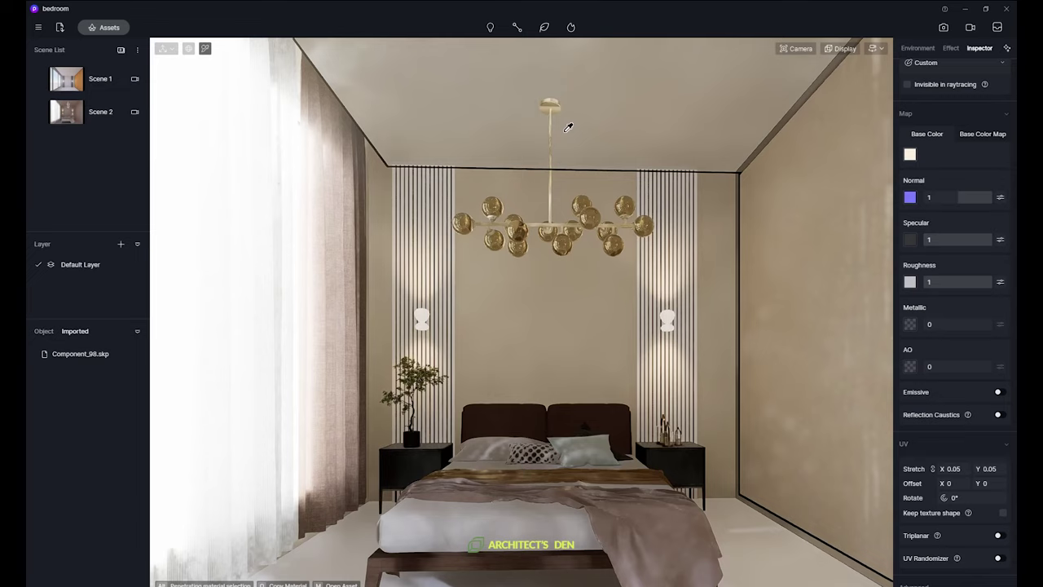
scroll(583, 259, "down", 2)
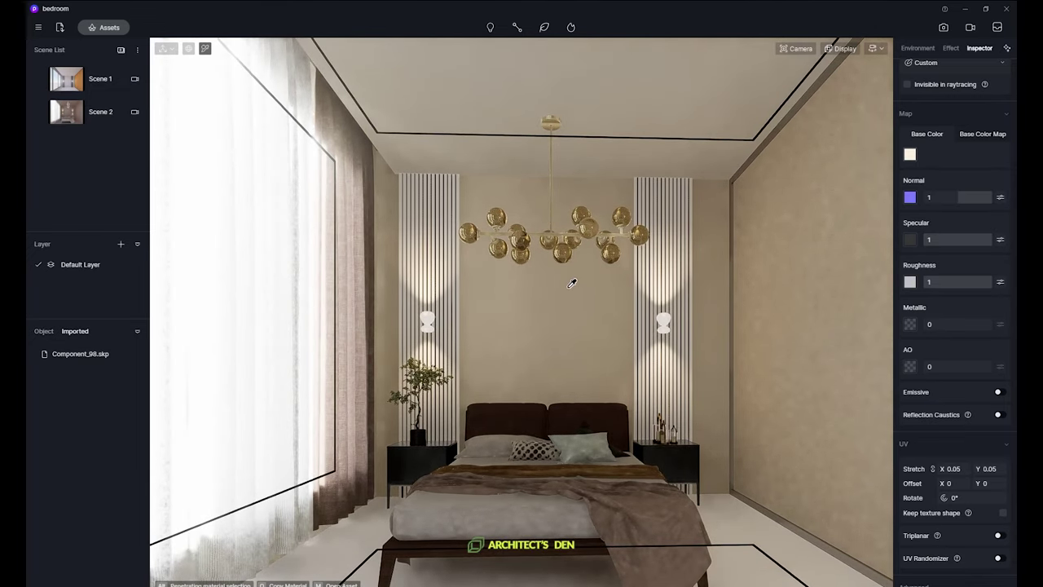
left_click(559, 116)
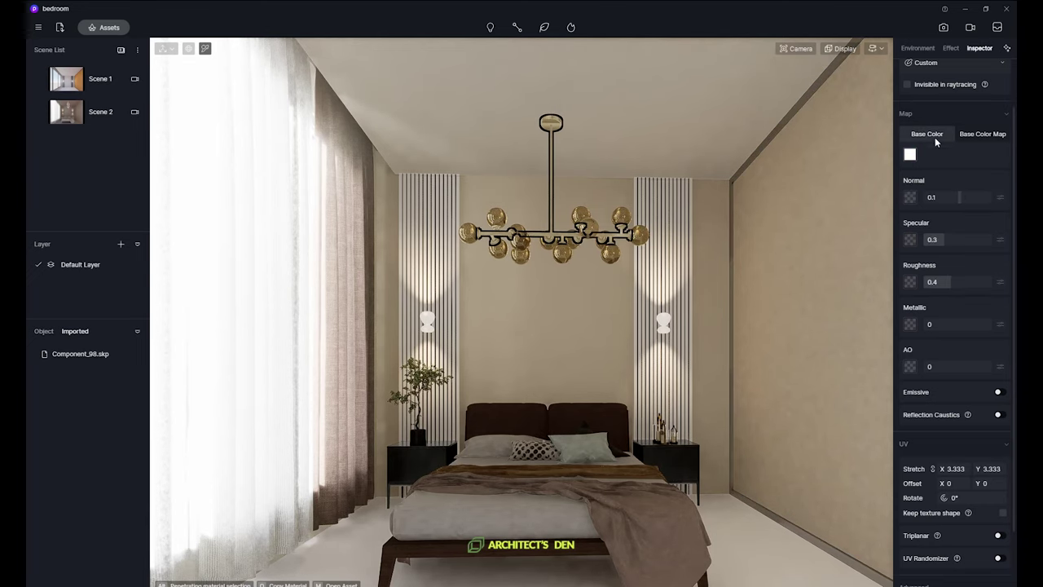
scroll(935, 140, "up", 1)
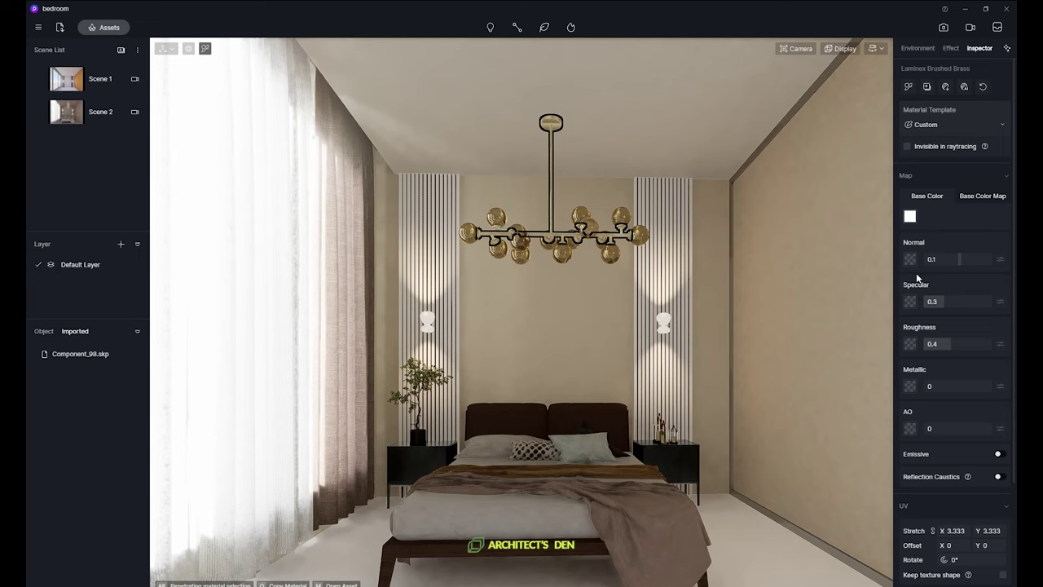
left_click(910, 217)
left_click_drag(903, 255, 902, 296)
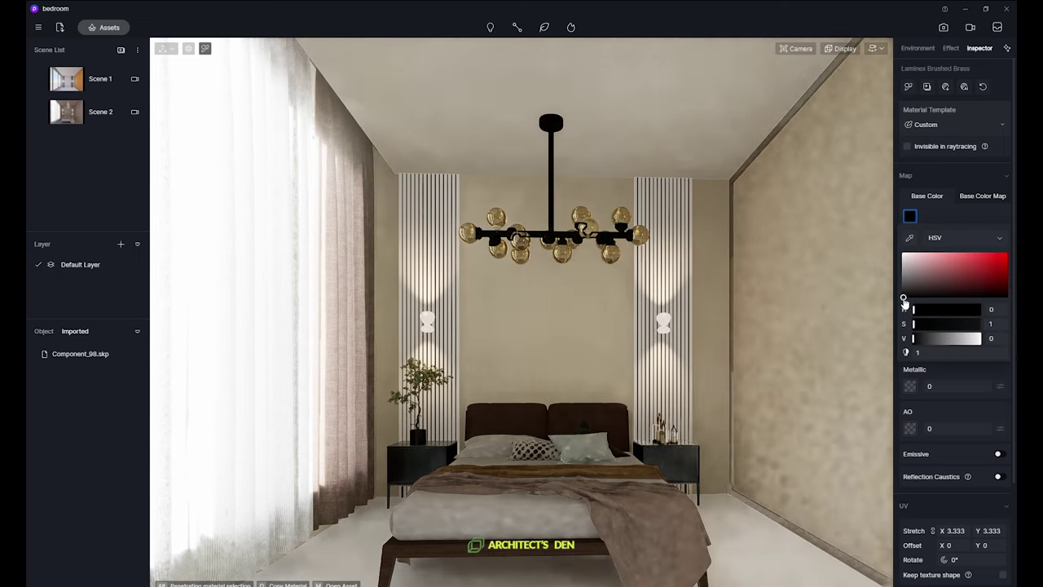
left_click(958, 221)
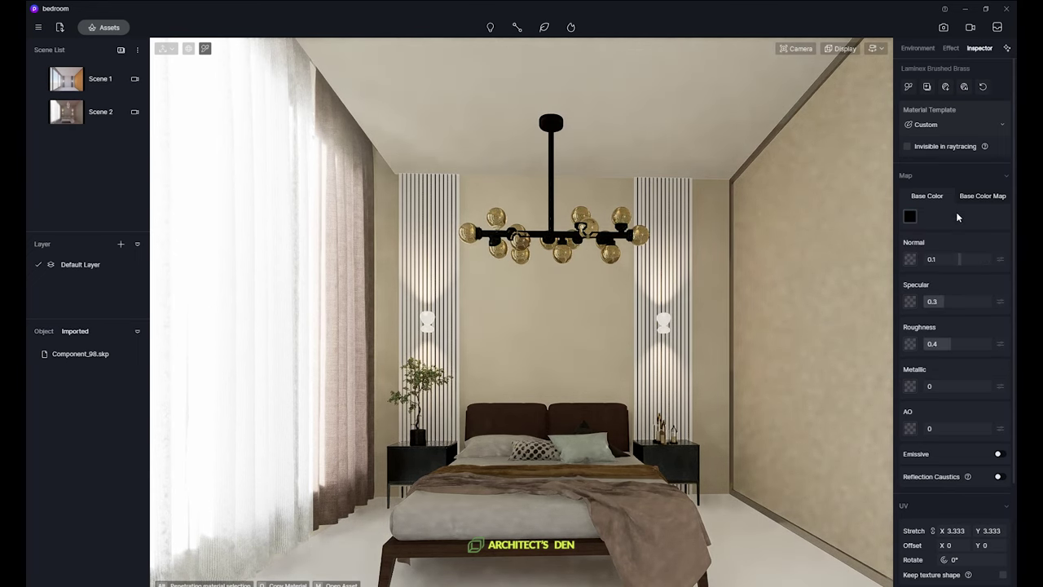
Set the chandelier frame material's metallic to 0.5, roughness to 0.12 and specular to 0.65.
left_click(950, 381)
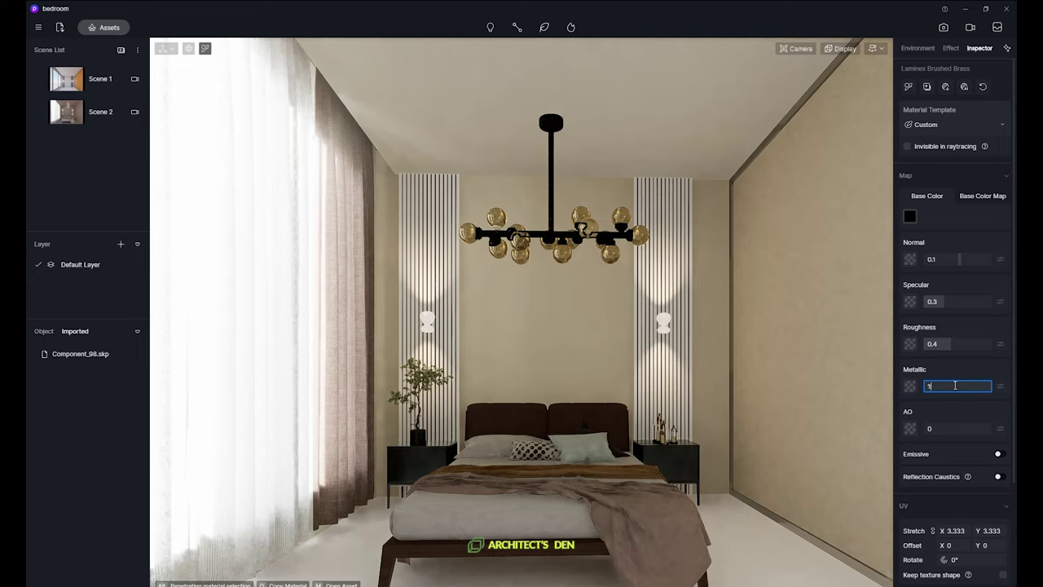
key("Return")
left_click_drag(989, 385, 940, 380)
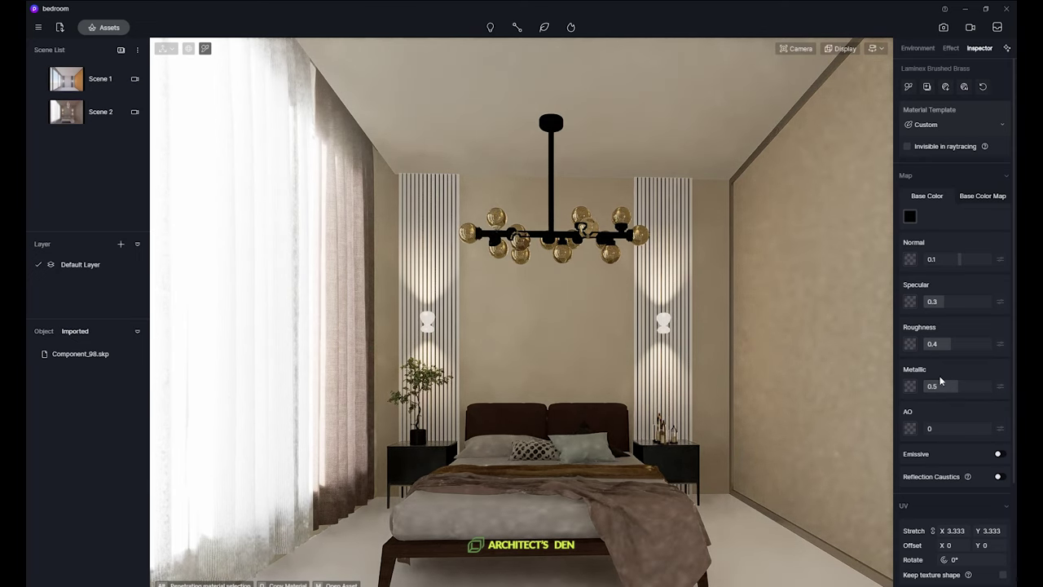
left_click_drag(948, 344, 932, 344)
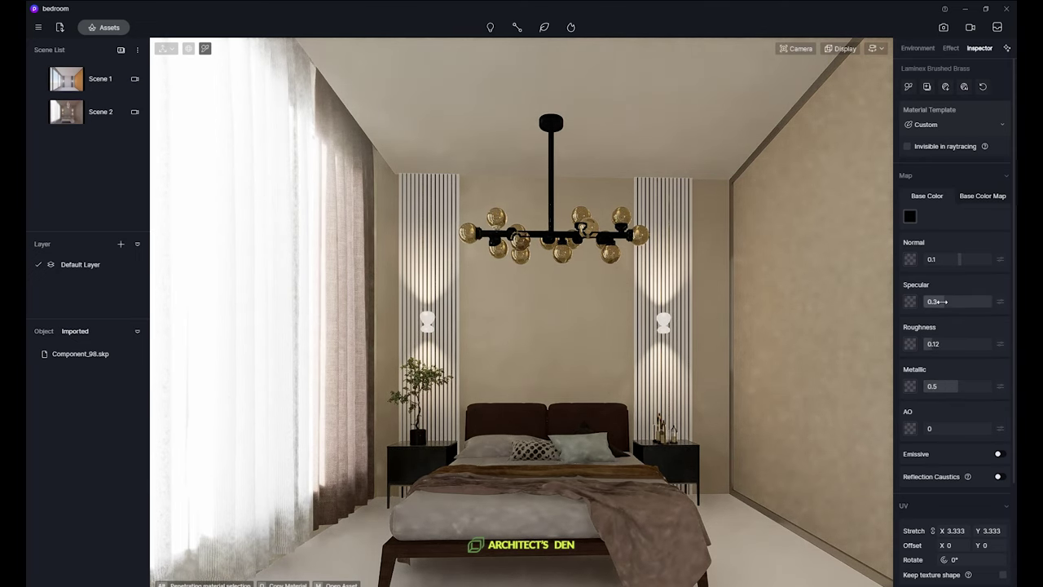
left_click_drag(937, 301, 970, 301)
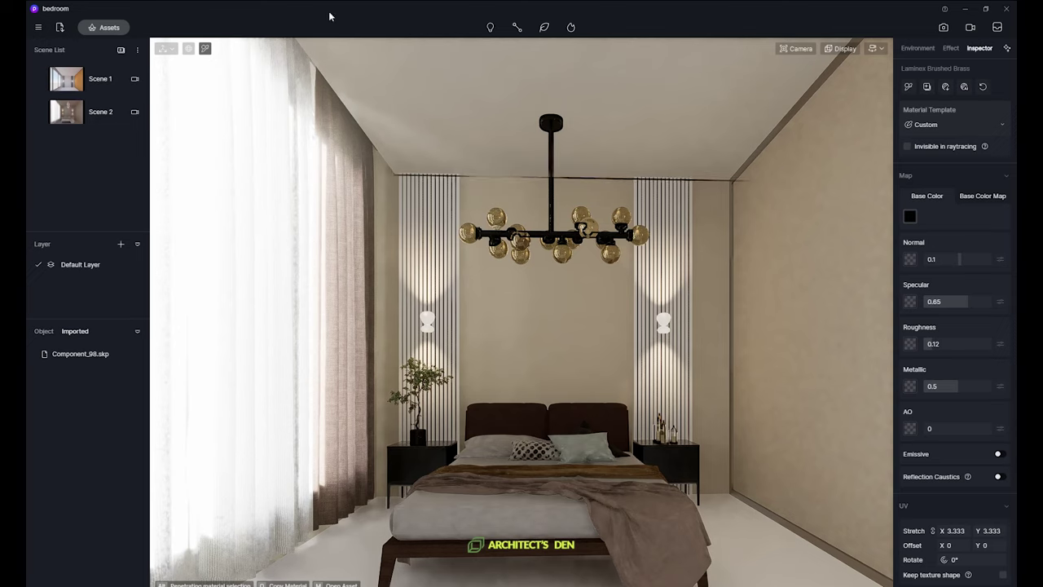
Switch the chandelier globes' glass material to the Custom template and make its base color white.
left_click(205, 49)
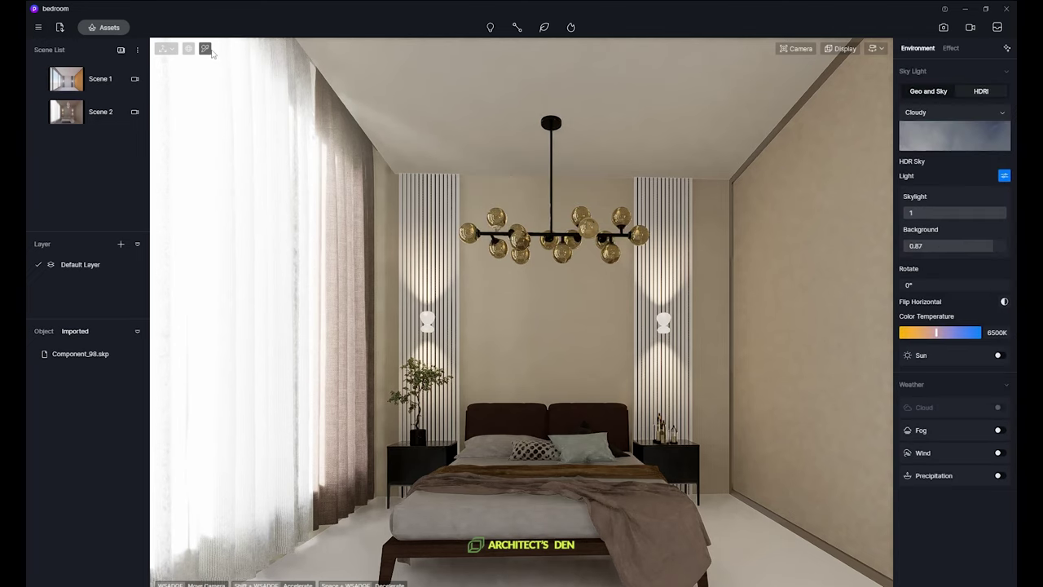
left_click(499, 211)
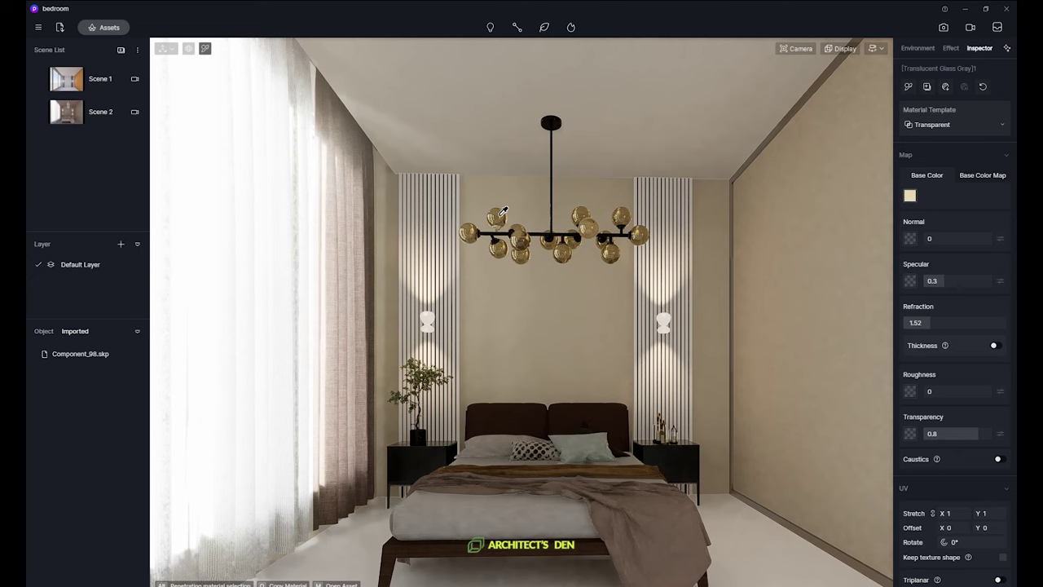
left_click(950, 127)
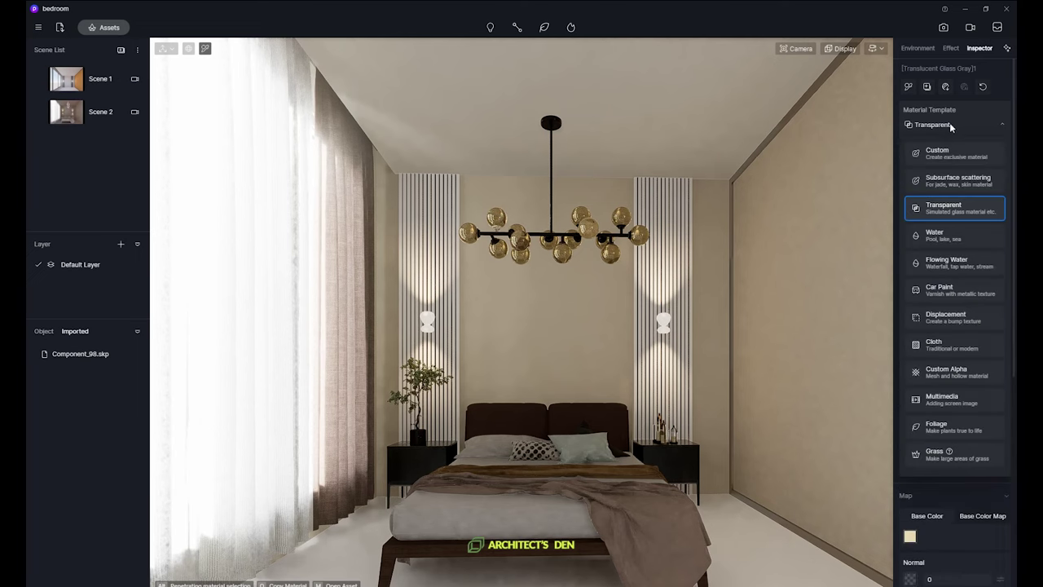
left_click(937, 151)
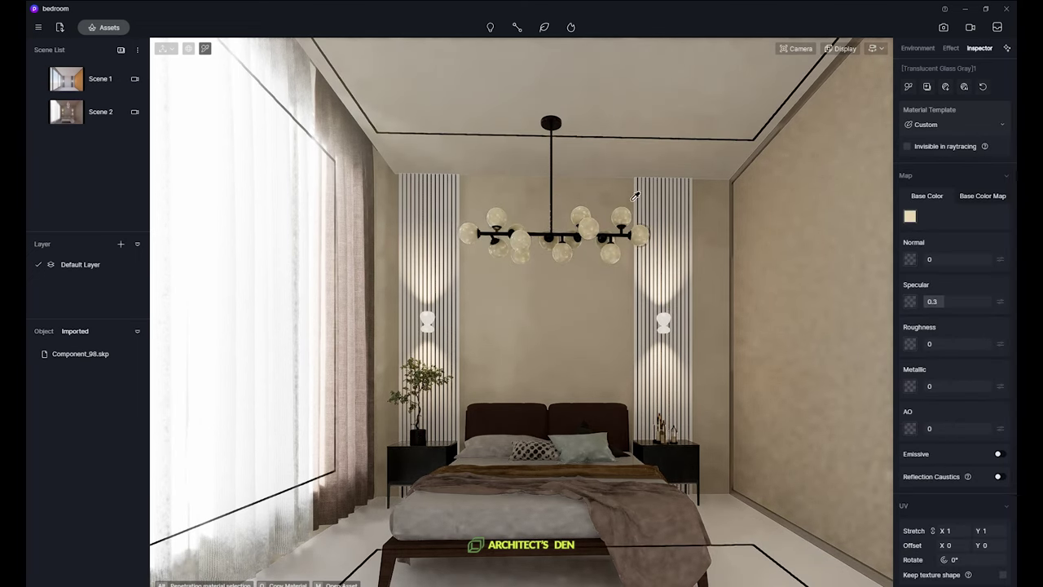
left_click(910, 216)
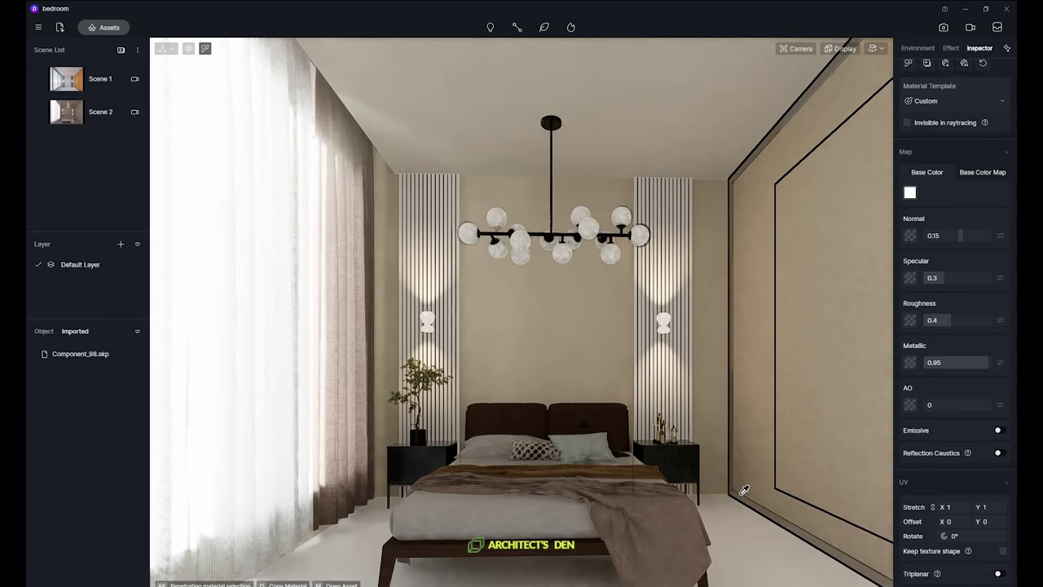
Darken the side wall frame trim's base color to HSV 0, 0, 14, with roughness 0.18 and specular 0.31.
left_click(910, 193)
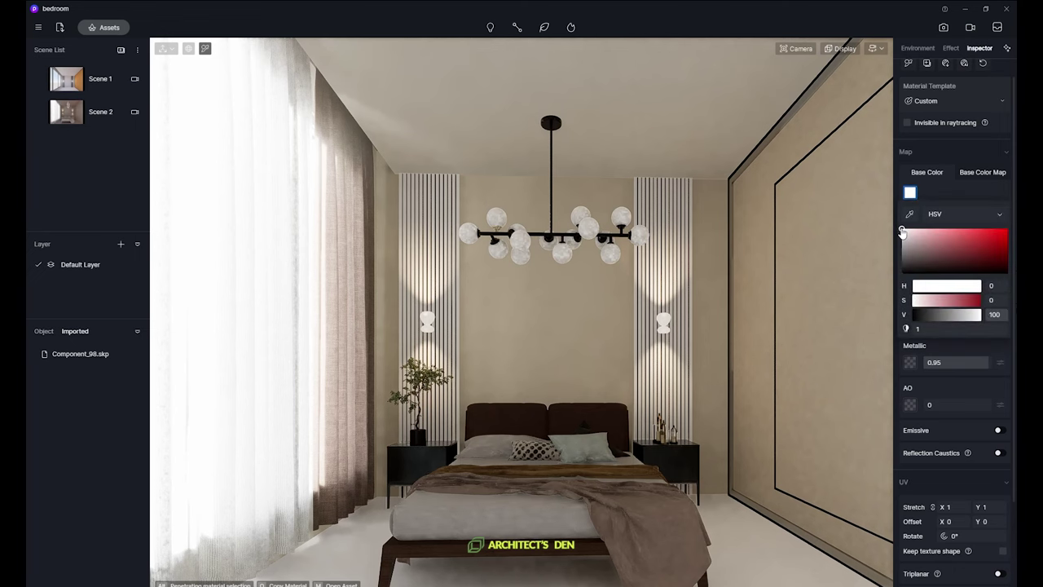
left_click_drag(902, 232, 901, 272)
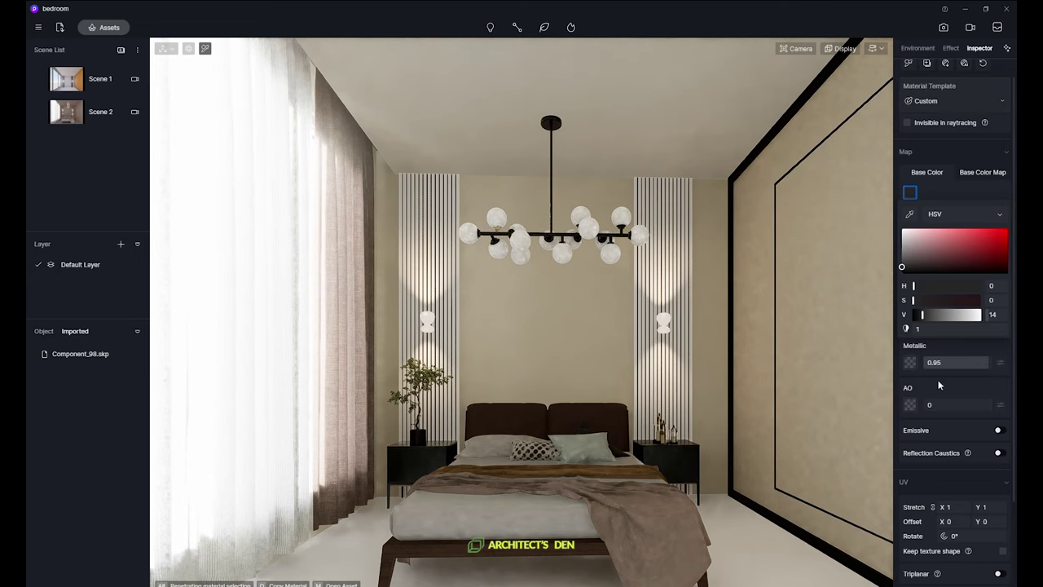
left_click(927, 479)
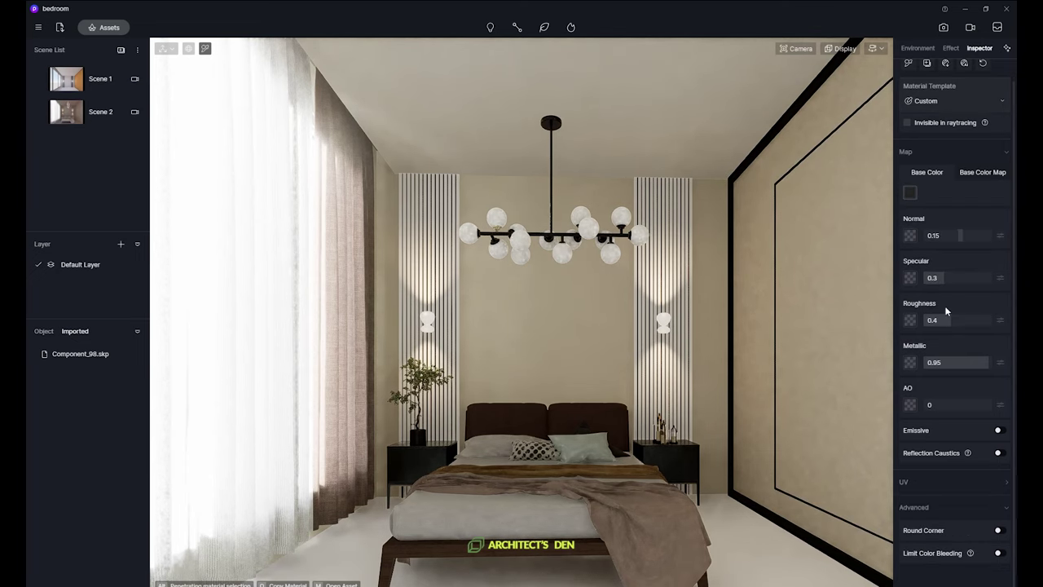
left_click_drag(948, 319, 934, 318)
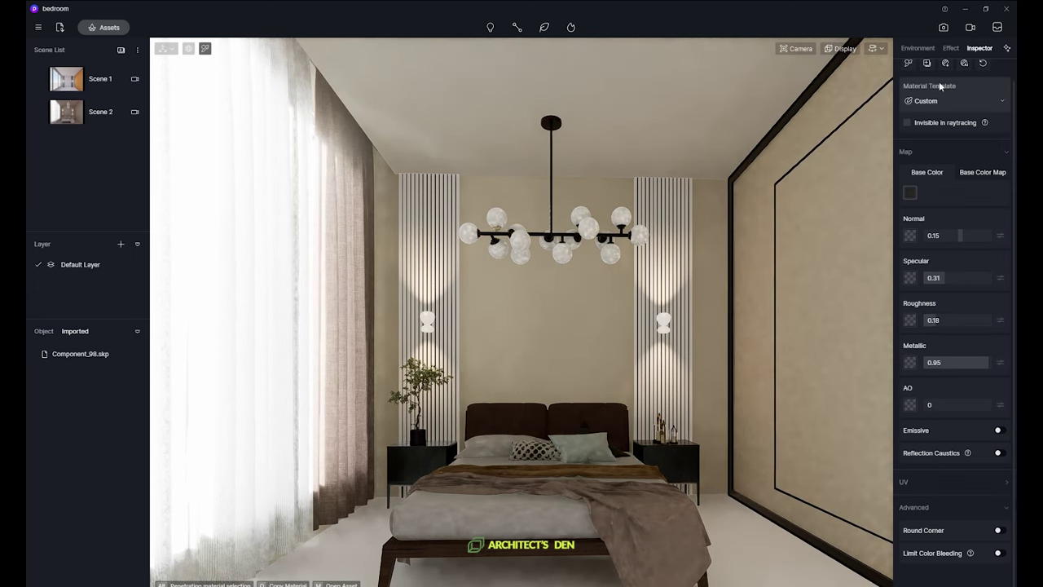
left_click(922, 102)
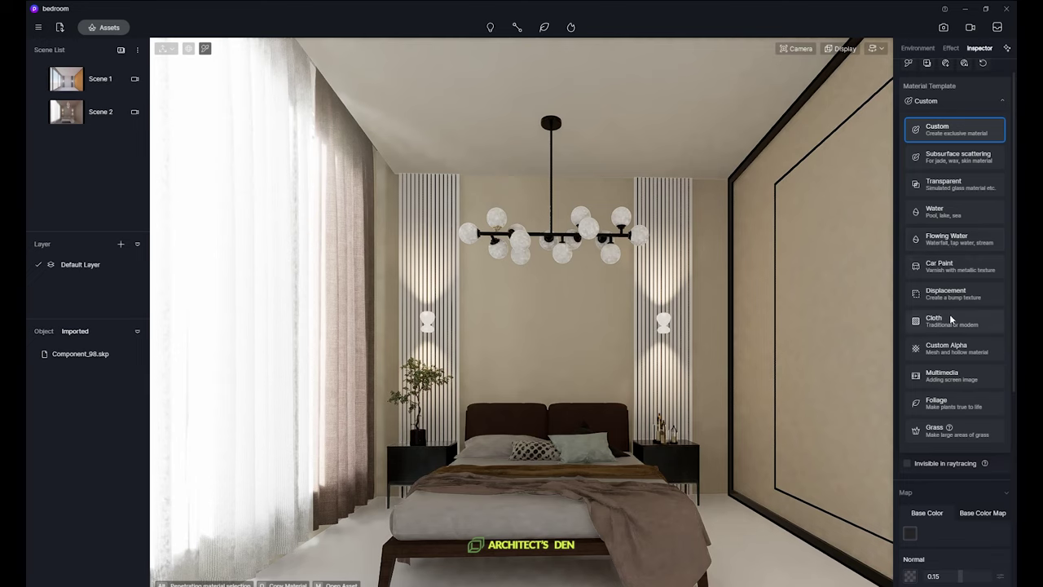
left_click(964, 101)
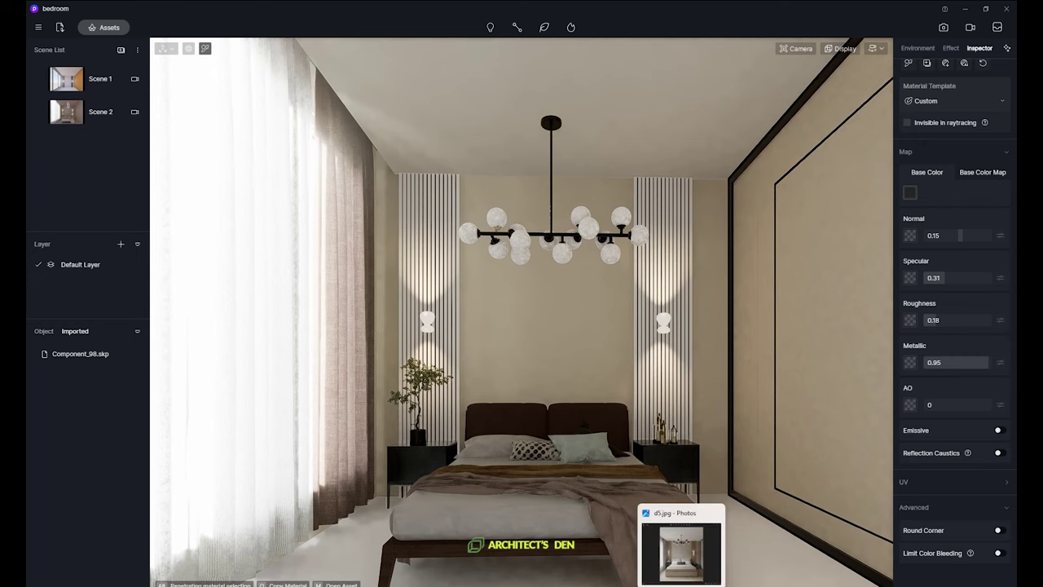
Select the slatted wall panels' material and shrink the render window so the d5.jpg reference photo shows beside it.
left_click(682, 582)
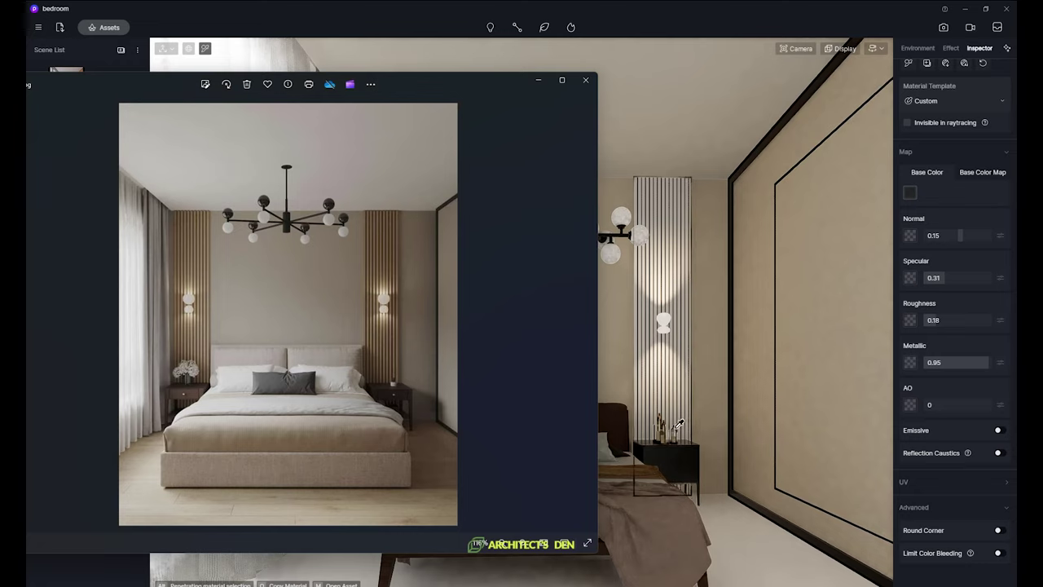
left_click(664, 351)
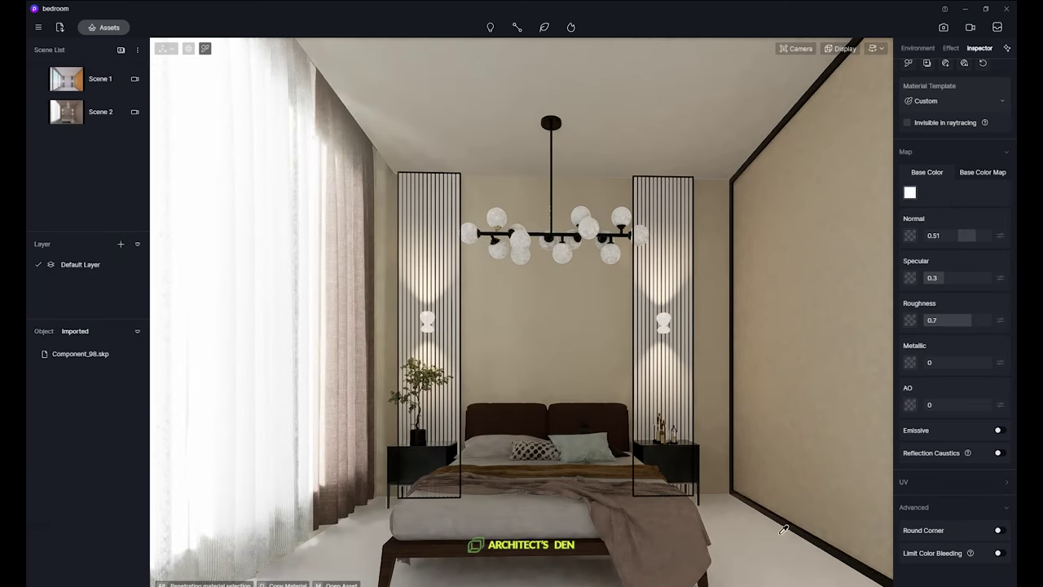
key("alt+Tab")
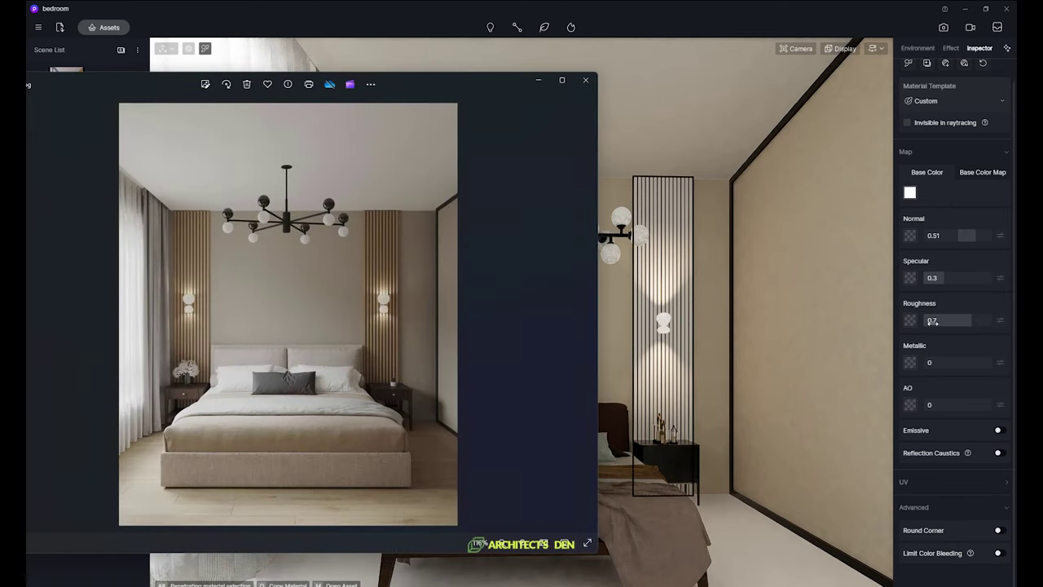
left_click(985, 8)
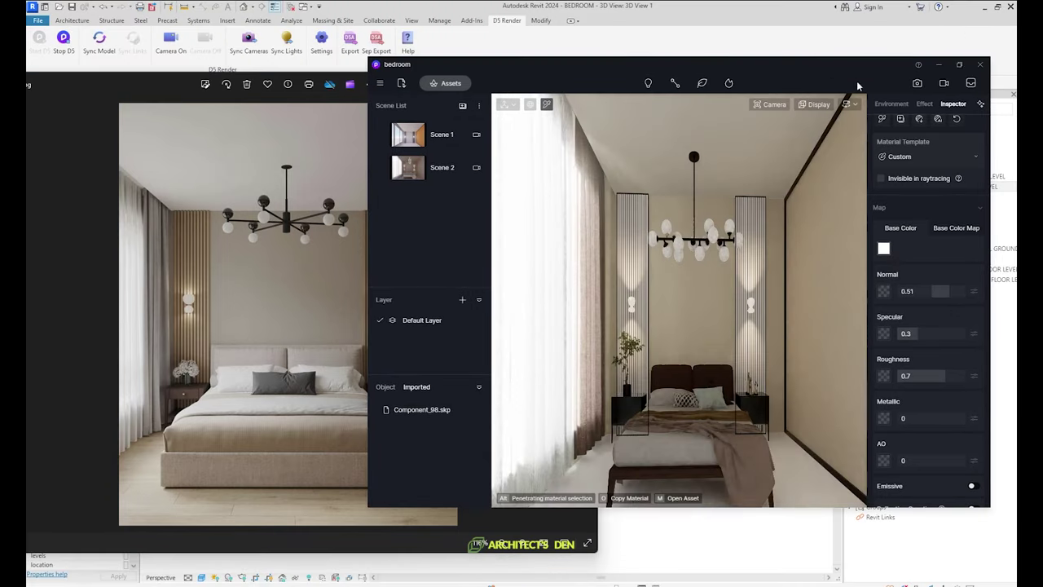
Try base colors for the slatted panels sampled from the reference photo's wood slats, first HSV 34, 28, 58, then a darker brown.
left_click(884, 248)
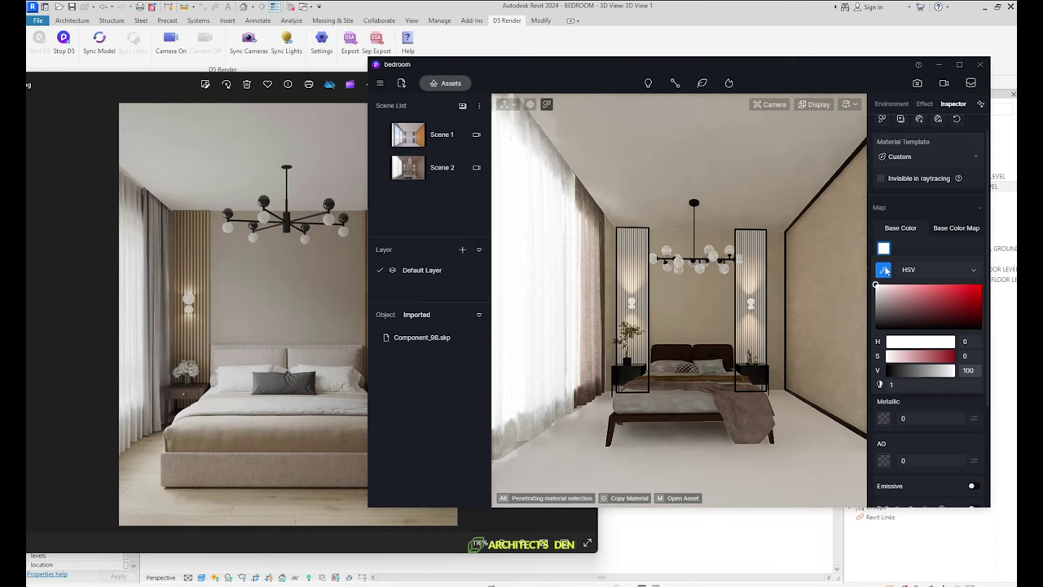
left_click(884, 270)
left_click(191, 279)
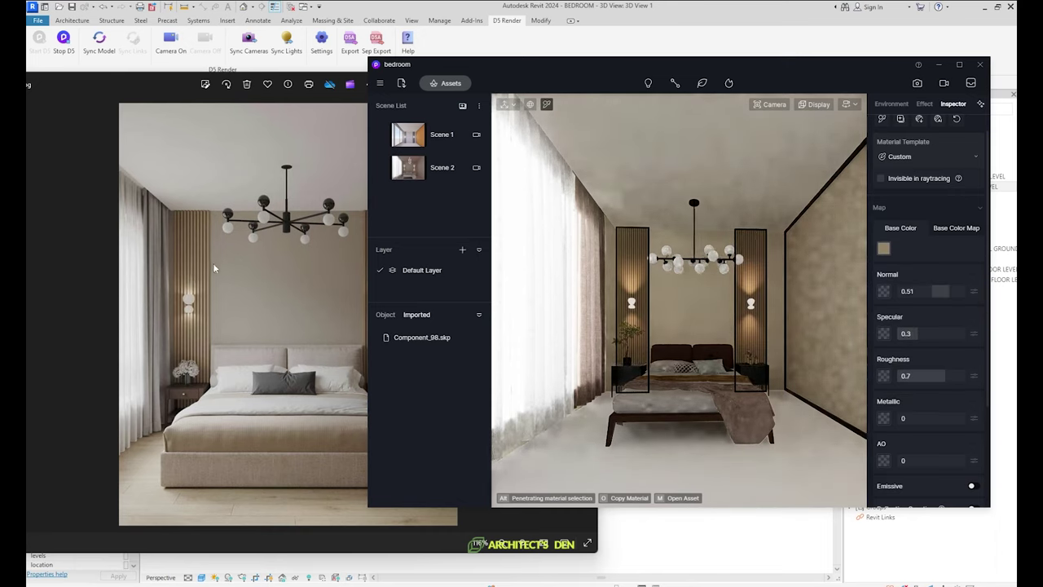
left_click(884, 248)
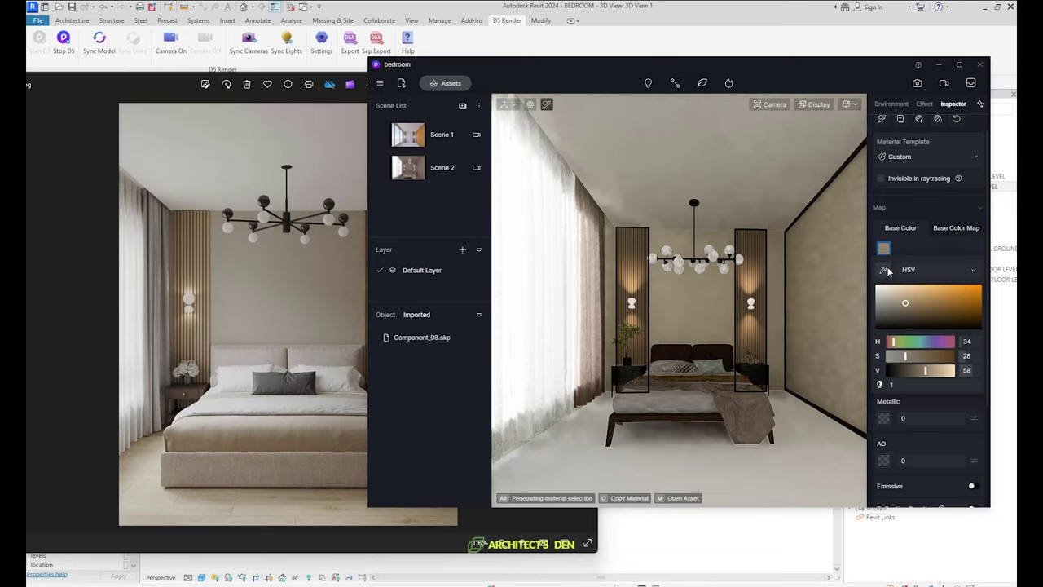
left_click(884, 270)
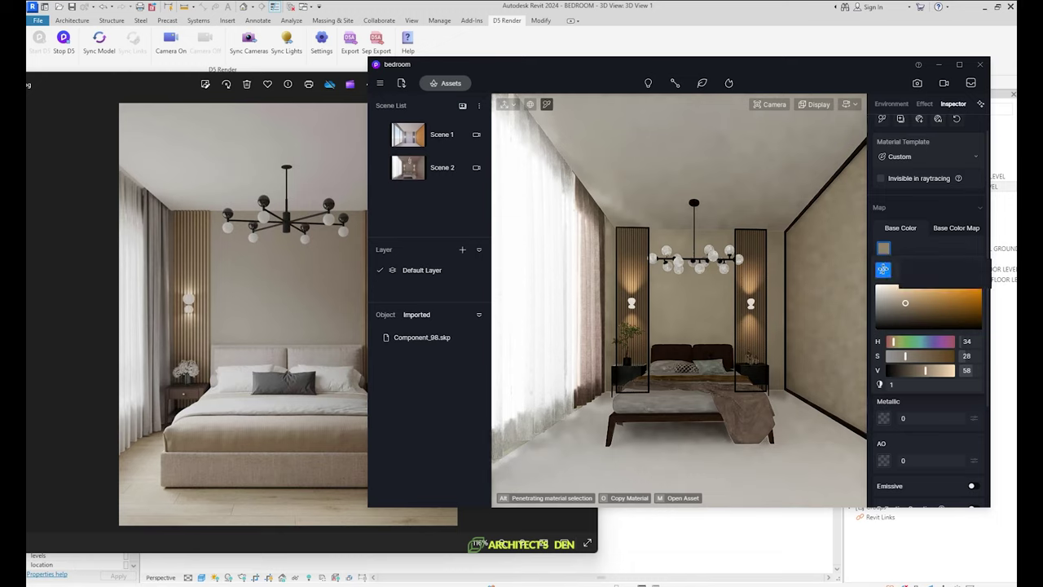
left_click(192, 245)
Resample a light tan from the reference photo's slats near the wall lamp as the slatted panels' base color, then maximize the render window.
left_click(884, 249)
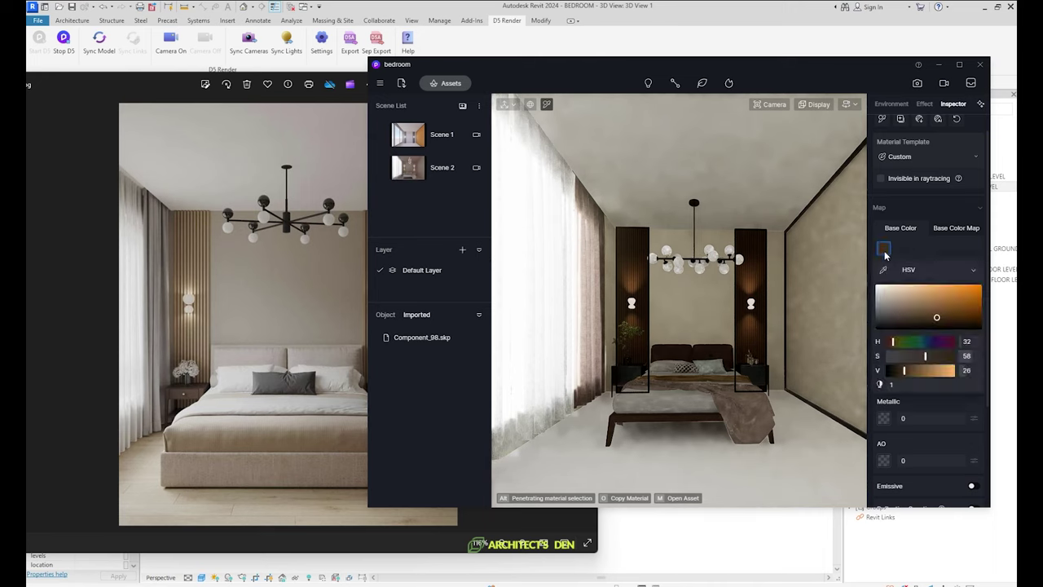
left_click(883, 271)
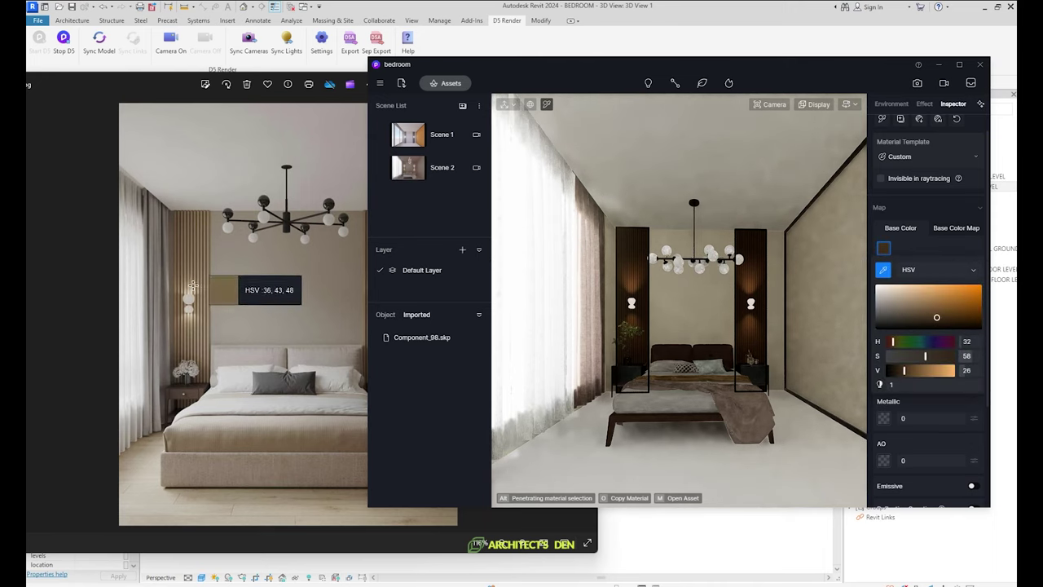
left_click(199, 288)
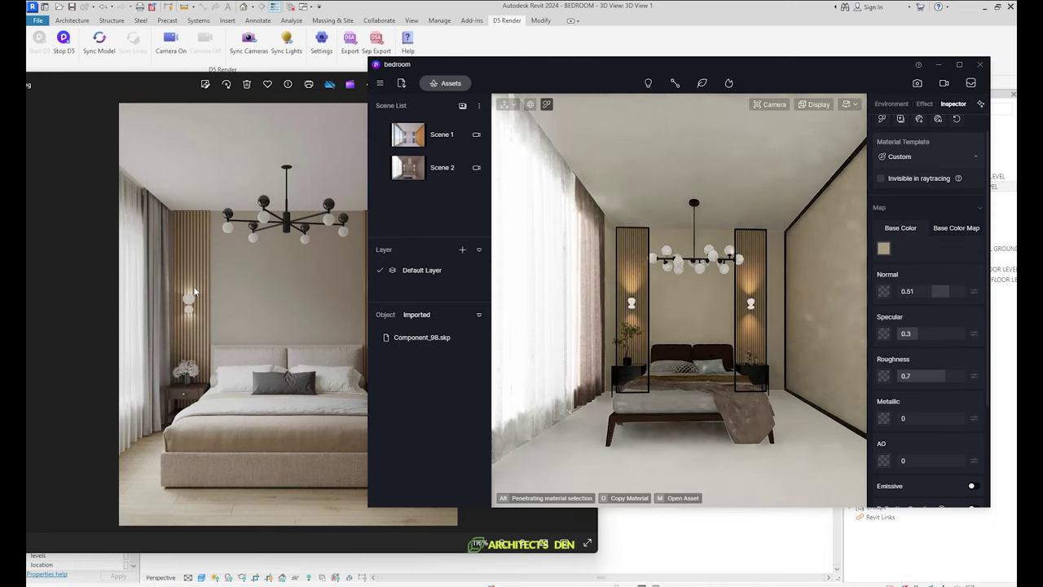
scroll(599, 324, "up", 3)
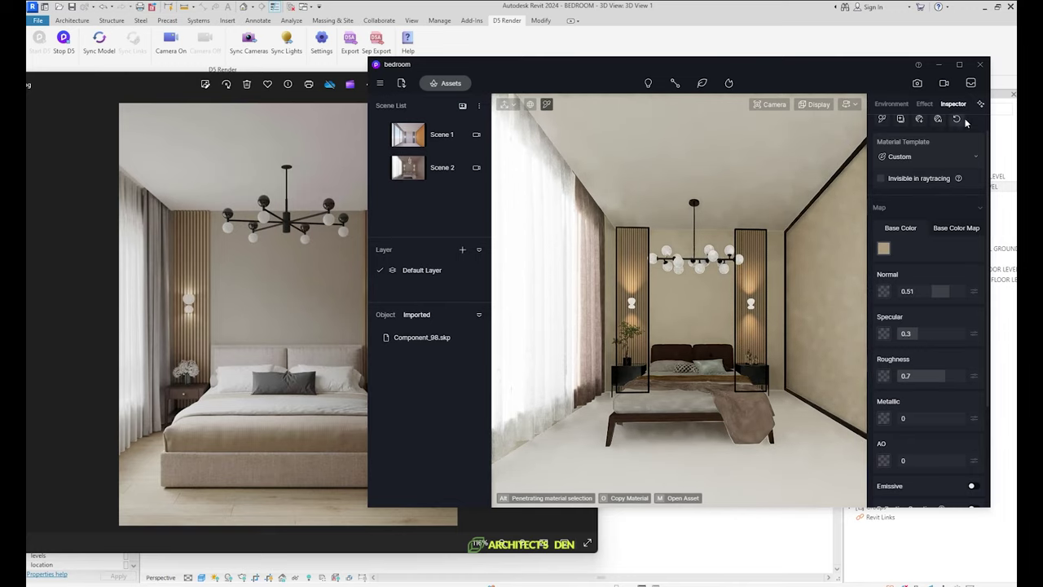
left_click(959, 63)
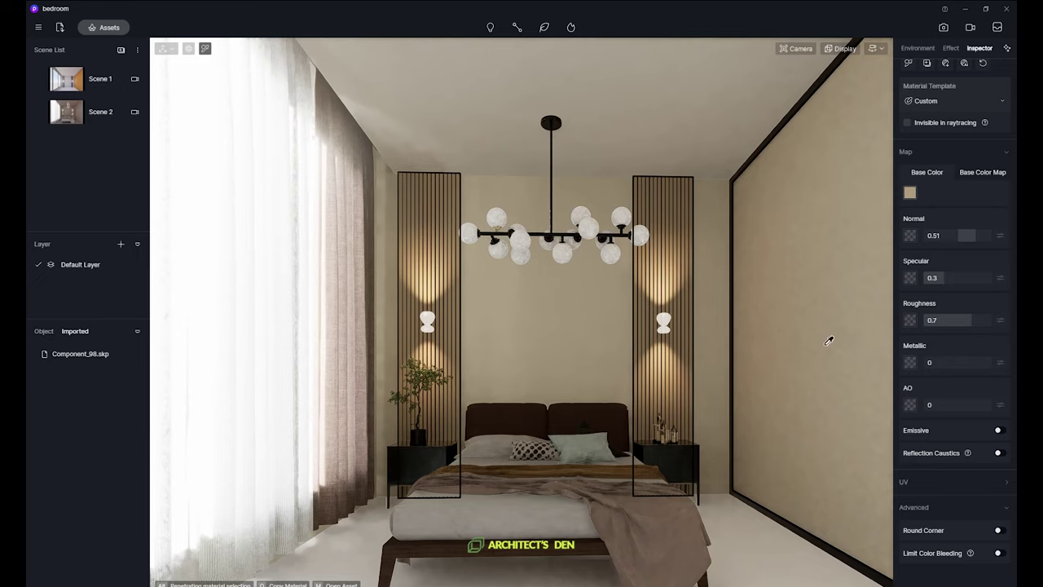
Save the project and bring up the d5.jpg reference photo over the render for comparison.
key("ctrl+s")
mouse_move(683, 583)
left_click(681, 545)
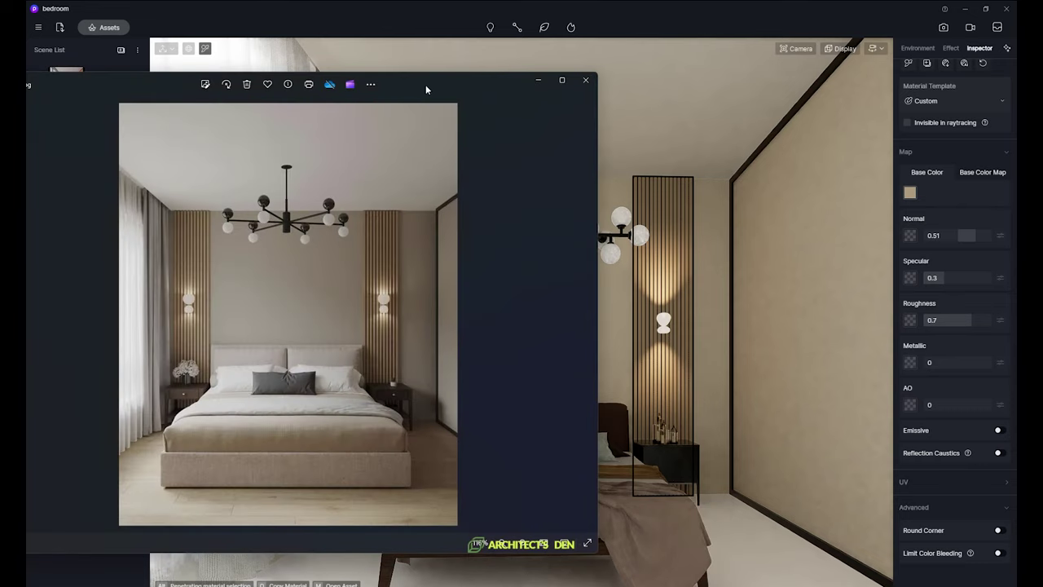
Snap the d5.jpg reference photo to the right half of the screen and restore the render window to a smaller size.
left_click_drag(426, 88, 284, 92)
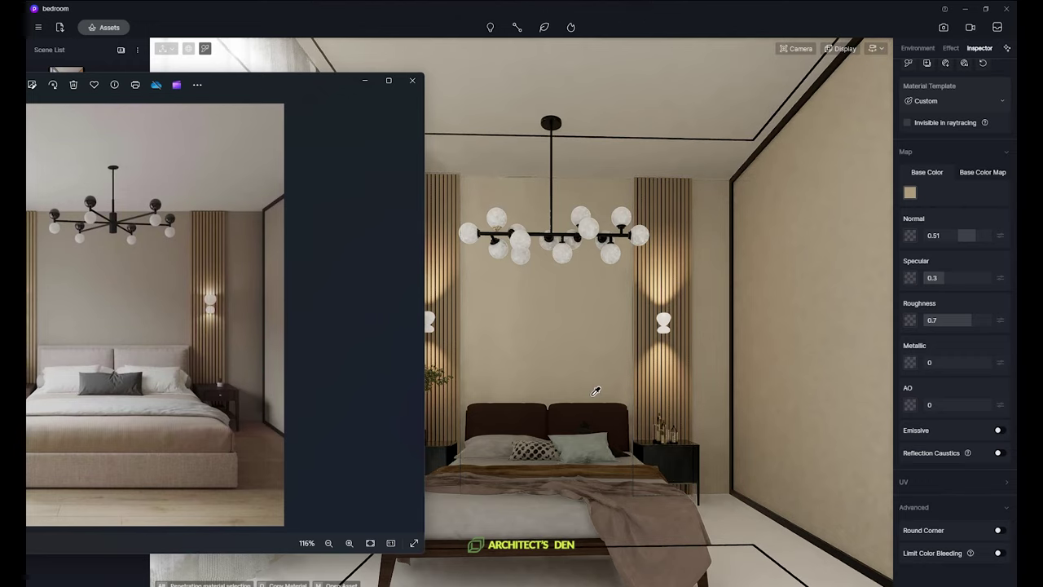
key("super+Right")
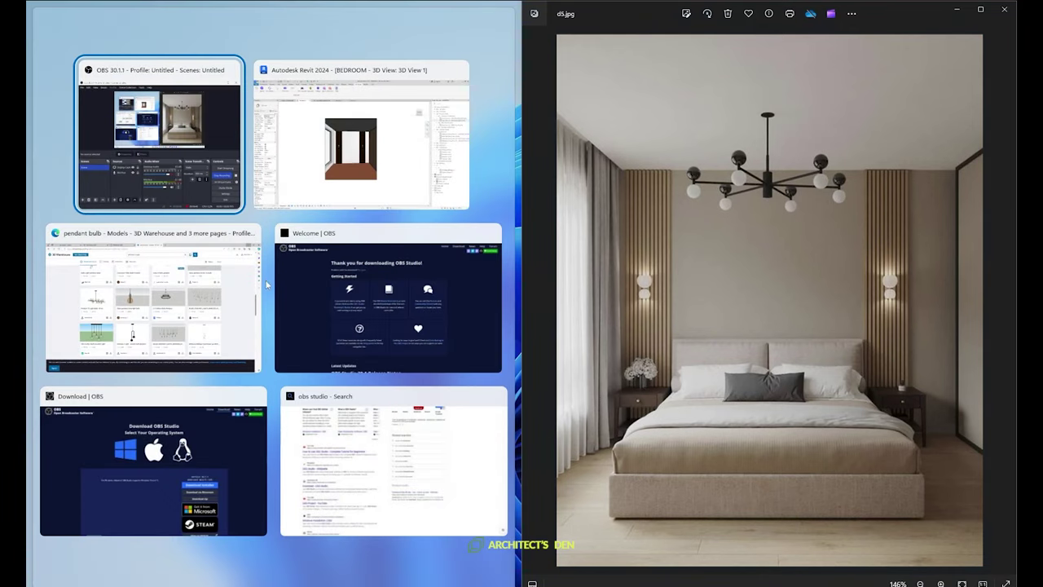
left_click(630, 239)
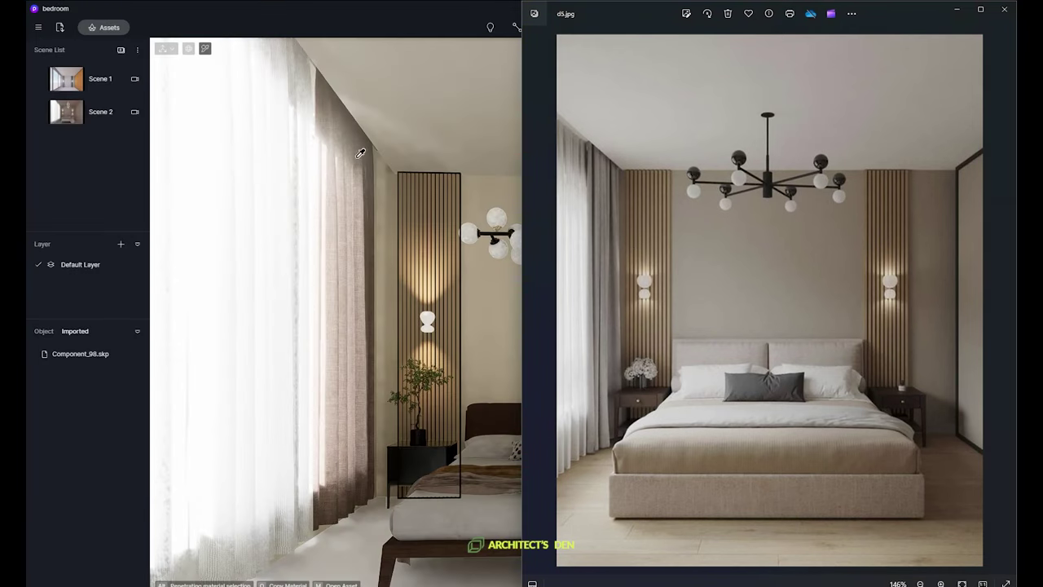
left_click(442, 6)
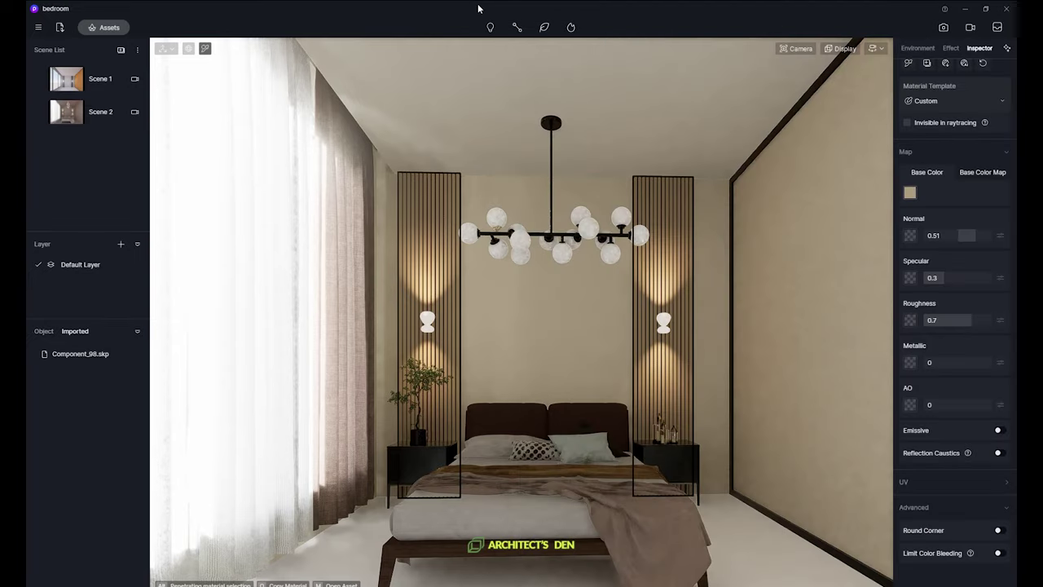
left_click(982, 8)
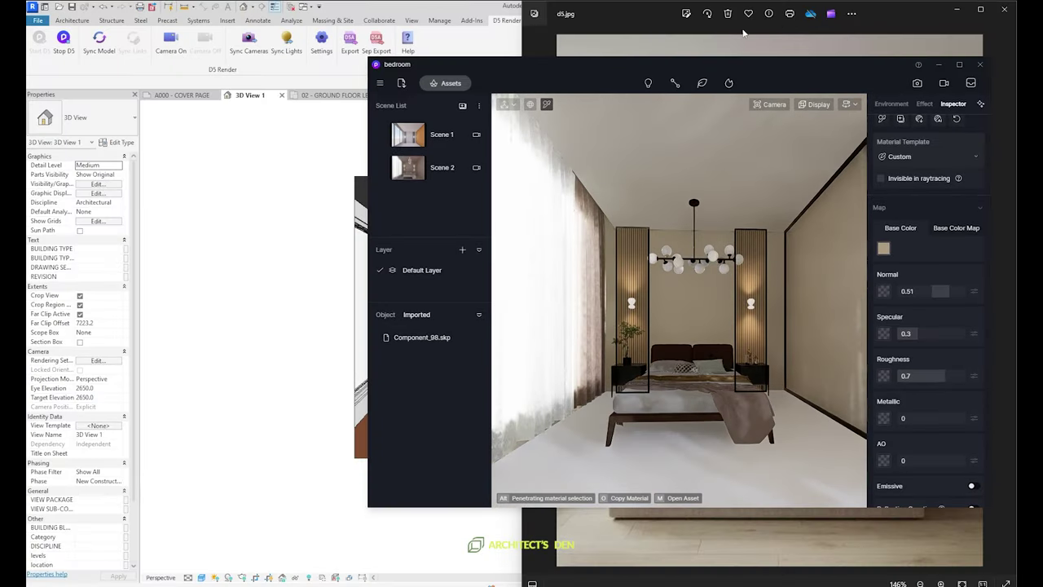
Move the render window beside the reference photo, extend it downward, and narrow the d5.jpg window so both fit side by side.
left_click_drag(650, 74, 299, 6)
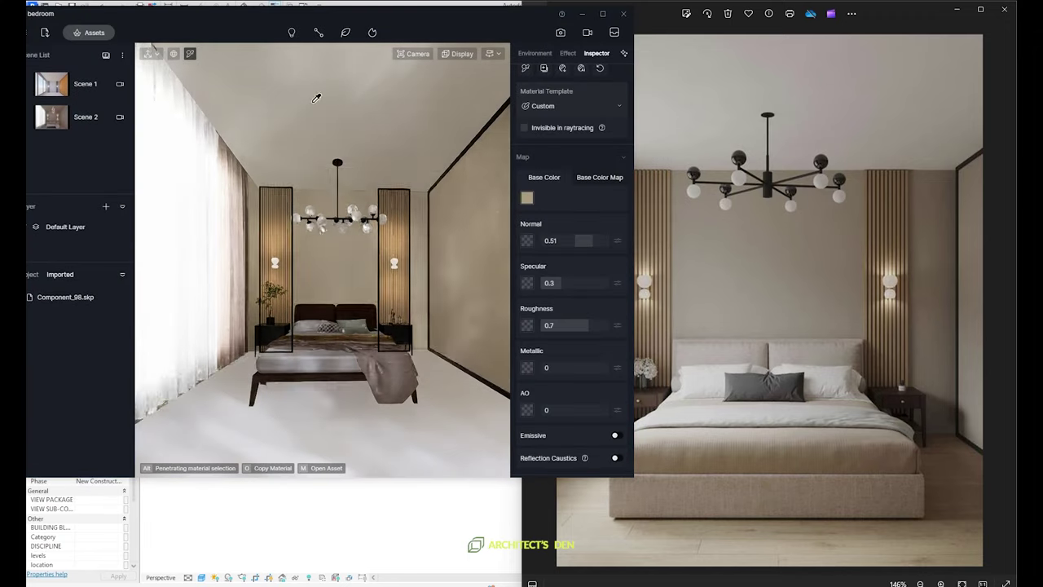
left_click(364, 475)
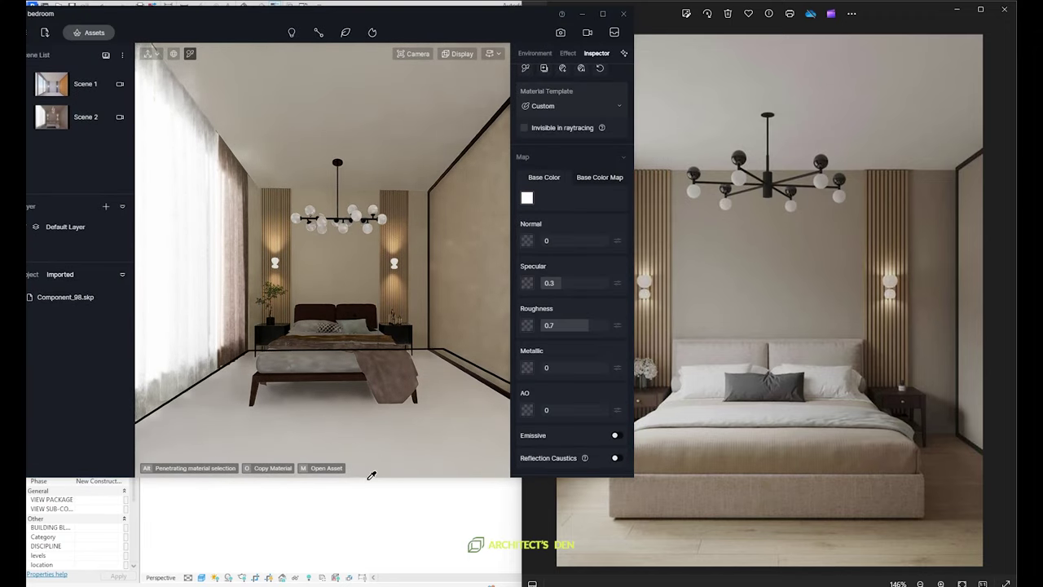
left_click_drag(369, 479, 370, 583)
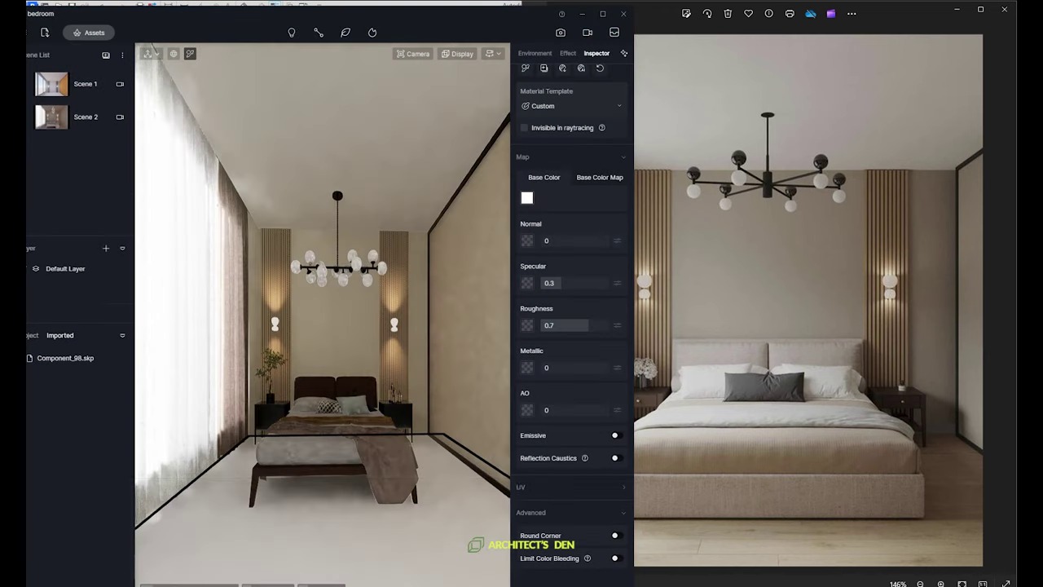
left_click(756, 336)
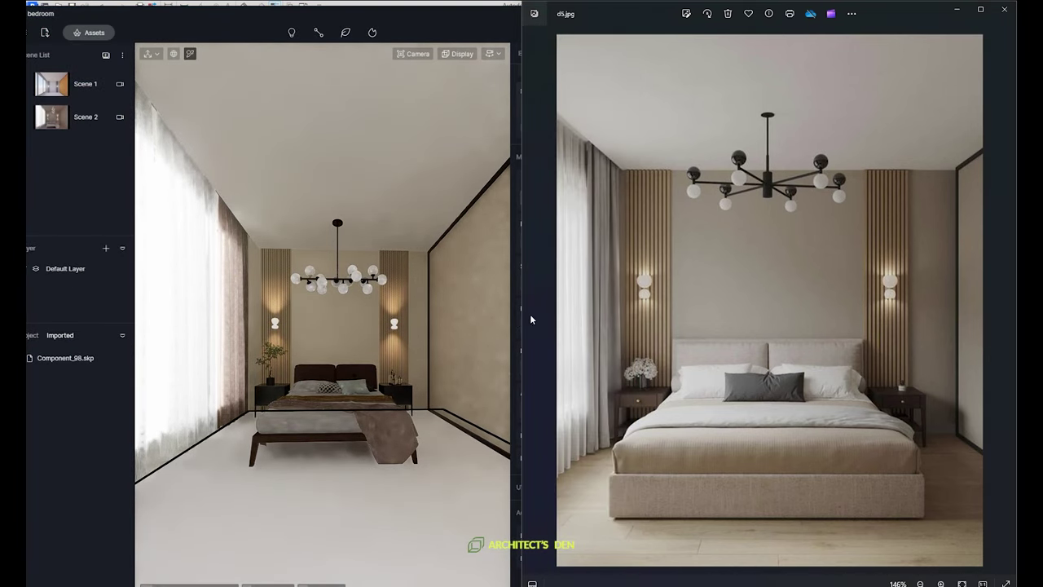
left_click_drag(520, 313, 632, 311)
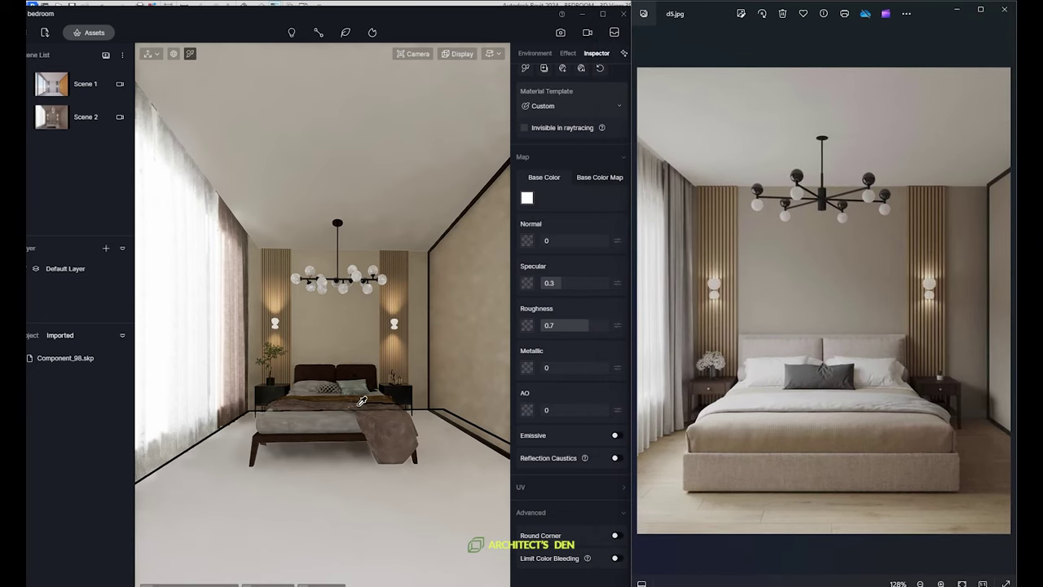
Select the bed headboard's material and sample its base color from the headboard in the reference photo.
scroll(361, 401, "up", 3)
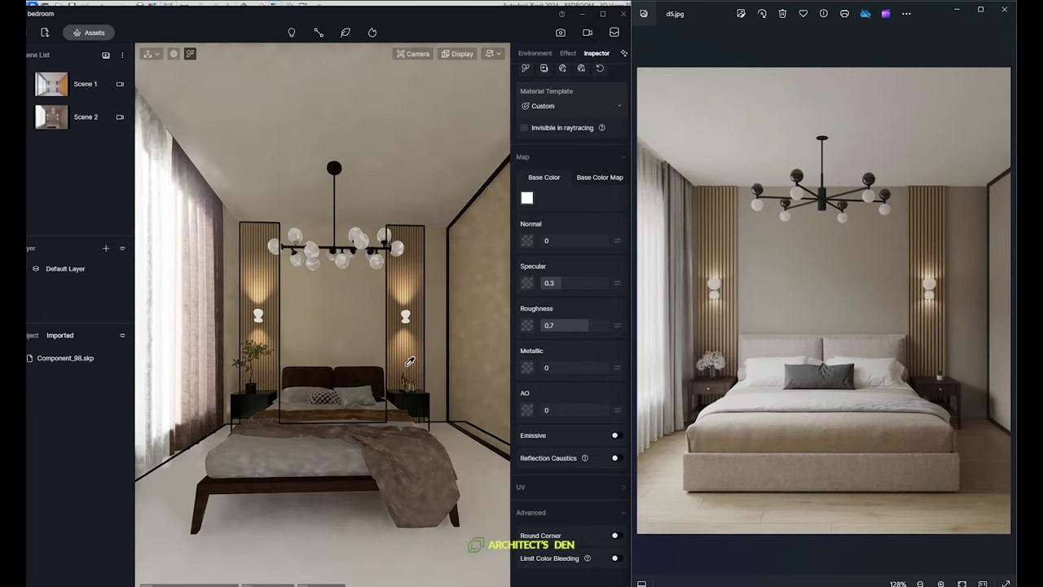
scroll(410, 361, "up", 3)
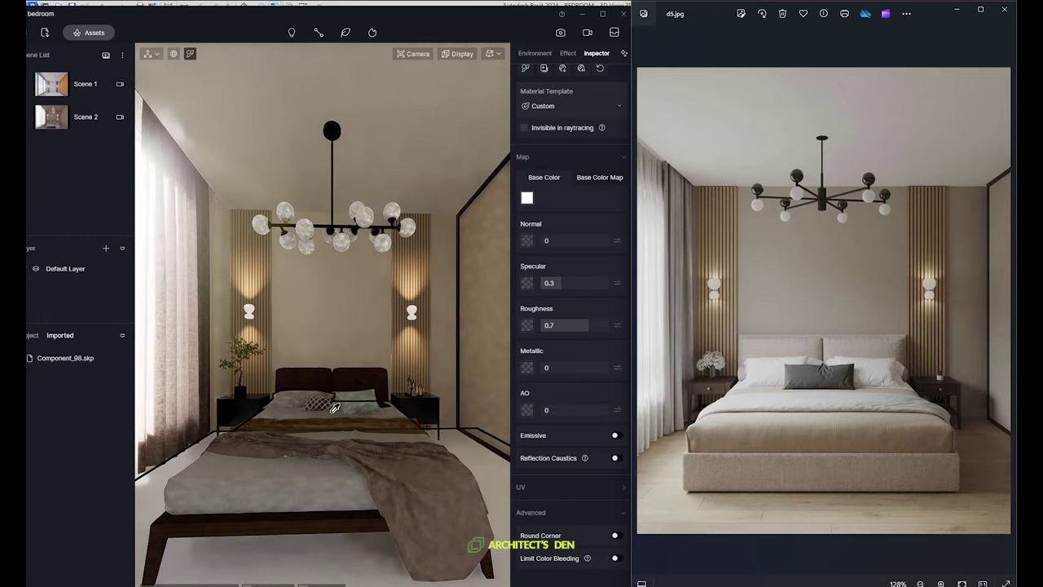
scroll(334, 407, "down", 3)
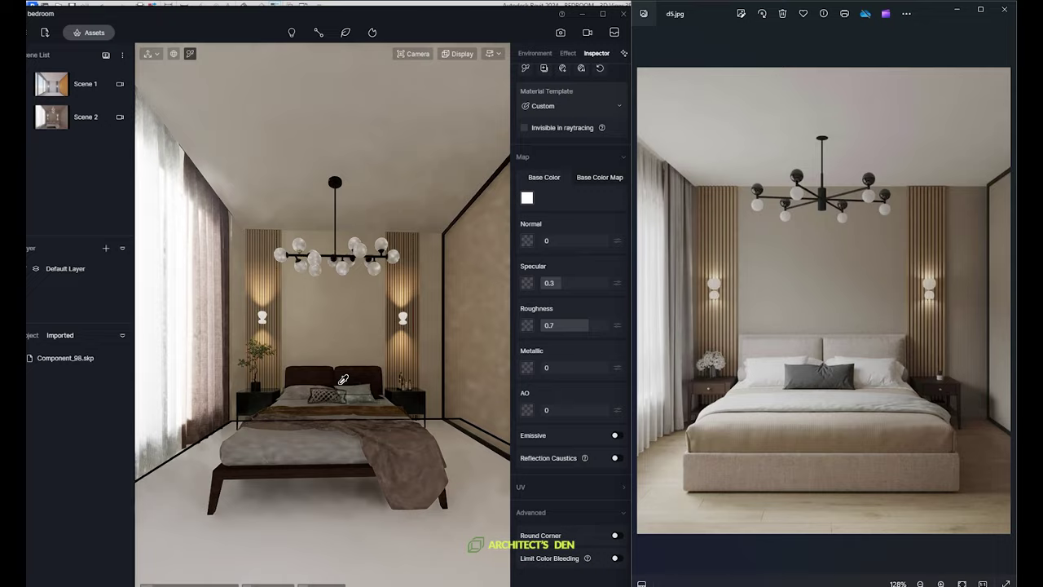
scroll(343, 379, "up", 5)
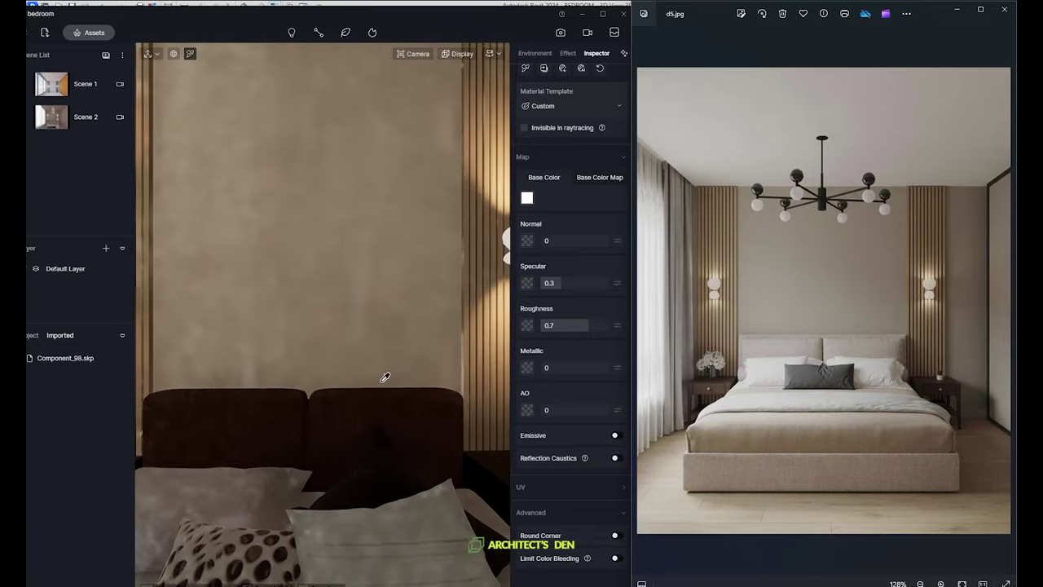
scroll(384, 377, "down", 5)
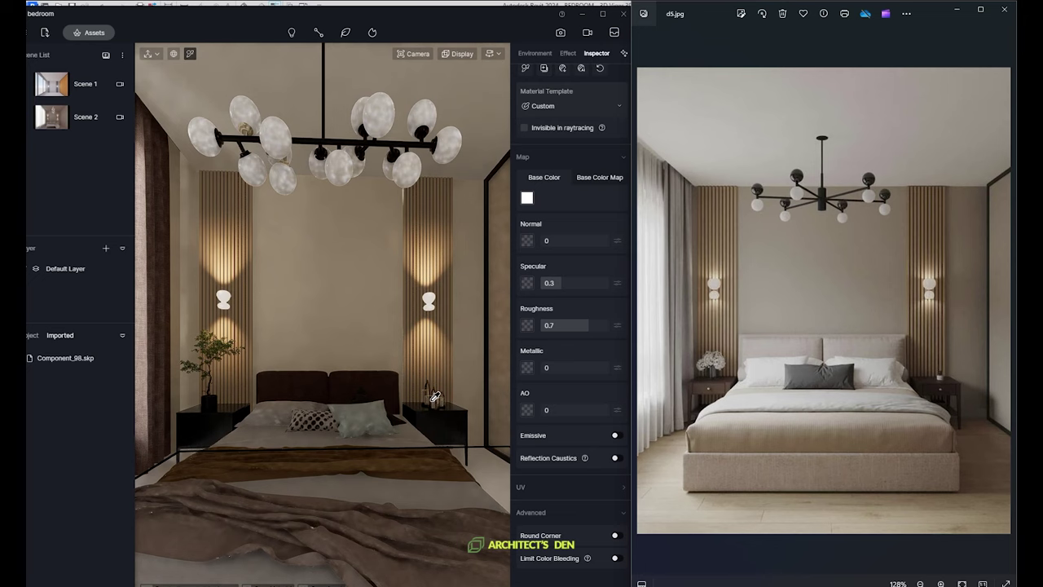
scroll(408, 390, "up", 3)
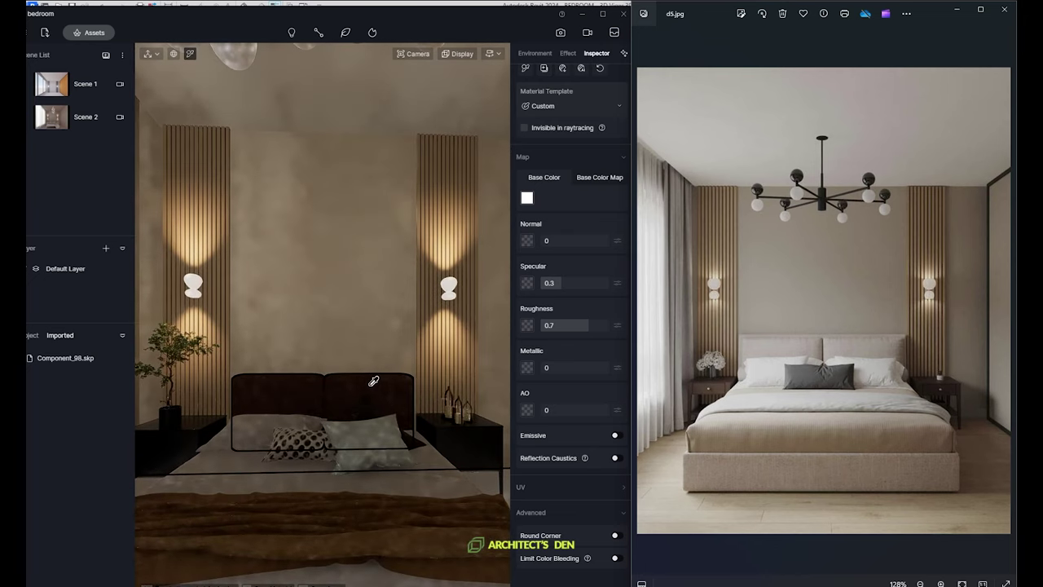
left_click(371, 380)
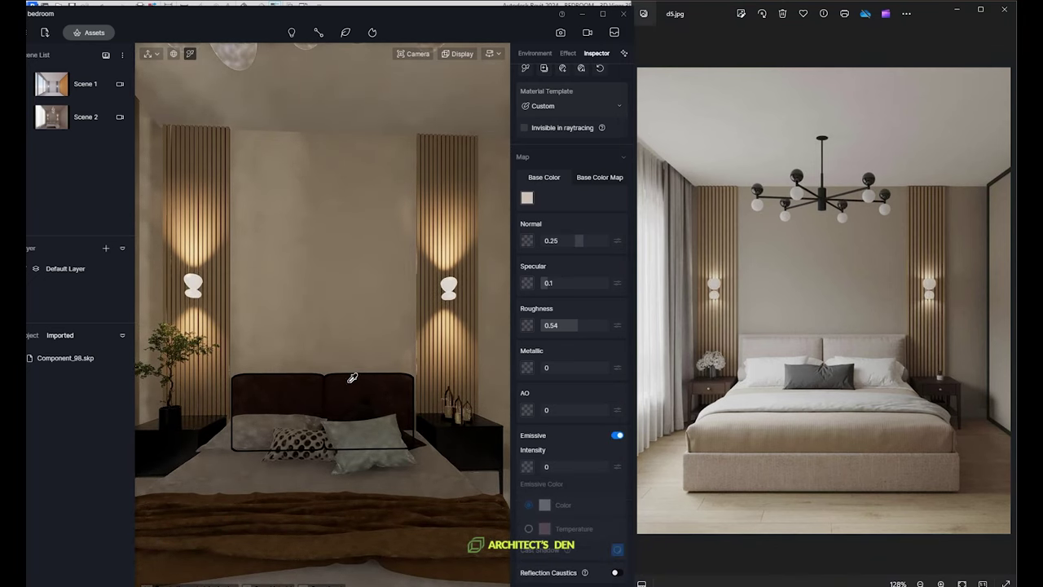
left_click(527, 198)
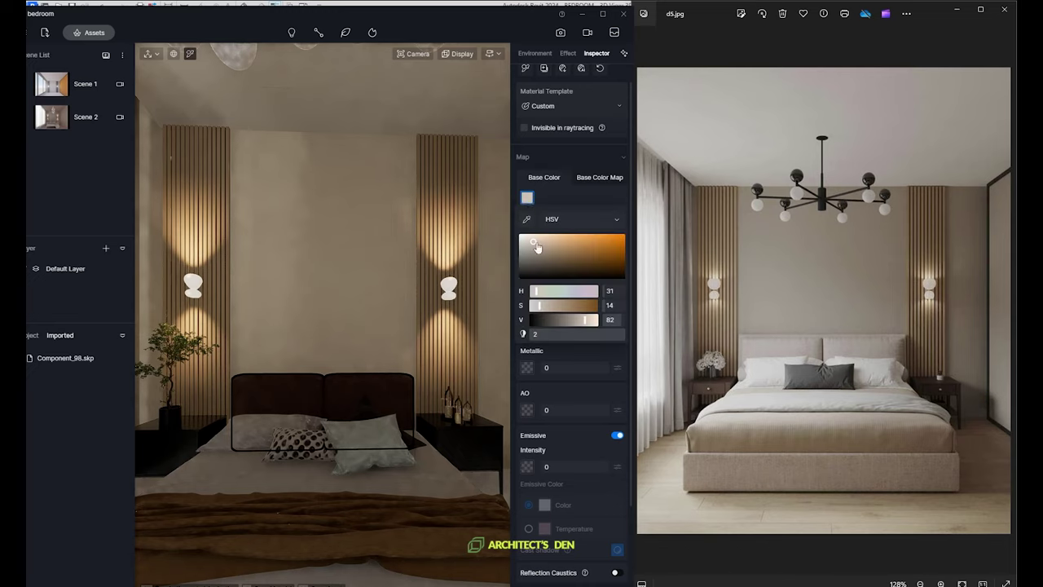
left_click(747, 342)
Lower the contrast of the headboard's base color map to -100 and return to its base color.
left_click(596, 178)
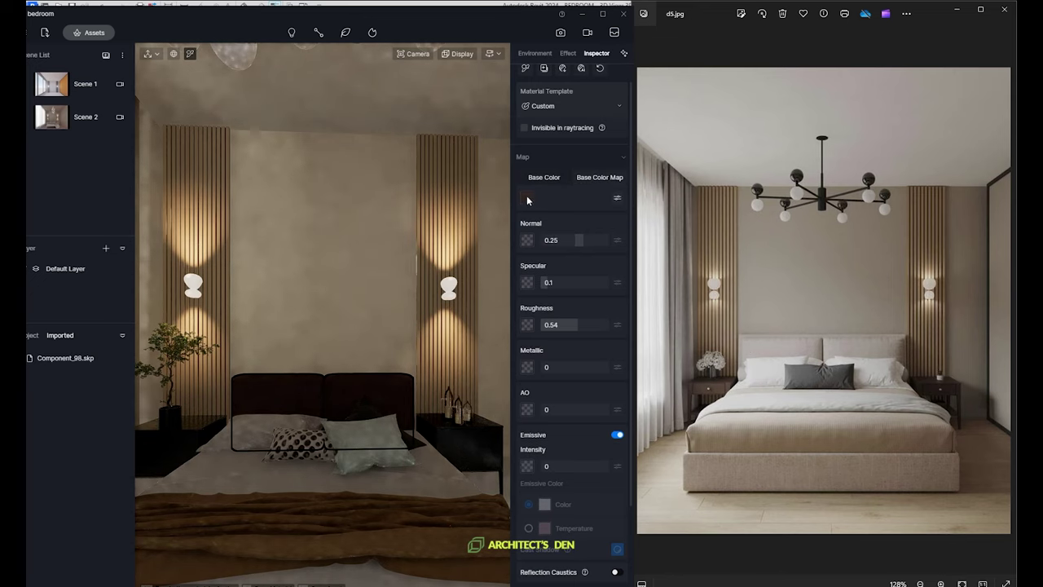
left_click(617, 197)
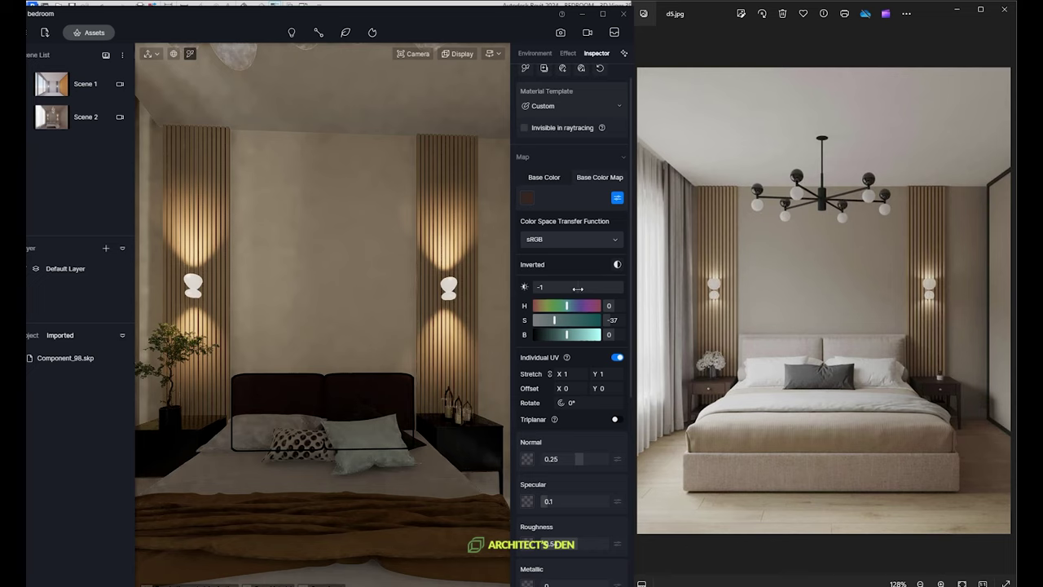
left_click_drag(578, 288, 516, 292)
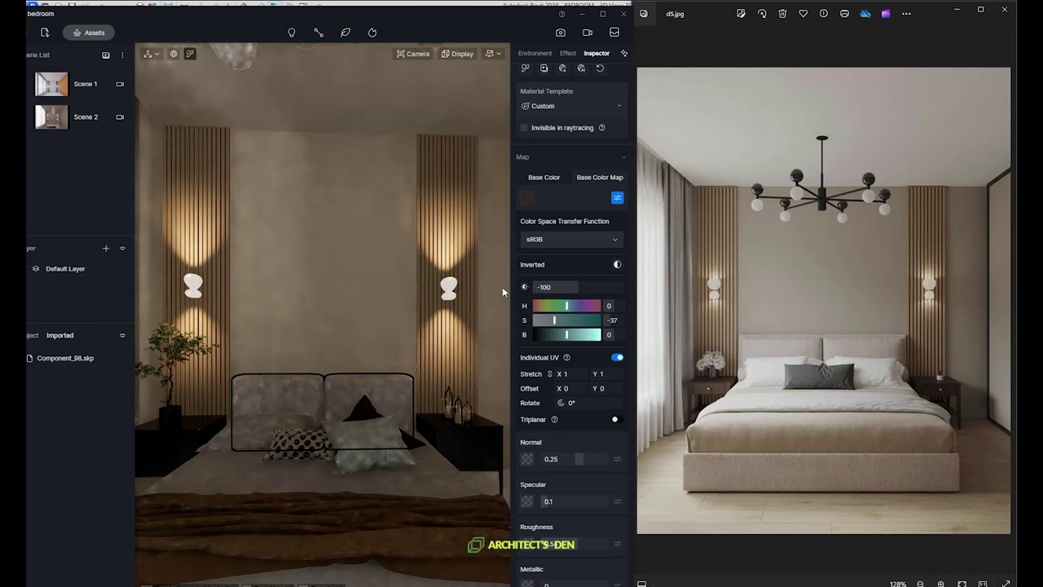
mouse_move(528, 287)
left_mouse_down()
mouse_move(563, 288)
mouse_move(527, 291)
left_mouse_up()
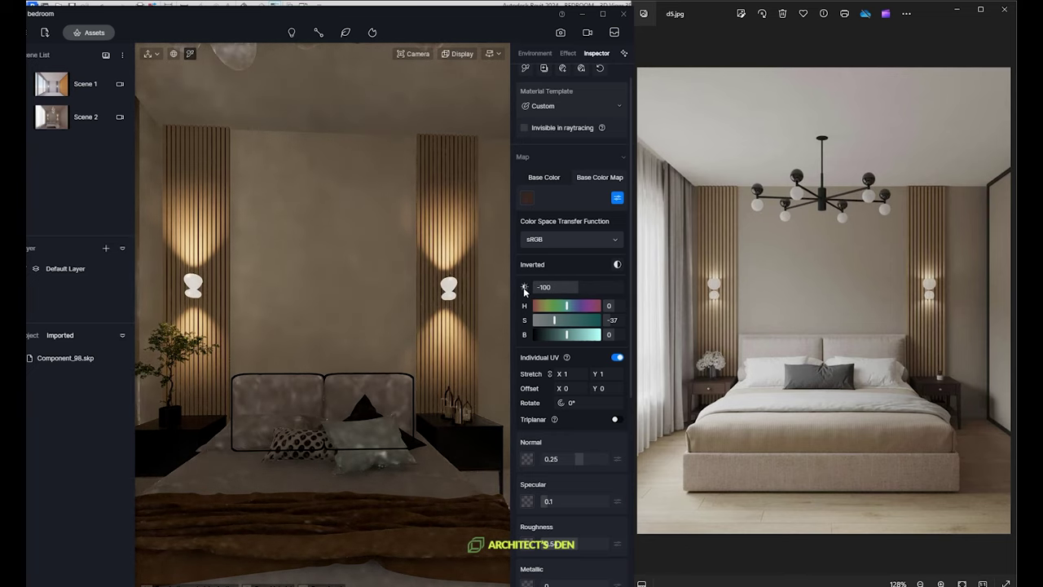
left_click(545, 178)
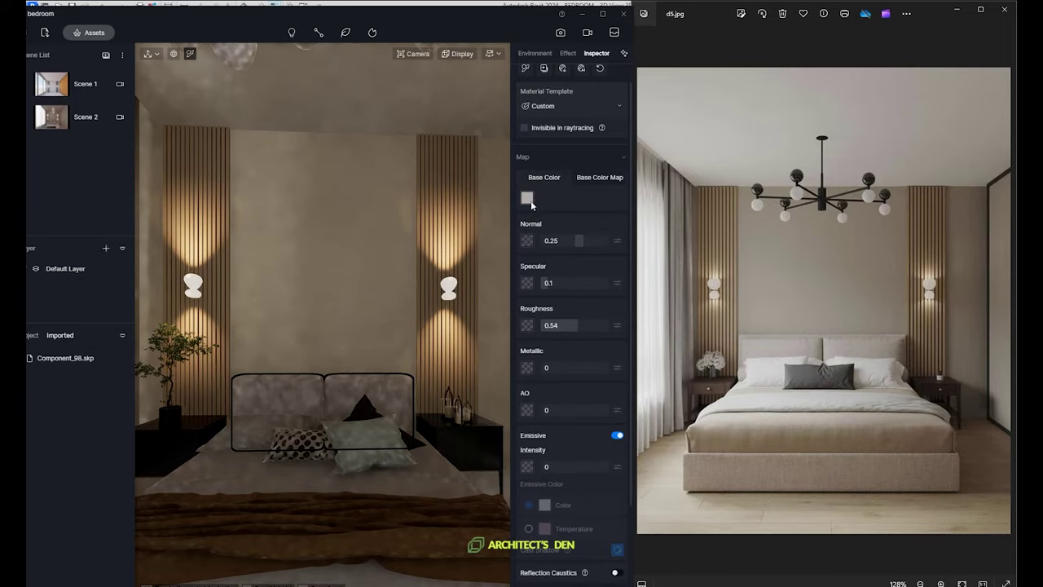
Select the spotted pillow's material and remove its base color map.
scroll(257, 424, "up", 6)
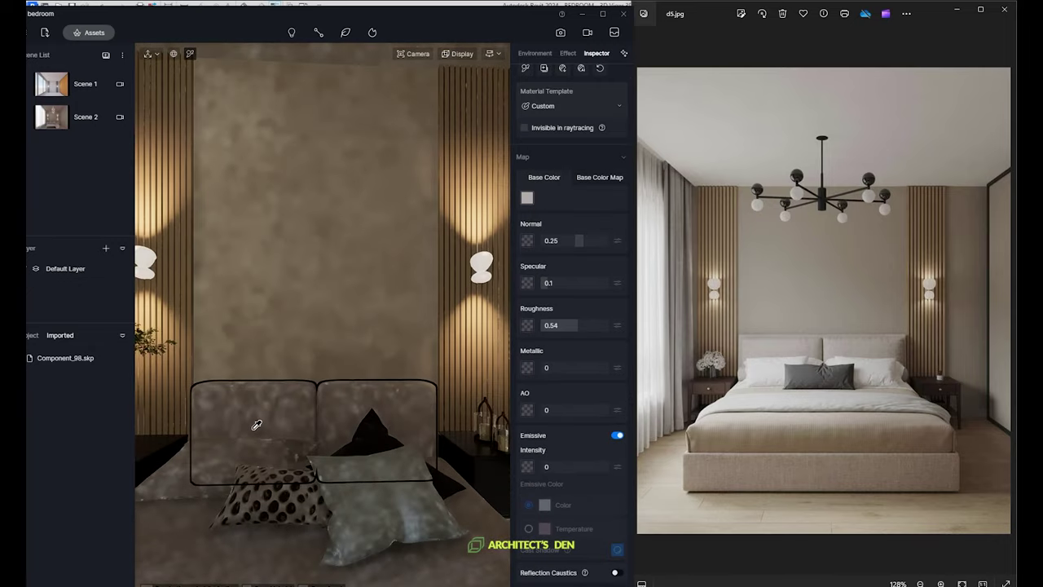
scroll(263, 420, "down", 6)
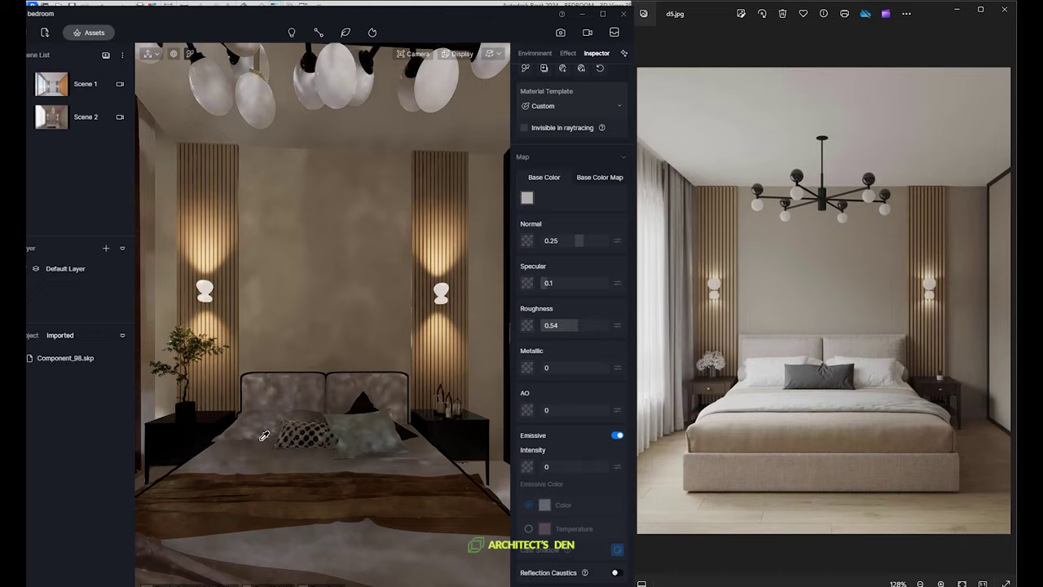
left_click(328, 439)
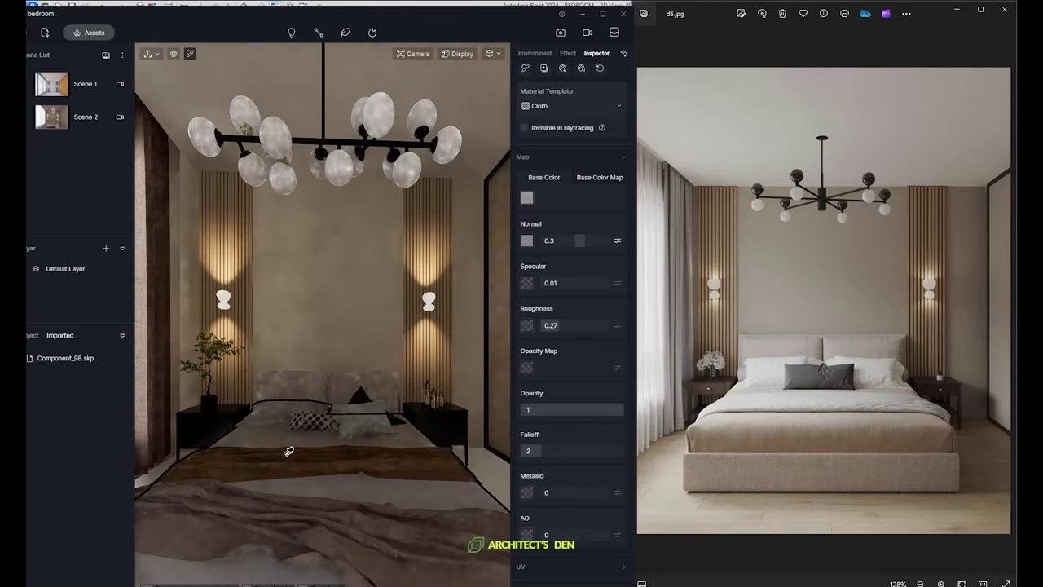
left_click(323, 442)
right_click(528, 196)
left_click(545, 277)
left_click(543, 177)
scroll(344, 365, "up", 2)
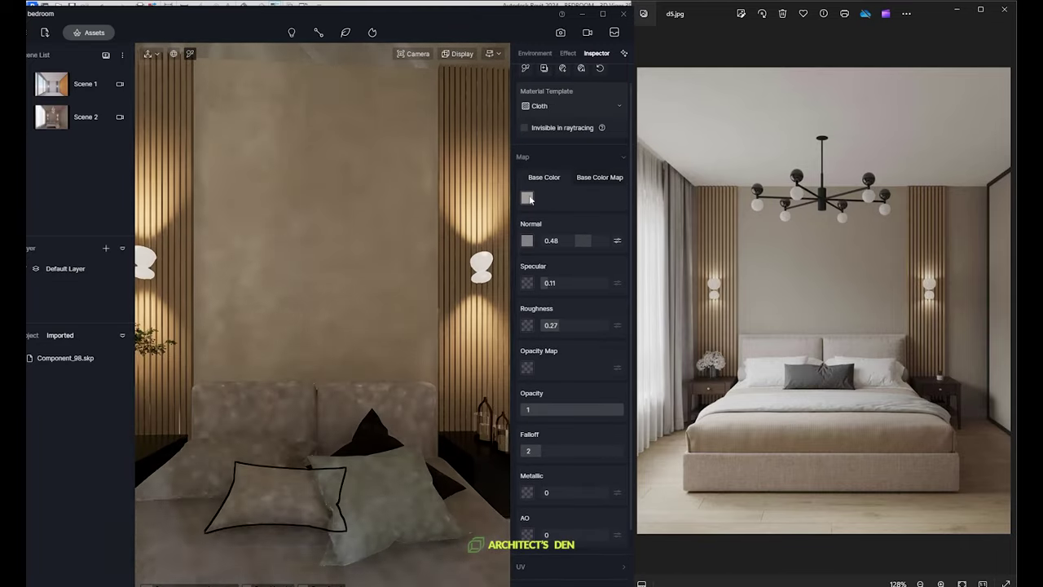
Set the small front pillow's base color to white and pick up its material for copying.
left_click(528, 198)
left_click(519, 242)
left_click(531, 198)
key("i")
left_click(280, 484)
scroll(358, 366, "down", 5)
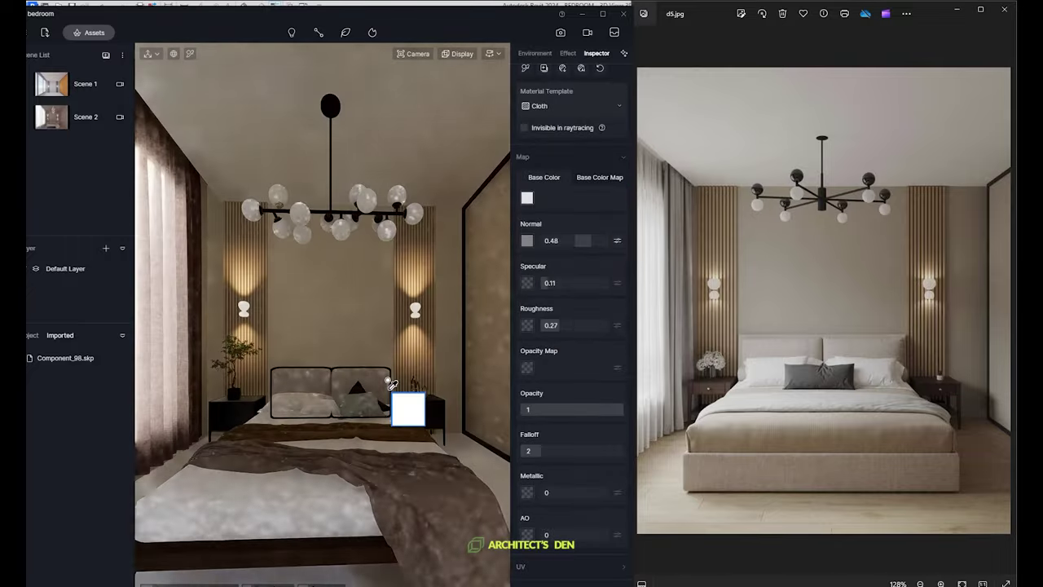
Darken the nightstands' base color and lower the contrast of their base color map.
scroll(407, 473, "up", 4)
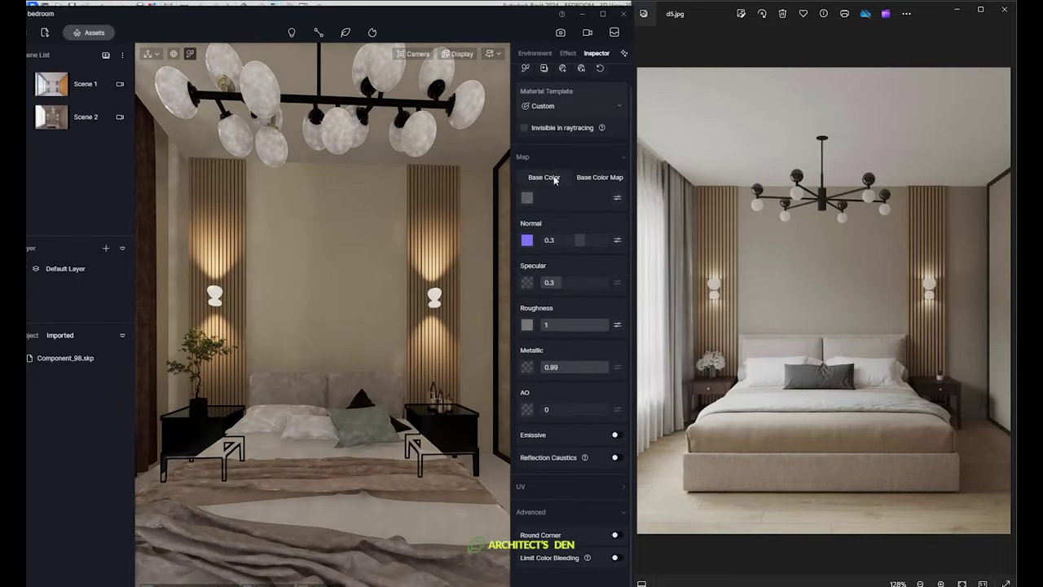
left_click(527, 197)
mouse_move(528, 249)
left_mouse_down()
mouse_move(538, 263)
mouse_move(522, 259)
left_mouse_up()
left_click(583, 177)
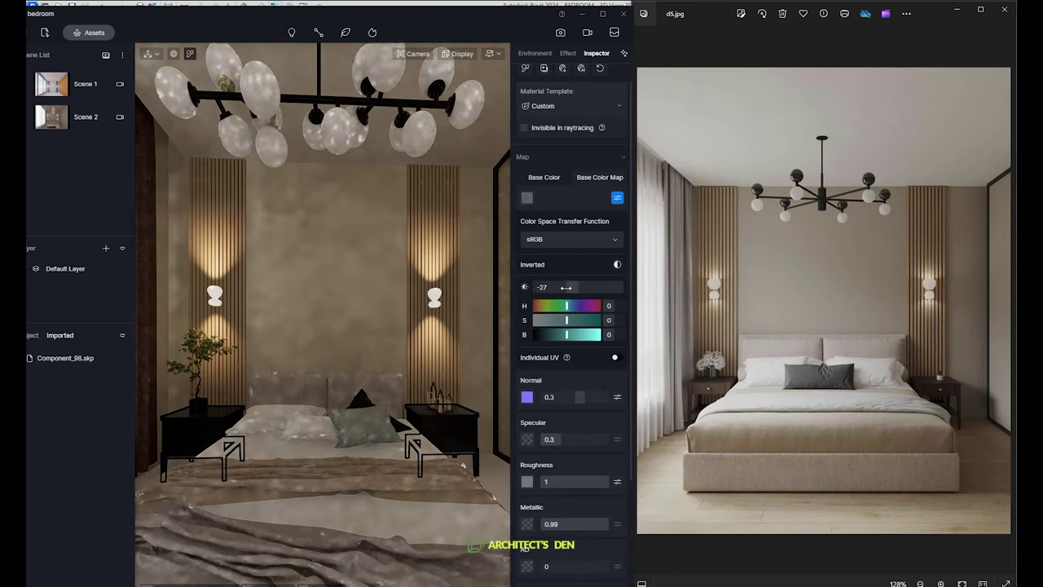
left_click_drag(565, 287, 532, 286)
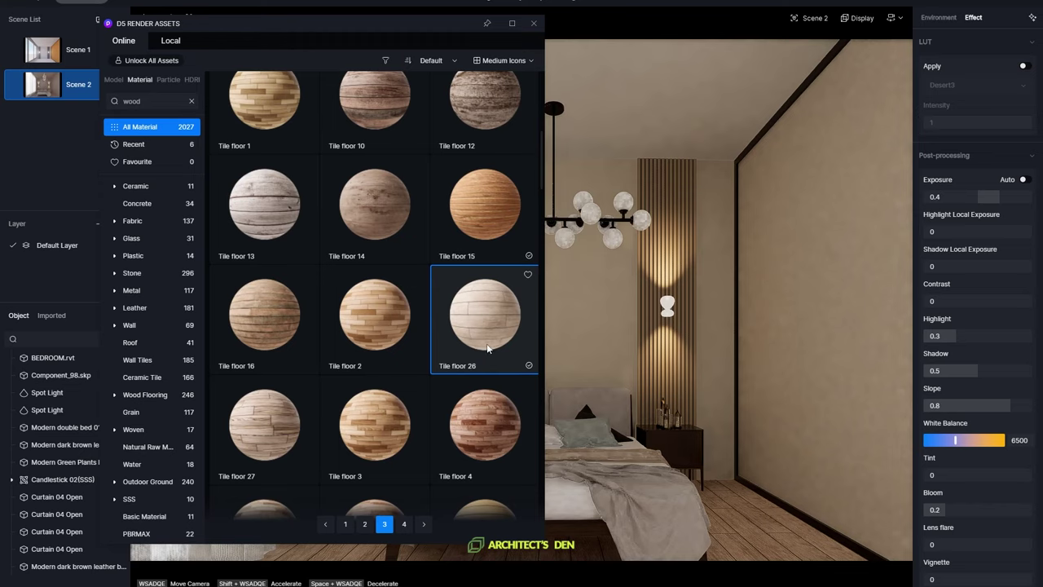
Apply the Tile floor 26 material to the bedroom floor, close the asset library and select the floor.
left_click(740, 516)
left_click(533, 24)
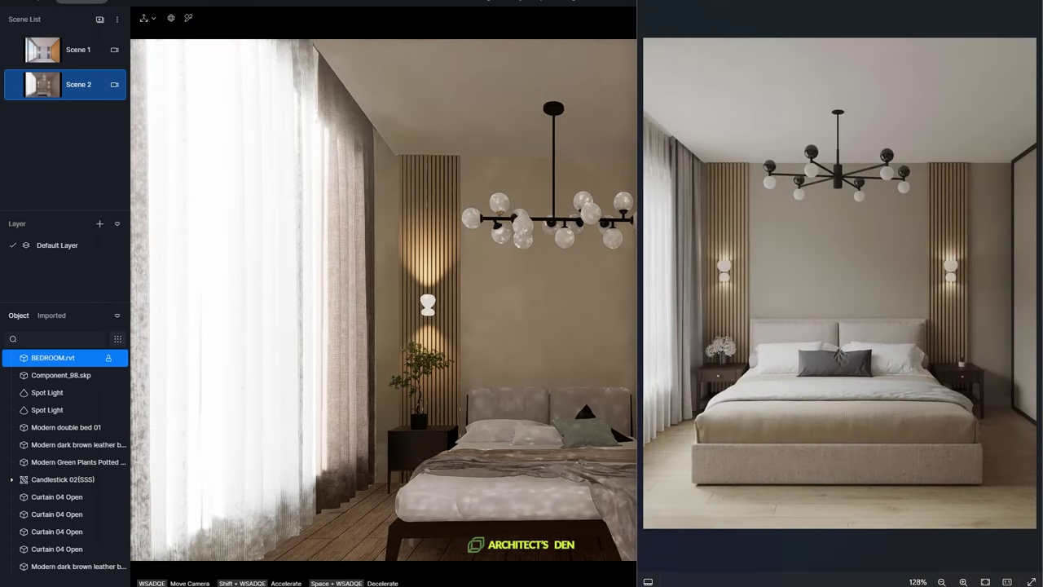
left_click(492, 585)
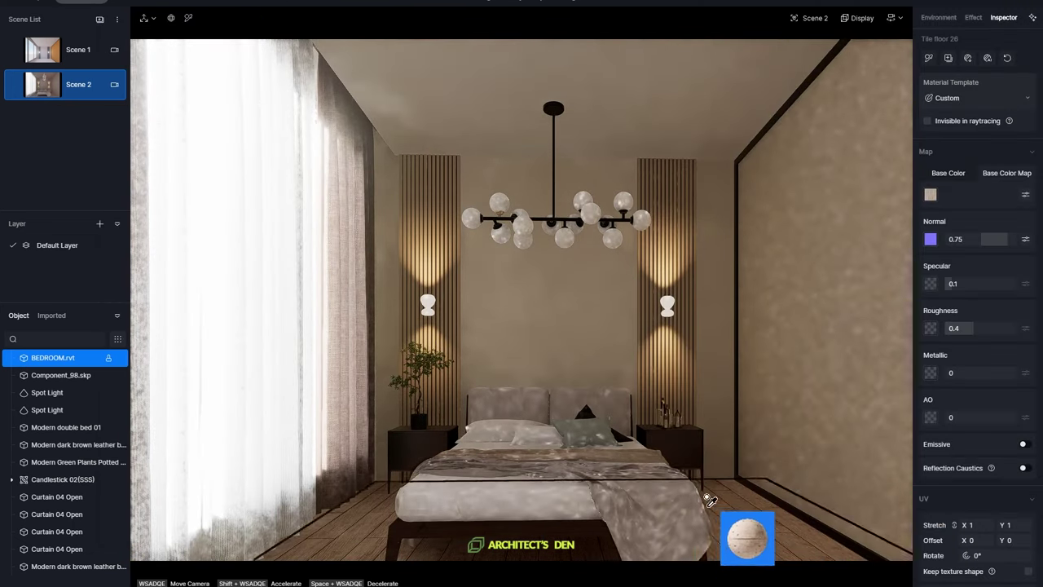
key("Escape")
key("Escape")
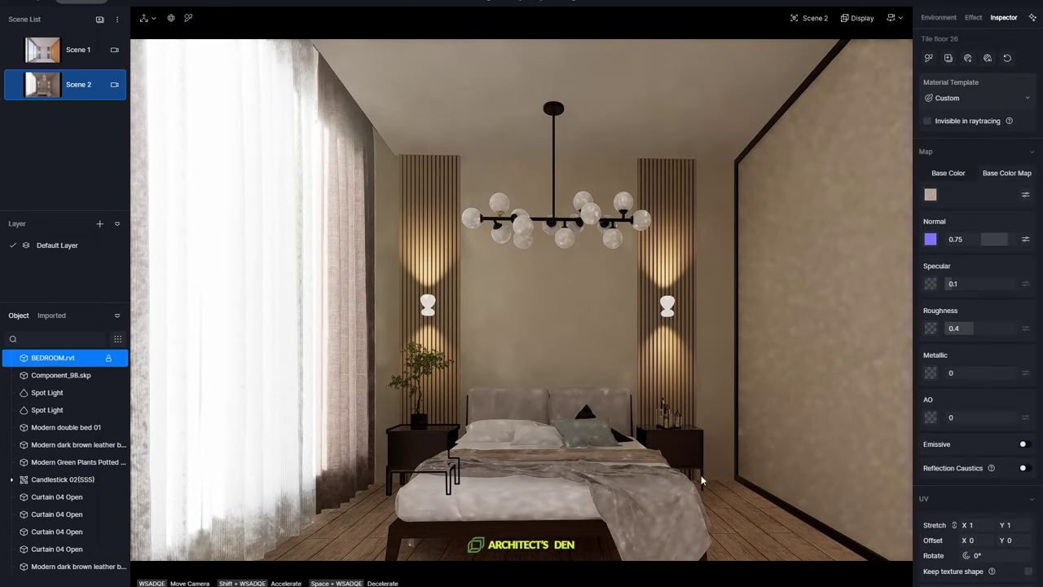
left_click(731, 515)
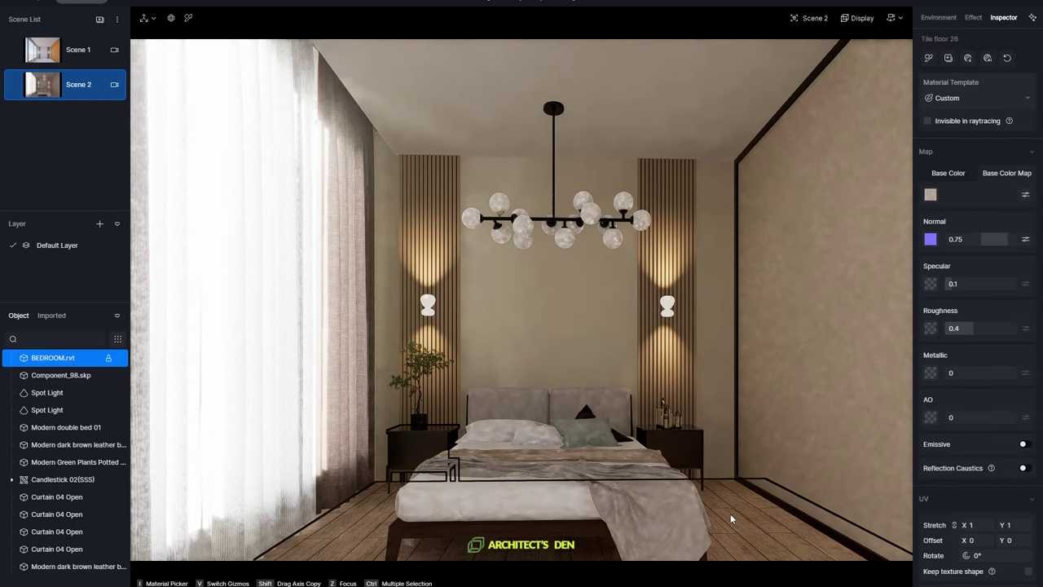
Rotate the Tile floor 26 texture on the bedroom floor to 90°.
key("i")
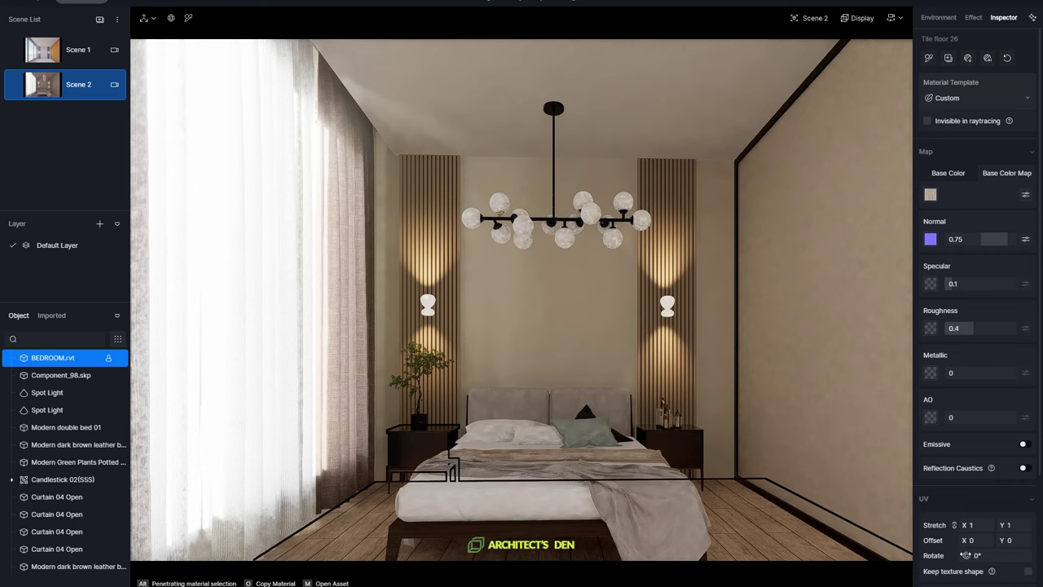
left_click(1000, 556)
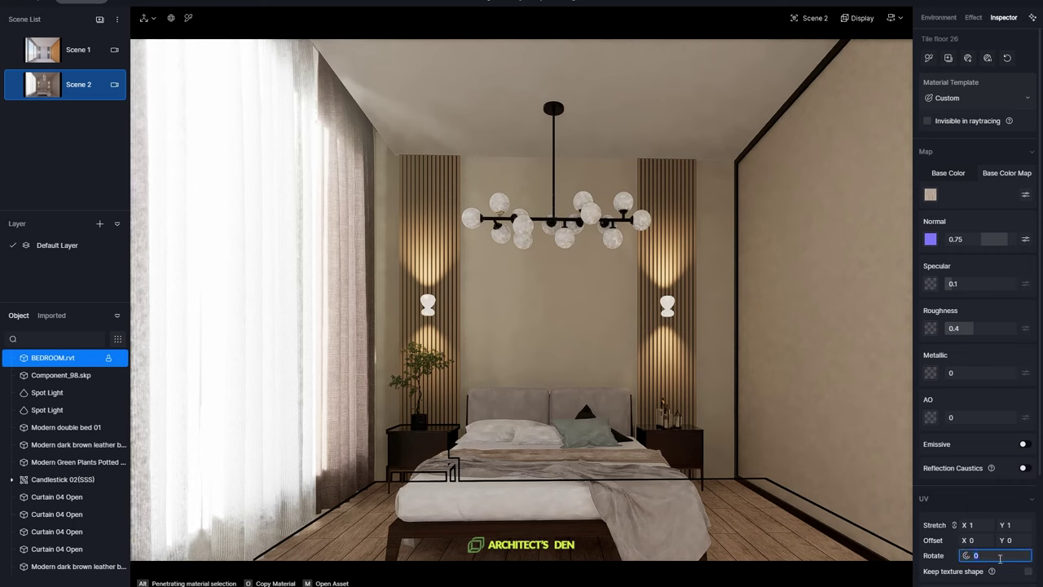
type("90")
key("Return")
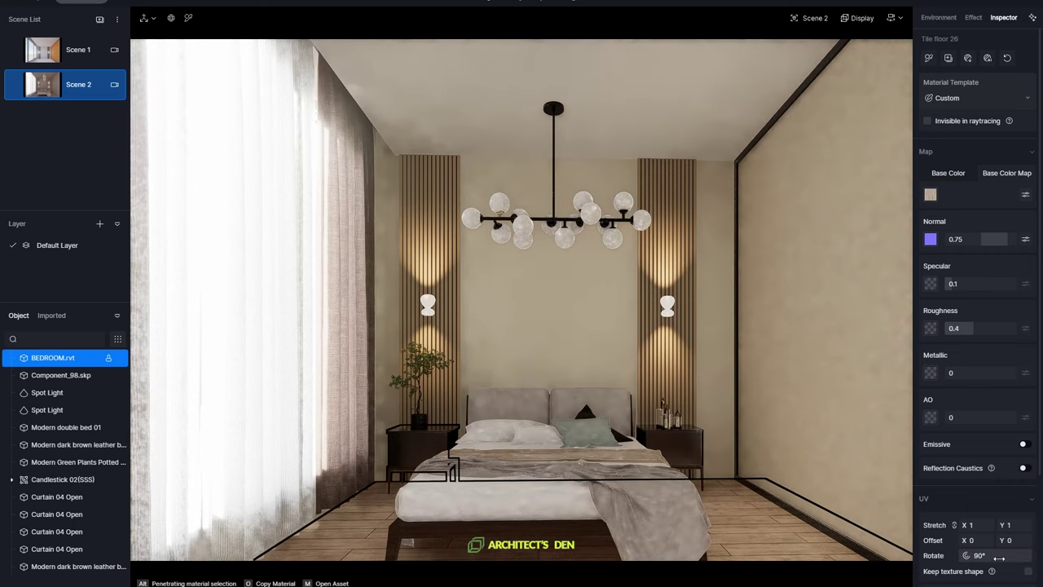
scroll(593, 424, "up", 3)
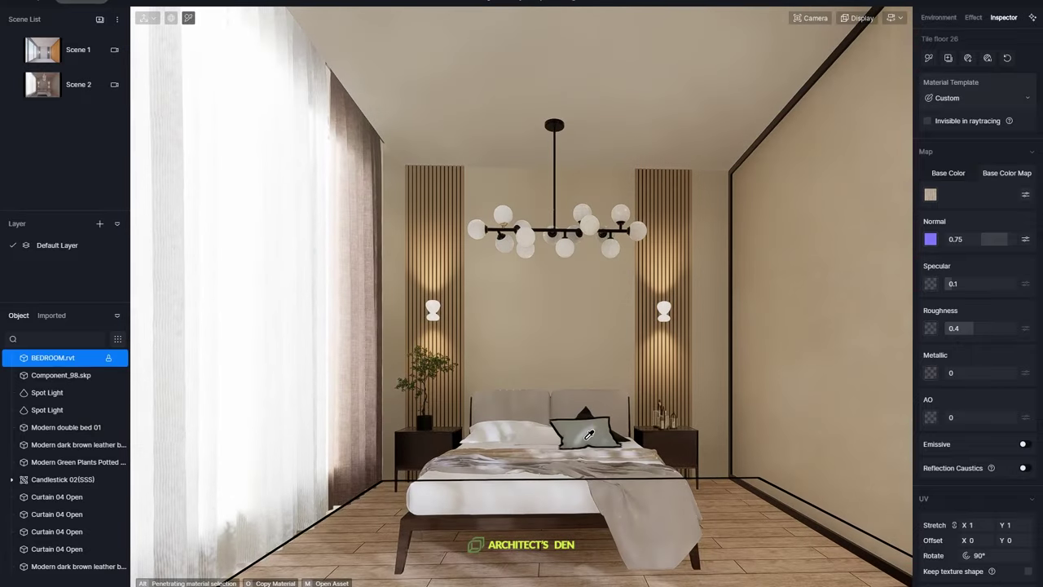
scroll(586, 477, "down", 3)
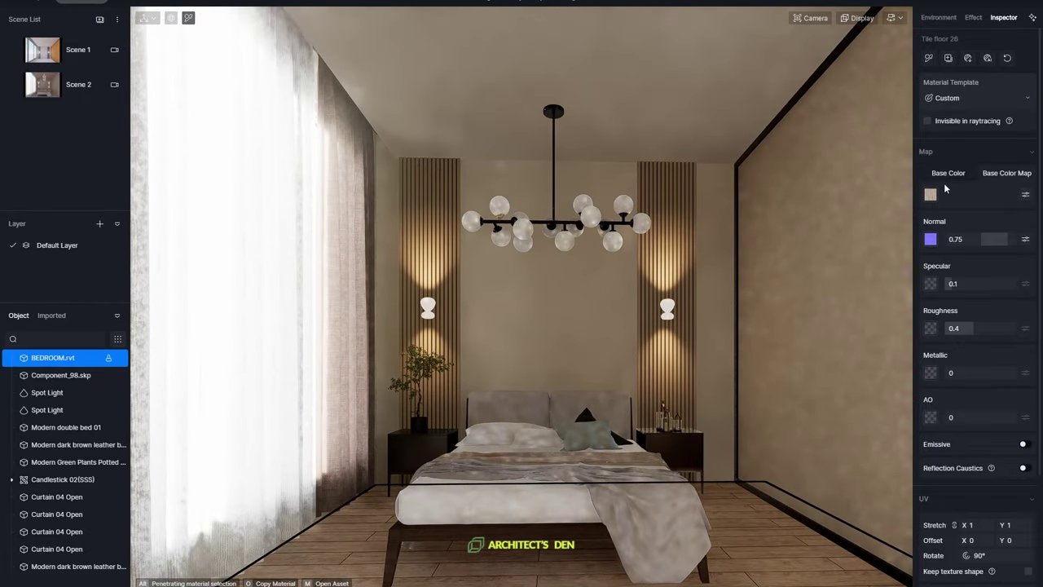
Lighten the floor's base color to H 29, S 13, V 95, and set its specular to 0.23 and roughness to 0.33.
left_click(929, 195)
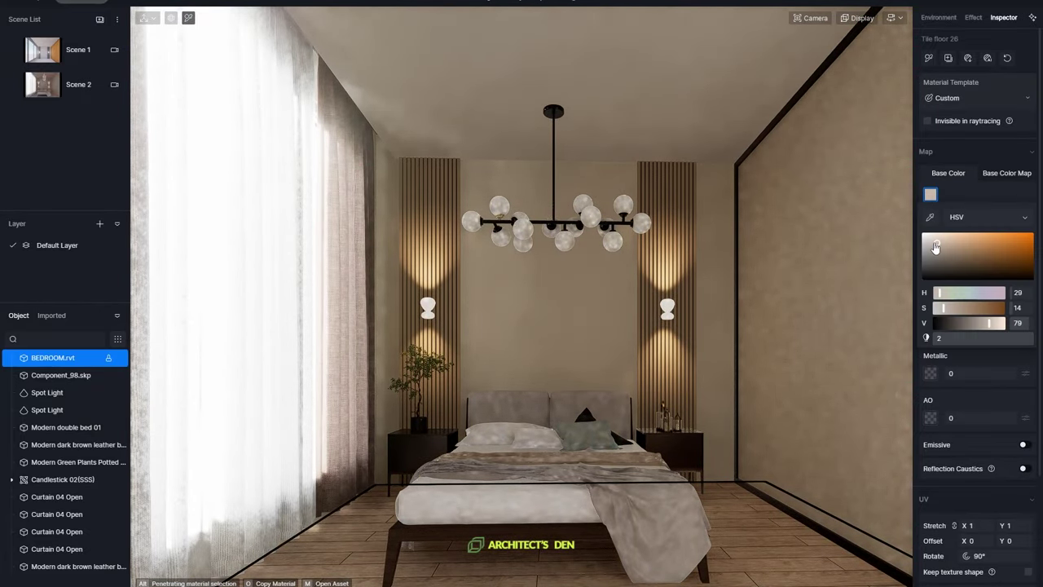
left_click_drag(938, 246, 937, 240)
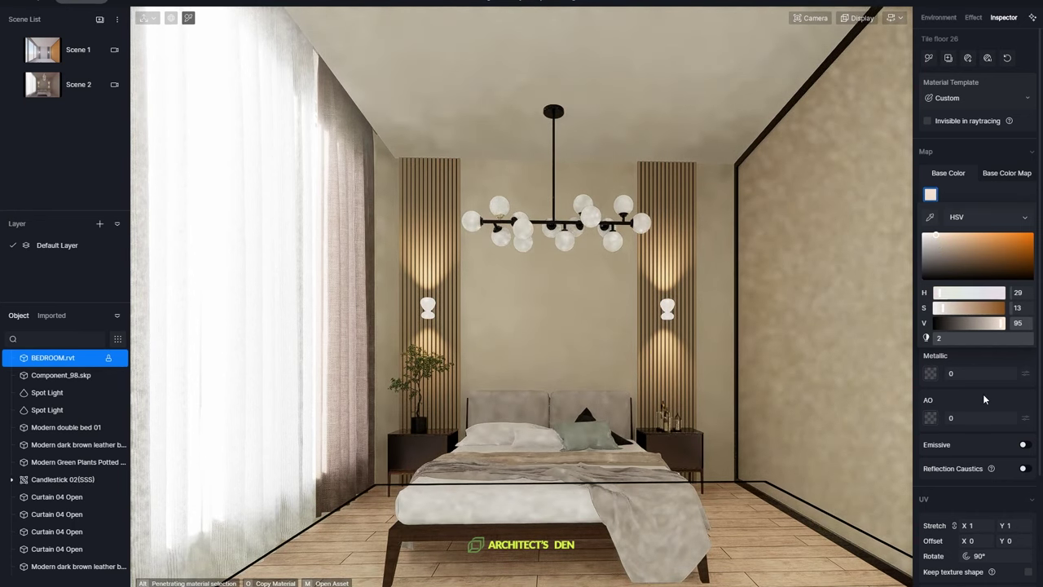
left_click(965, 346)
left_click_drag(953, 284, 964, 285)
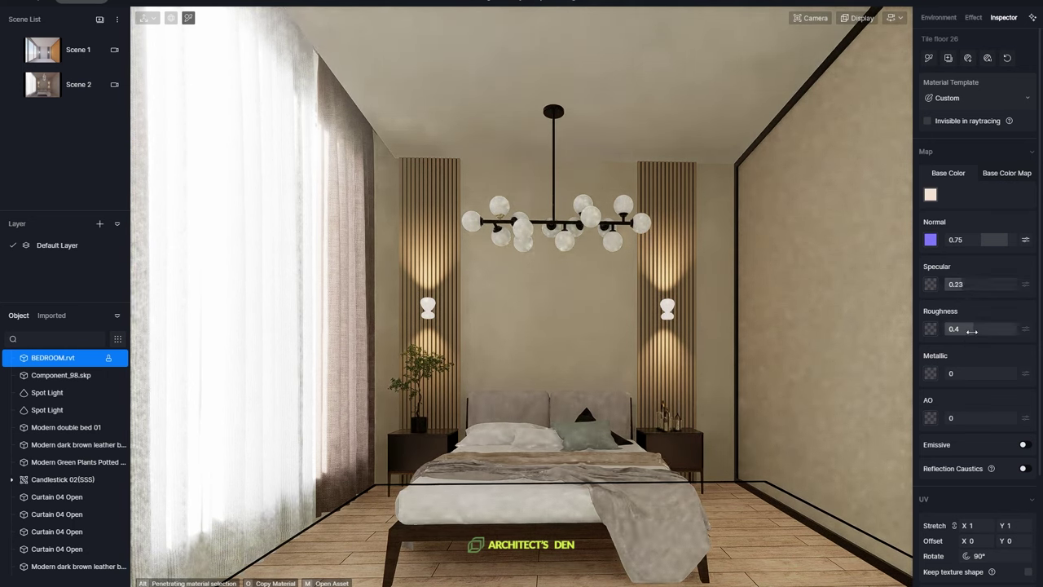
left_click_drag(970, 331, 967, 331)
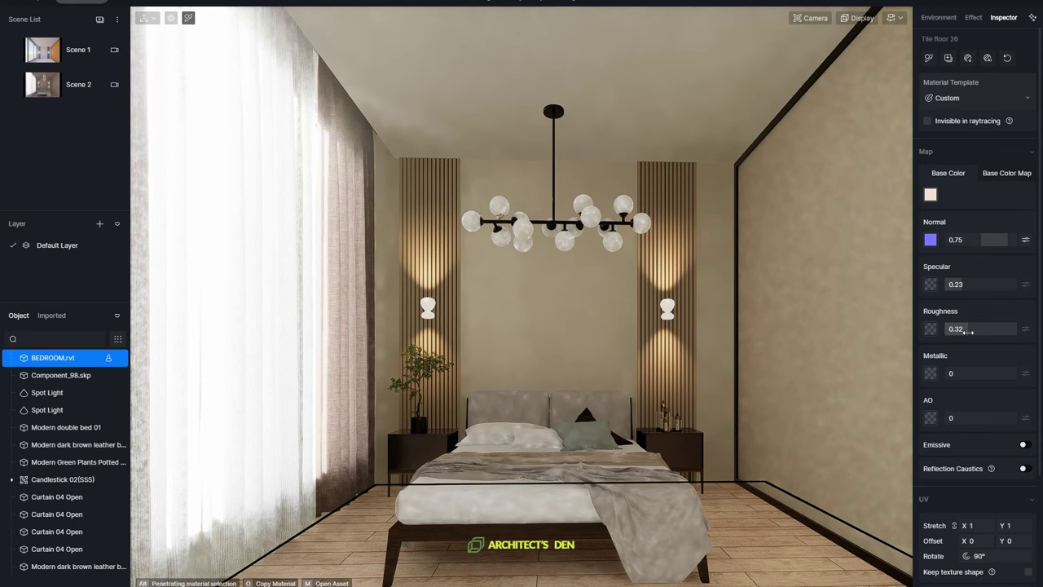
left_click(968, 332)
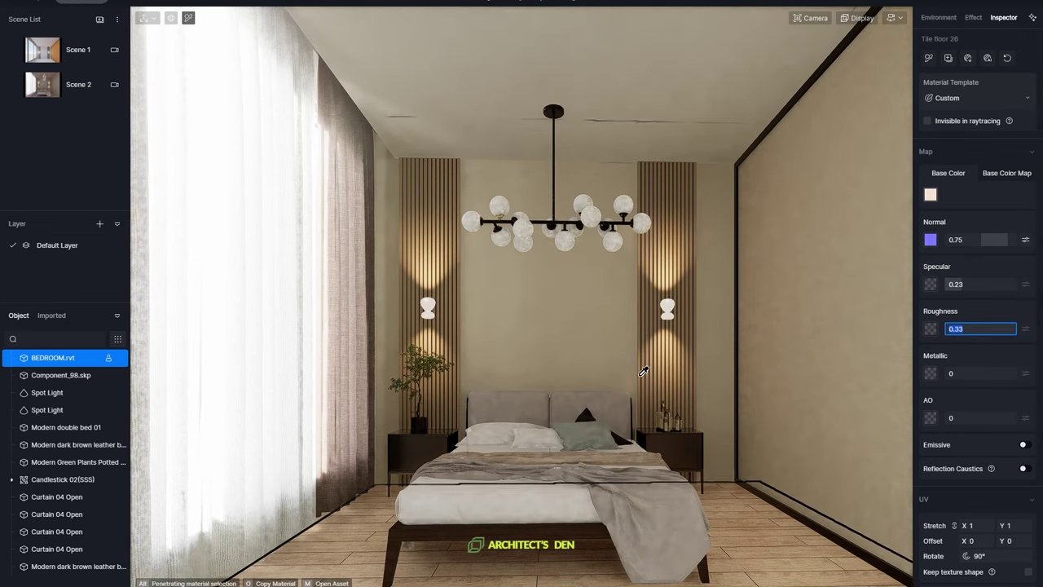
Return to Scene 2 in image render mode, unlink the custom dimensions and set the output size to 1440 × 1780.
left_click(50, 92)
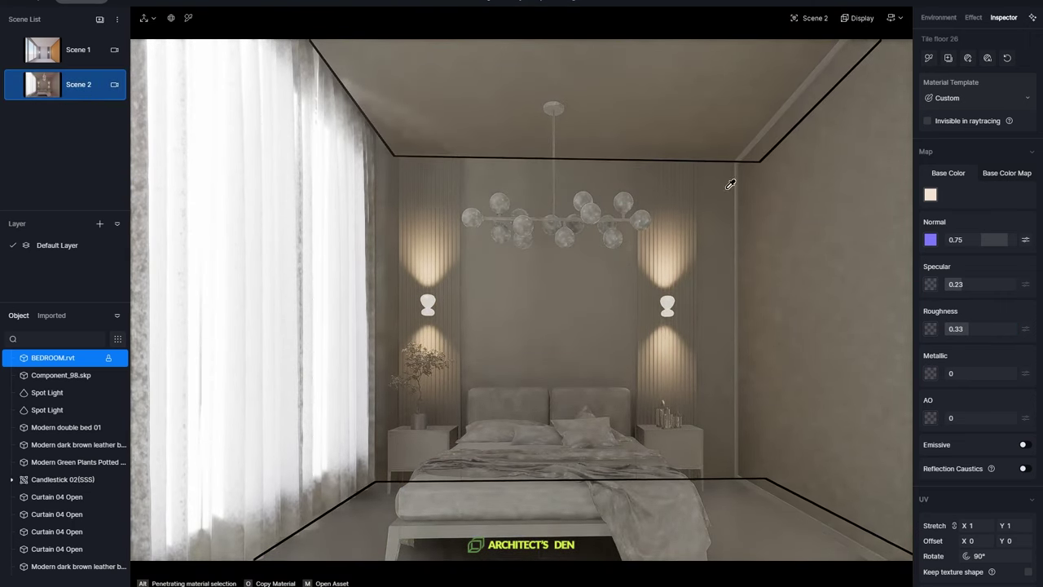
left_click(973, 17)
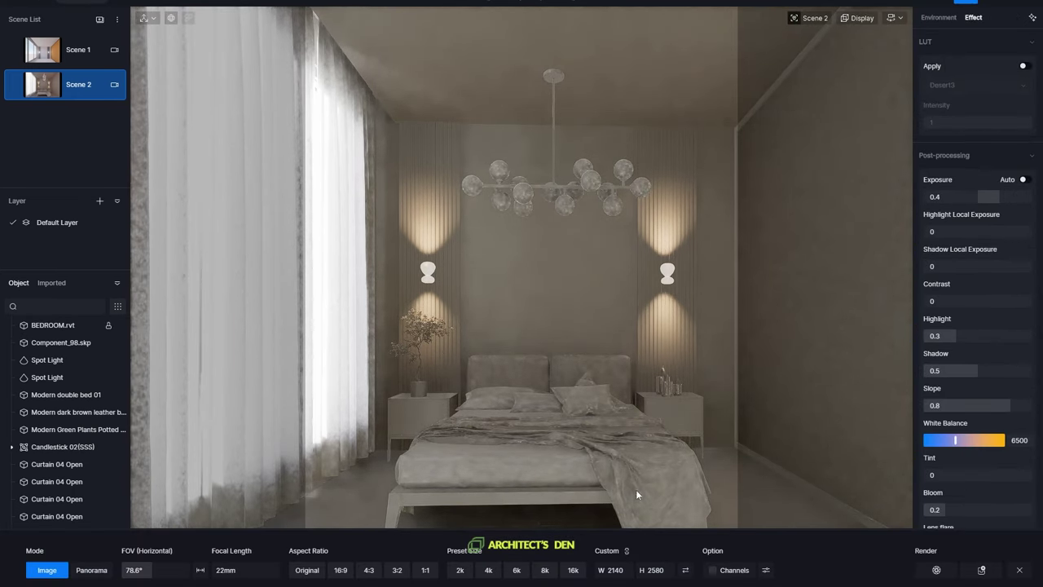
middle_click_drag(636, 490, 662, 472)
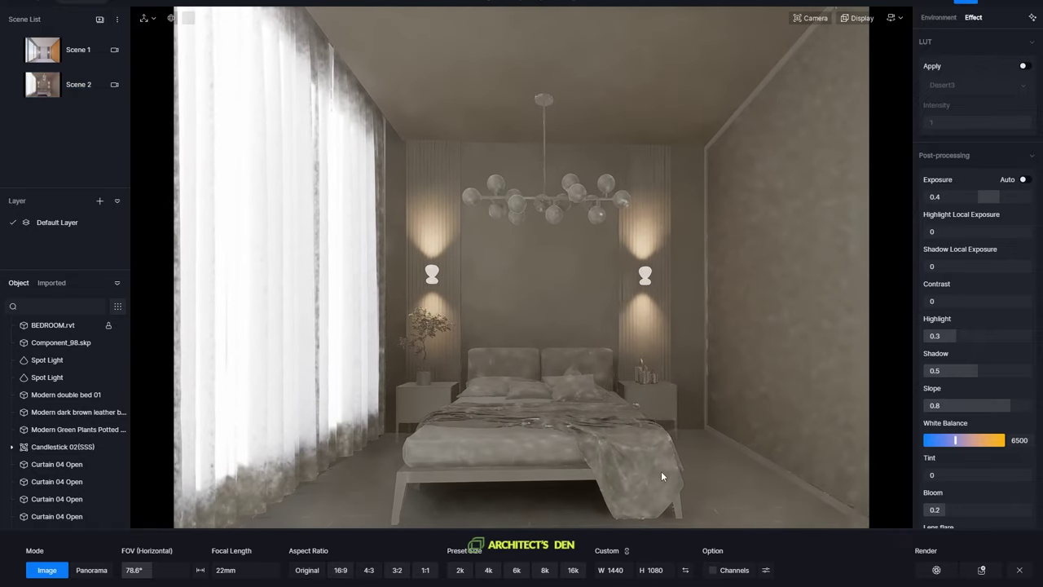
left_click(626, 552)
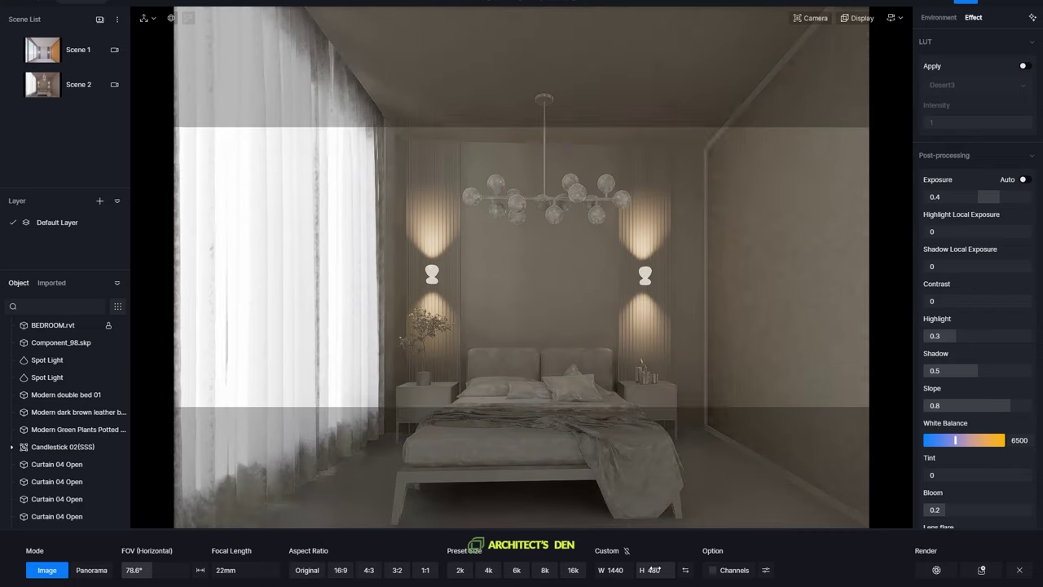
left_click_drag(652, 570, 656, 505)
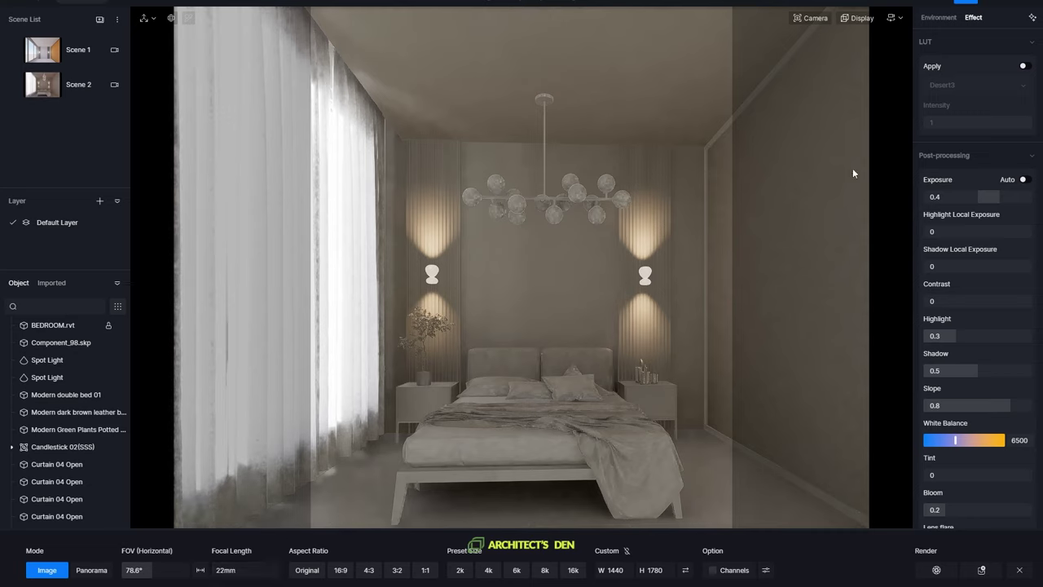
Lower the camera and adjust its angle to frame the bed within the portrait crop, and update Scene 2 with this view.
left_click(858, 18)
left_click(889, 18)
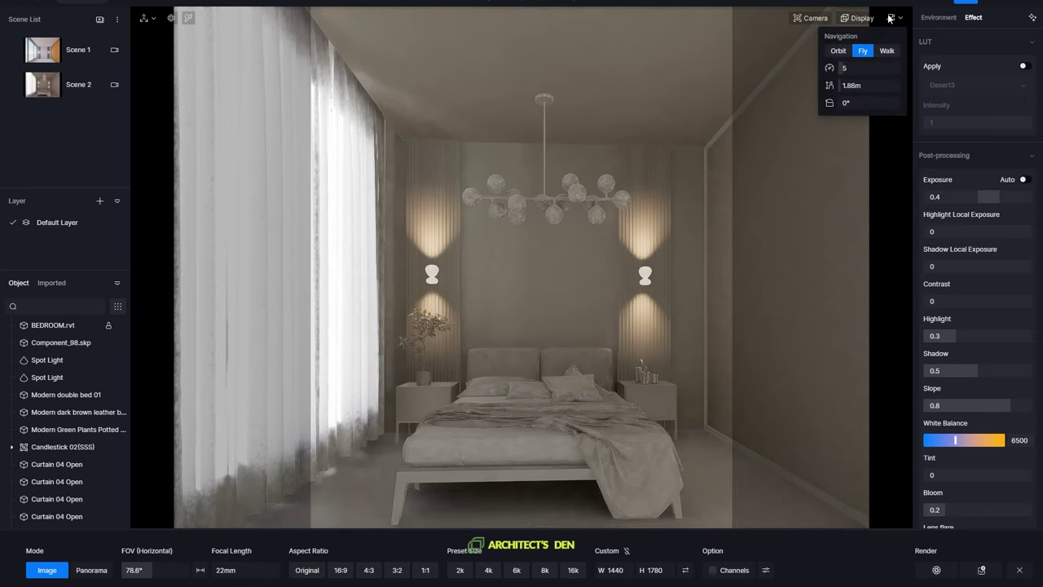
left_click(560, 295)
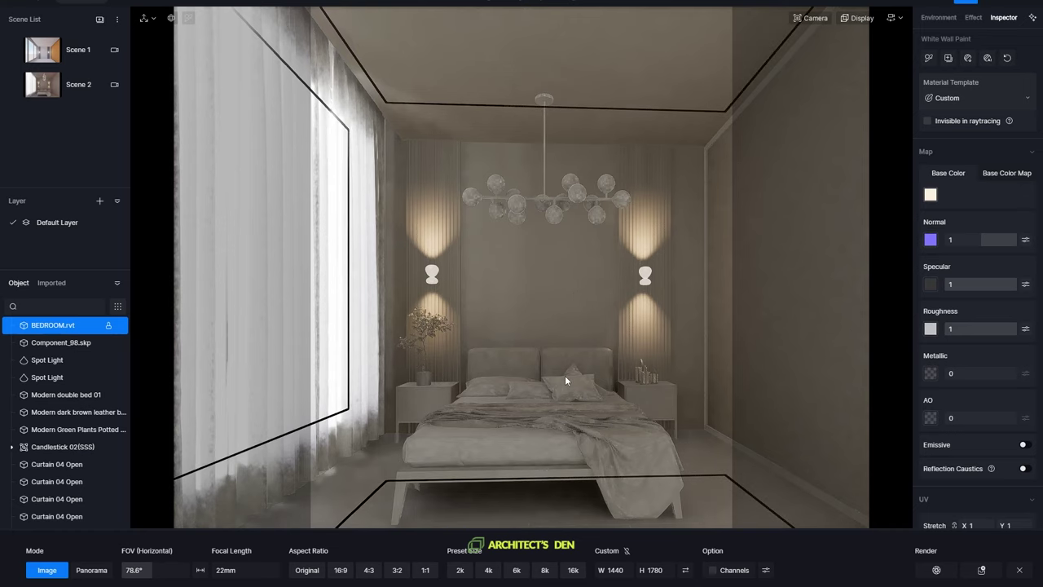
key("q")
key("q")
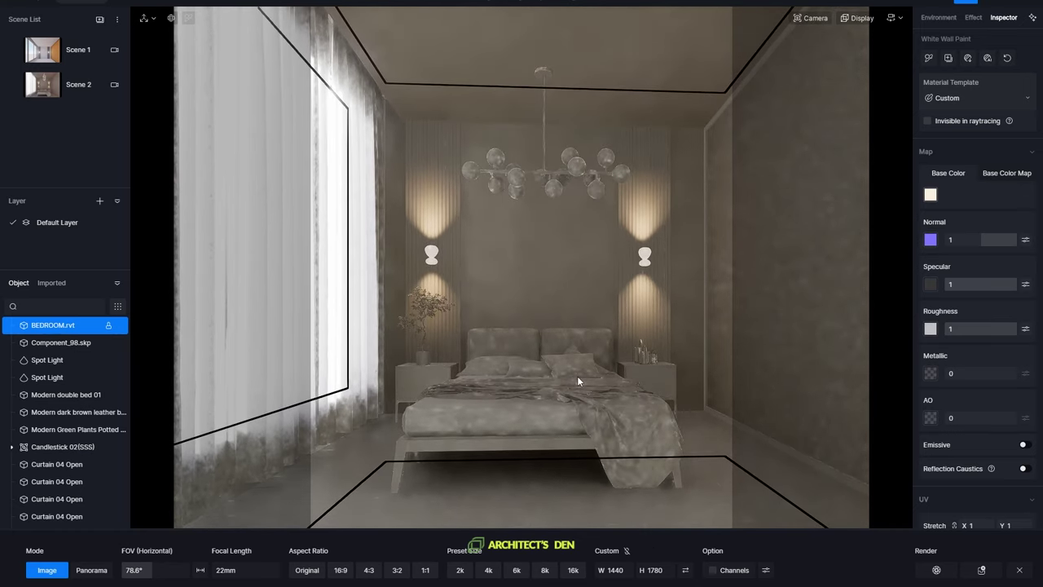
right_click_drag(577, 370, 584, 408)
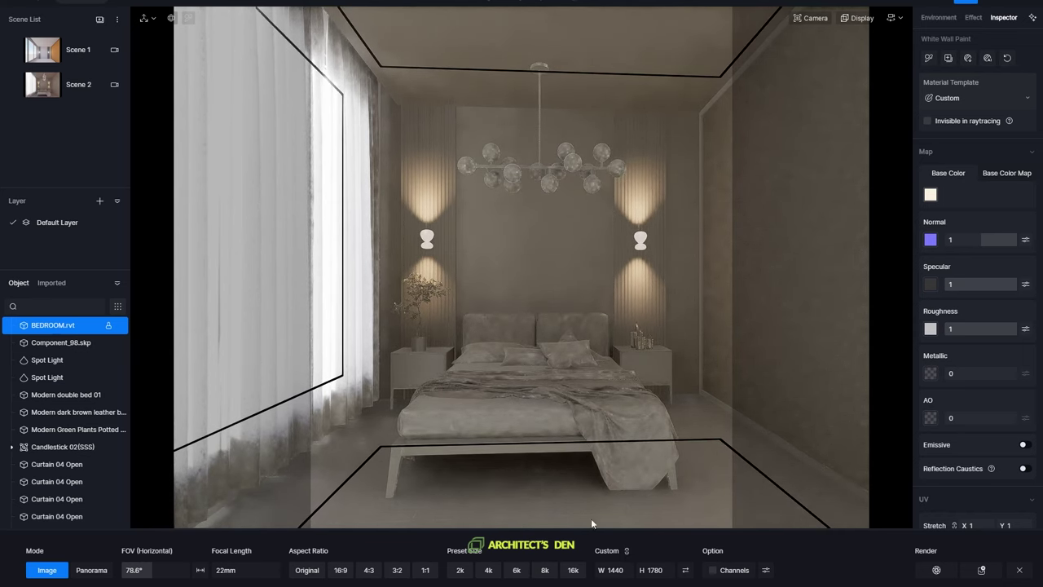
left_click(14, 85)
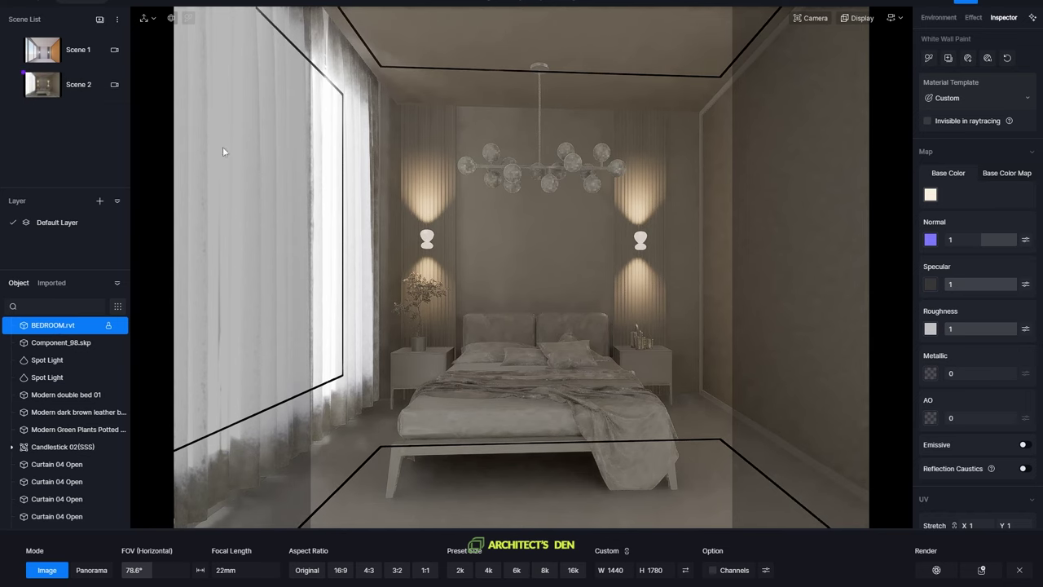
Switch the viewport back to full material display, shift the camera slightly right, and update Scene 2 with the new view.
left_click(847, 19)
left_click(829, 94)
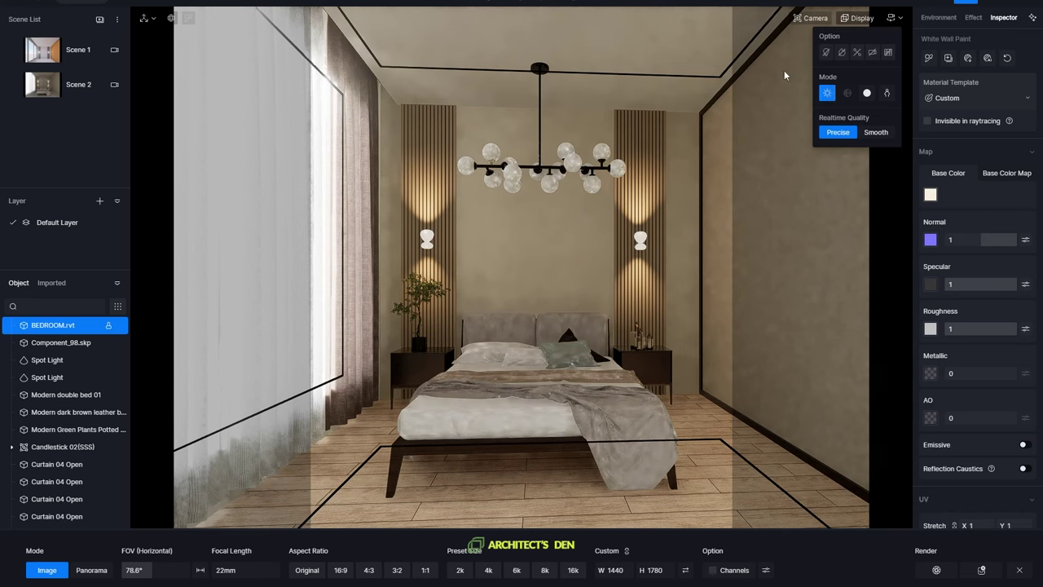
left_click(671, 62)
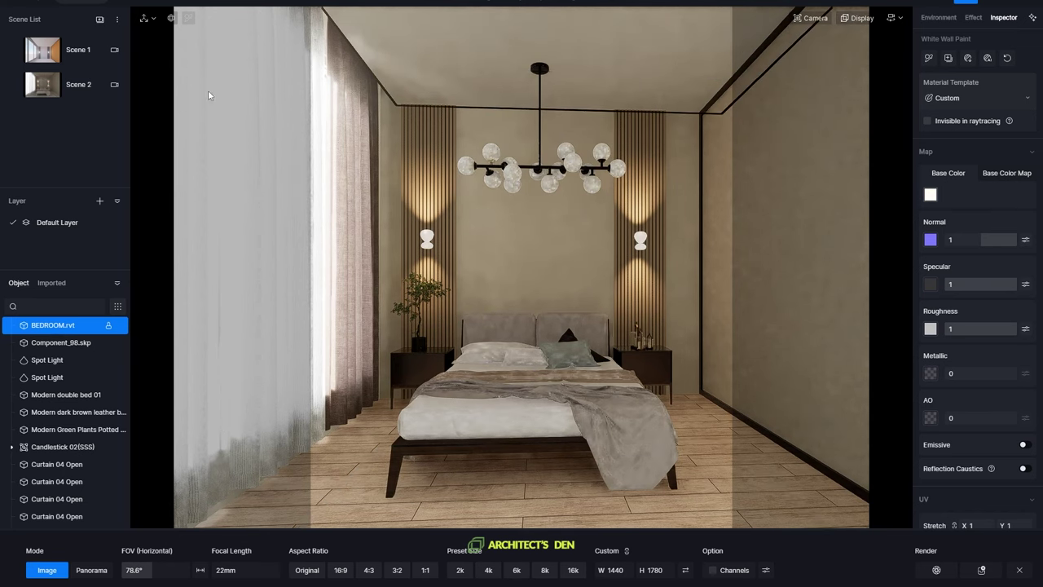
left_click(14, 85)
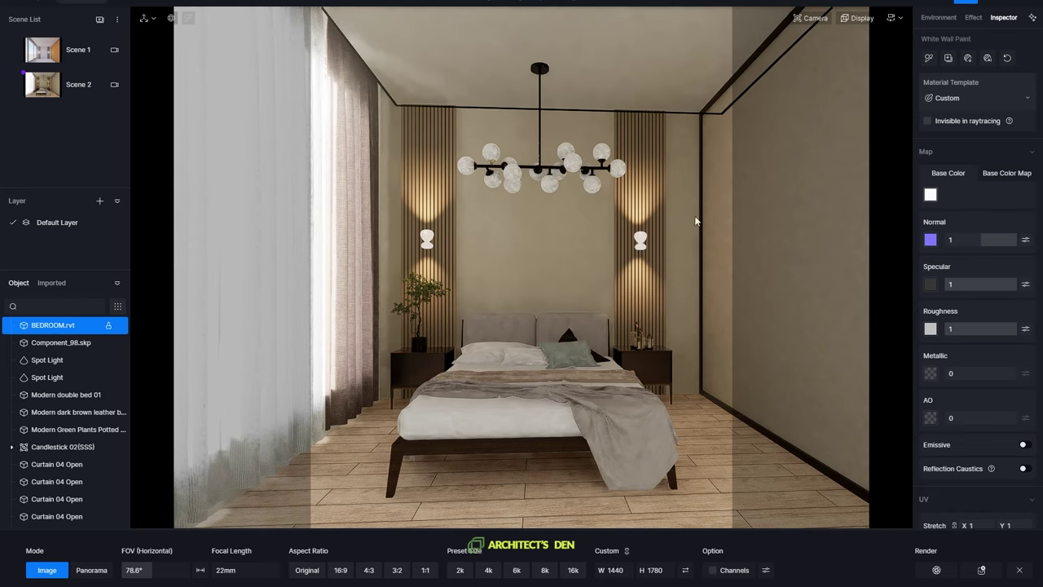
key("d")
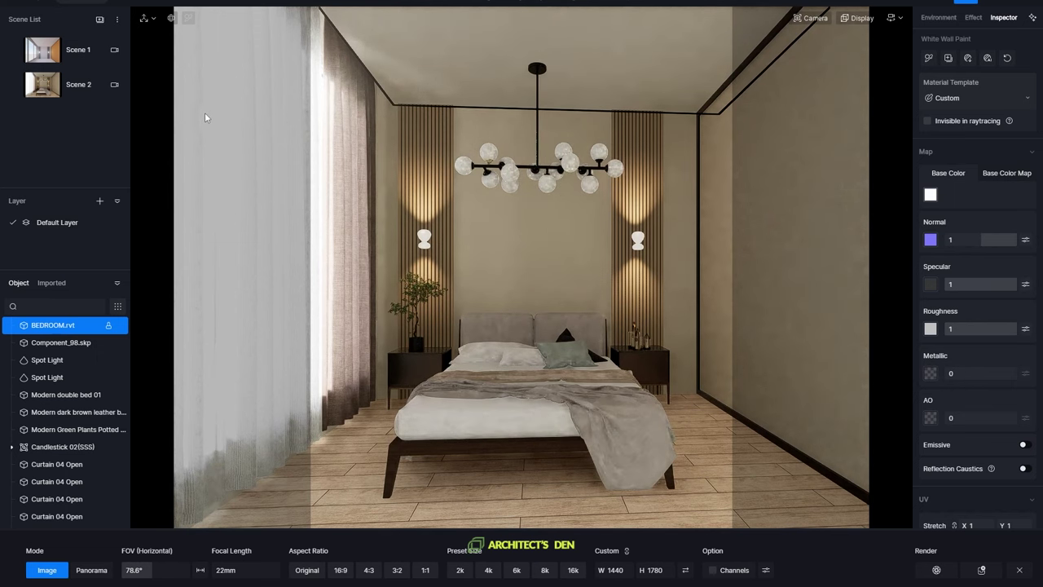
left_click(15, 86)
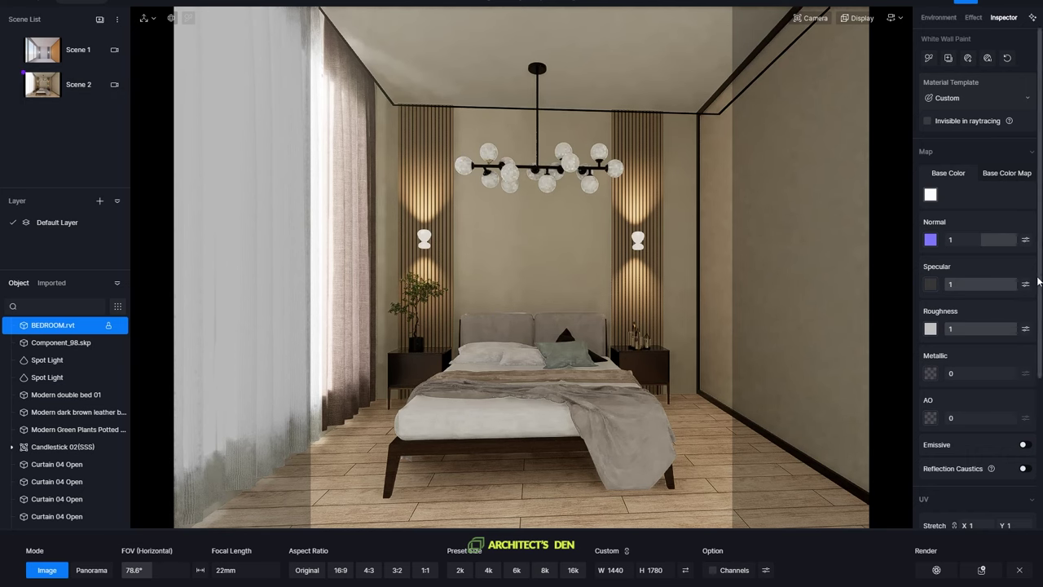
Exit render mode, pick the ceiling's White Wall Paint material and raise its base color map brightness to 100.
left_click(1018, 569)
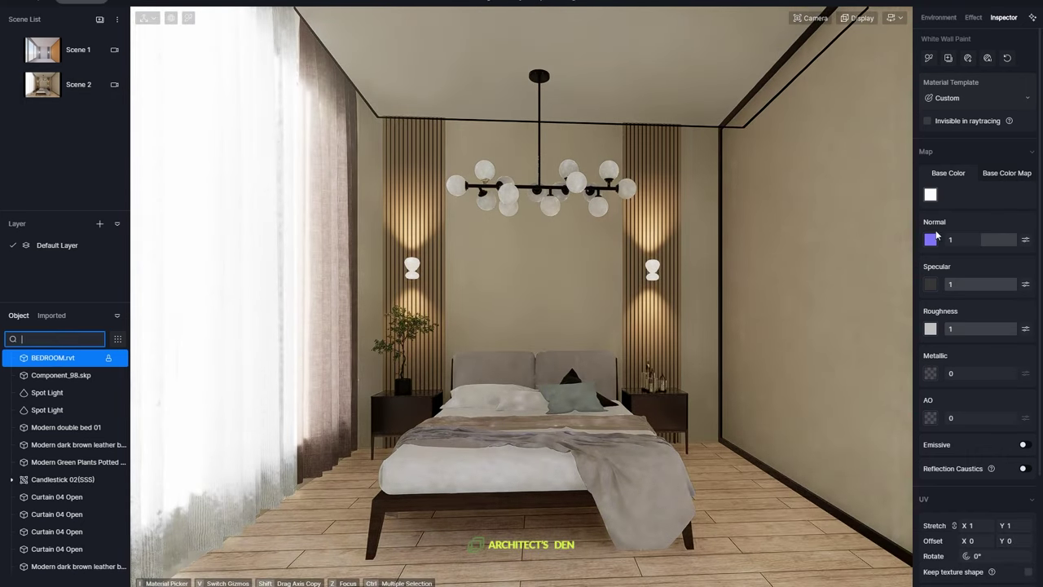
type("li")
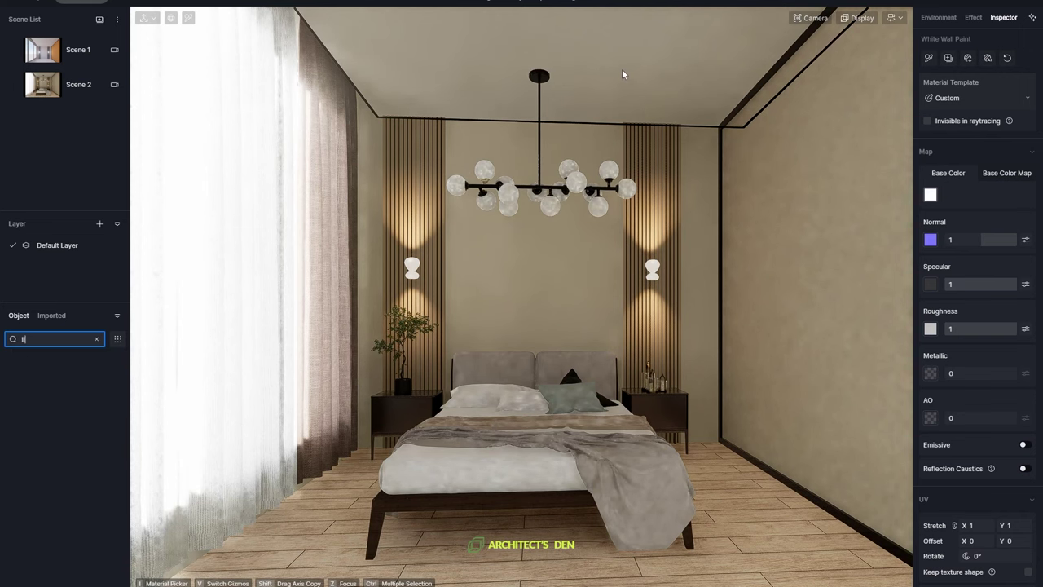
left_click(608, 85)
key("i")
left_click(598, 72)
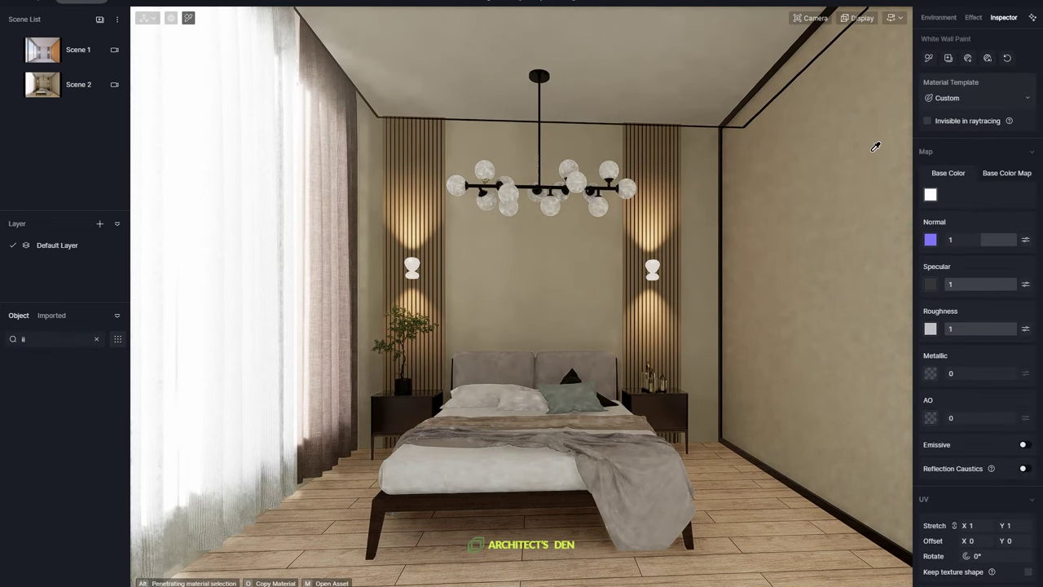
left_click(931, 196)
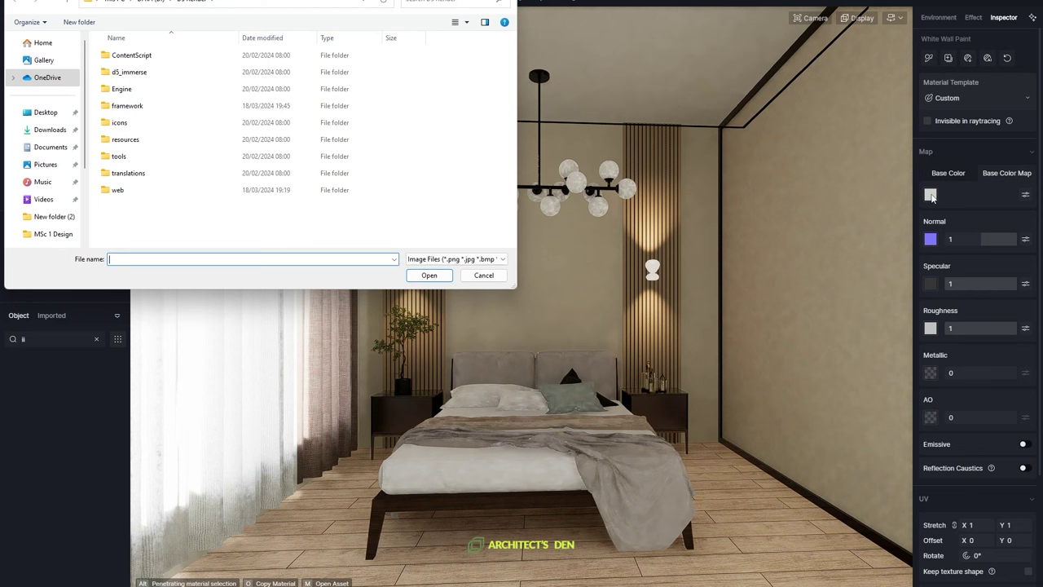
left_click(489, 275)
left_click(1025, 195)
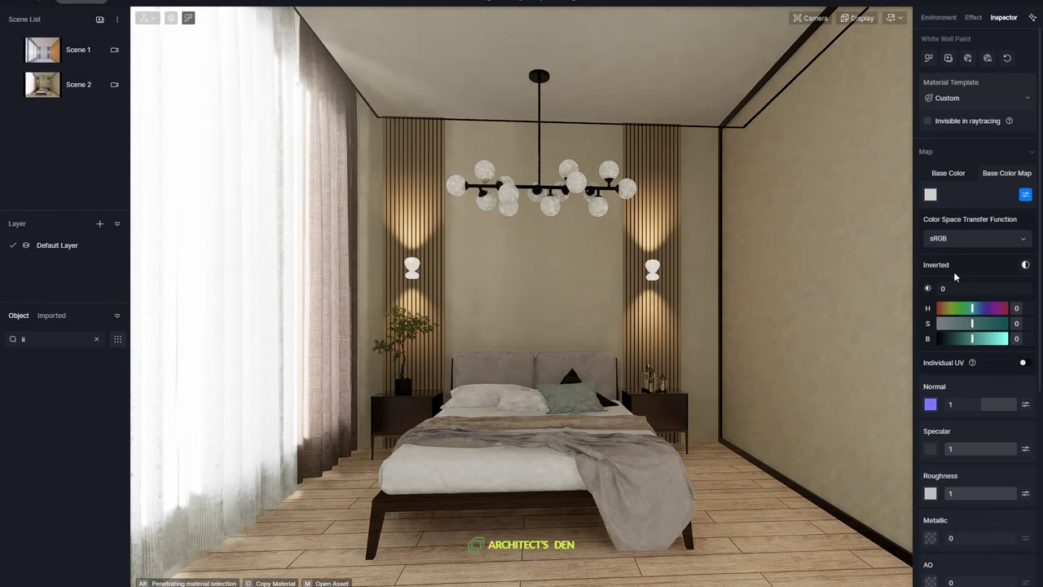
left_click_drag(972, 339, 1010, 338)
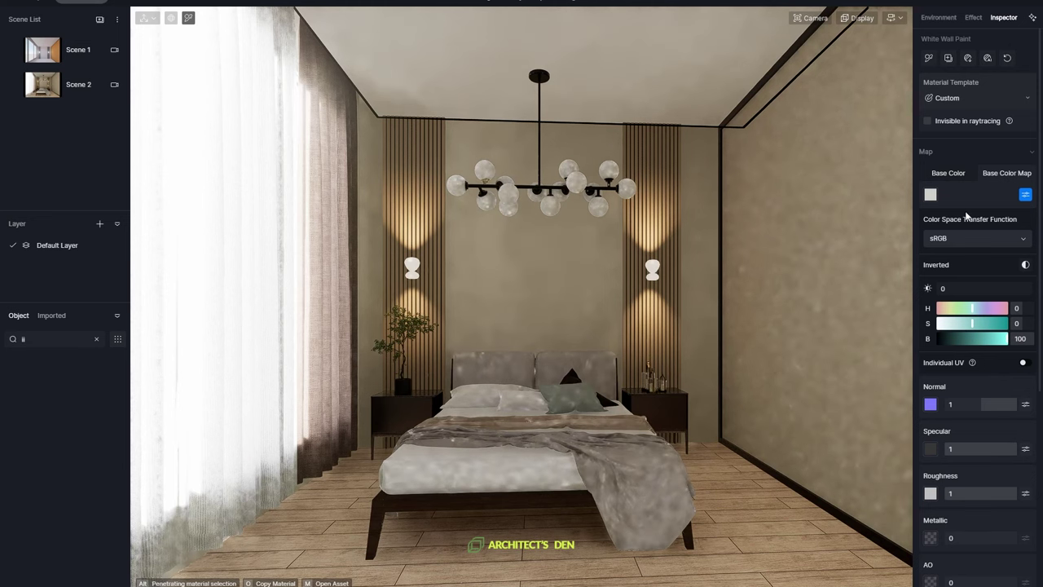
left_click(945, 174)
left_click(930, 195)
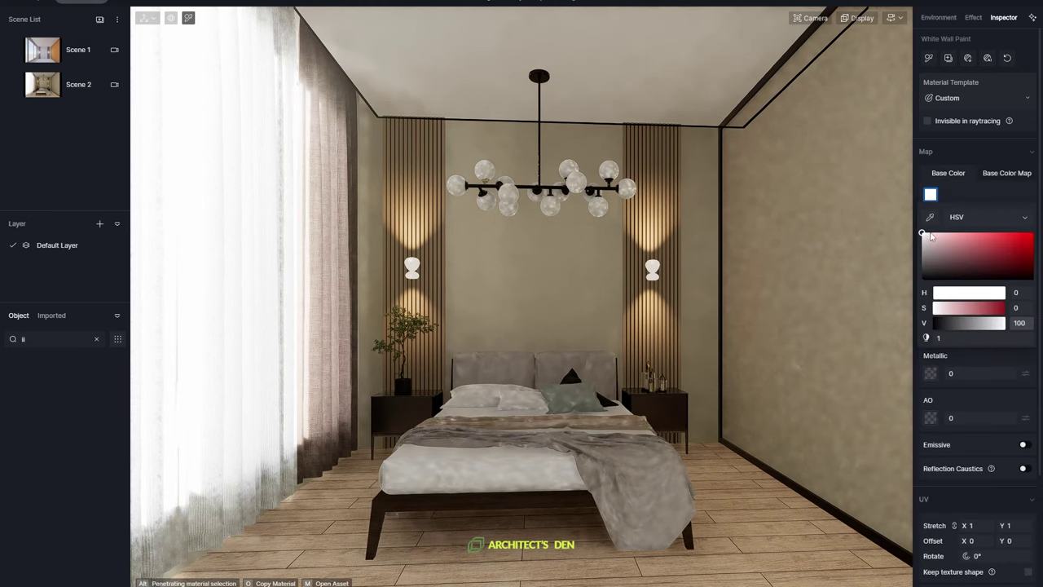
left_click(1019, 173)
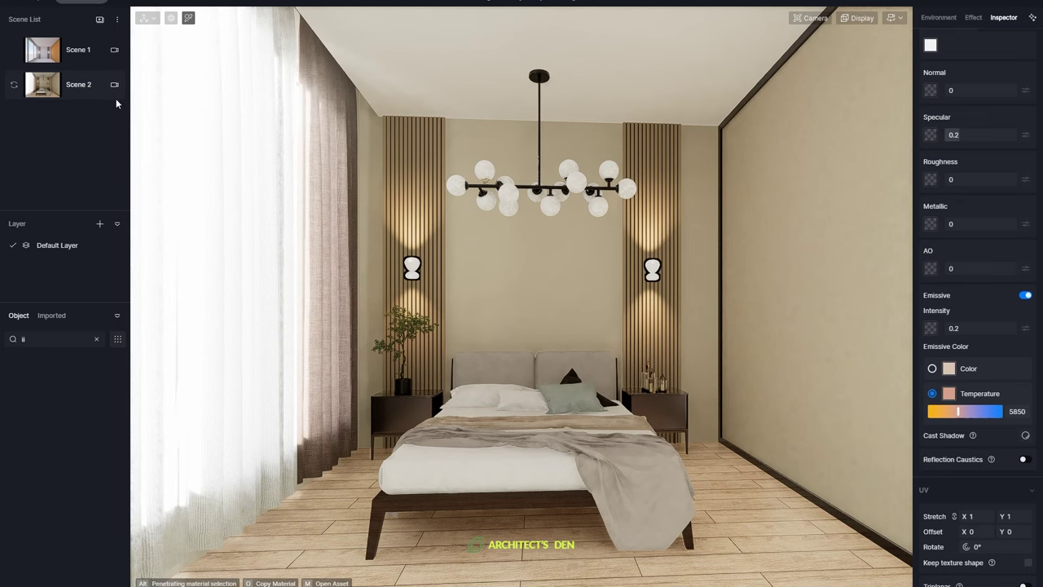
Return to Scene 2 with its effect settings shown, and open the channel output options for the image render.
left_click(72, 91)
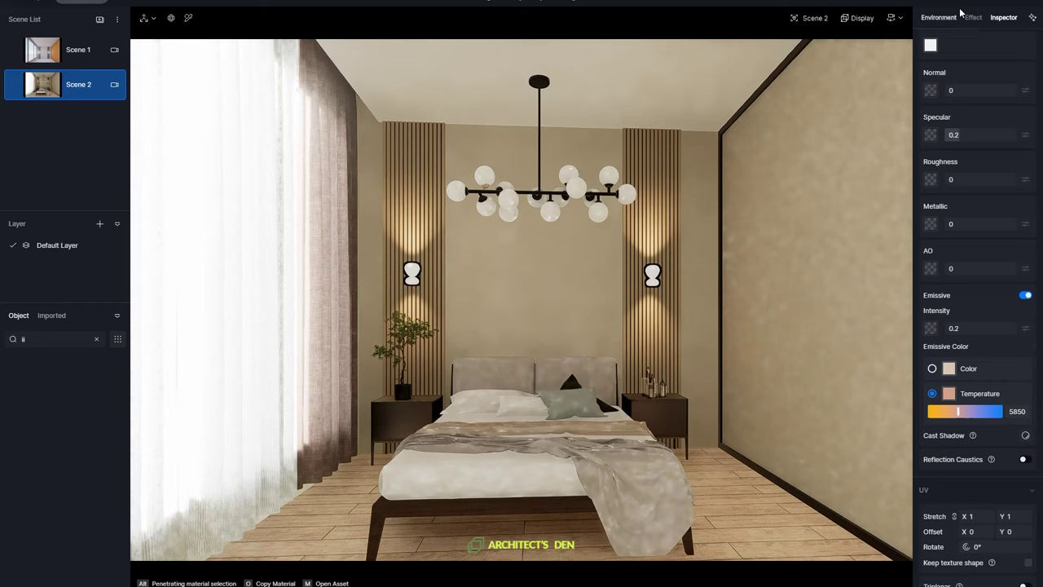
left_click(971, 17)
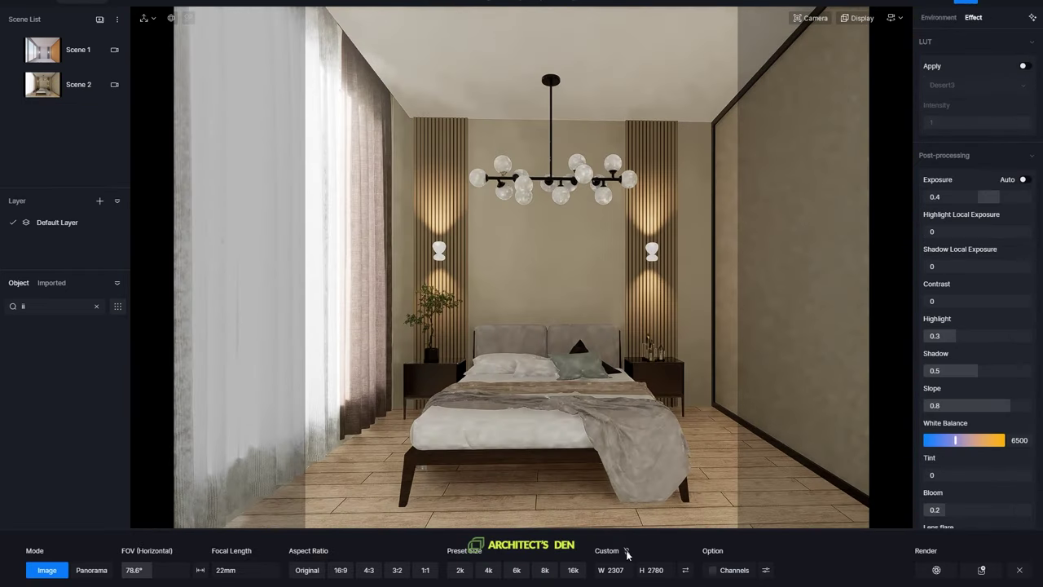
left_click(31, 89)
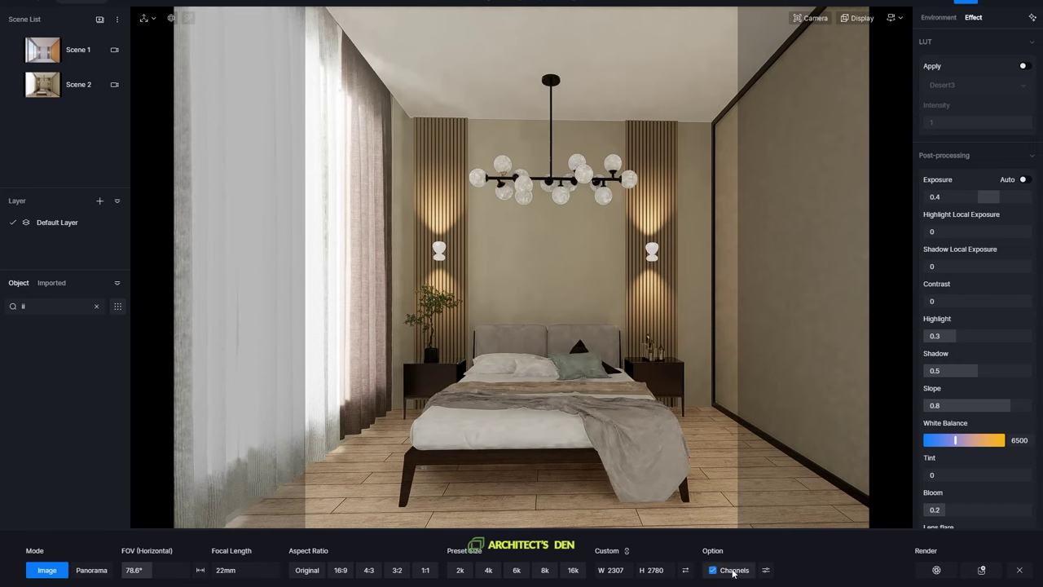
left_click(765, 570)
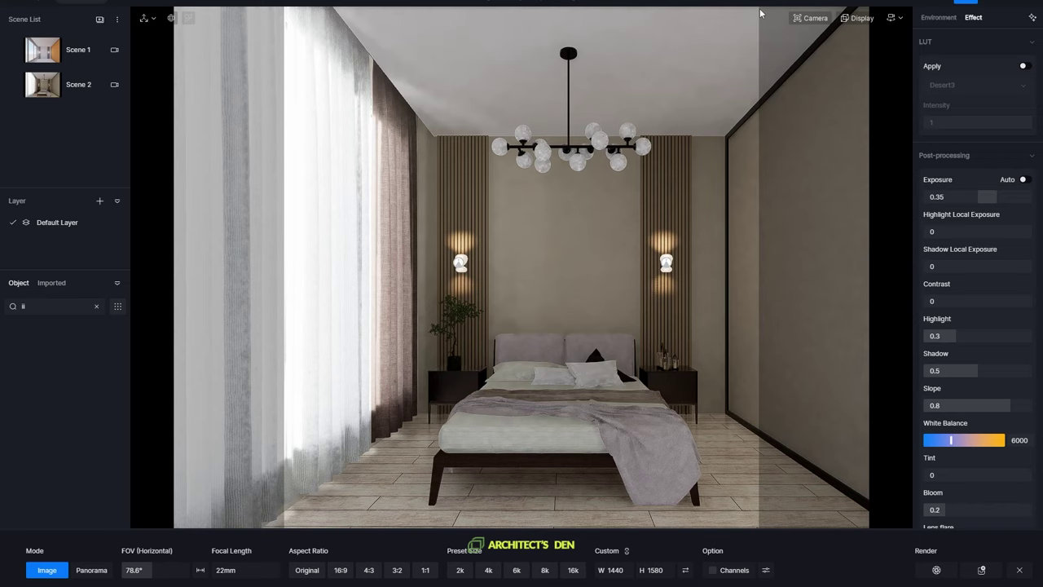
Set the custom render output width to 2000, keeping width and height linked.
double_click(615, 570)
type("2000")
key("Return")
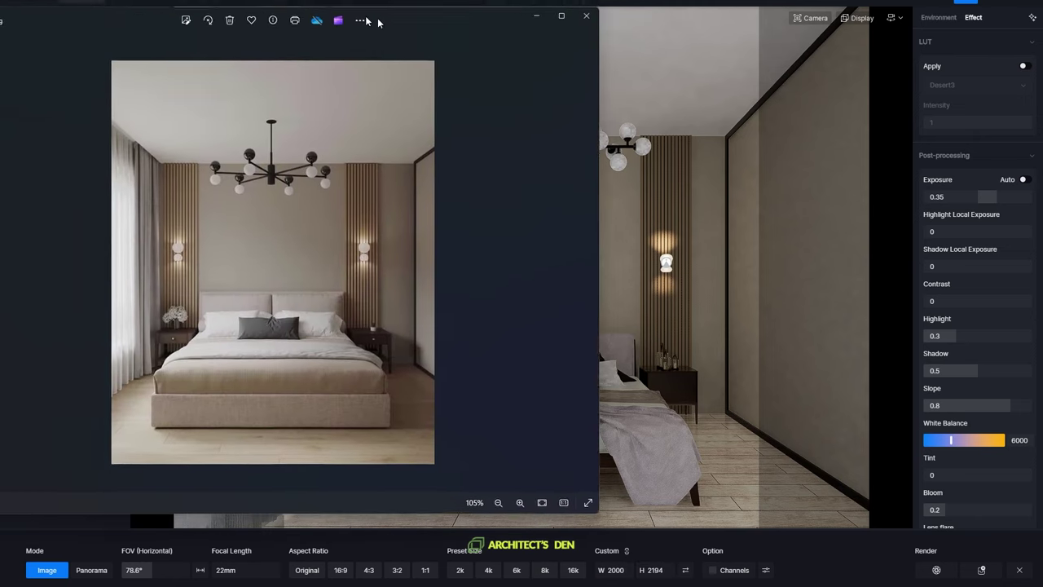
Compare the view with the reference bedroom photo, put the photo away and start the 2000 × 2194 image render.
left_click_drag(366, 19, 215, 31)
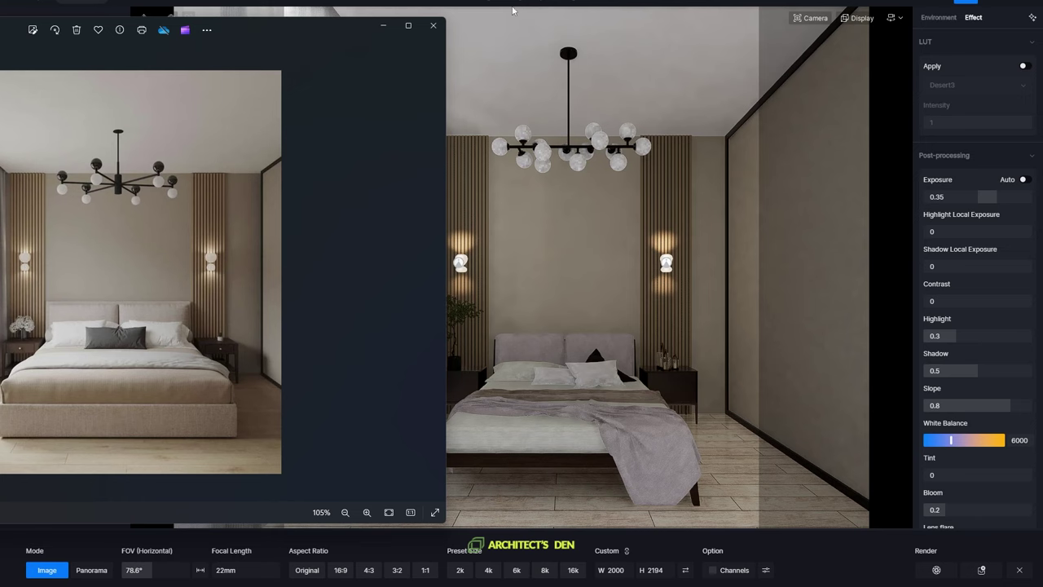
left_click(384, 26)
left_click(385, 31)
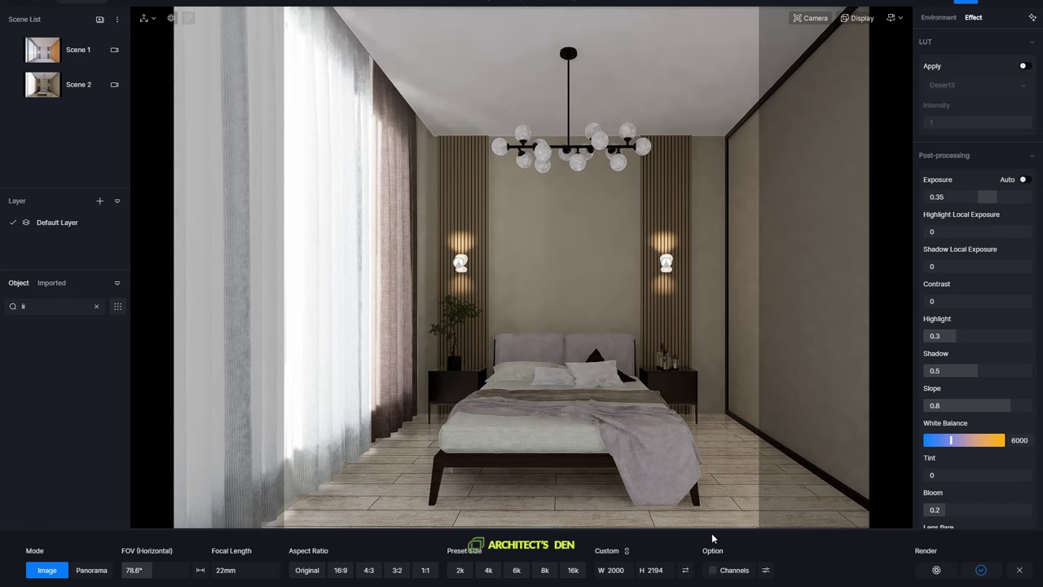
left_click(936, 573)
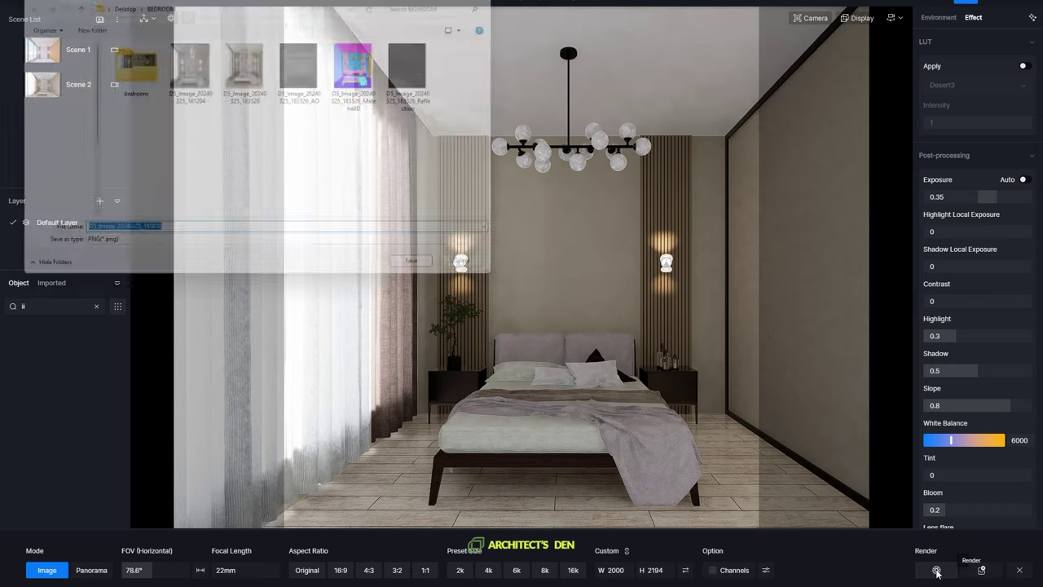